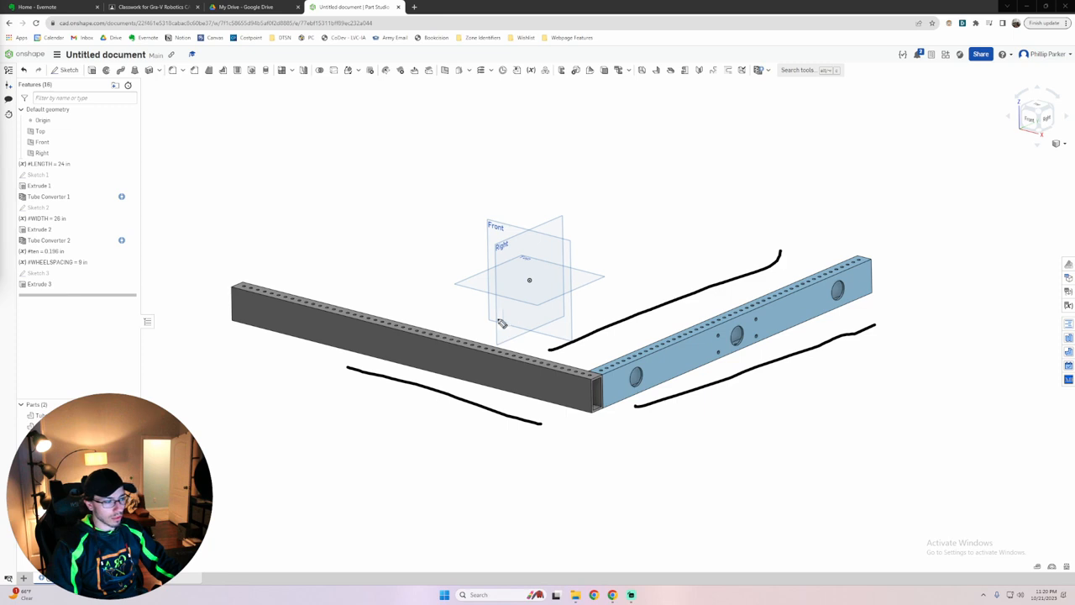
mouse_move(290, 283)
mouse_down()
mouse_move(600, 170)
mouse_move(813, 225)
mouse_up()
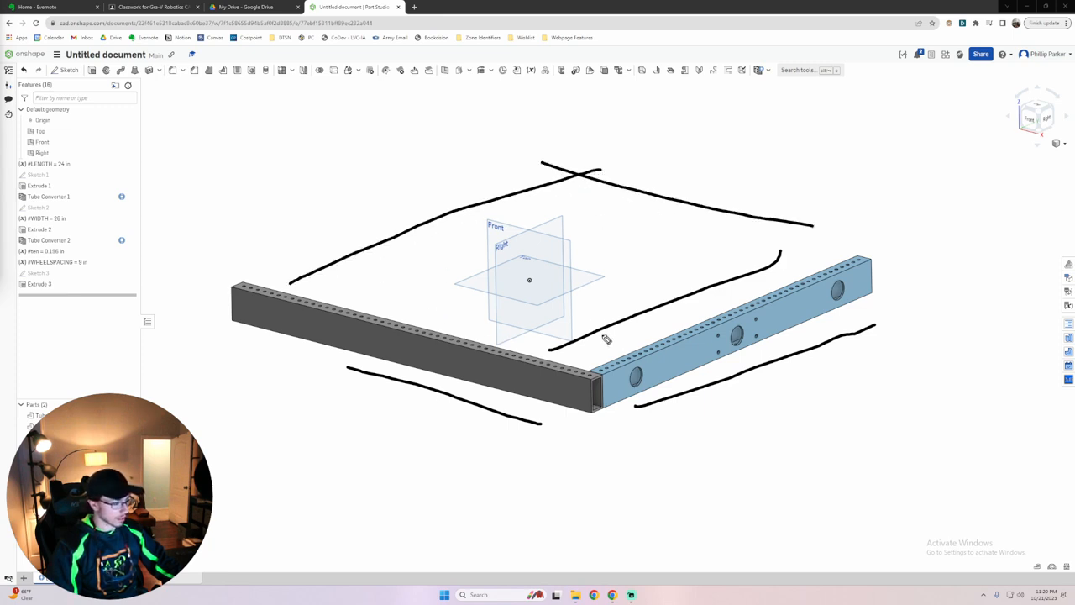
key(e)
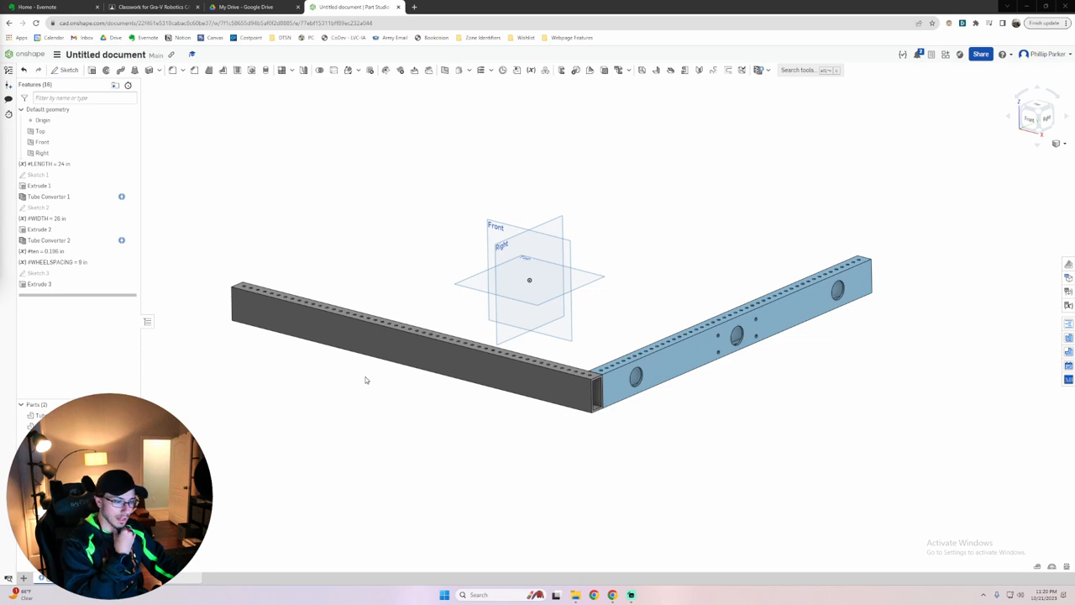
click(400, 356)
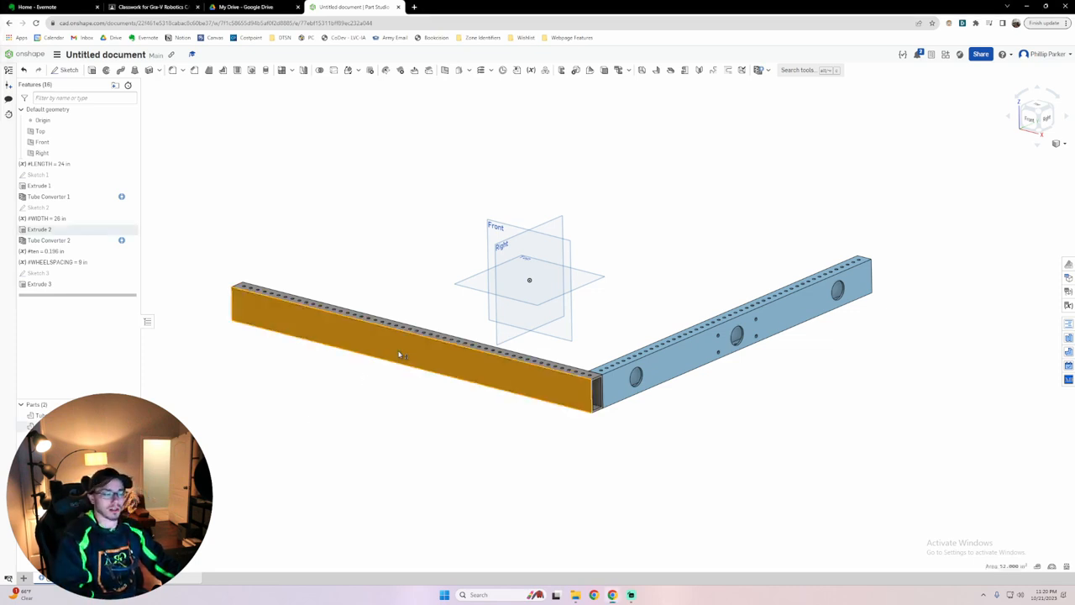
click(660, 362)
click(638, 314)
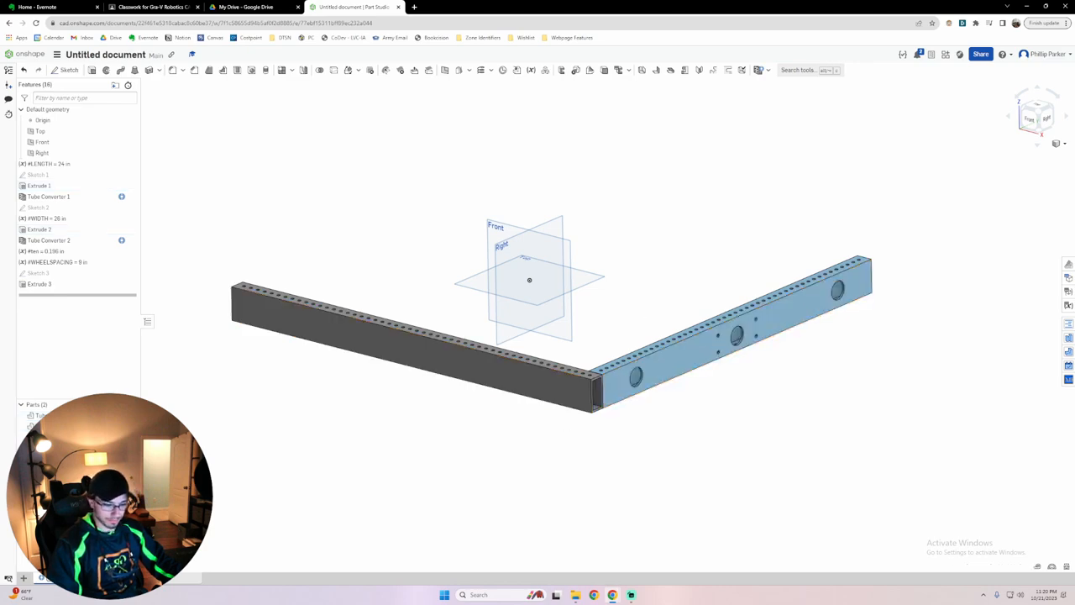
Open Assembly 1 and collapse the EVO Slim (2 Stage, 3 Motor) gearbox in the instance list.
click(176, 578)
scroll(202, 508, down, 4)
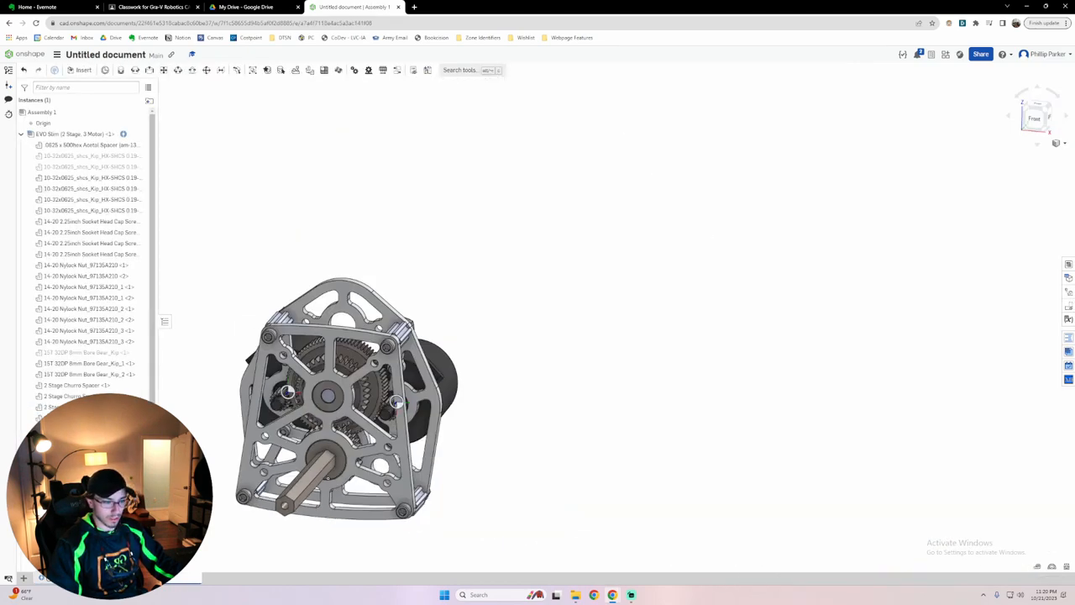
scroll(204, 507, down, 3)
middle_drag(242, 511, 483, 385)
scroll(483, 386, down, 3)
right_drag(579, 382, 550, 389)
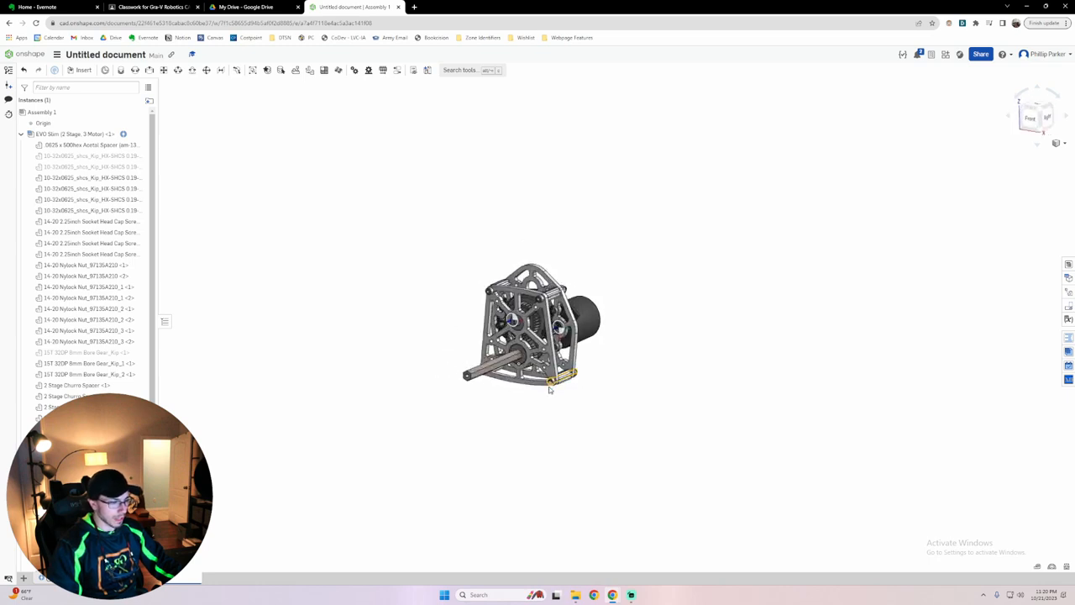
drag(405, 220, 612, 420)
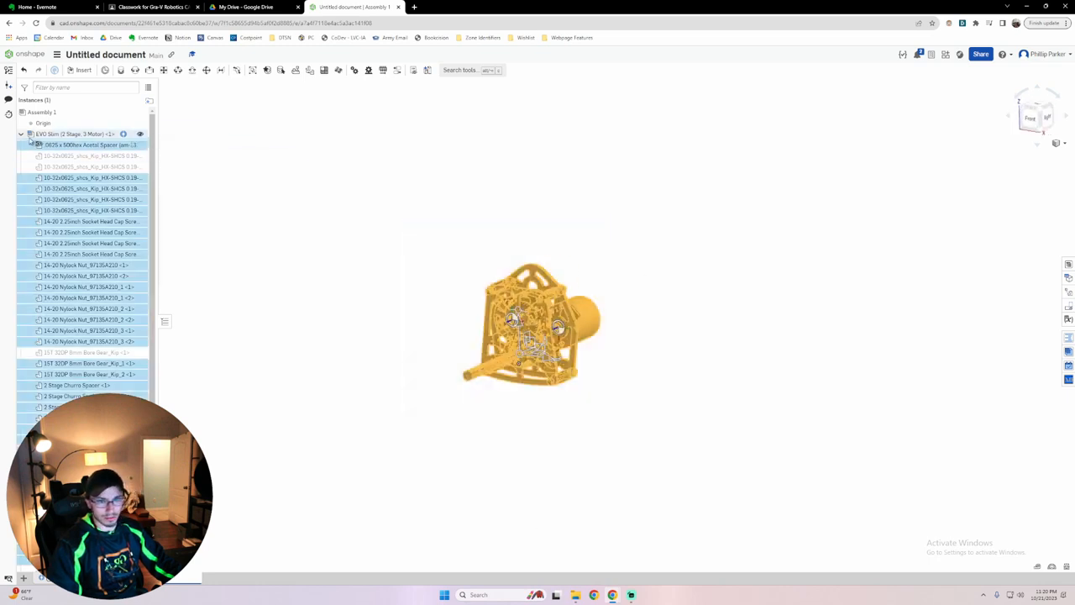
click(22, 135)
click(344, 330)
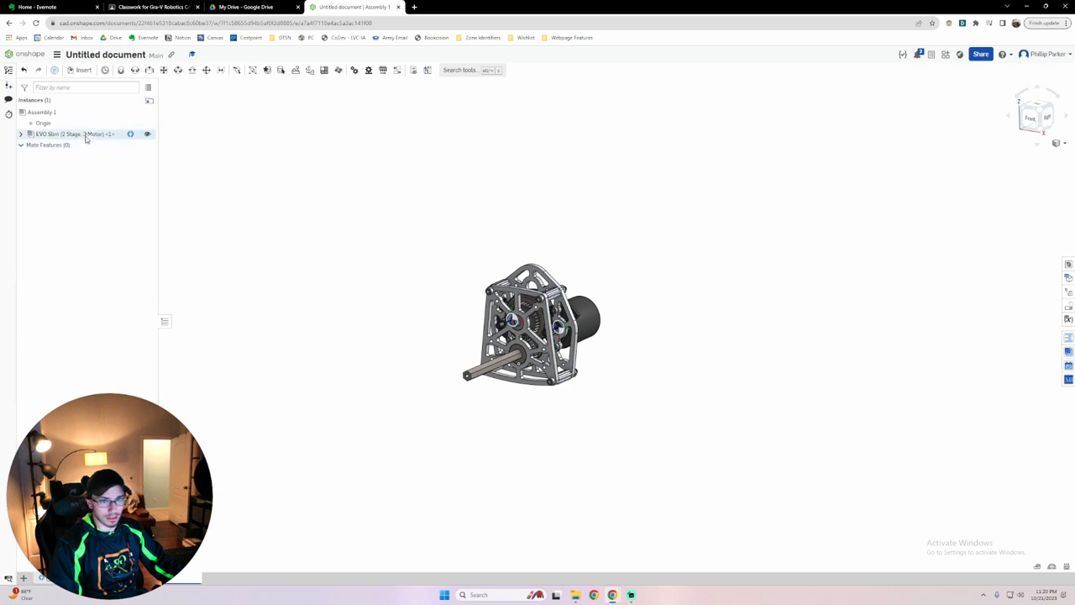
Move the whole EVO Slim gearbox aside, then slide it along the X axis back near the assembly origin.
click(85, 135)
drag(548, 338, 748, 377)
click(538, 444)
right_drag(538, 444, 547, 453)
scroll(546, 453, down, 3)
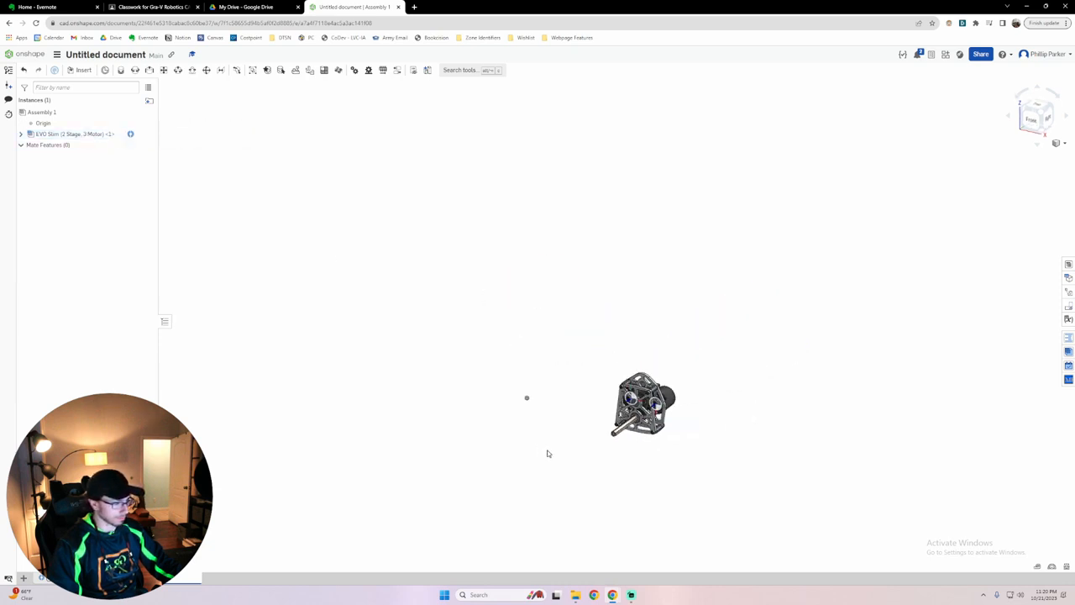
drag(582, 330, 690, 463)
drag(638, 420, 550, 414)
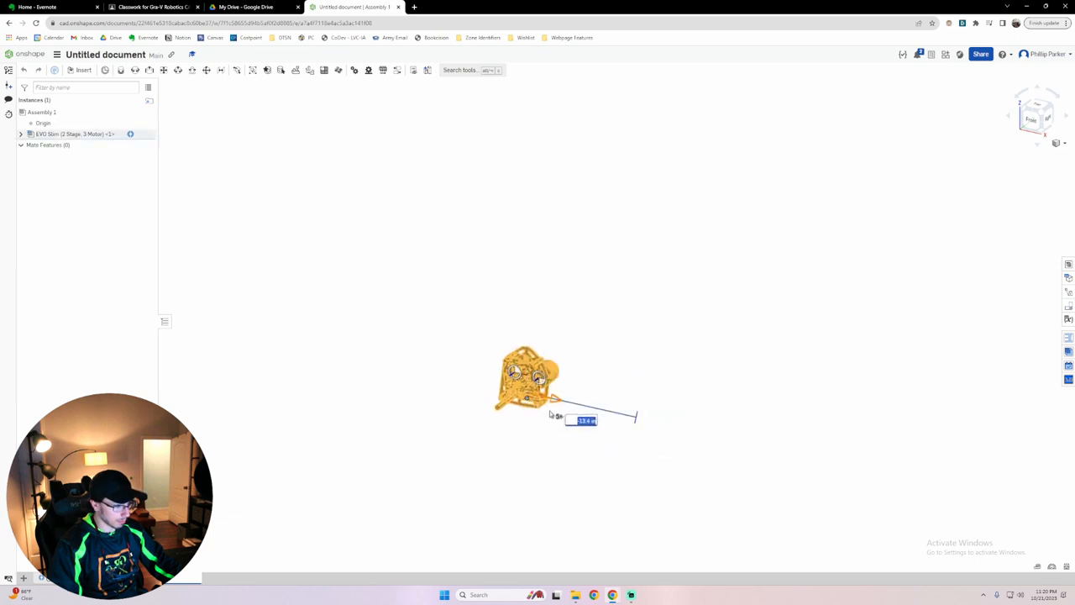
click(552, 444)
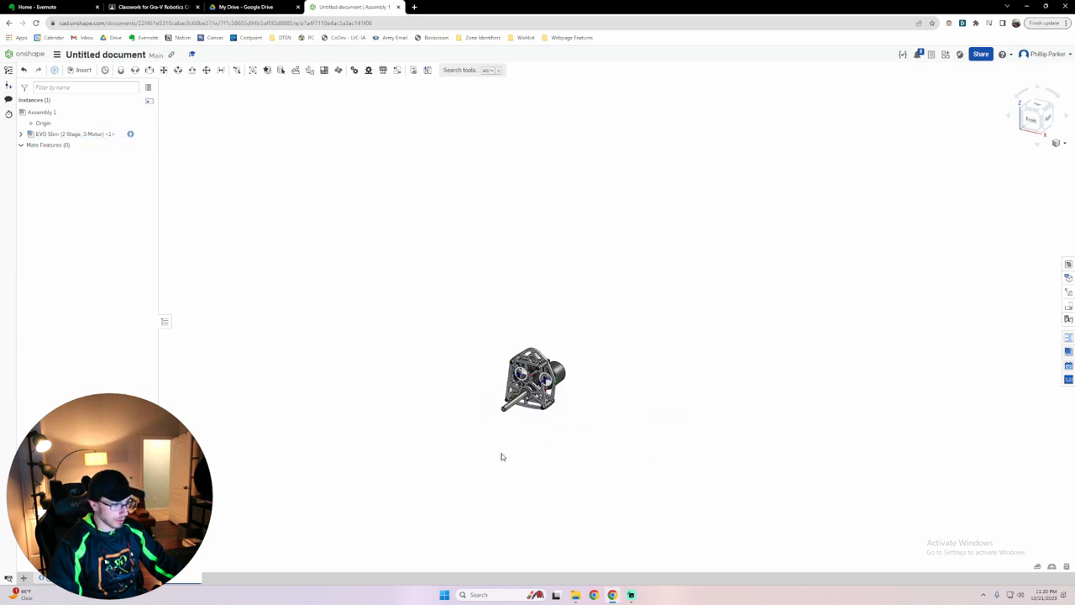
Insert all of Part Studio 1, both the 2"x1"x24" and 2"x1"x26" tubes, into the assembly.
click(80, 71)
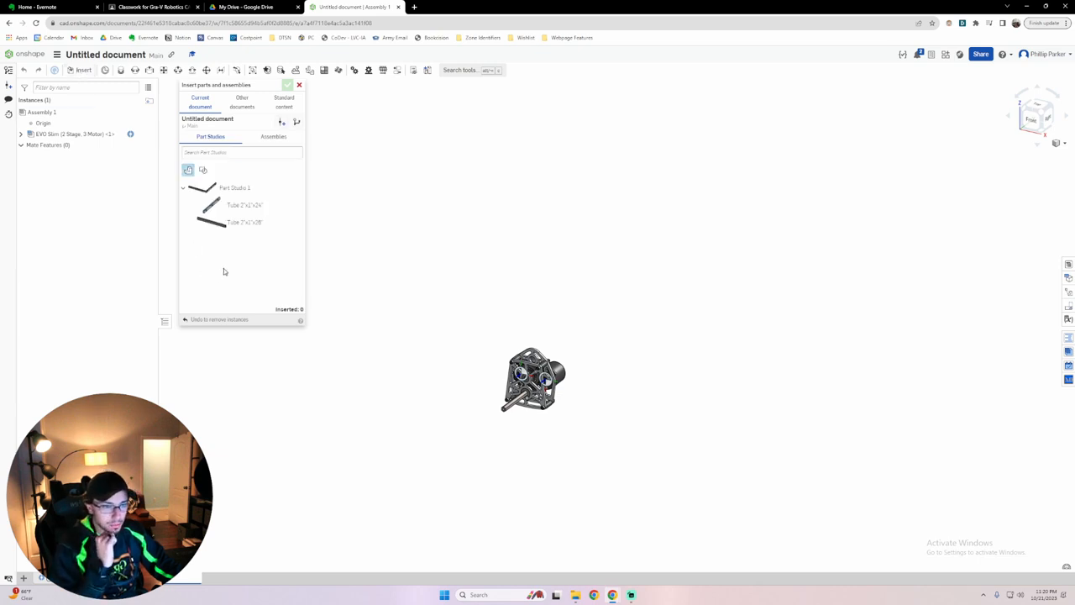
click(264, 194)
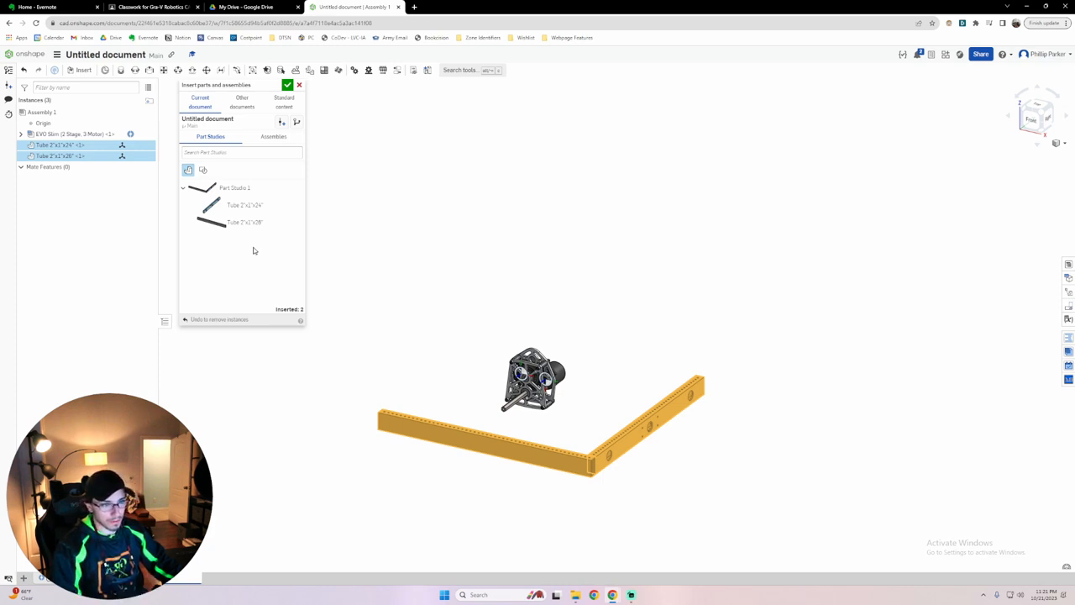
click(287, 85)
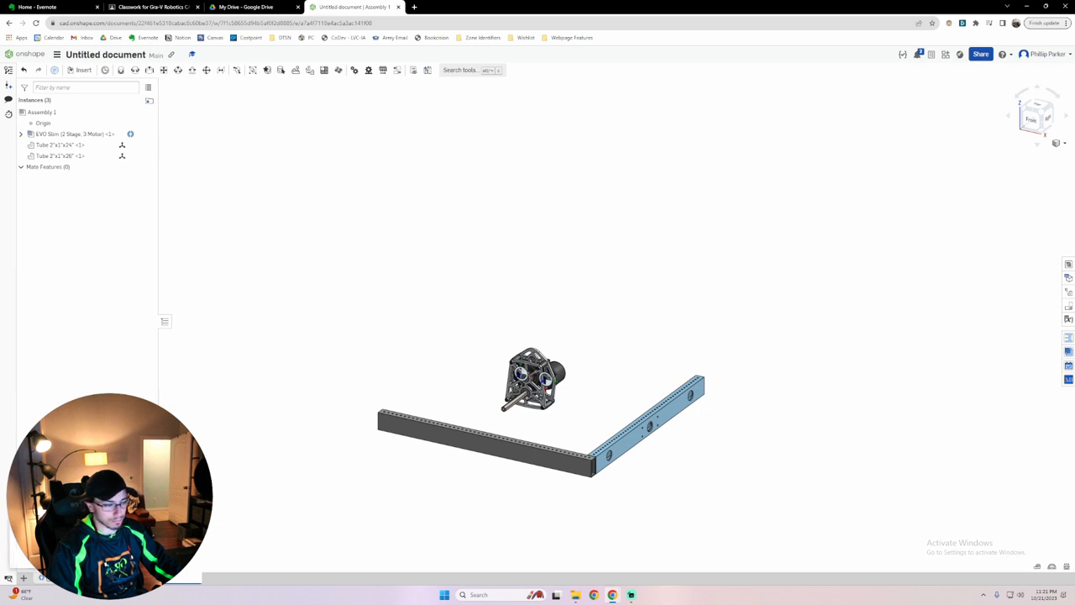
Return to Part Studio 1, start a sketch on the Top plane and draw a center-point rectangle centred on the origin.
click(67, 578)
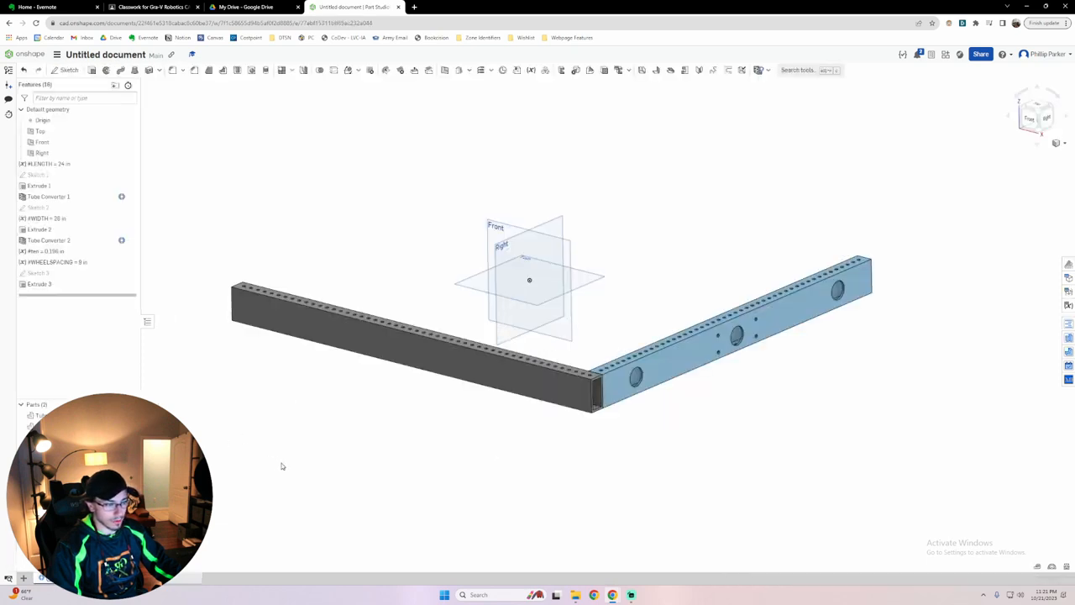
mouse_move(348, 436)
right_down()
mouse_move(407, 426)
mouse_move(351, 436)
right_up()
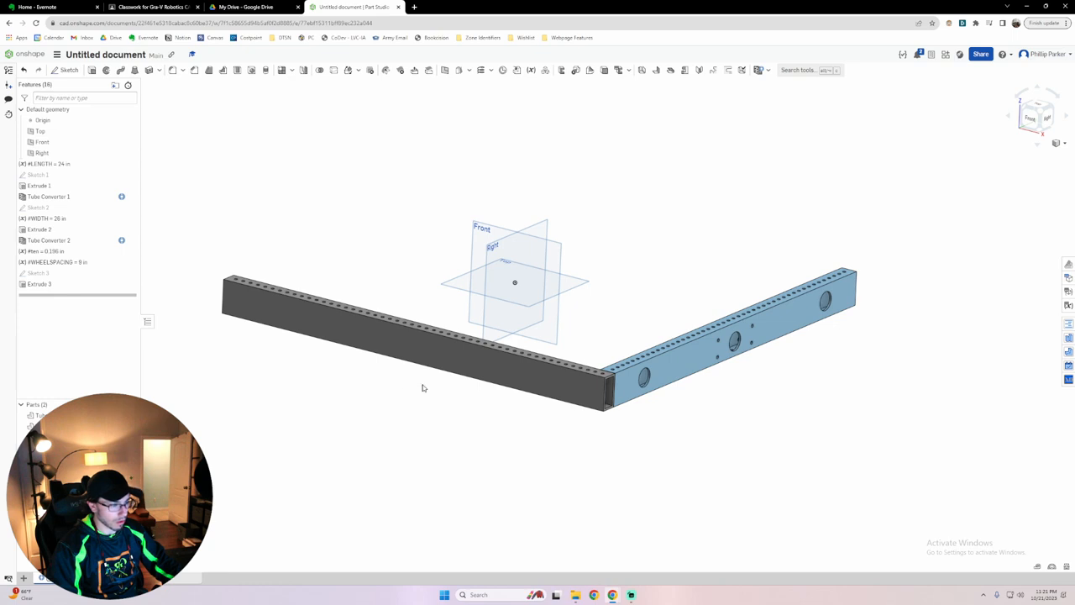
click(1038, 112)
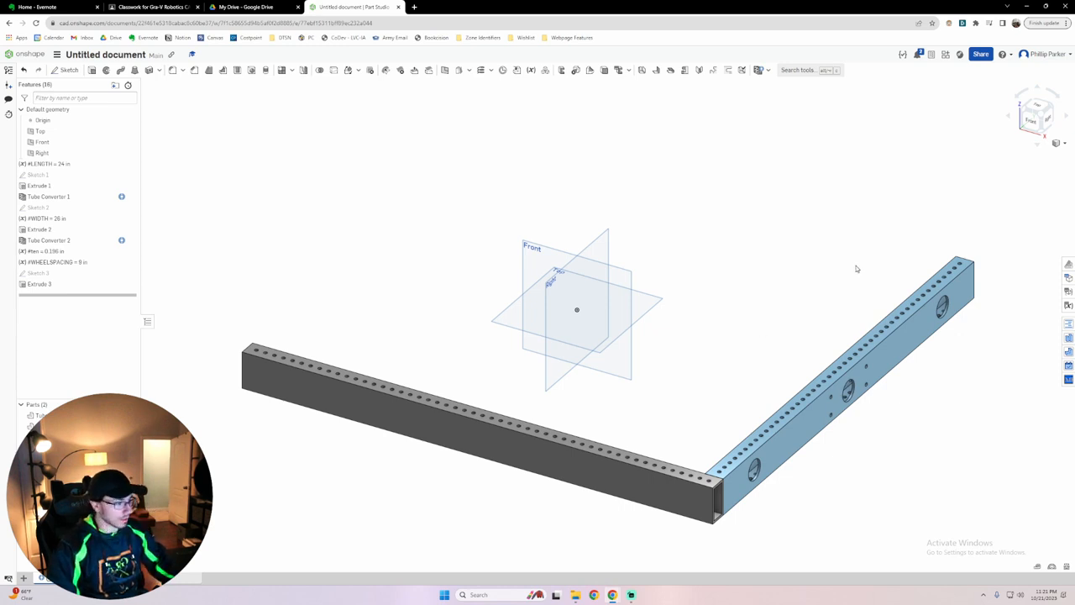
click(1031, 107)
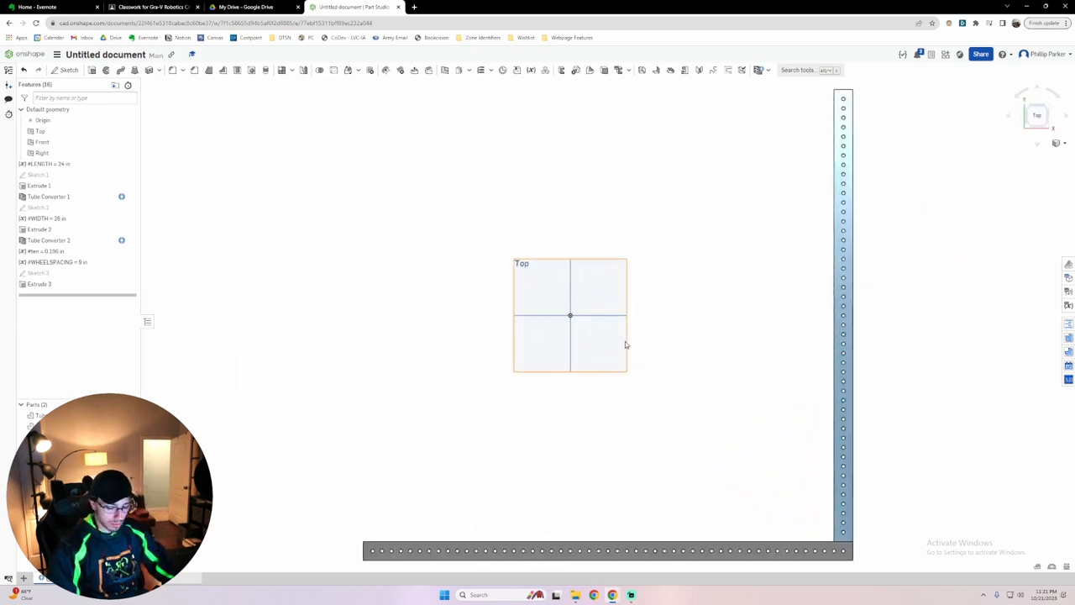
key(shift+s)
click(599, 305)
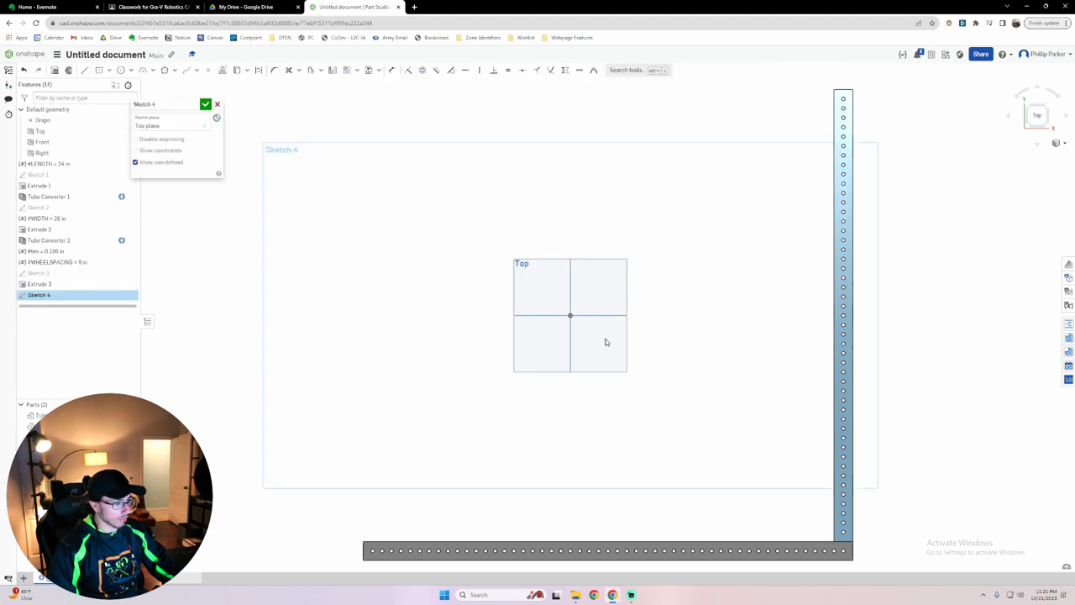
scroll(525, 329, up, 3)
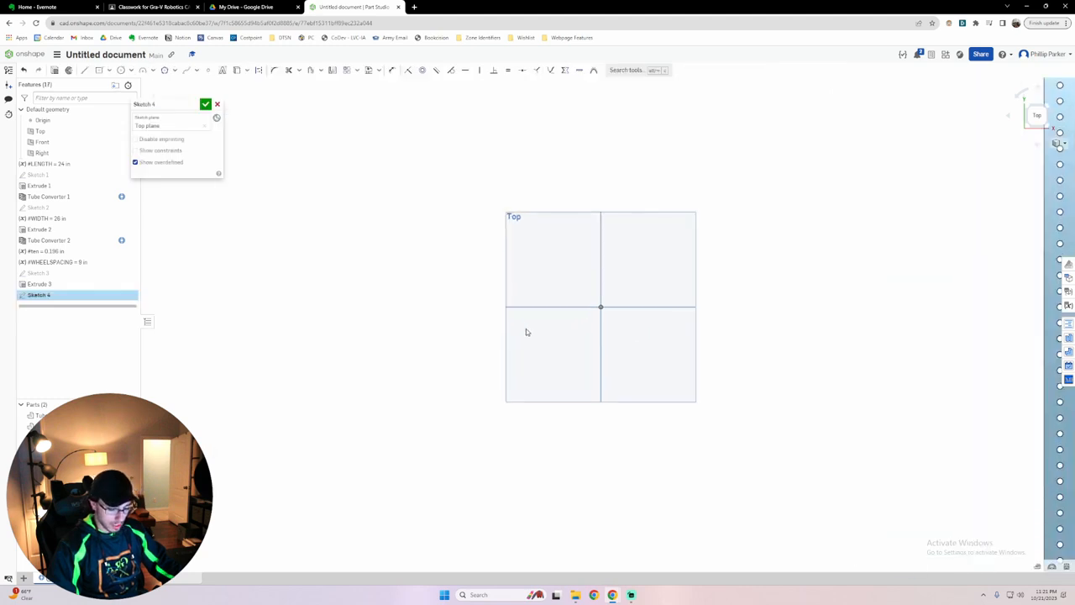
key(g)
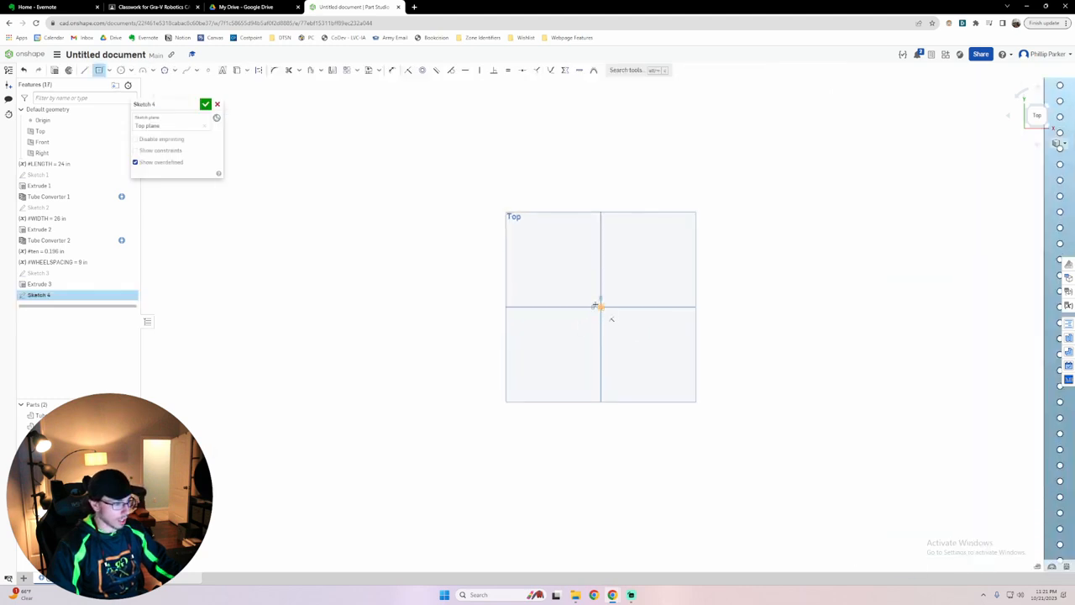
click(568, 274)
Dimension the rectangle's height and width to 1 in each and finish the sketch.
key(d)
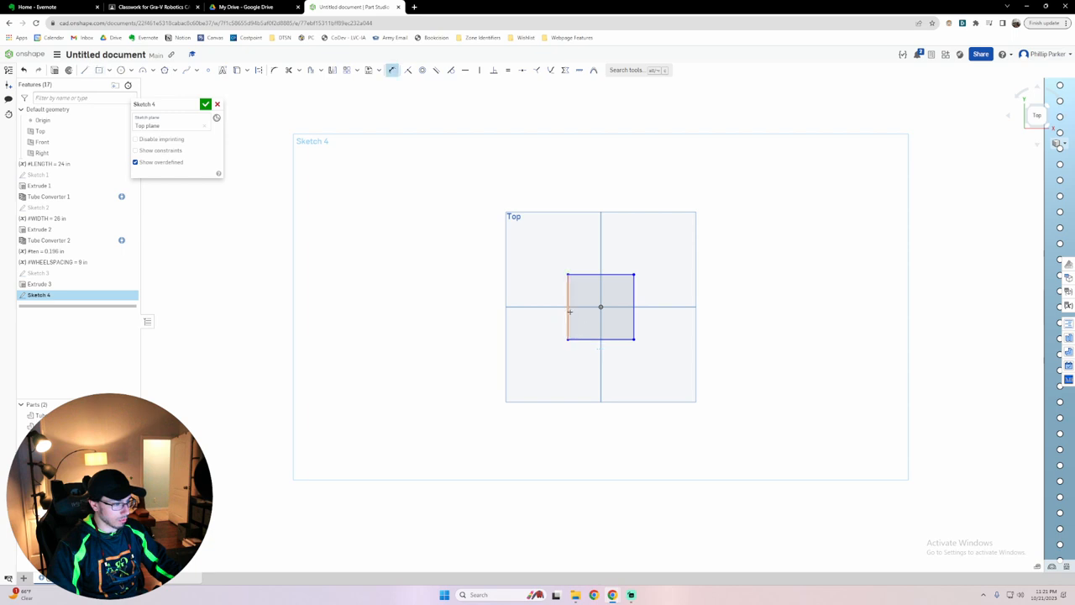
click(570, 311)
click(539, 316)
text(1)
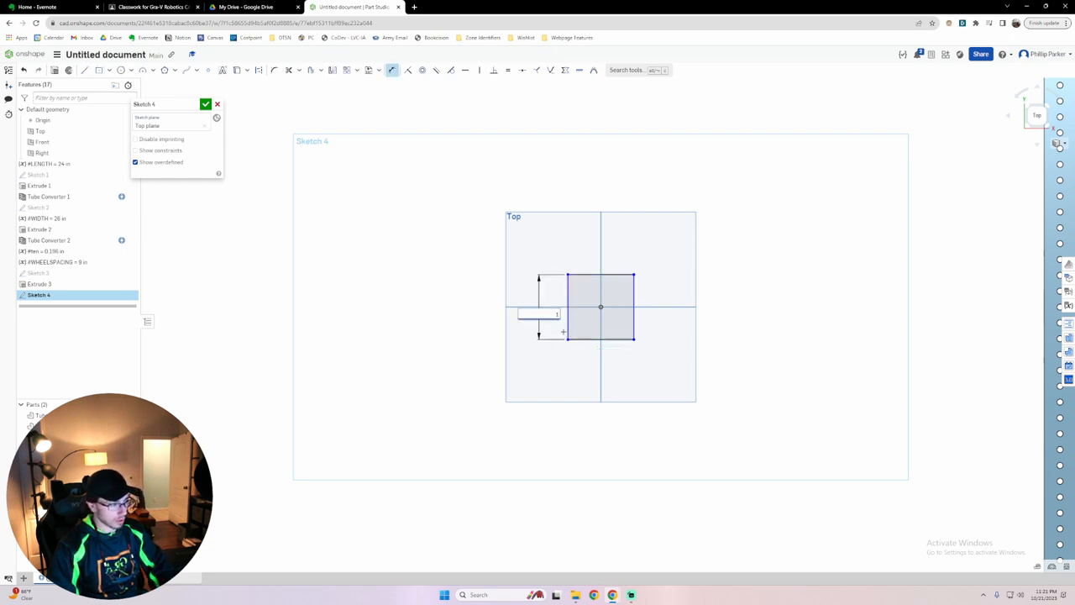
key(Return)
click(586, 304)
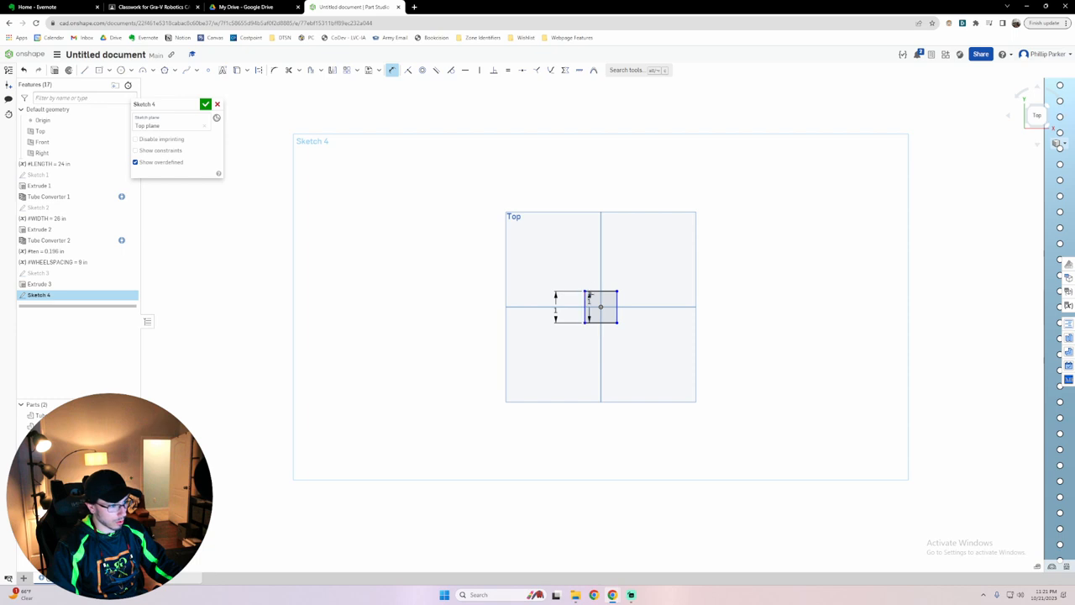
click(617, 300)
click(601, 280)
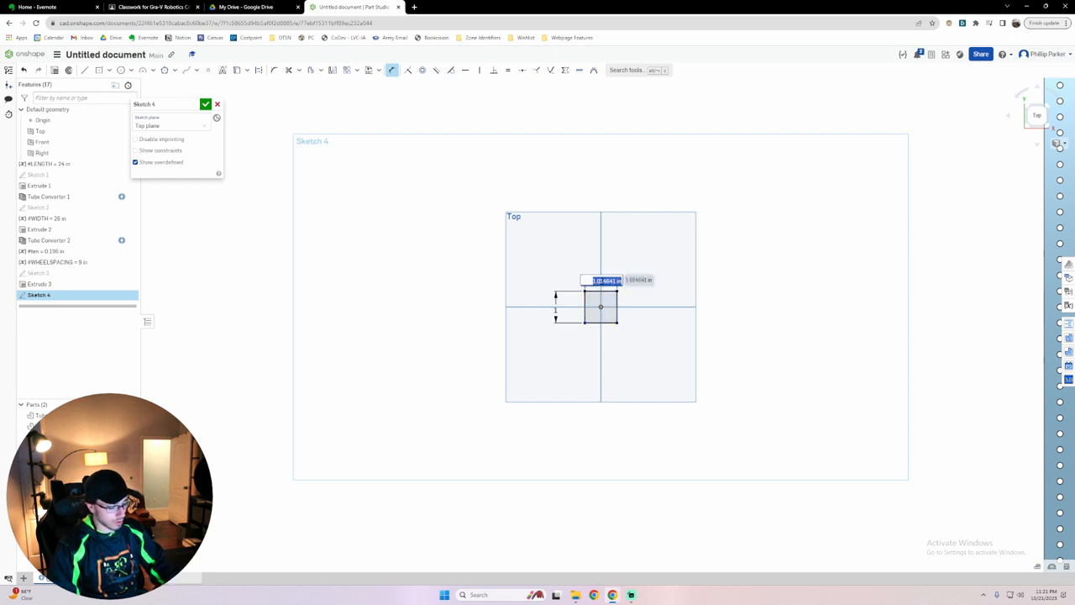
text(1)
key(Return)
scroll(606, 288, down, 3)
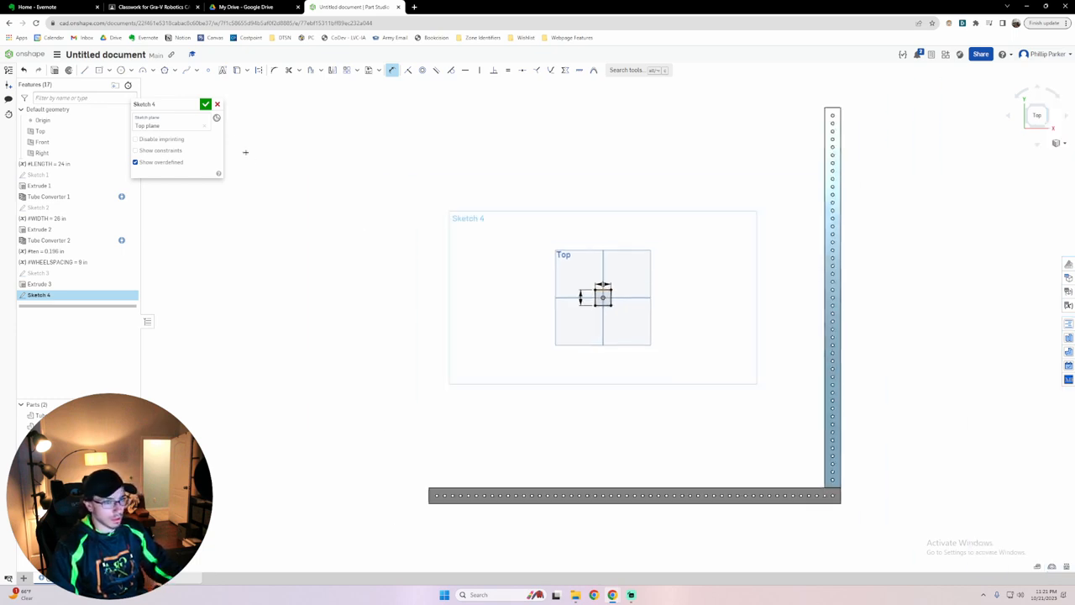
click(205, 104)
Extrude the 1 in square as a new solid 1 in deep, flipped to go below the Top plane.
click(1048, 129)
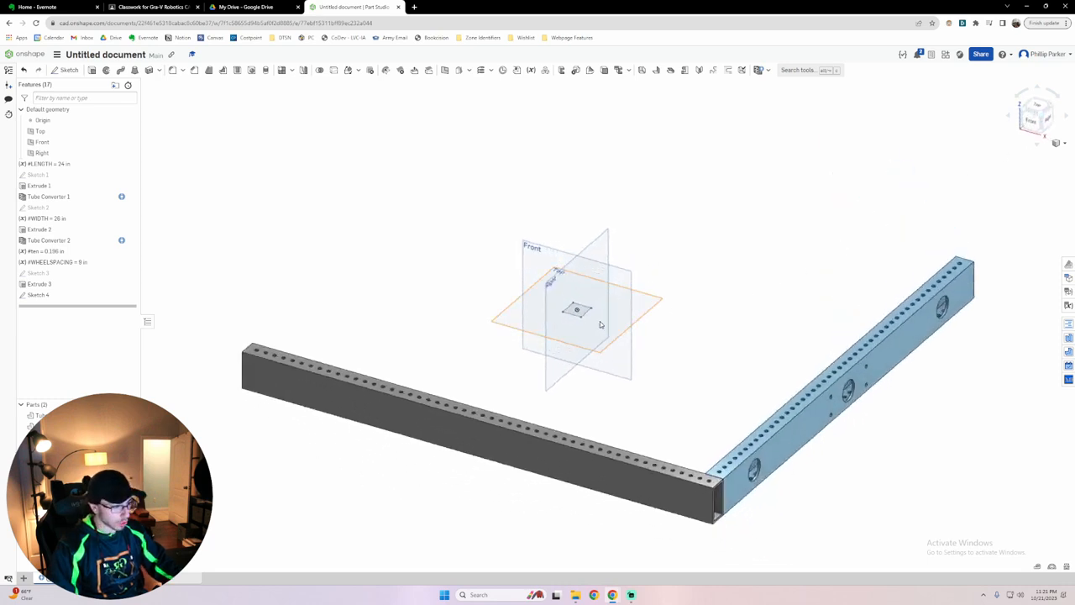
key(shift+e)
click(576, 309)
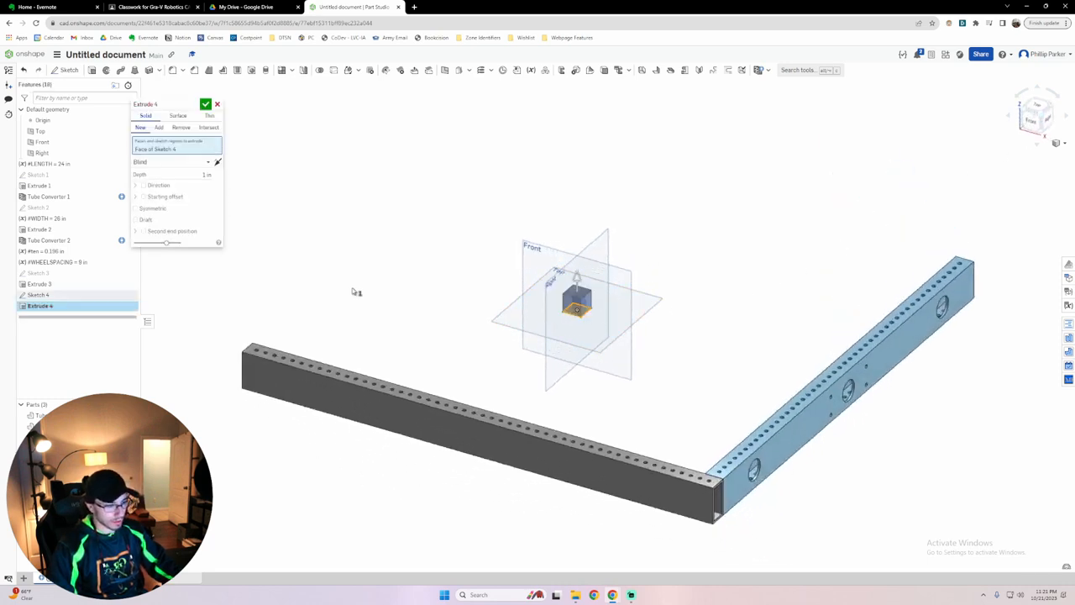
click(216, 163)
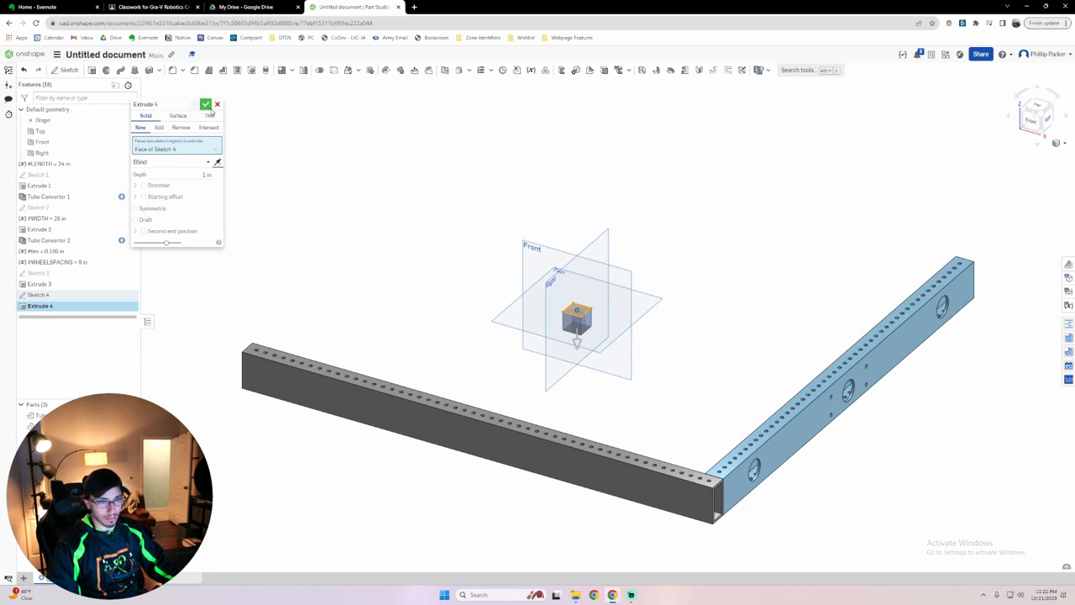
Name the extrude feature "reference cube" and accept it.
click(196, 105)
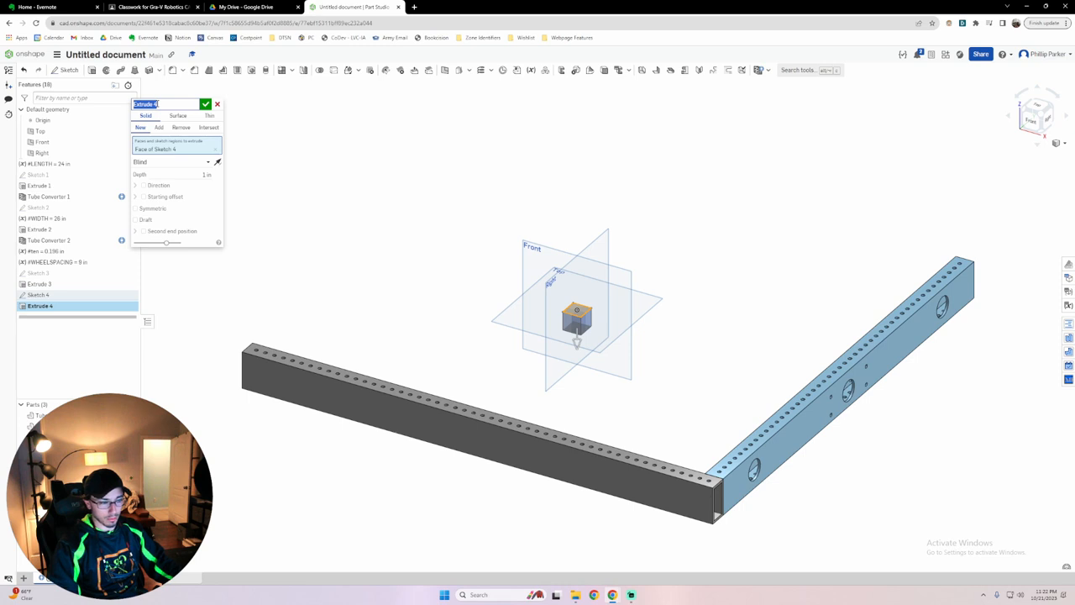
text(ra)
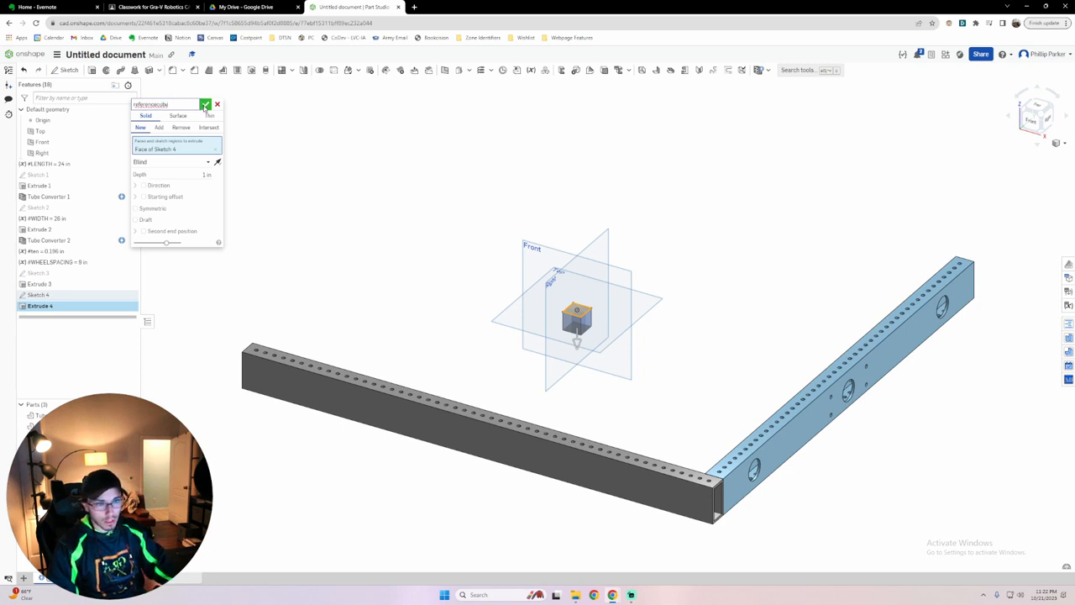
click(157, 105)
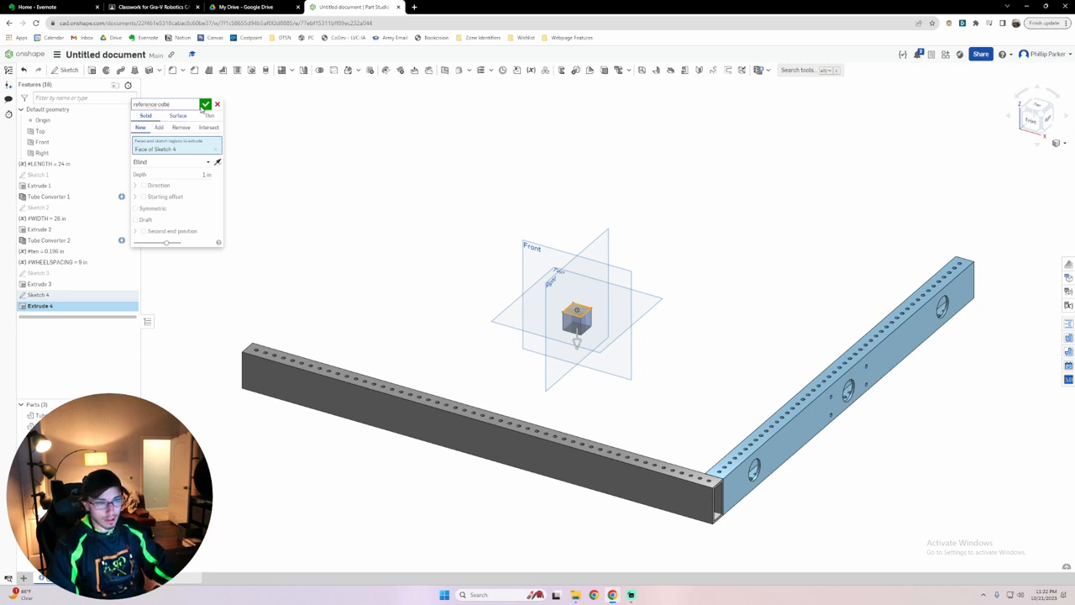
click(205, 104)
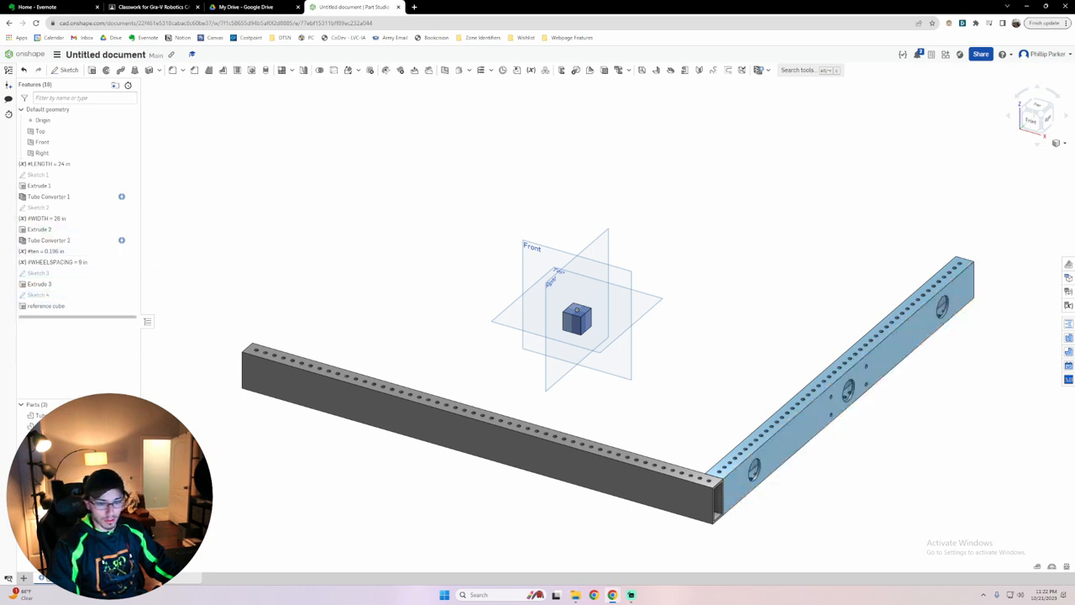
Rename the reference cube's part in the parts list.
right_click(56, 437)
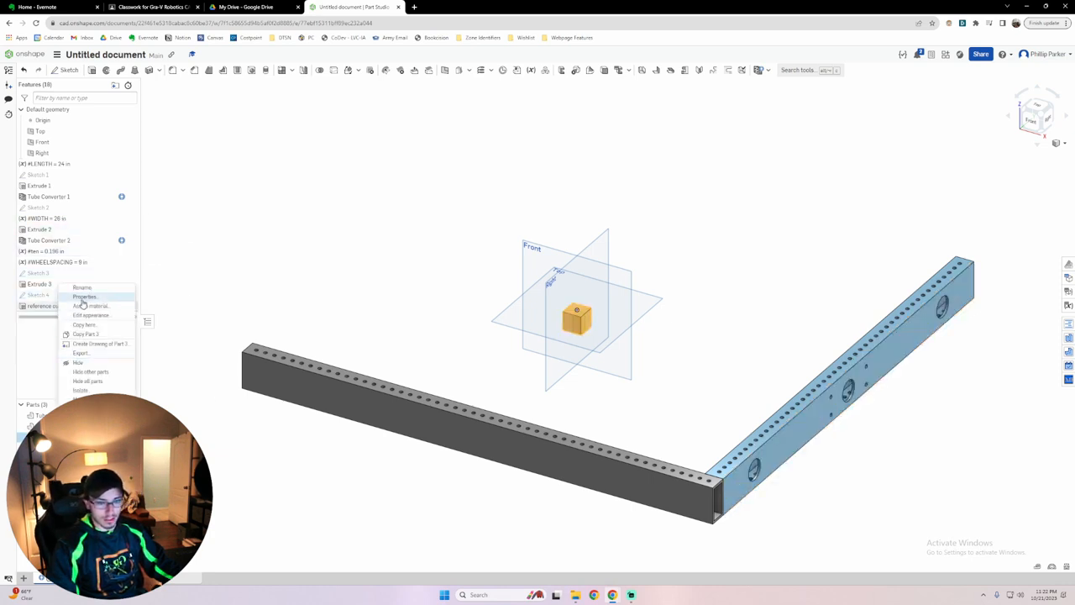
click(87, 286)
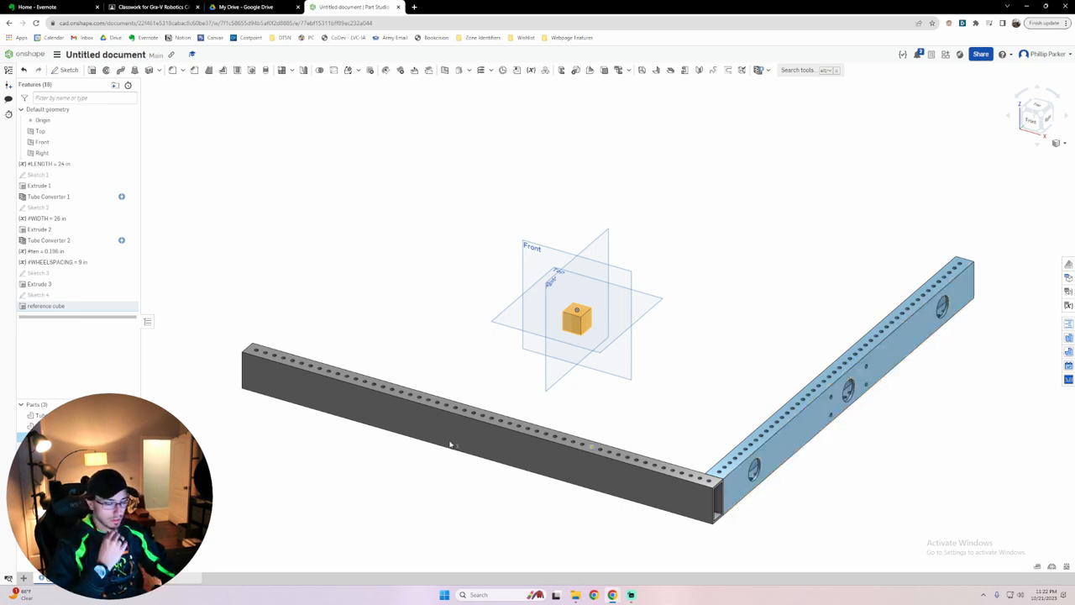
click(727, 364)
Open Sketch 1, the tube's rectangular profile on the Front plane, for editing.
scroll(718, 401, down, 4)
middle_drag(718, 401, 633, 358)
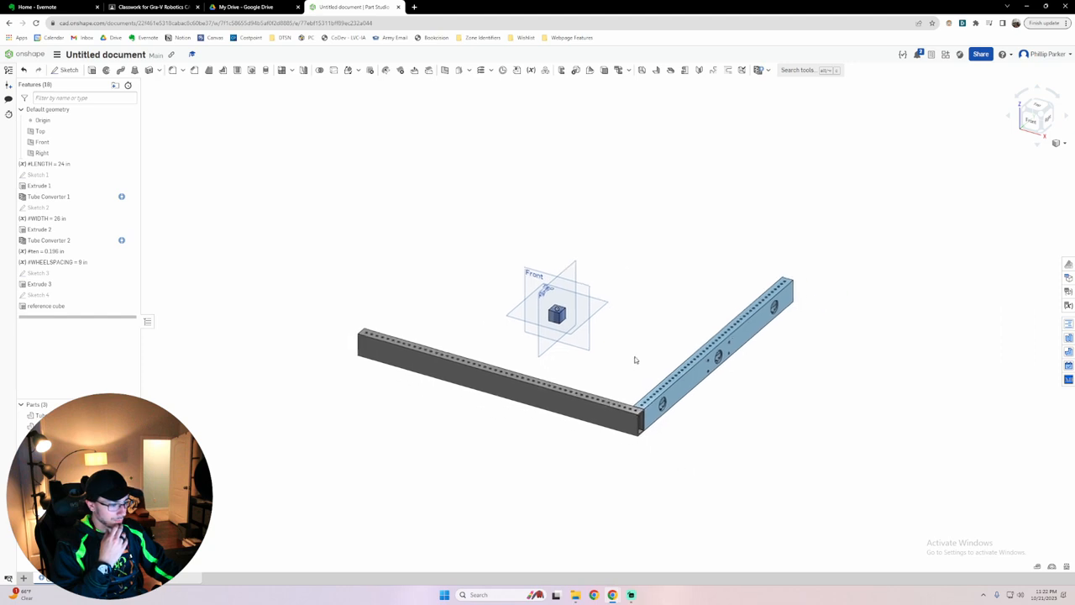
double_click(42, 175)
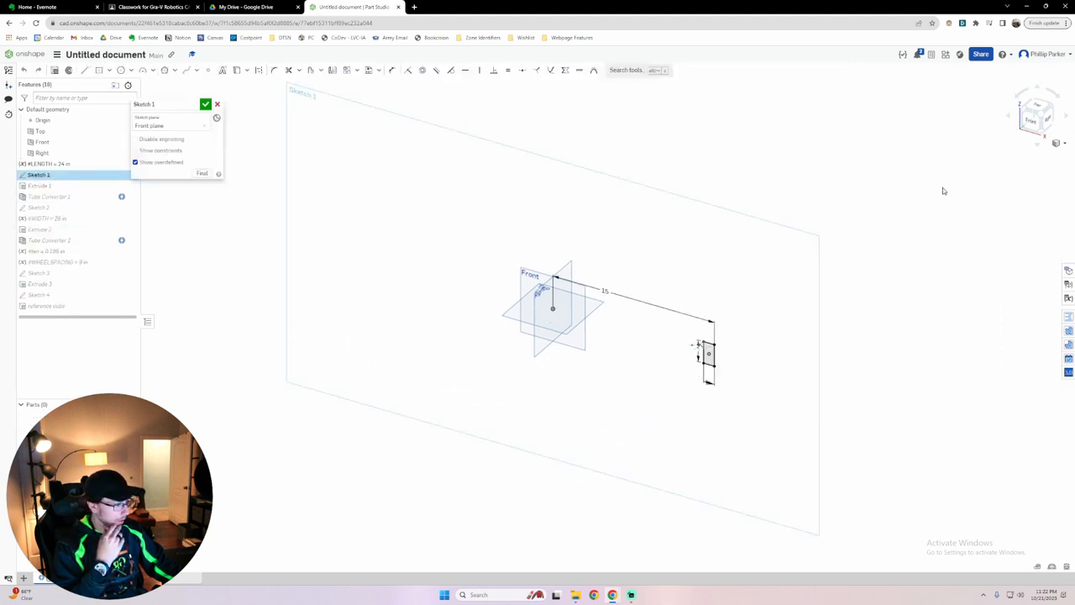
click(1031, 120)
scroll(526, 474, down, 3)
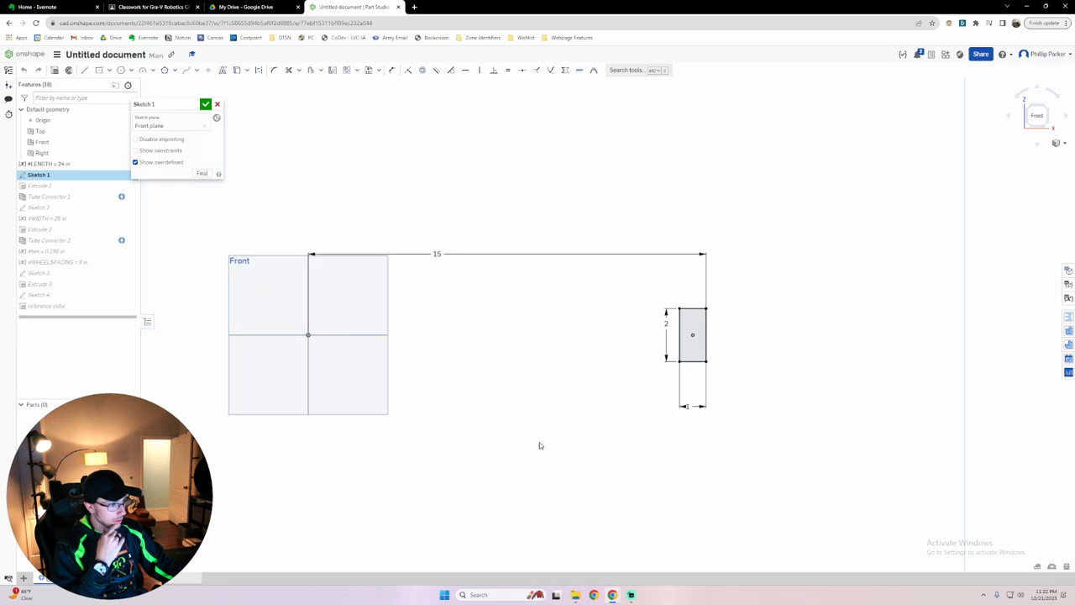
key(d)
click(693, 335)
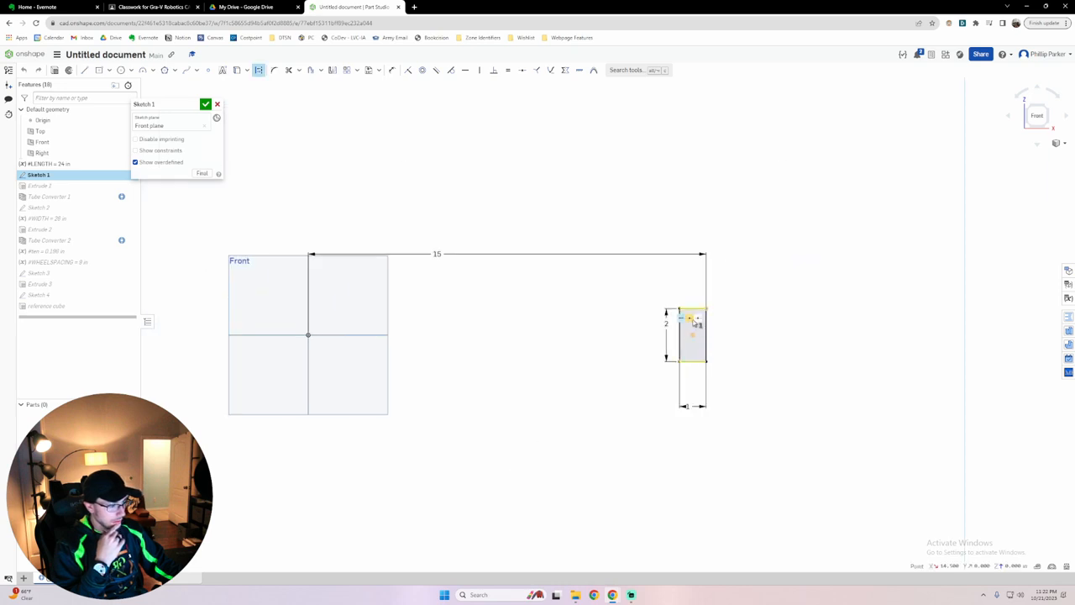
key(Escape)
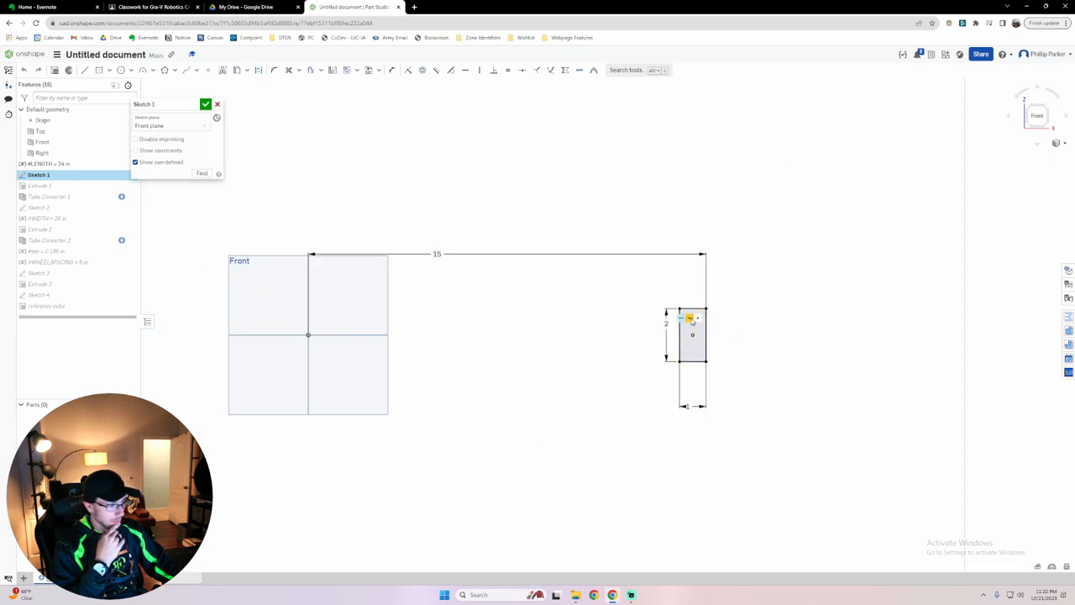
Try deleting constraints from the 1 by 2 in rectangle in Sketch 1 and undo the last deletion.
right_click(692, 321)
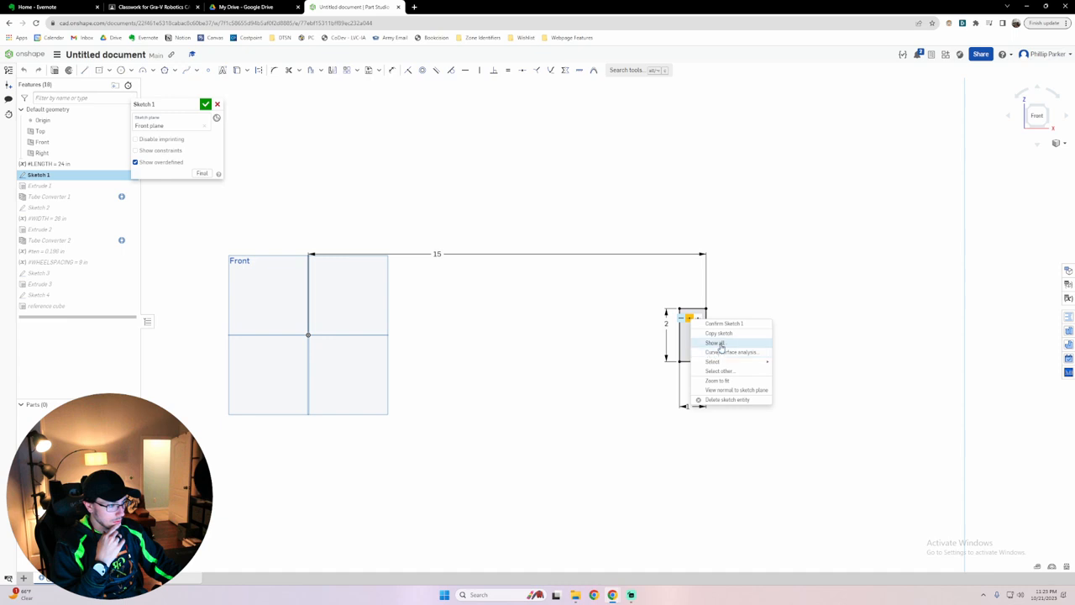
click(719, 391)
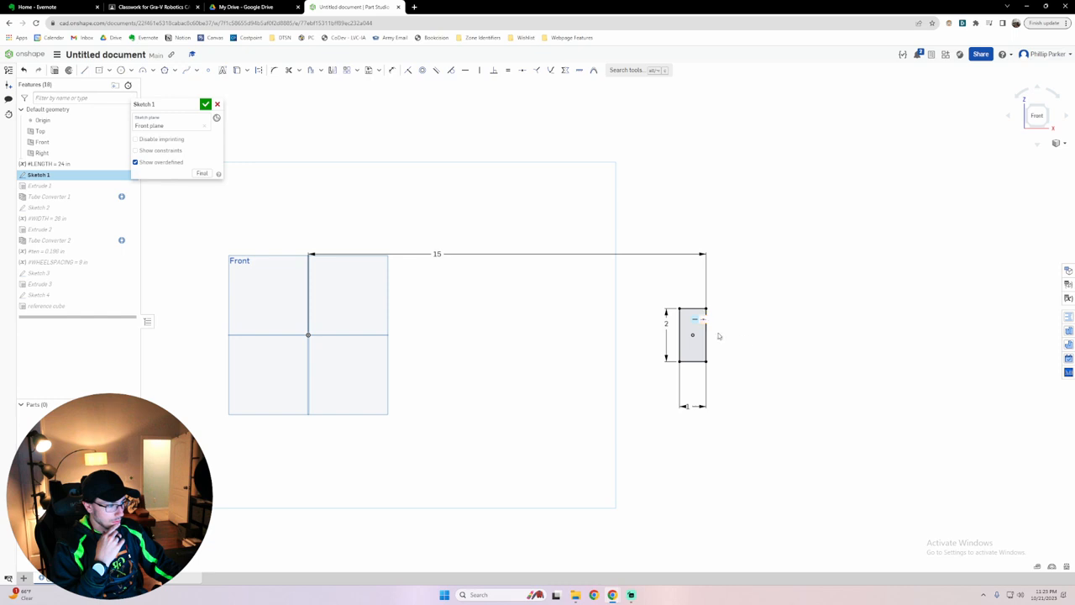
right_click(704, 323)
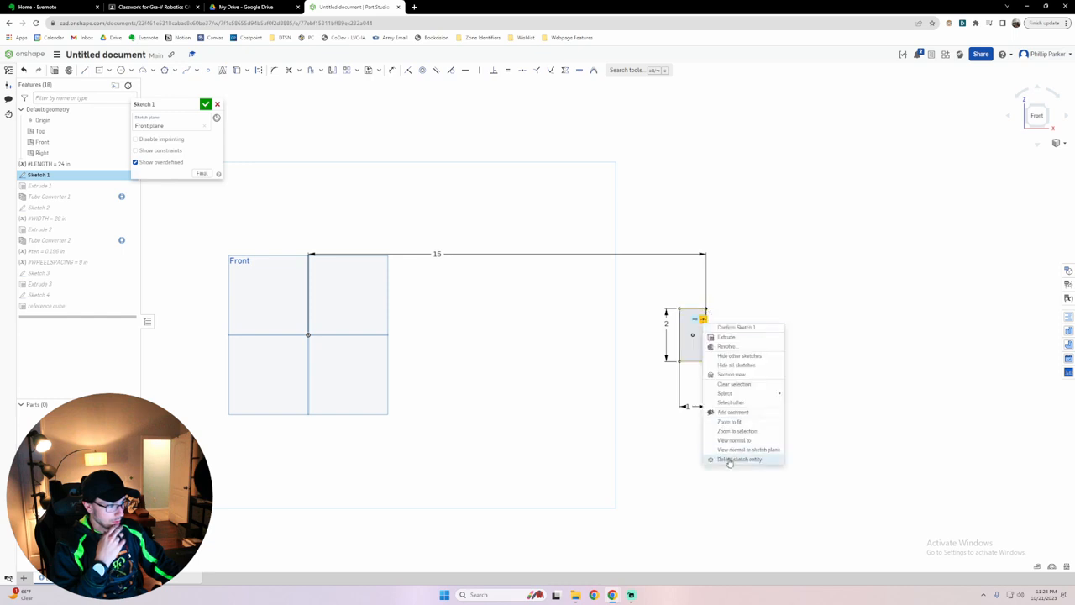
click(729, 460)
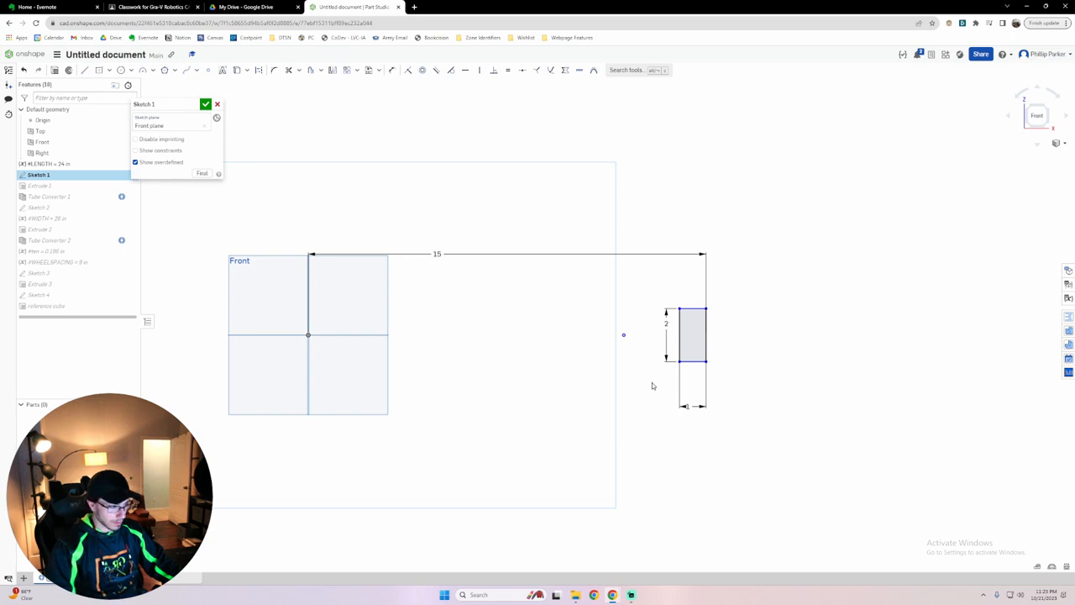
key(ctrl+z)
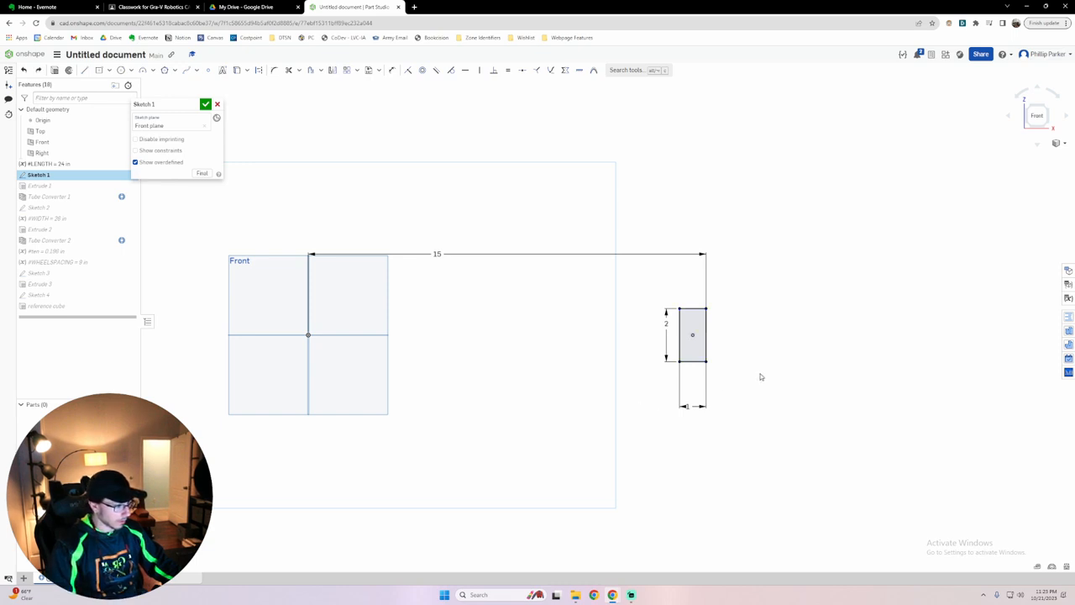
Try deleting another constraint attached to the rectangle's center point.
key(d)
click(694, 335)
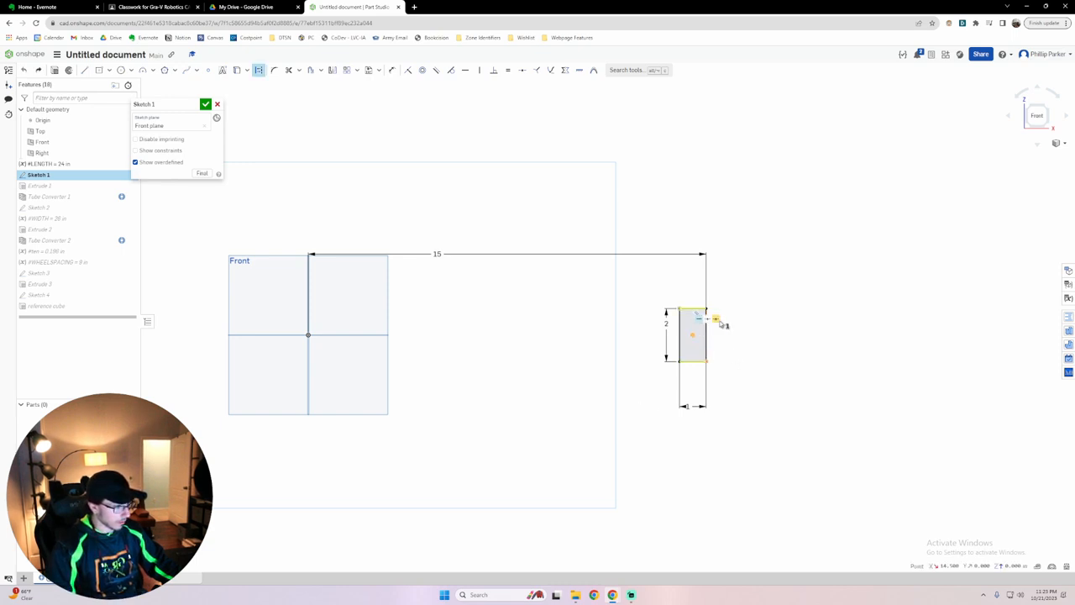
right_click(715, 318)
click(751, 402)
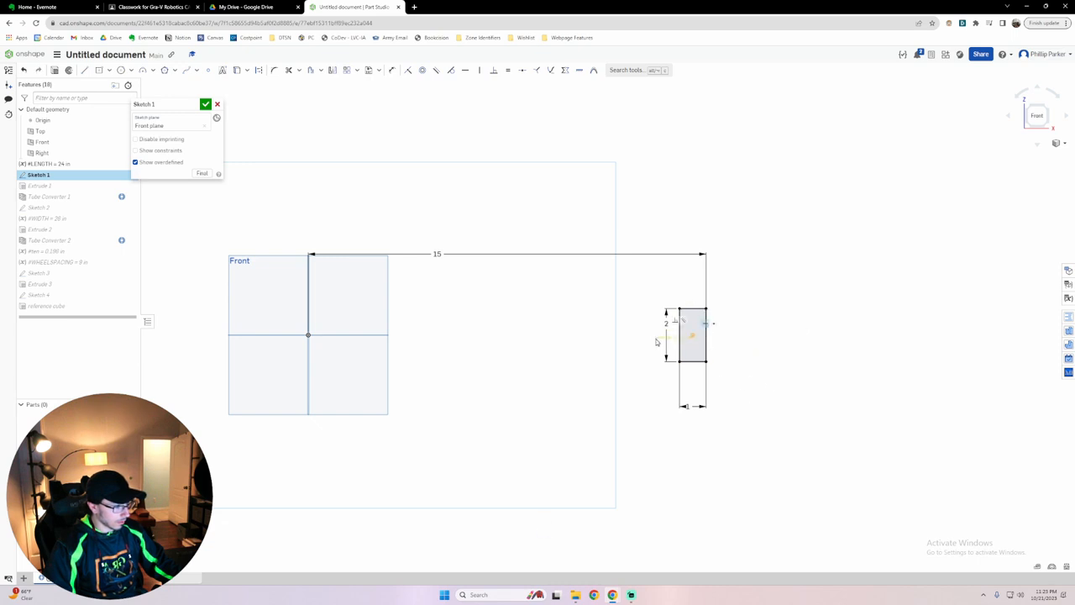
Replace the tube profile with a new center-point rectangle about 5 in tall and 2.5 in wide, up and to the right of the origin.
drag(724, 395, 648, 292)
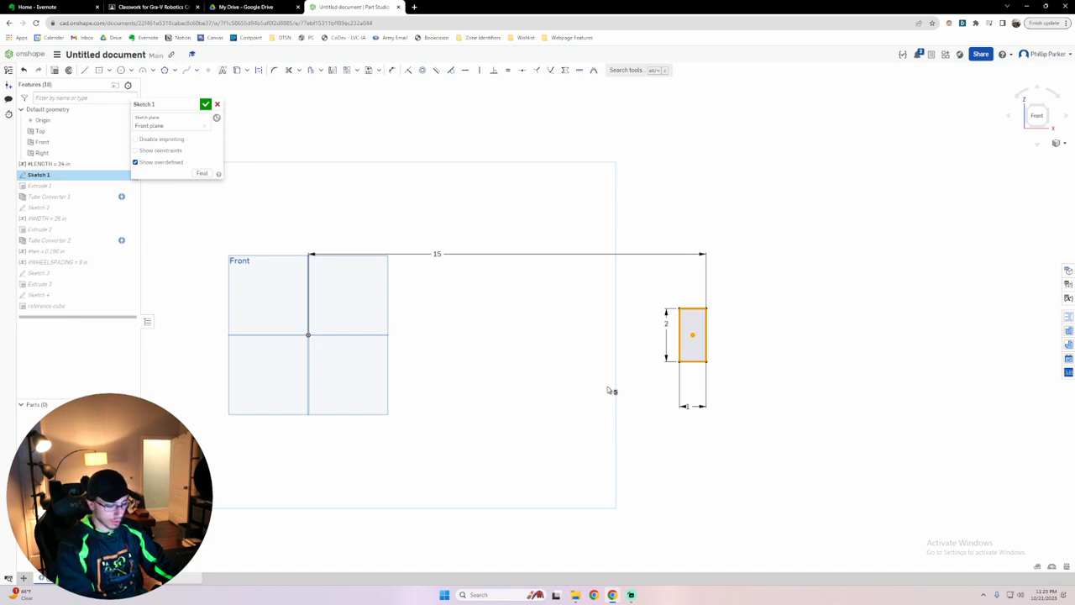
key(Delete)
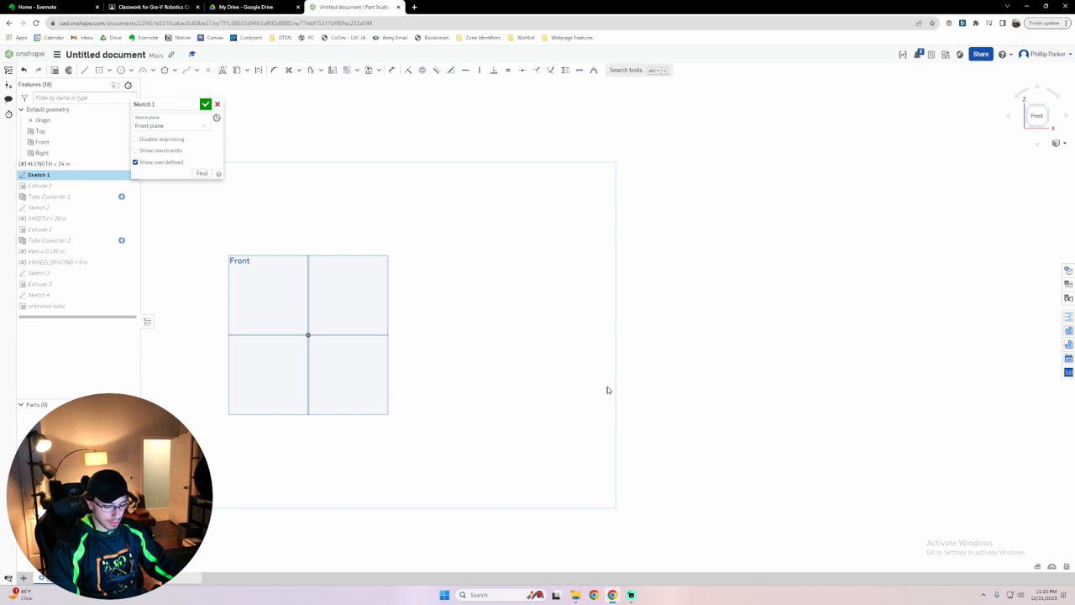
key(r)
click(619, 273)
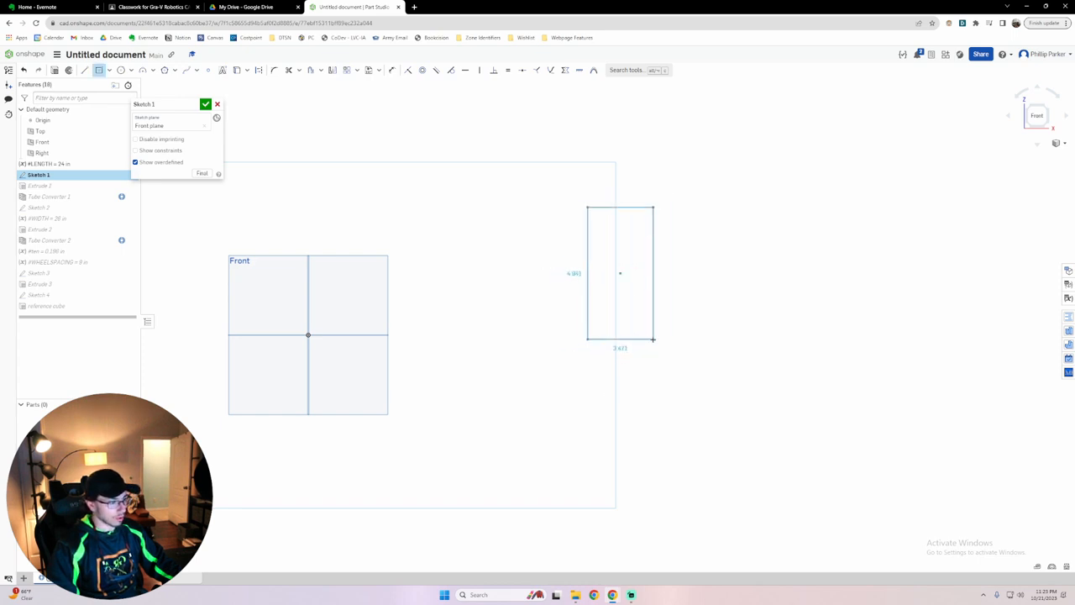
click(653, 339)
Dimension the new rectangle 2 in high and 1 in wide.
key(d)
click(588, 303)
click(561, 290)
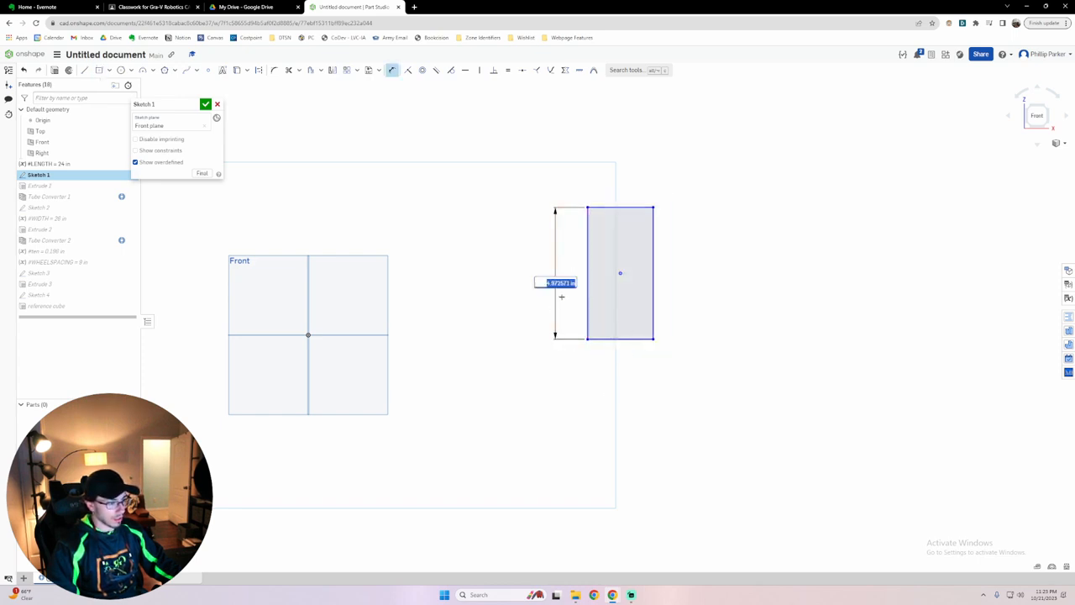
key(Return)
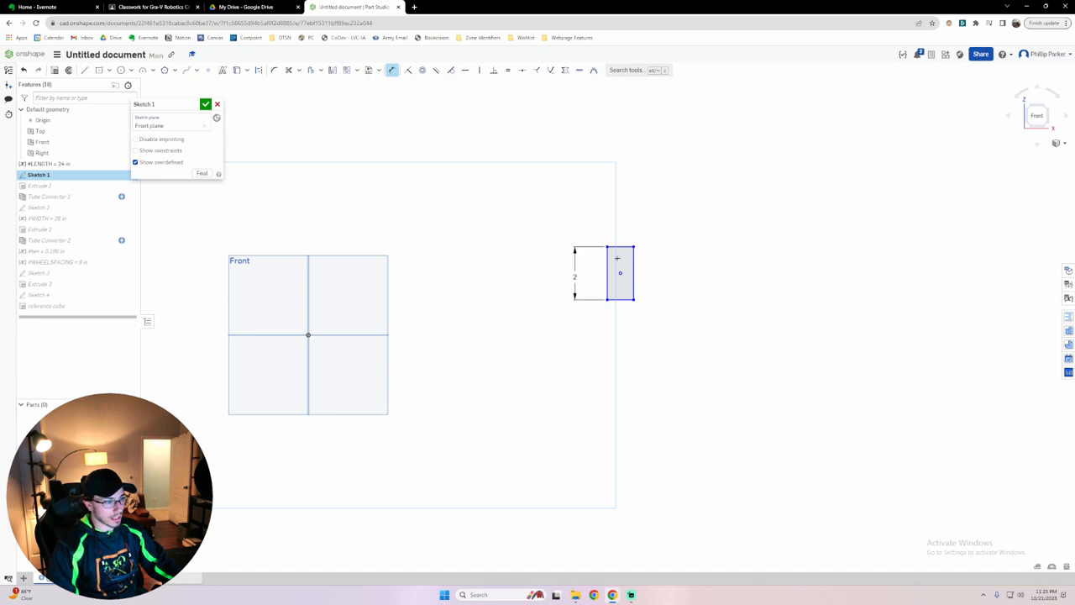
click(618, 247)
click(618, 223)
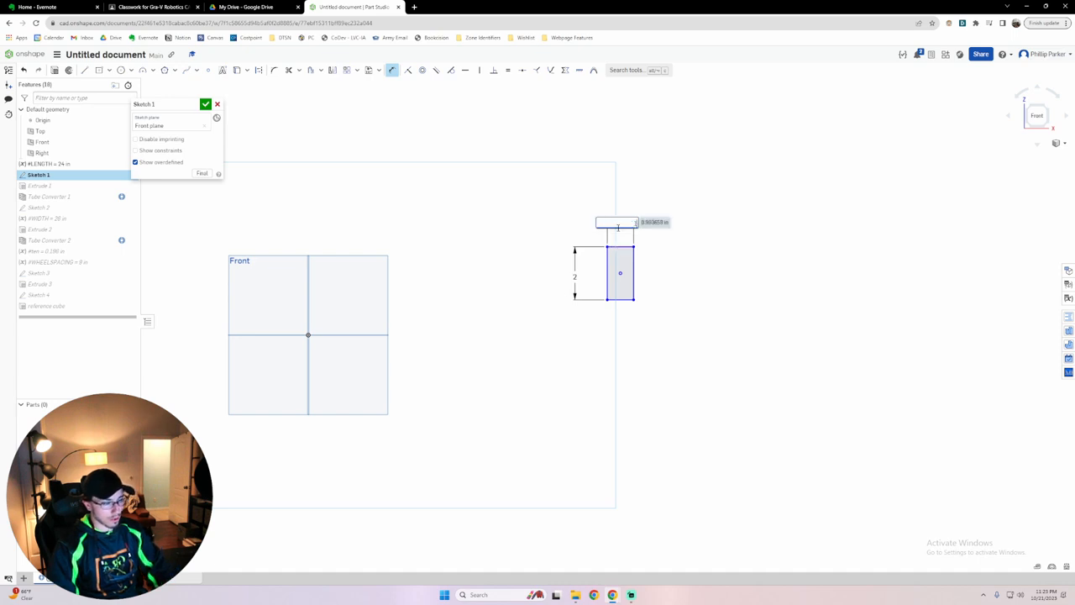
text(1)
key(Return)
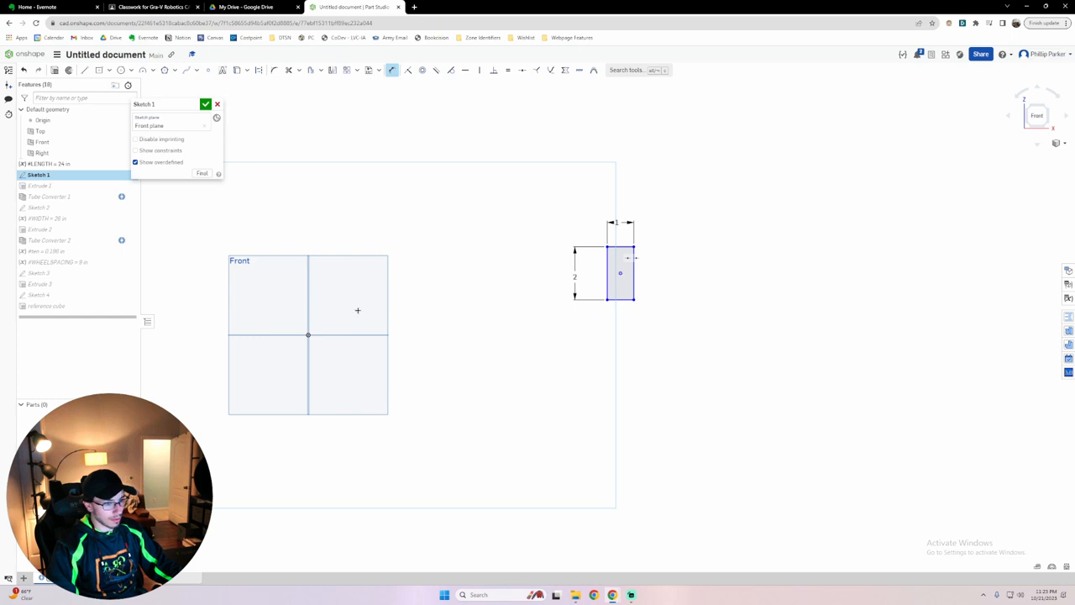
Try to dimension the horizontal distance from the origin to the rectangle's center with the WIDTH variable, and cancel the sketch edits.
click(628, 258)
click(420, 172)
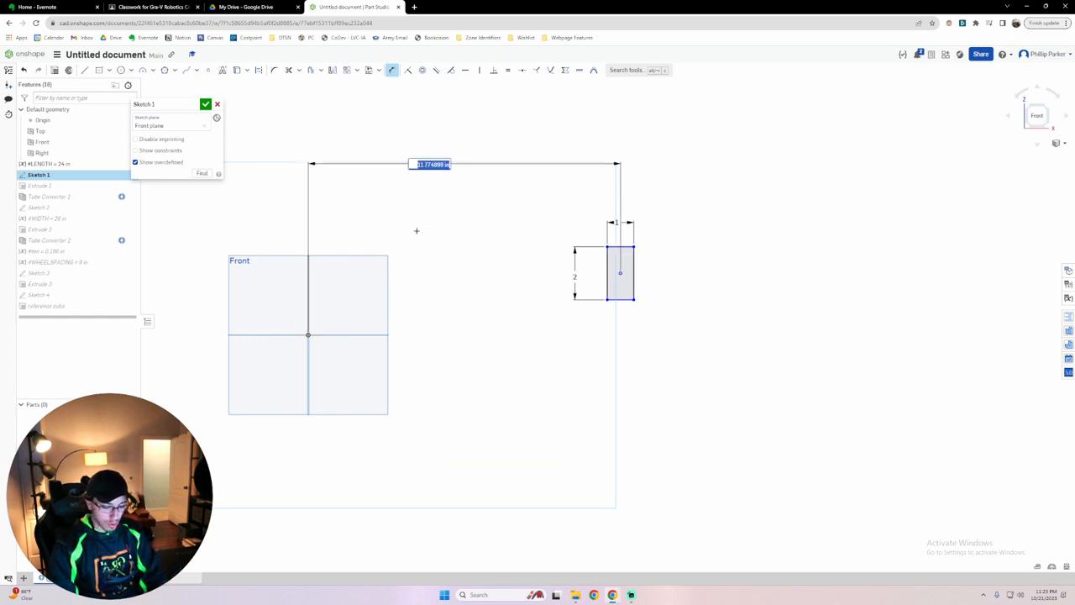
text(#wid)
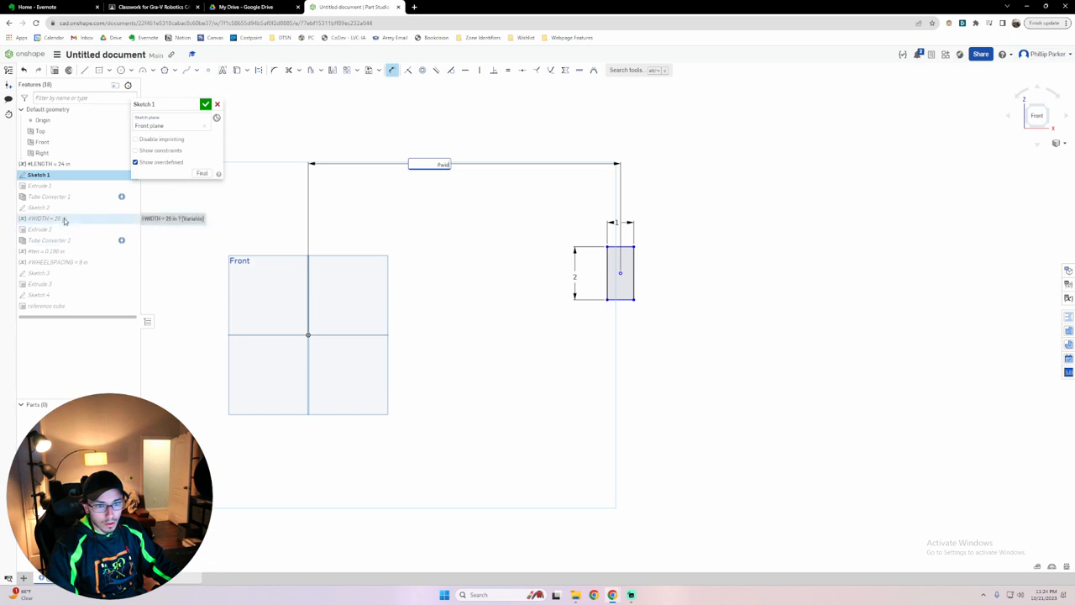
key(Escape)
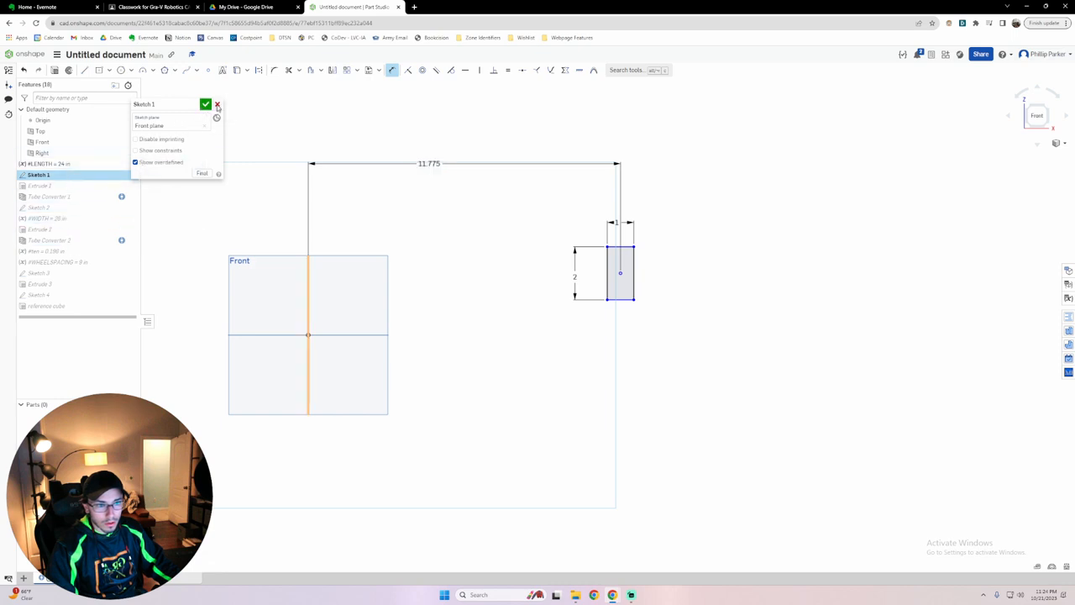
click(217, 106)
Move the WIDTH variable above Sketch 1 in the feature order and reopen Sketch 1 for editing.
drag(62, 218, 87, 171)
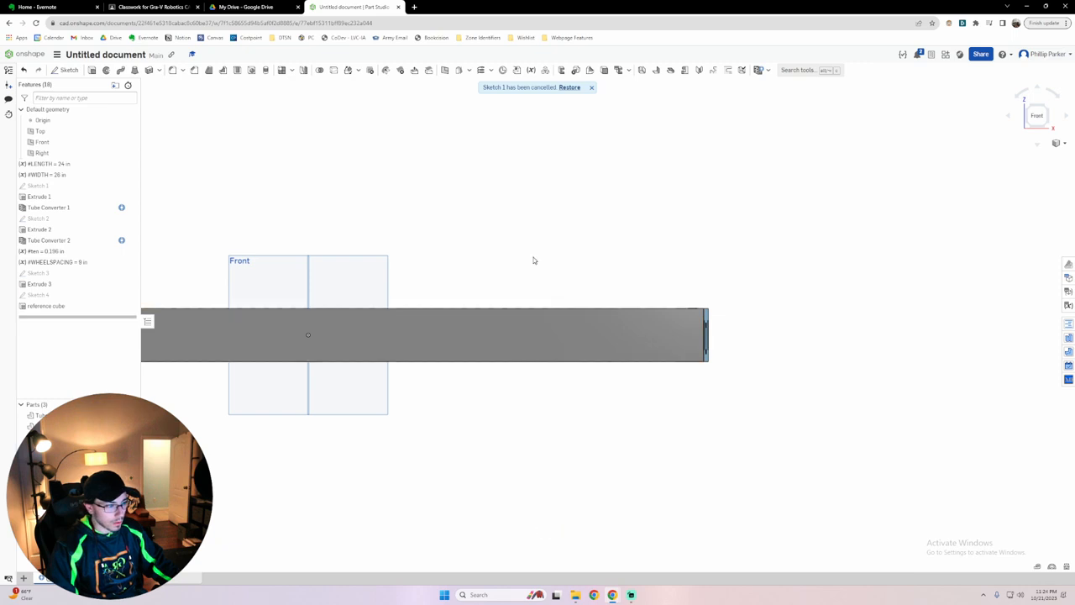
right_drag(534, 260, 503, 277)
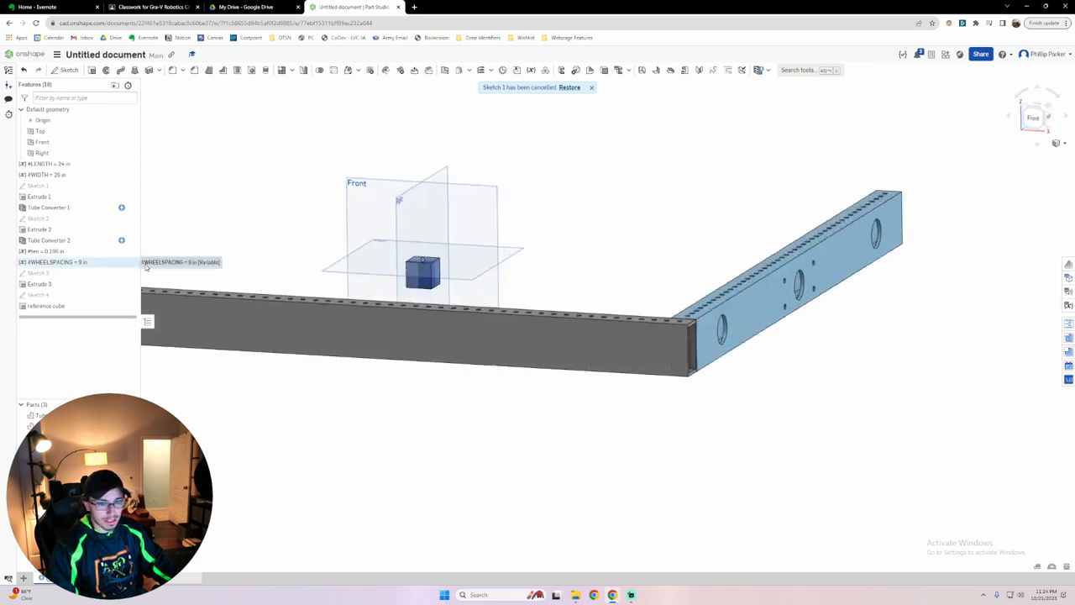
double_click(75, 188)
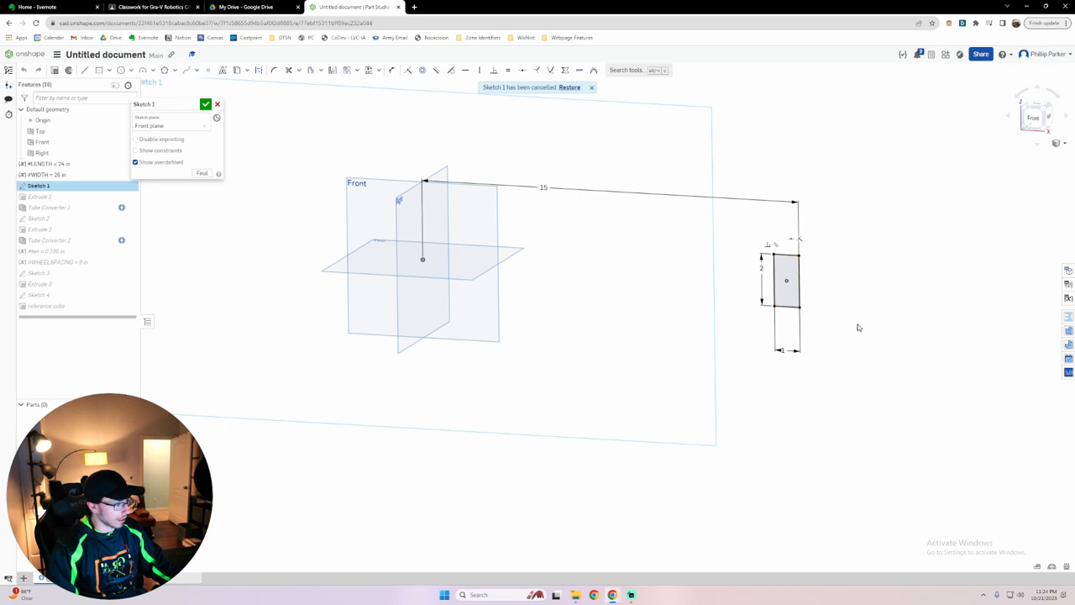
Delete the existing 1 by 2 in rectangle from Sketch 1.
mouse_move(858, 326)
right_down()
mouse_move(885, 302)
mouse_move(842, 303)
right_up()
drag(739, 223, 835, 326)
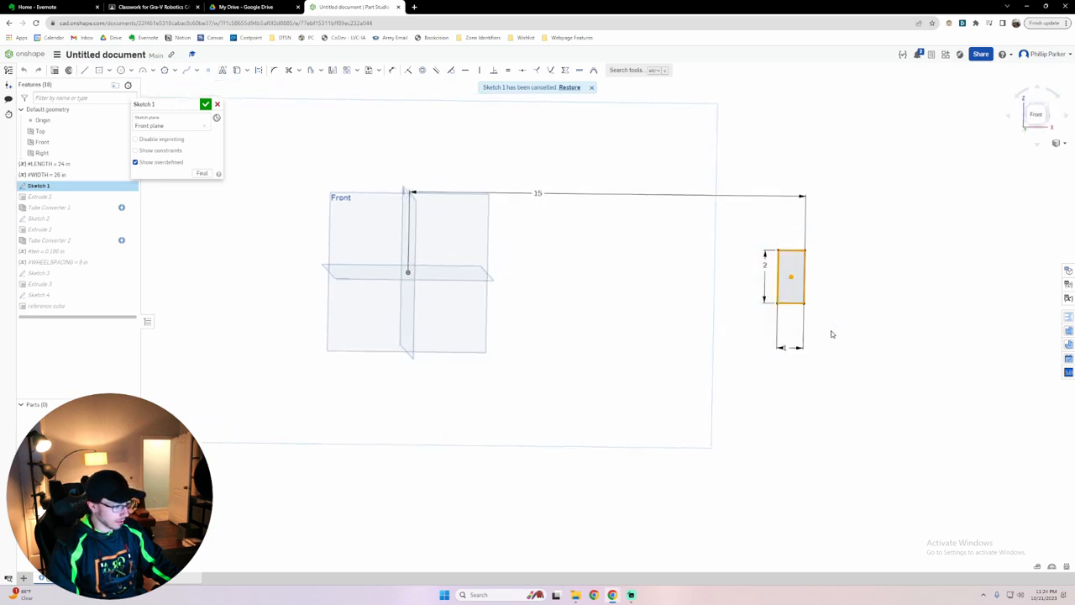
key(Delete)
Draw a center-point rectangle about 3.6 in tall and 2.2 in wide, up and to the right of the origin in Sketch 1.
key(n)
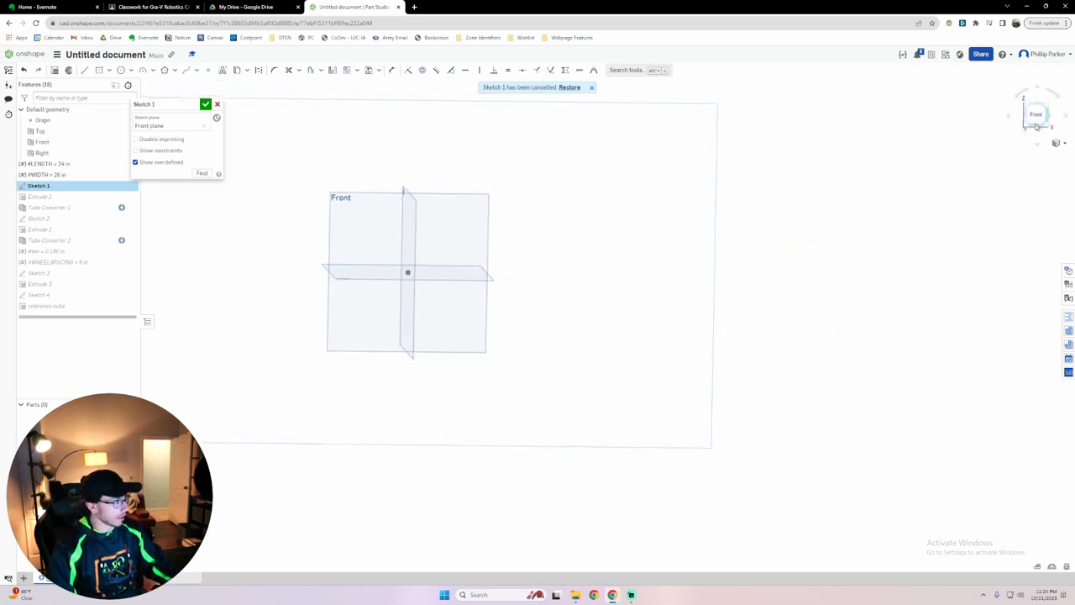
middle_drag(745, 273, 540, 271)
scroll(540, 271, down, 5)
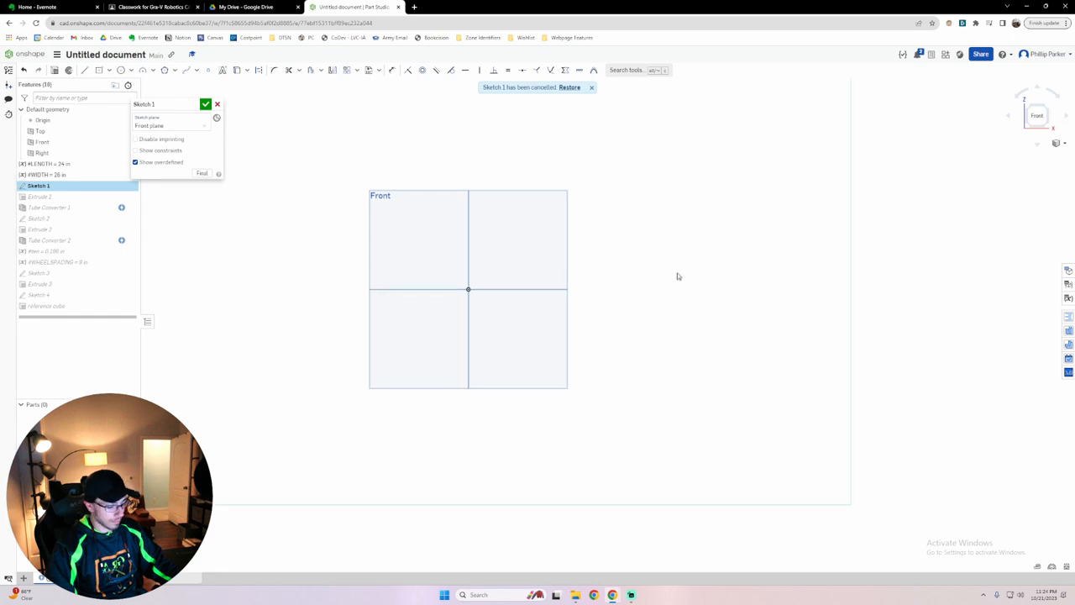
middle_drag(696, 274, 612, 296)
key(g)
click(685, 234)
click(723, 292)
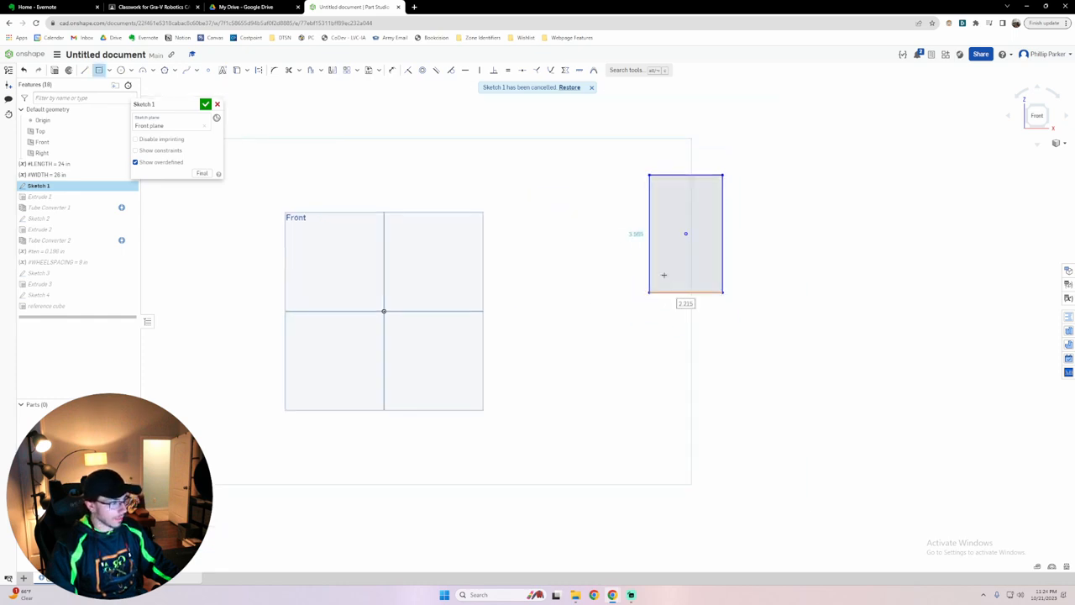
Dimension the redrawn rectangle's height to 2 in and its width to 1 in.
key(d)
click(649, 270)
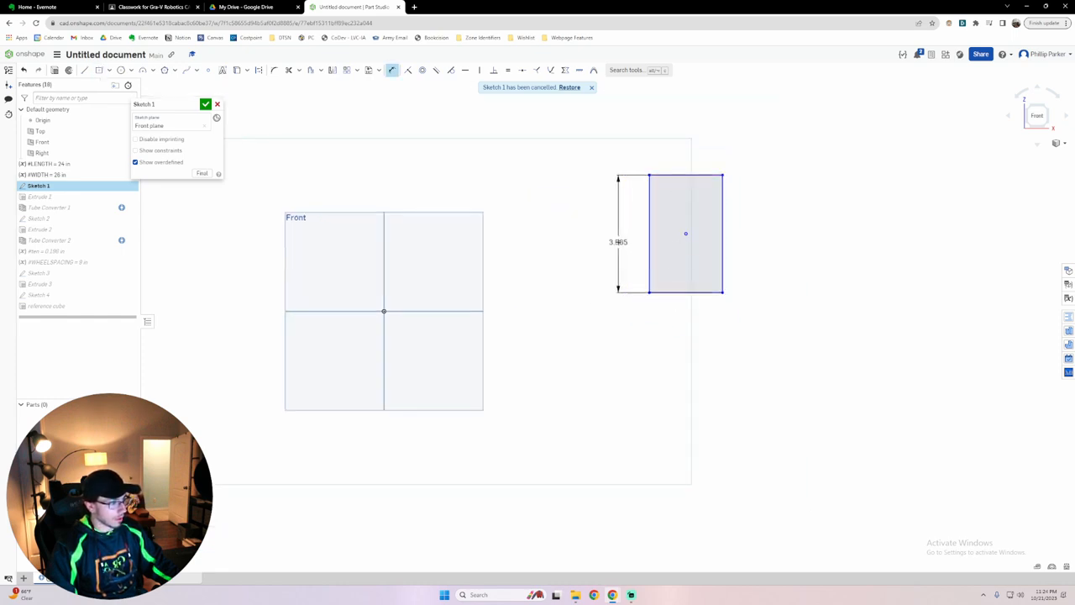
click(618, 243)
text(2)
key(Return)
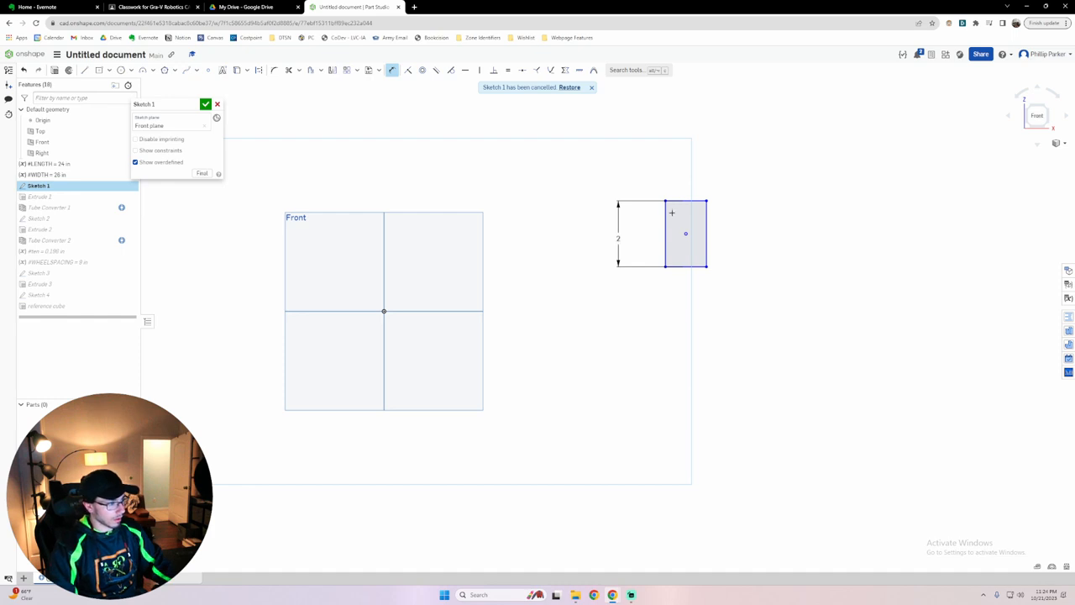
click(665, 223)
click(706, 218)
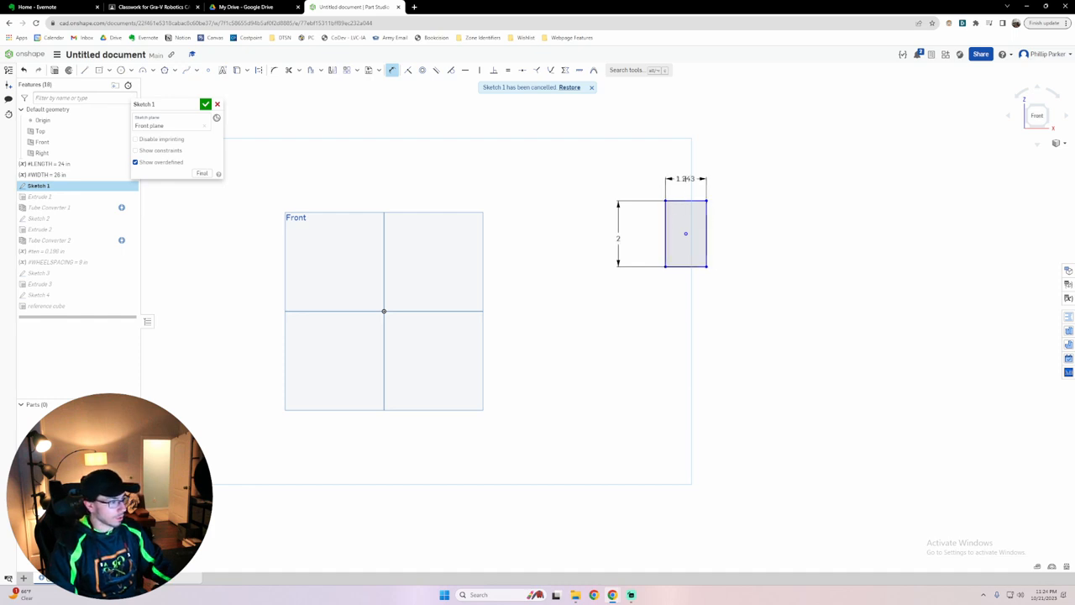
click(686, 180)
text(1)
key(Return)
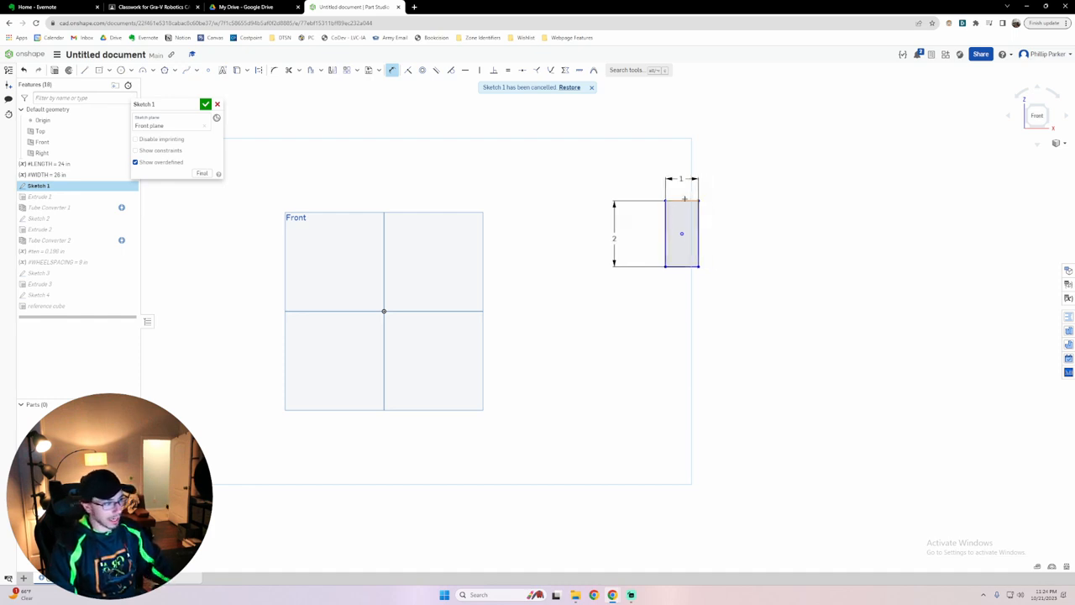
Dimension the horizontal distance from the origin to the rectangle's center as half the WIDTH variable, 13 in.
click(384, 311)
click(681, 232)
click(460, 153)
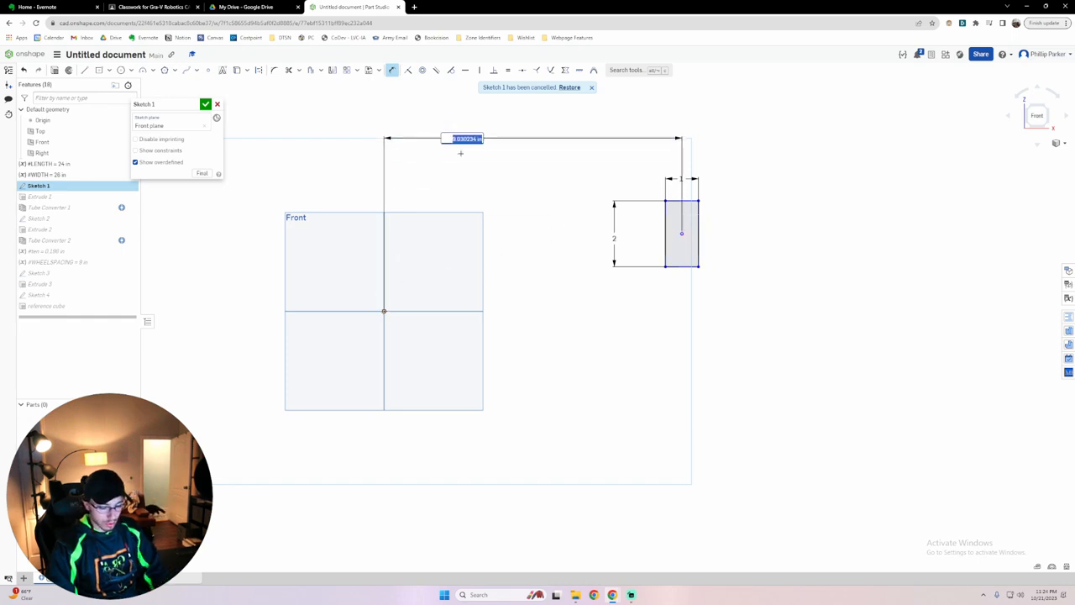
text(#wid)
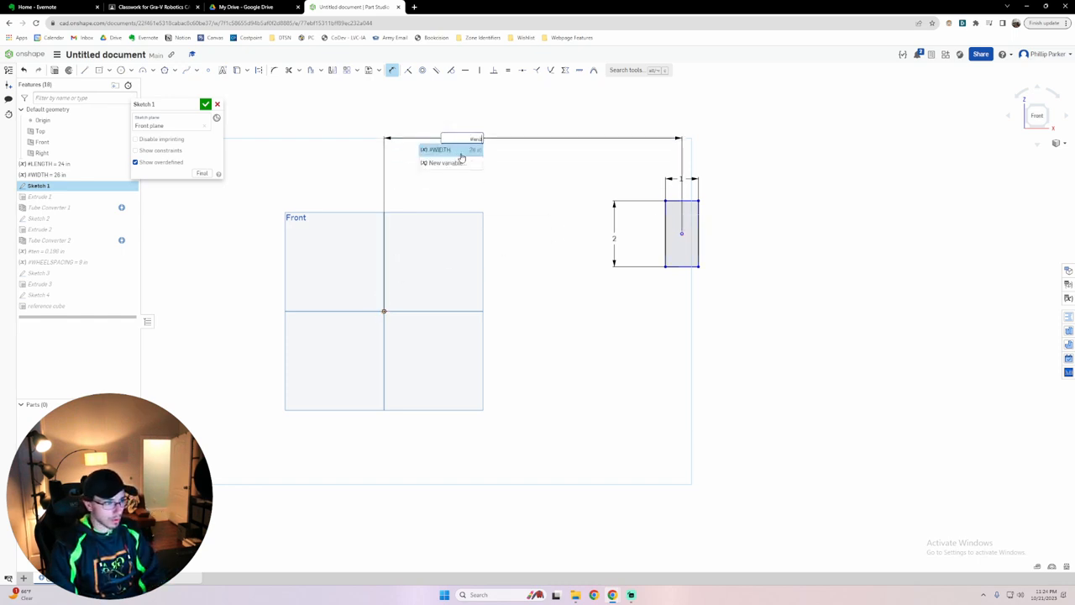
click(460, 150)
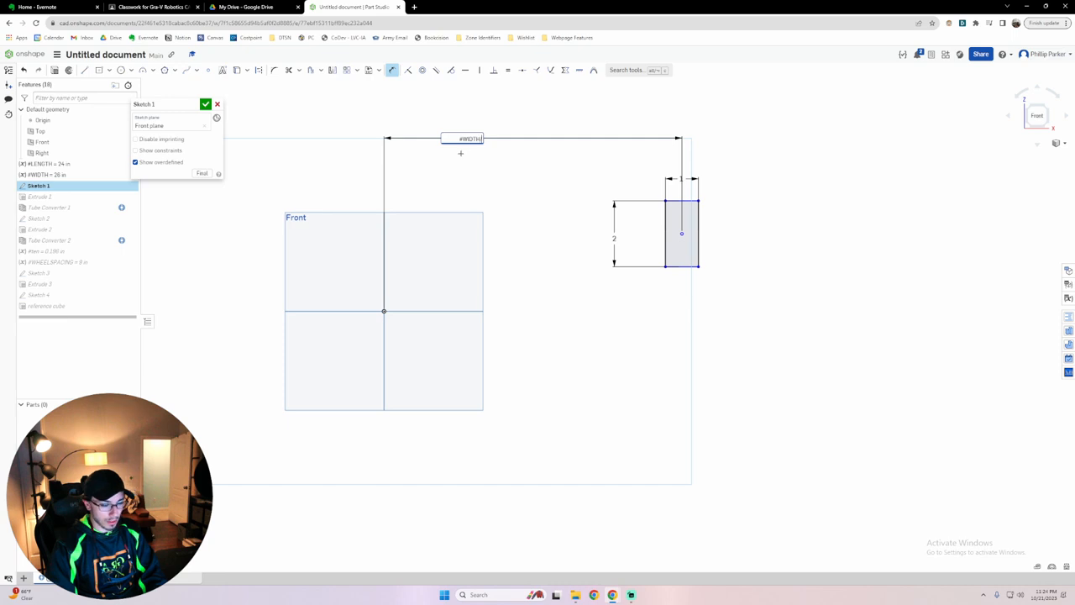
key(Return)
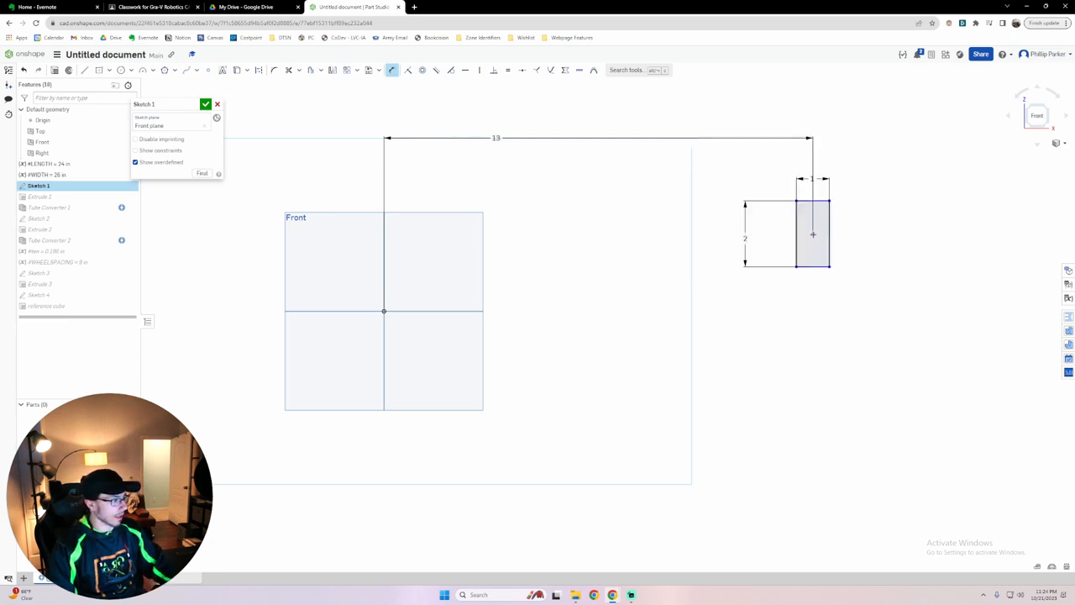
Try a vertical dimension between the origin and the rectangle's center, and undo it.
click(385, 310)
click(812, 233)
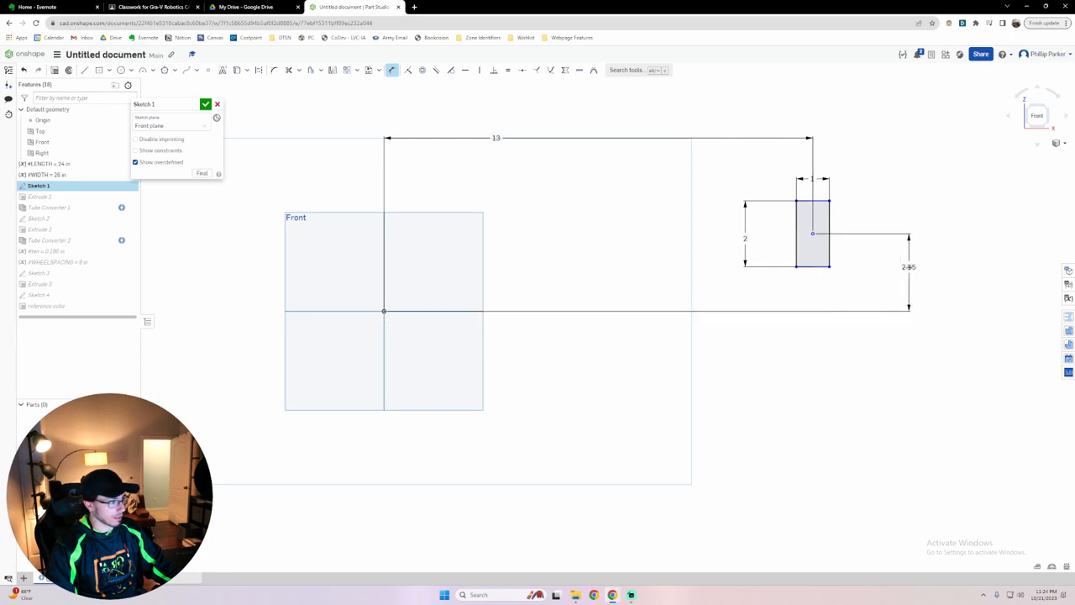
click(897, 277)
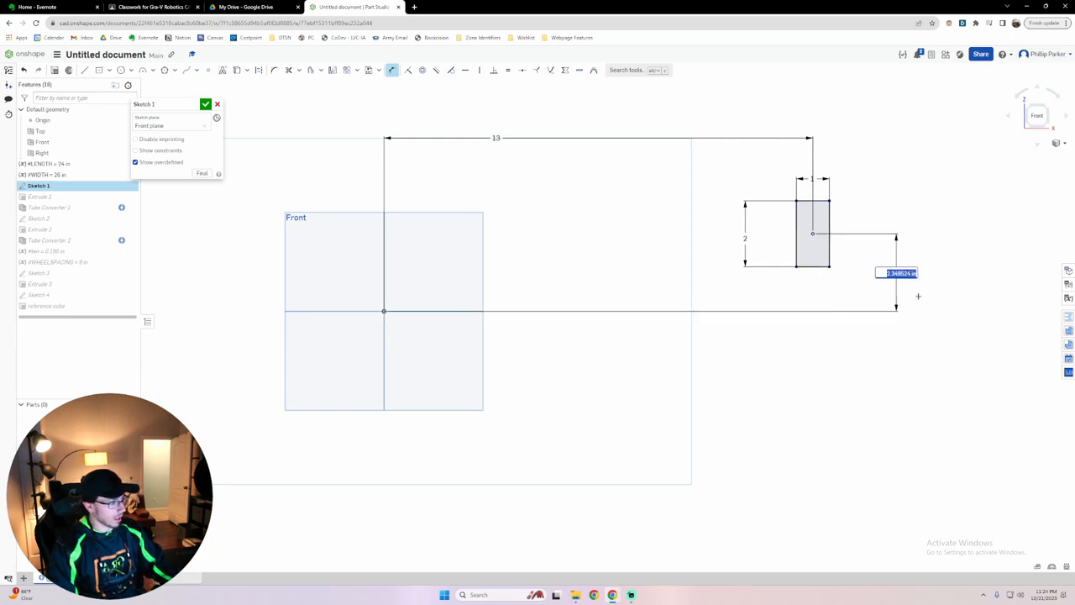
key(Return)
key(Escape)
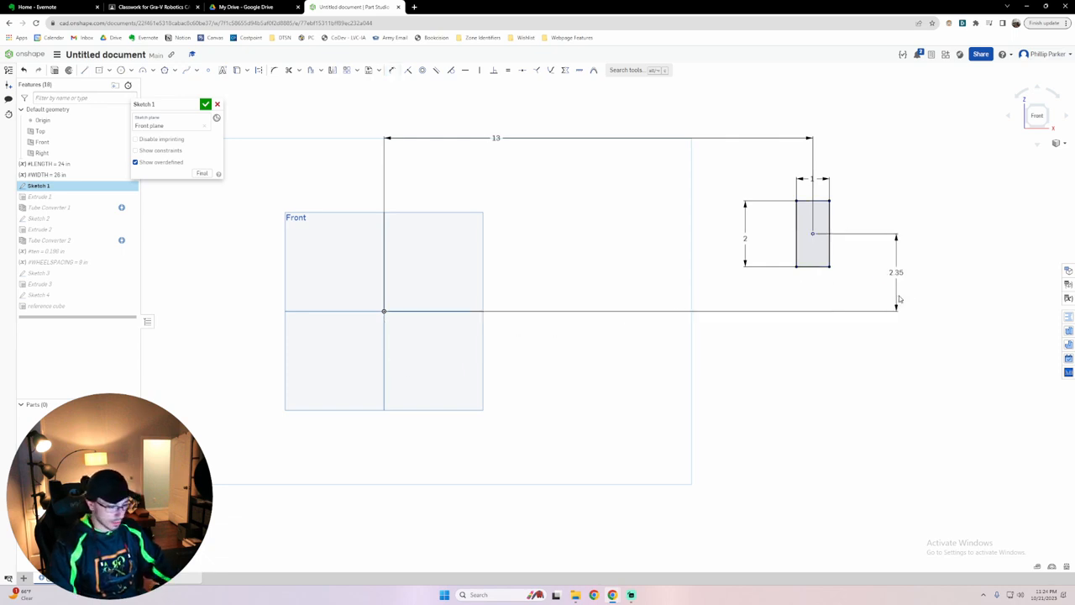
key(ctrl+z)
Dimension the vertical distance from the origin to the rectangle's bottom edge as 2 in.
key(d)
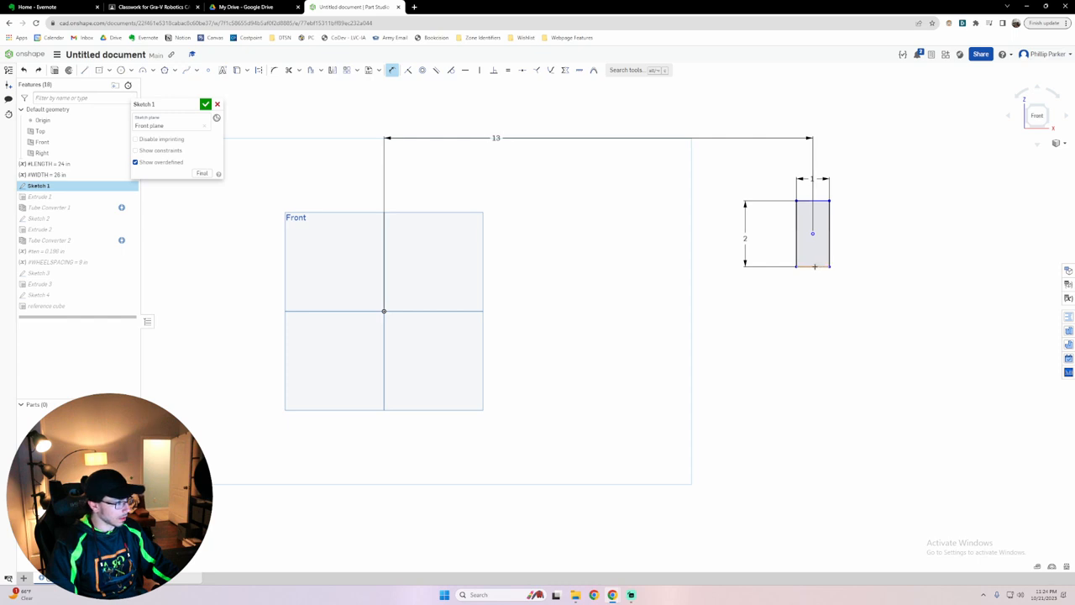
click(823, 266)
click(384, 312)
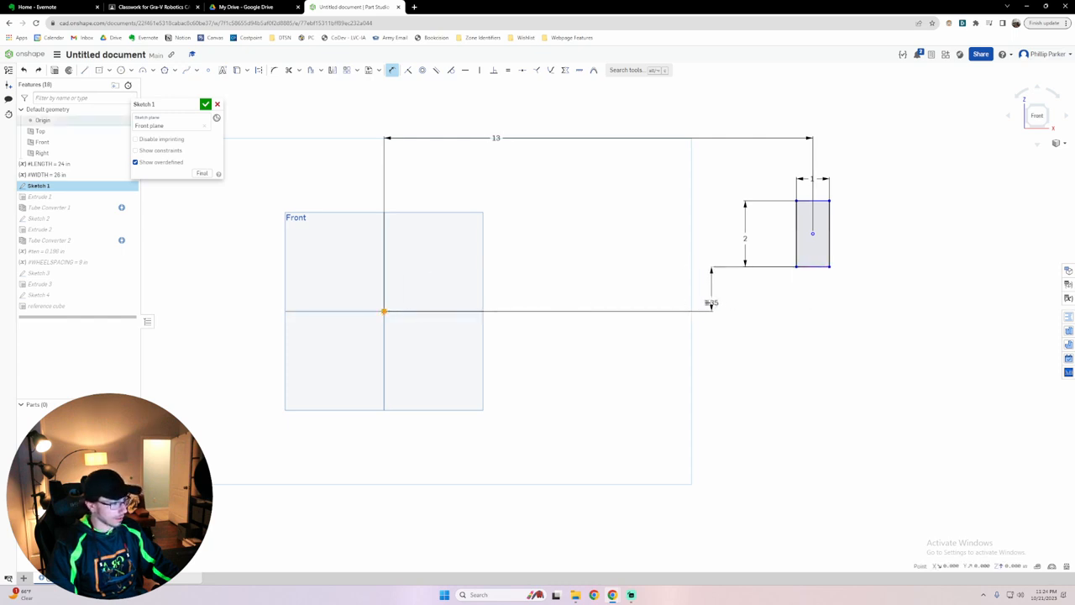
click(687, 296)
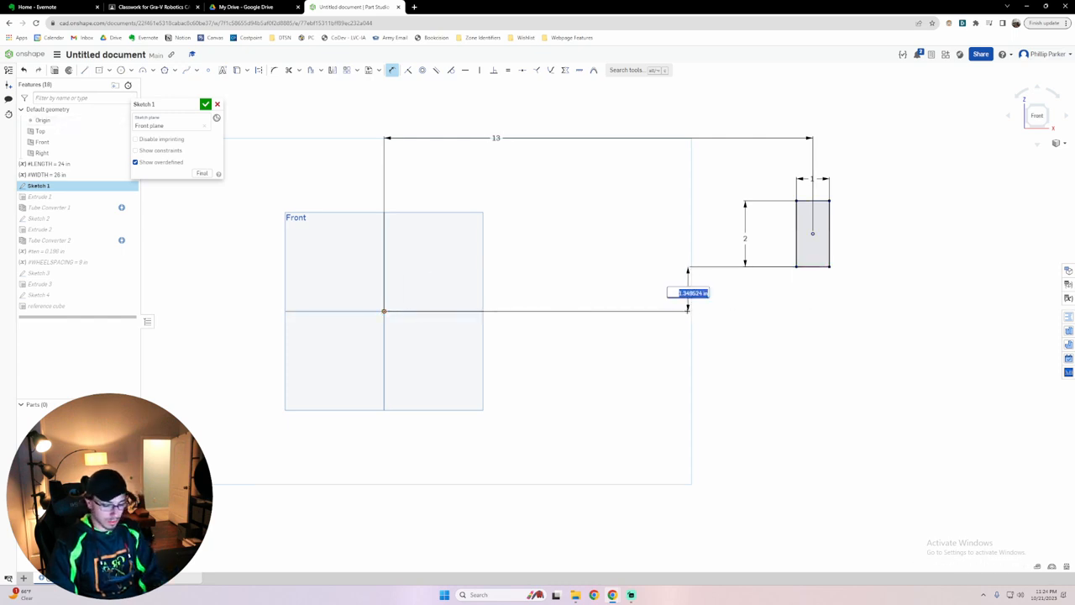
text(2)
key(Return)
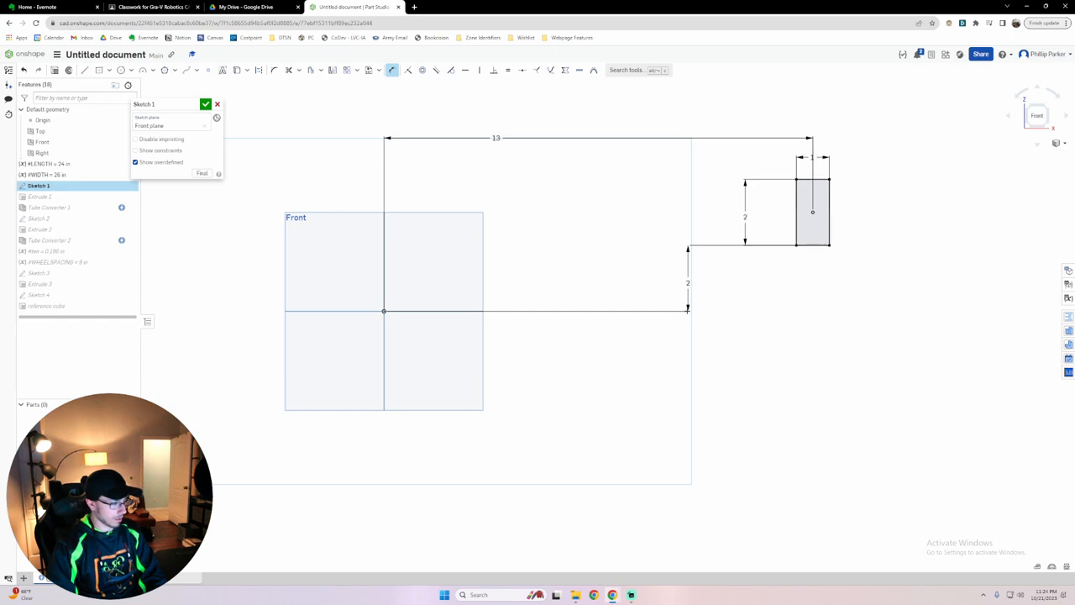
Try changing the bottom-edge dimension to 3 in, abandon the edit, and undo that dimension entirely.
double_click(688, 284)
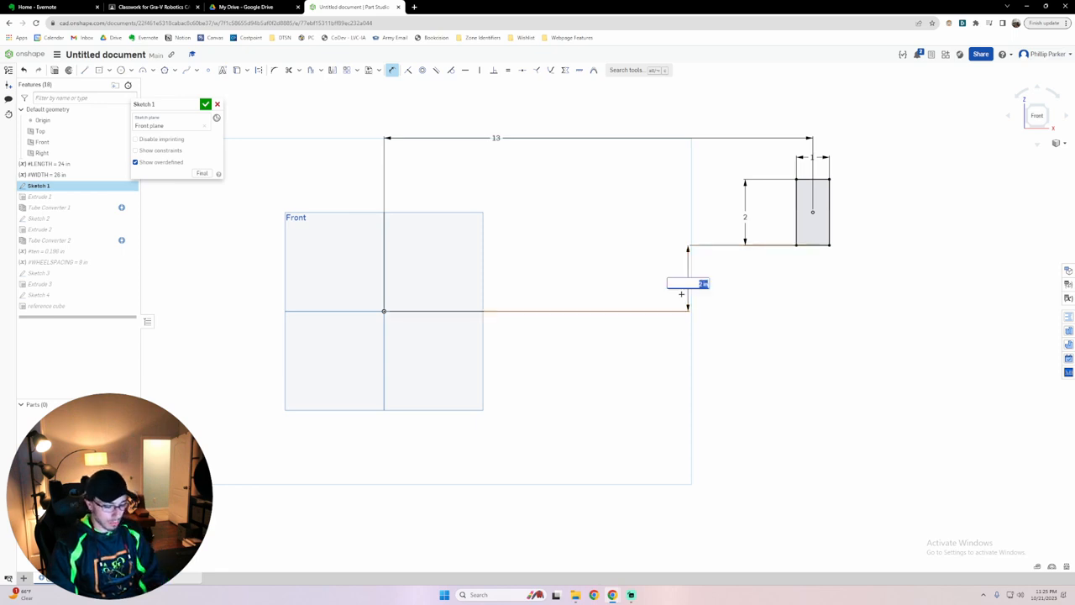
text(3)
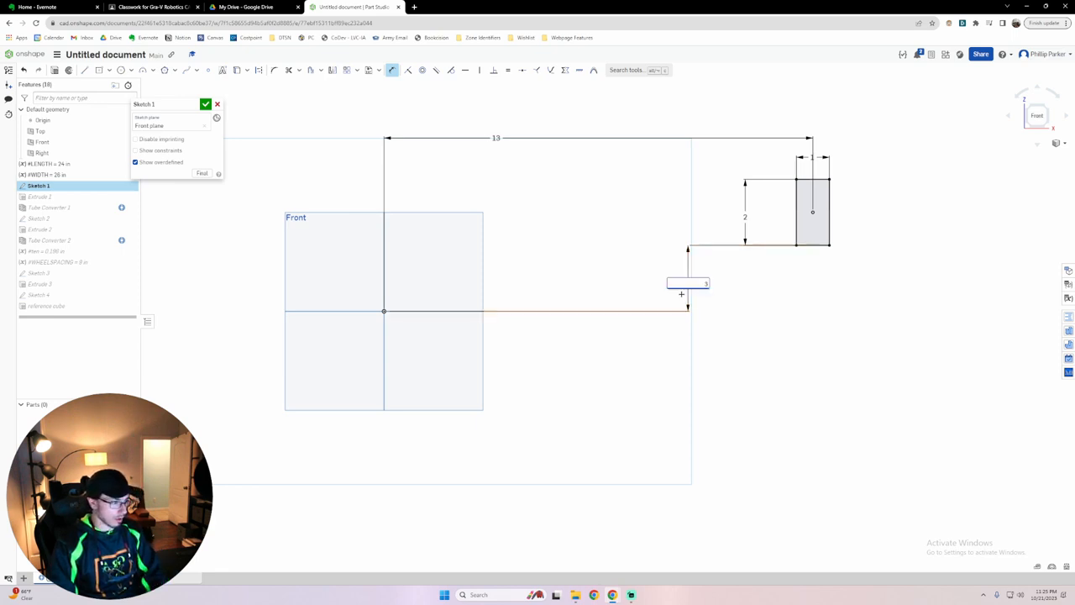
key(ctrl+z)
key(Escape)
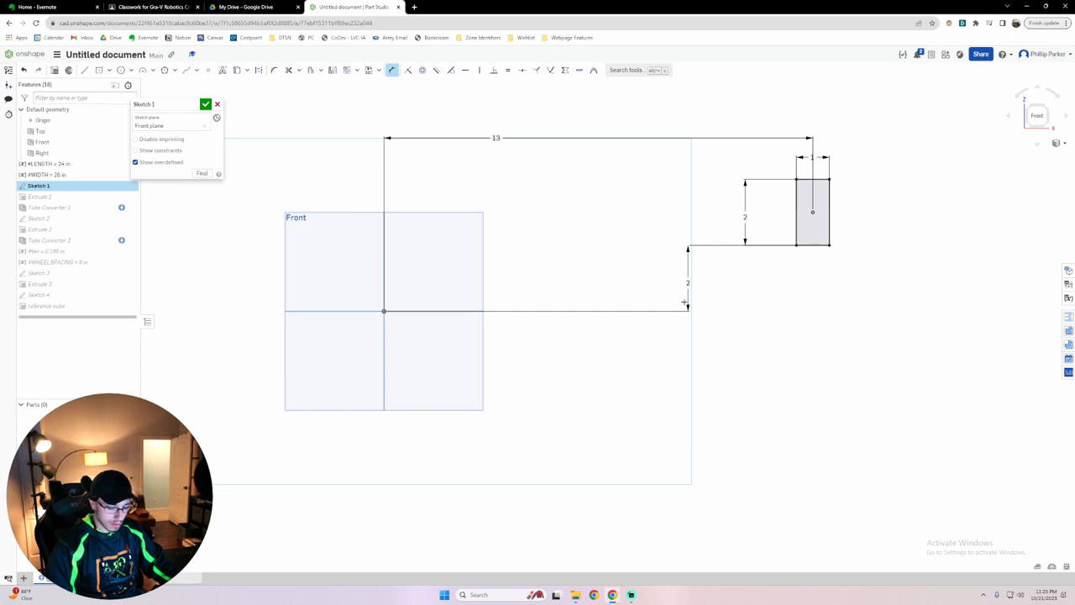
key(ctrl+z)
key(ctrl+z)
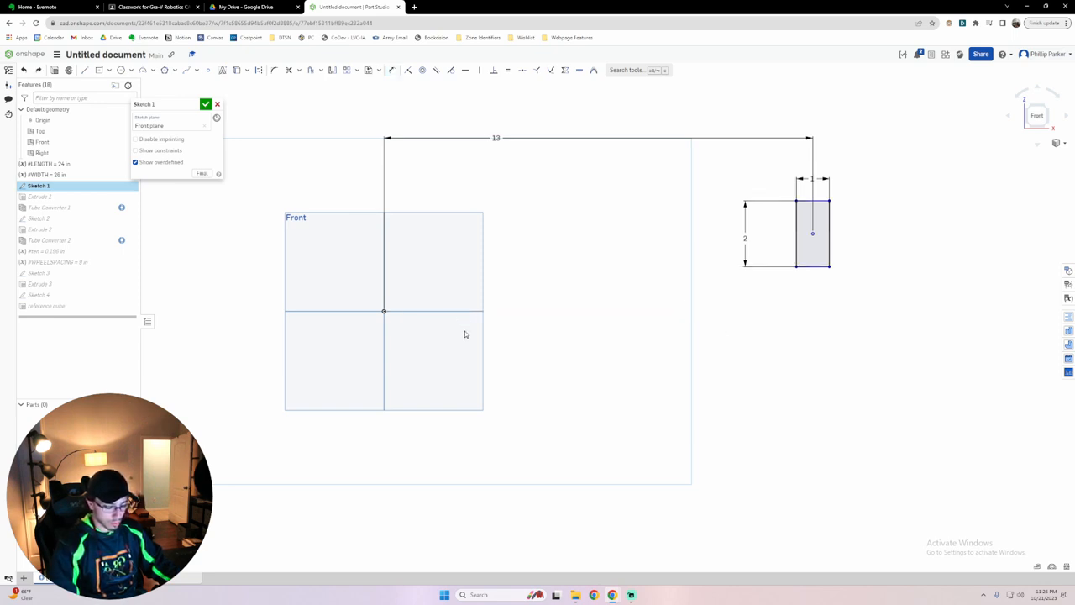
Place a vertical dimension between the origin and the rectangle's center, and begin its value as the expression 3-(.
key(d)
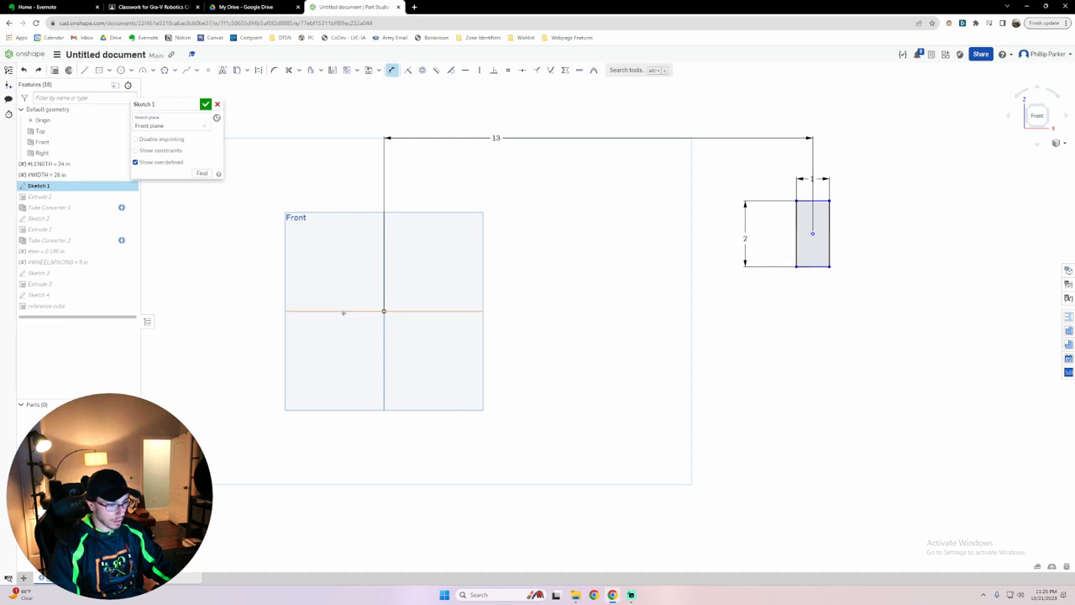
click(810, 235)
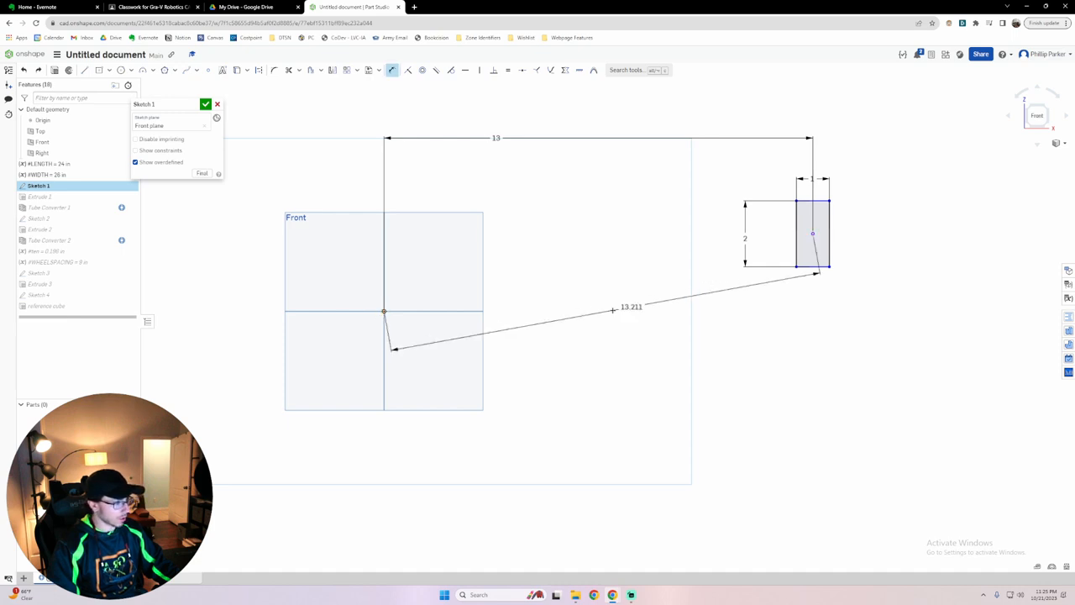
click(870, 283)
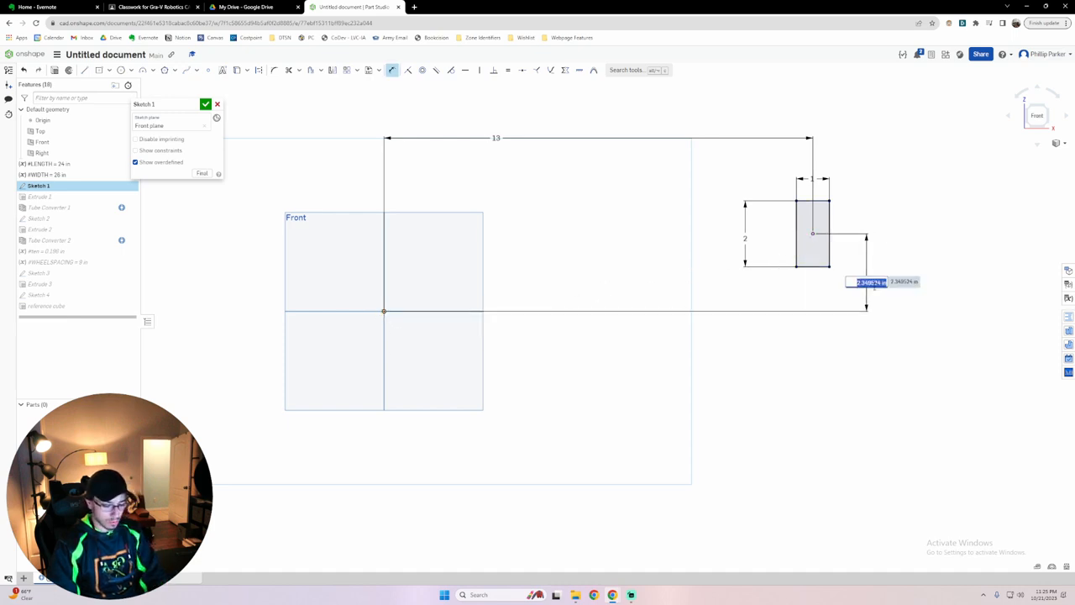
text(3)
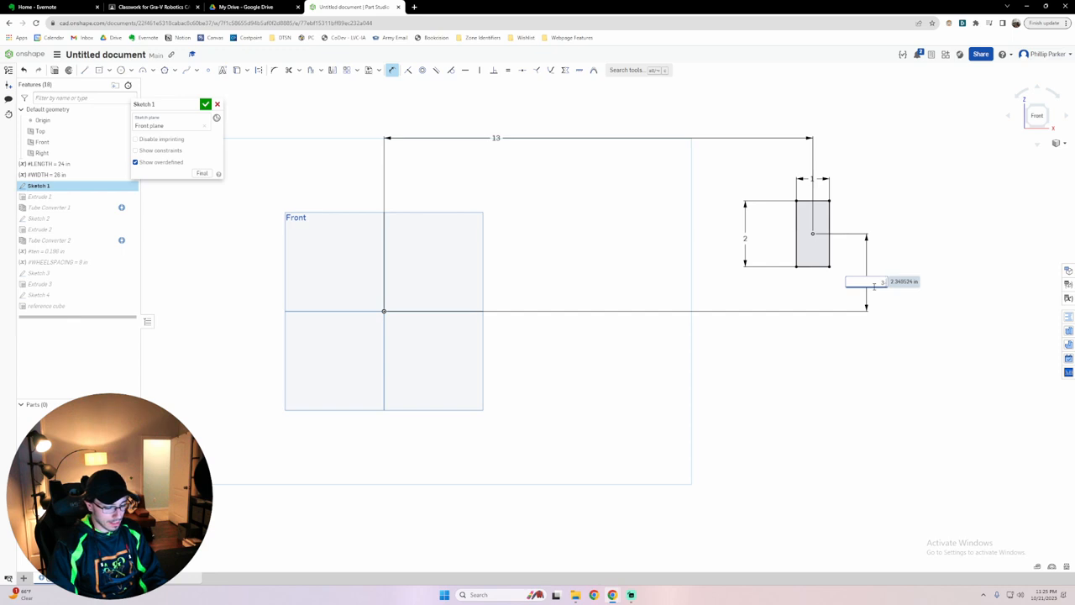
text(.175)
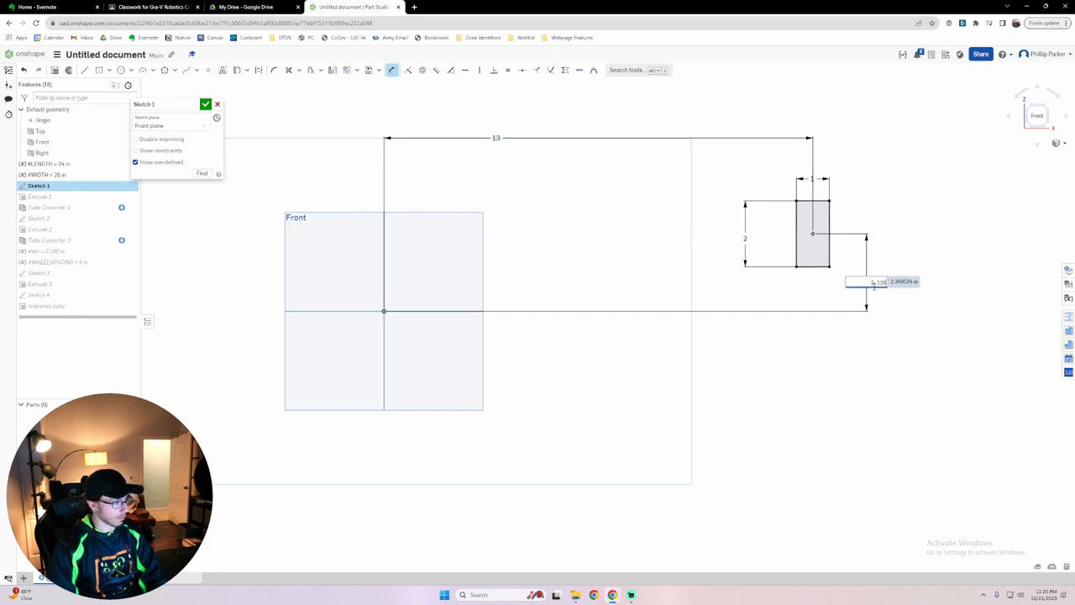
key(BackSpace)
key(BackSpace)
key(BackSpace)
key(BackSpace)
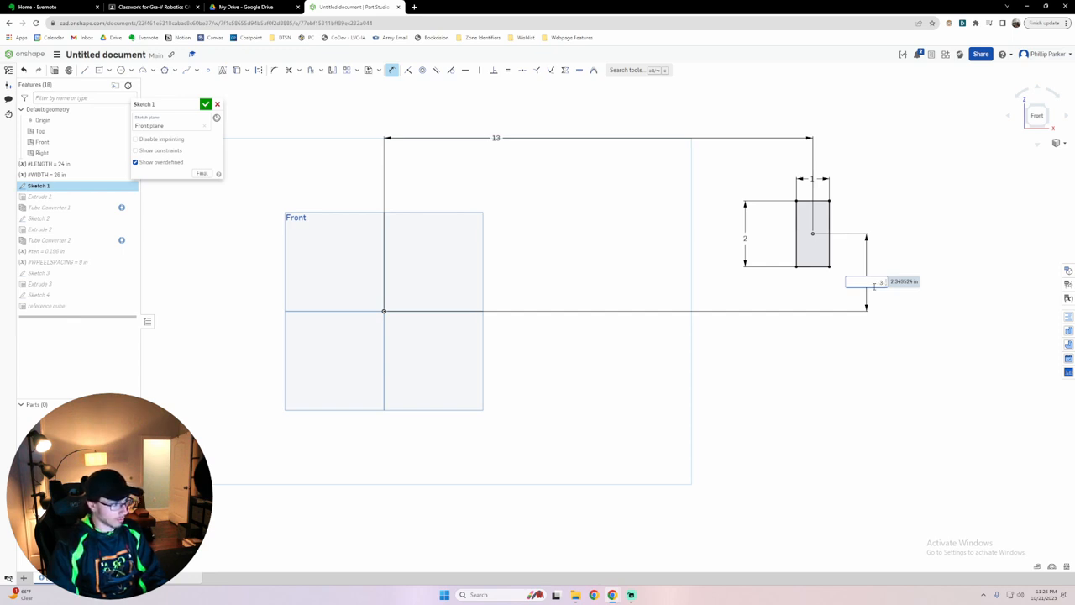
text(.3)
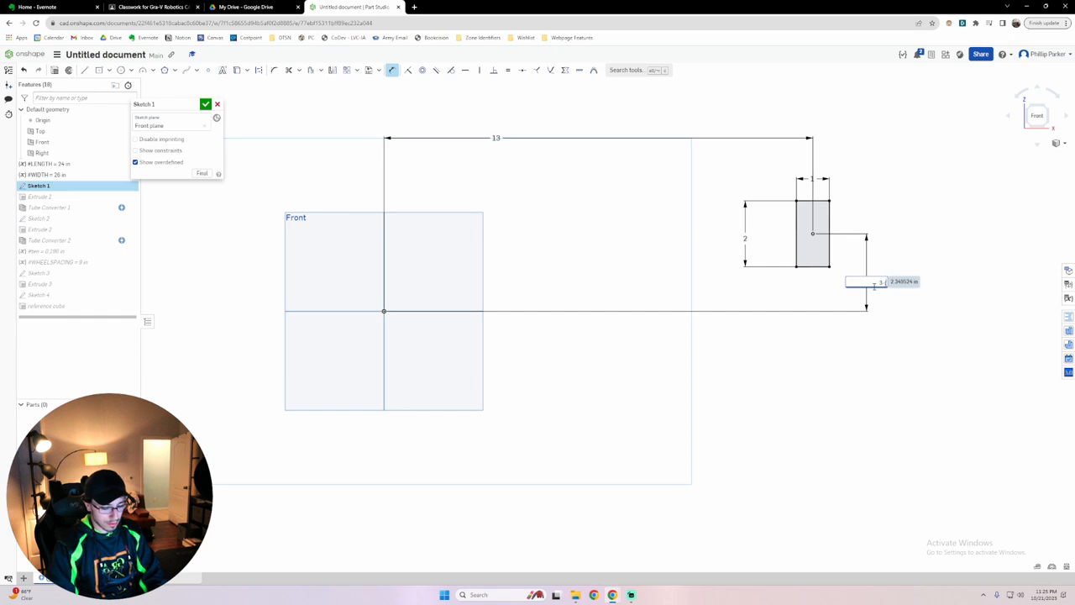
Create a new length variable named DropCenter with value 0.125 in from within the vertical dimension's expression.
text(#)
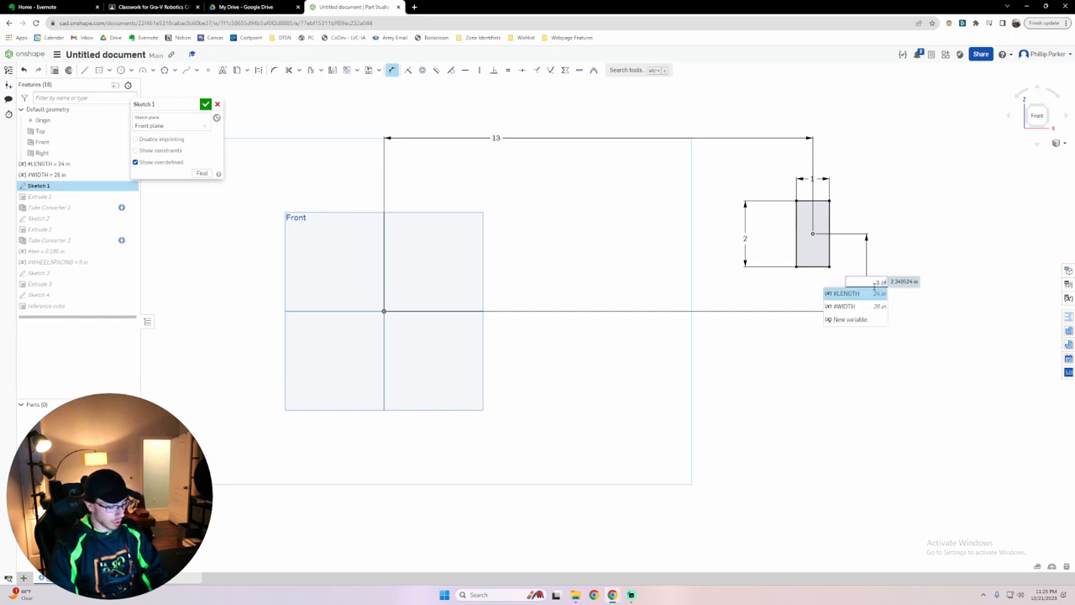
key(Down)
key(Down)
key(Return)
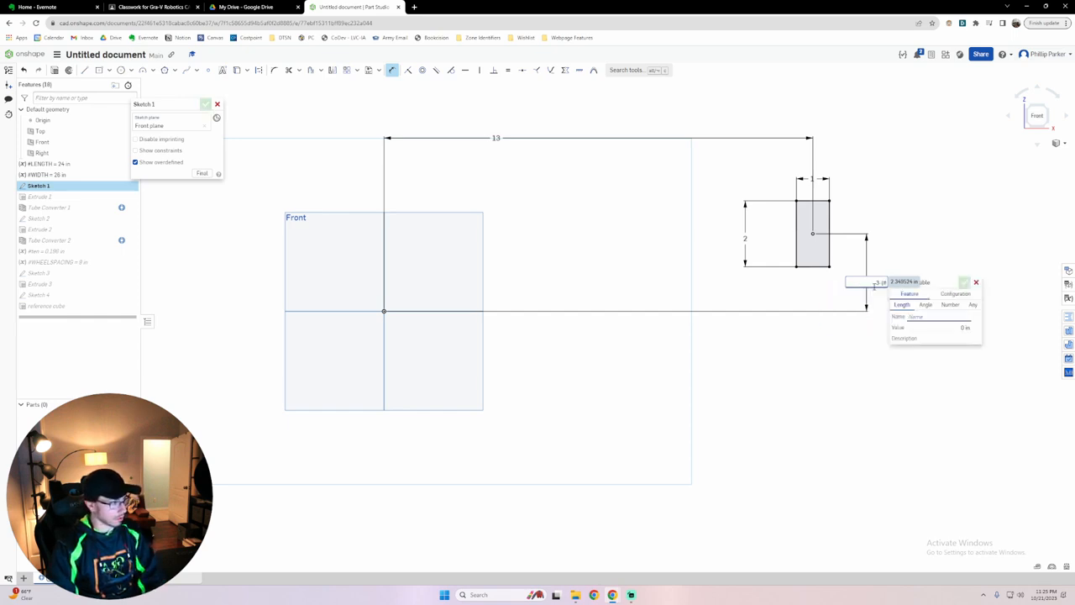
text(Dm)
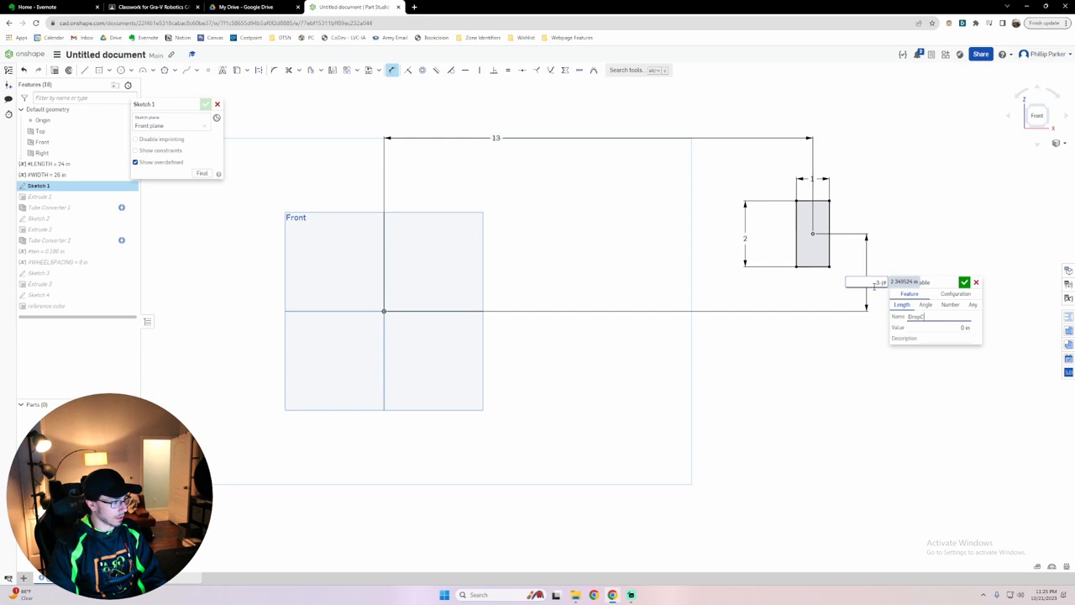
key(ctrl+a)
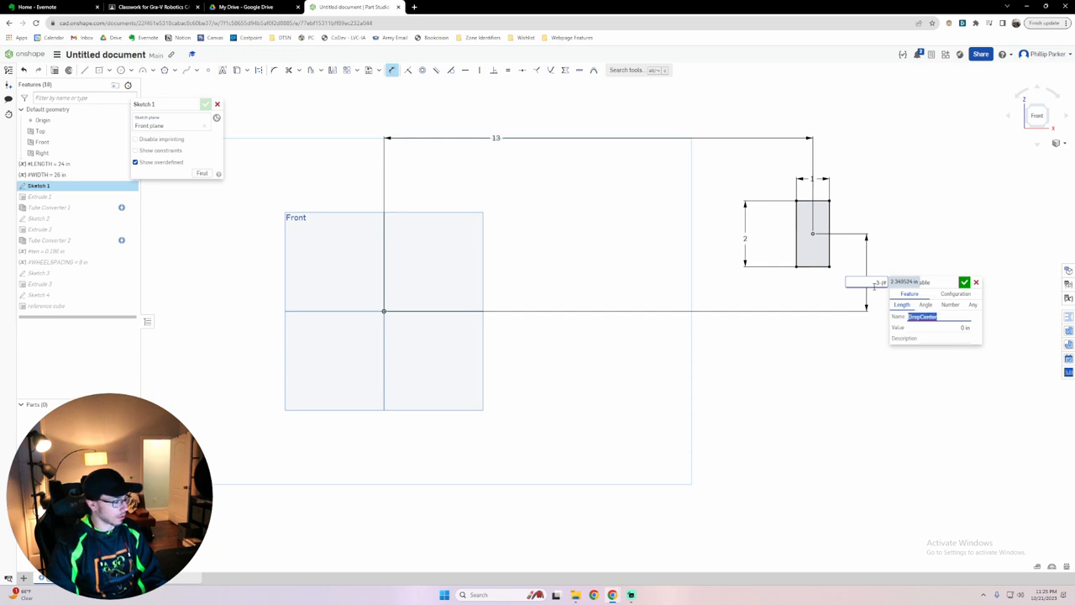
key(Tab)
key(BackSpace)
text(.125)
key(Return)
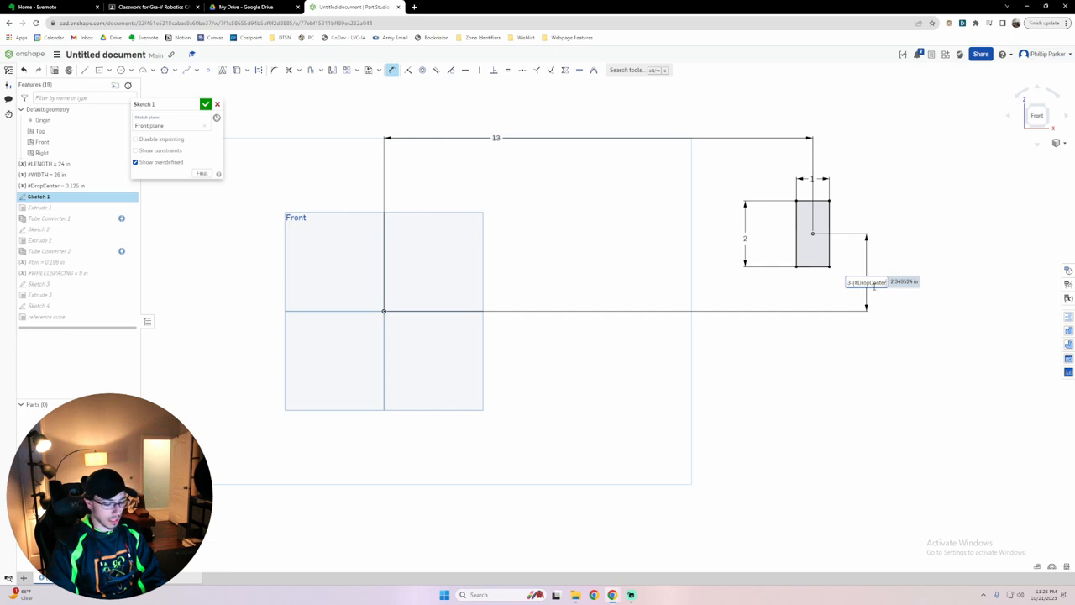
Complete the vertical dimension's expression as 3in-(#DropCenter), adding the inch unit to the 3.
text())
key(Return)
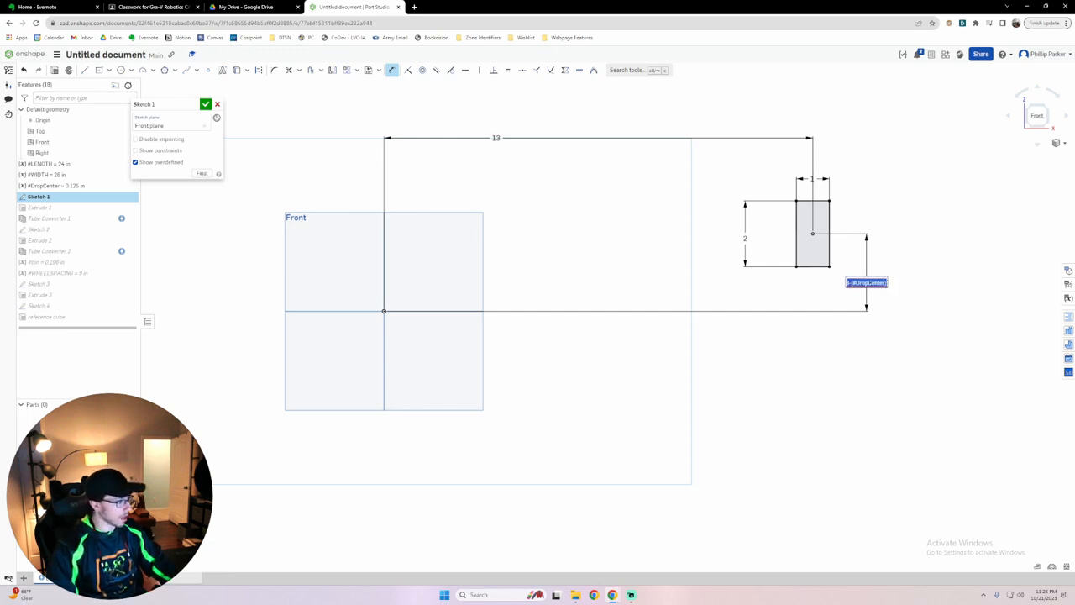
click(849, 282)
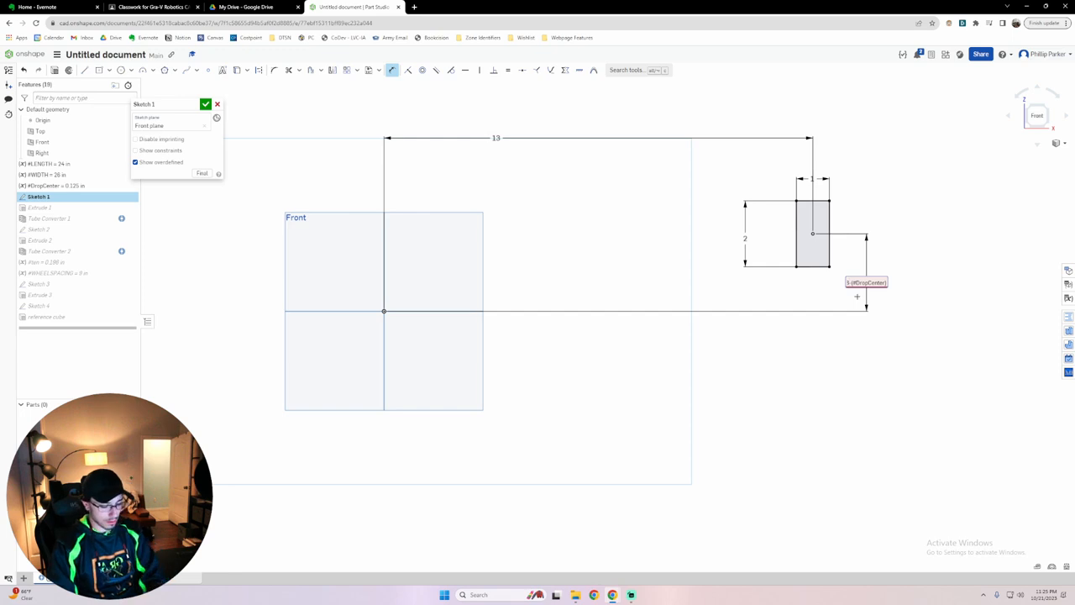
key(Return)
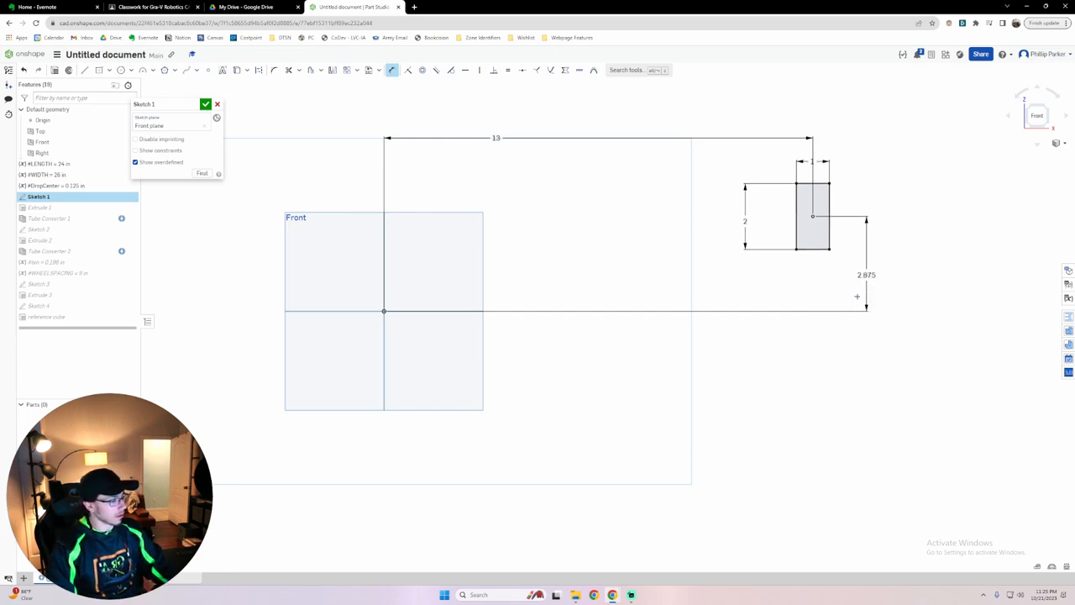
Review the expression behind the rectangle's vertical position dimension, keeping it as entered.
scroll(857, 296, down, 3)
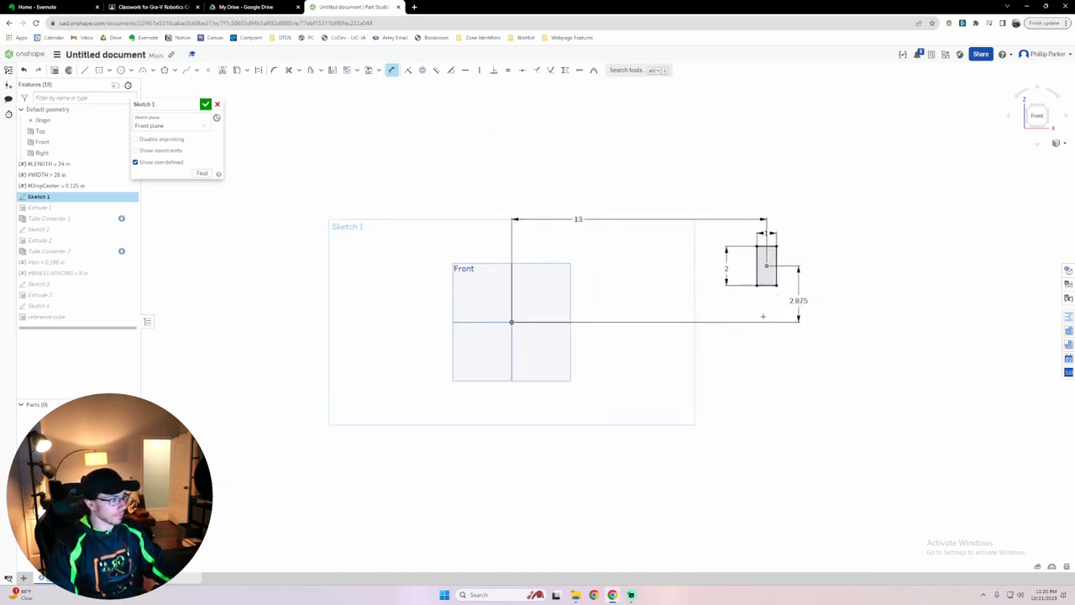
double_click(797, 301)
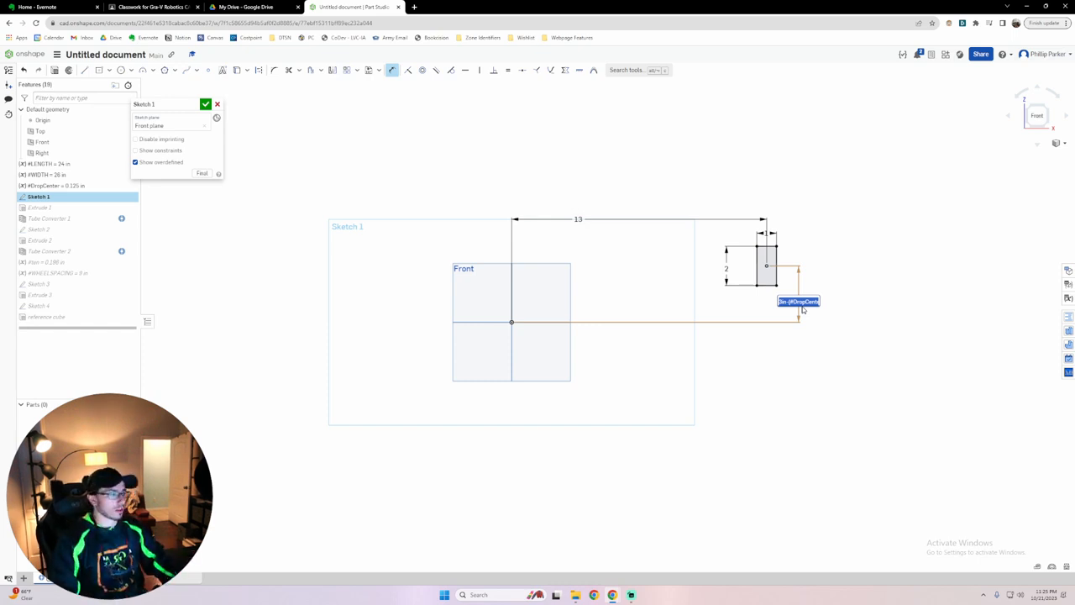
click(856, 331)
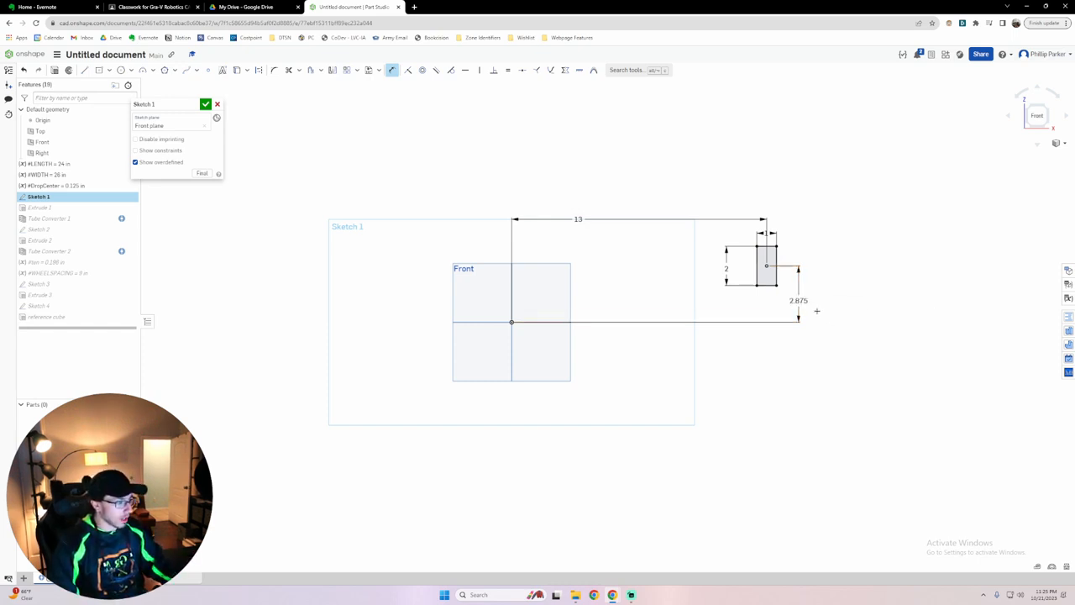
double_click(799, 301)
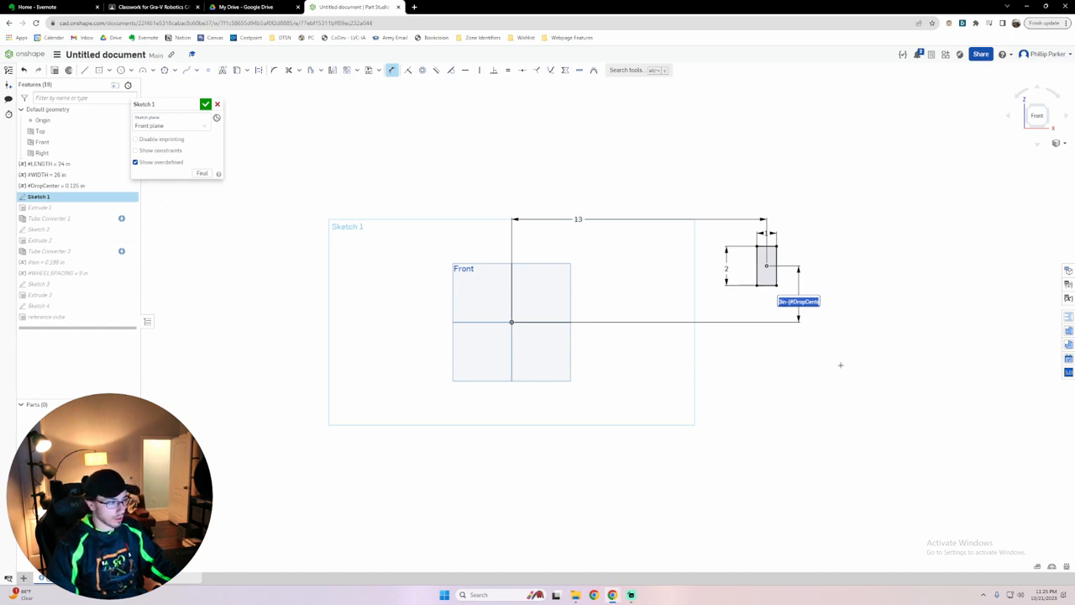
key(Return)
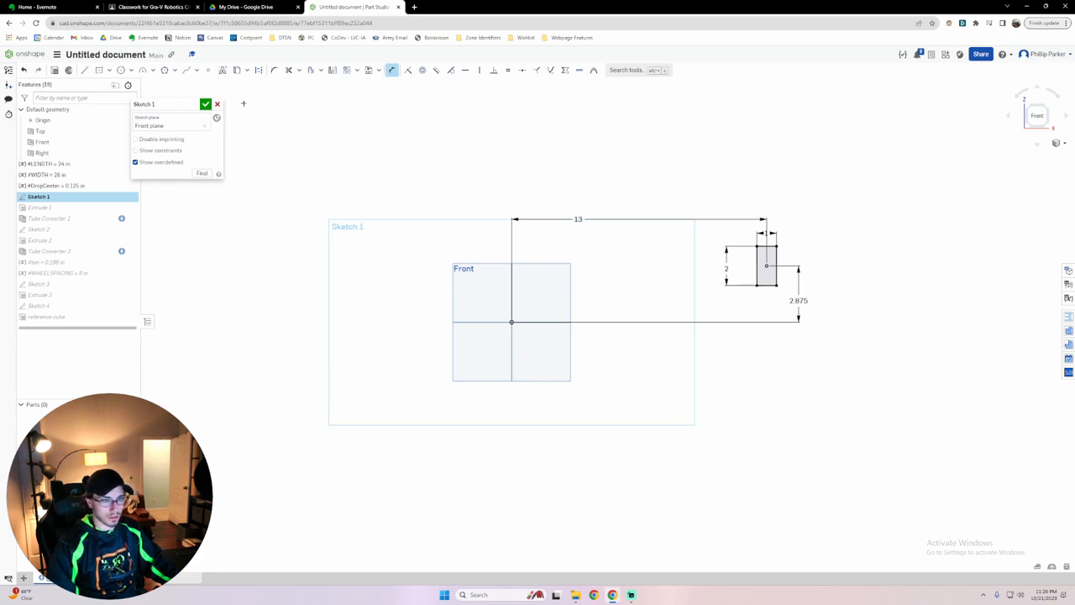
Accept the tube sketch and repair Extrude 1 by replacing its missing face with the redrawn rectangle region.
click(205, 103)
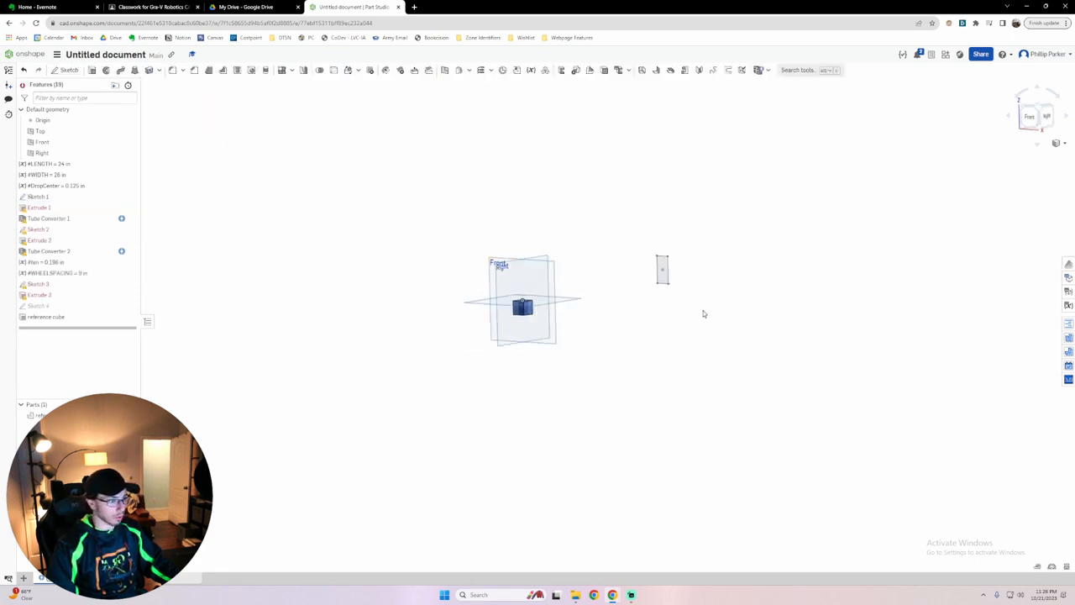
mouse_move(79, 214)
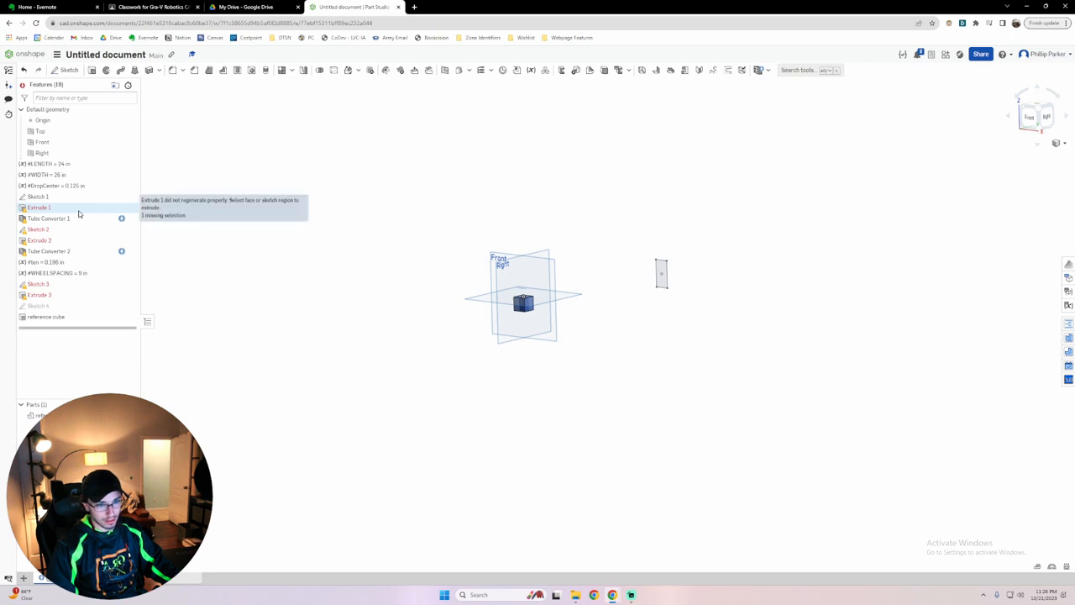
right_click(79, 214)
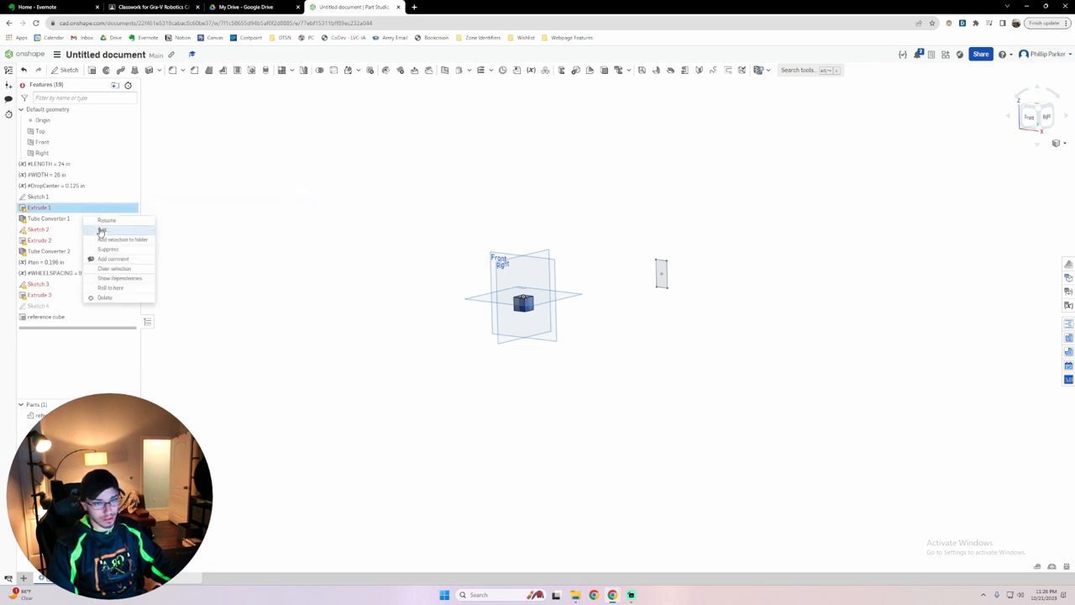
click(102, 230)
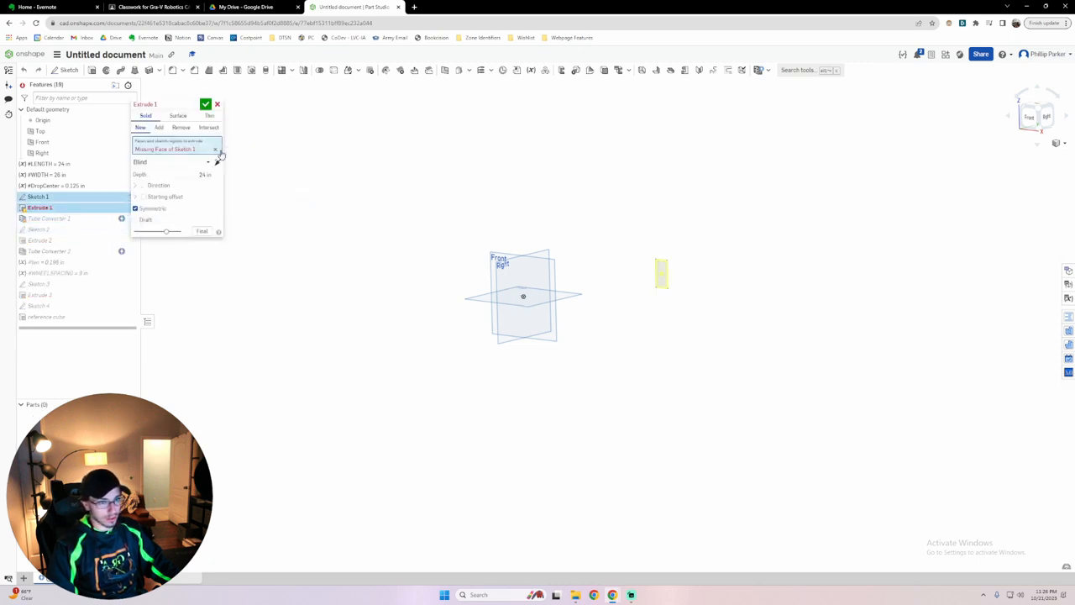
click(216, 151)
click(661, 273)
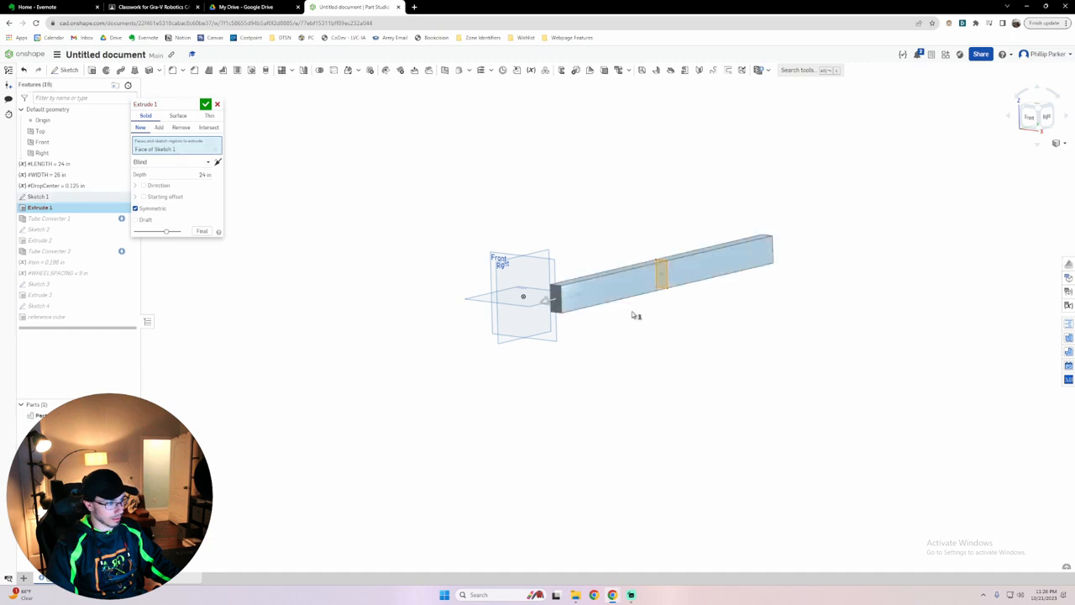
click(205, 104)
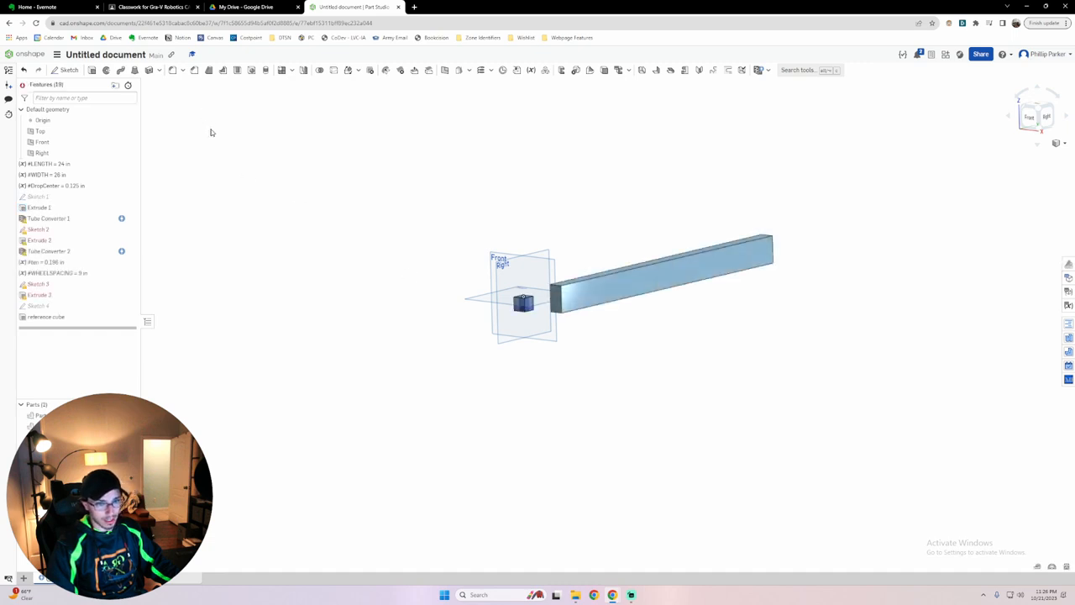
Repair Tube Converter 1 by replacing its missing part with the re-extruded bar.
right_click(85, 220)
click(107, 239)
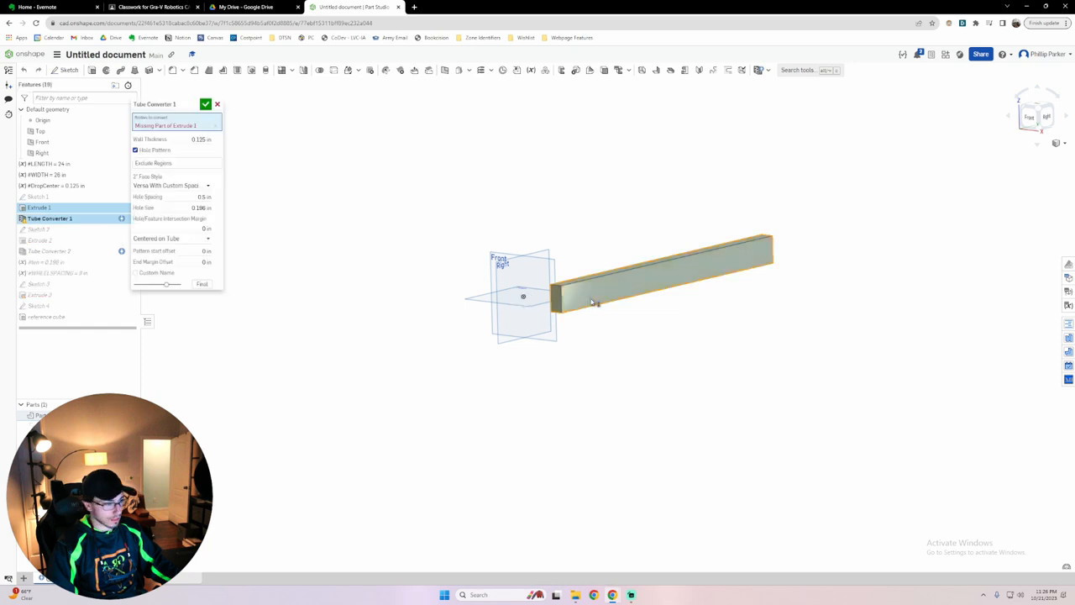
click(215, 125)
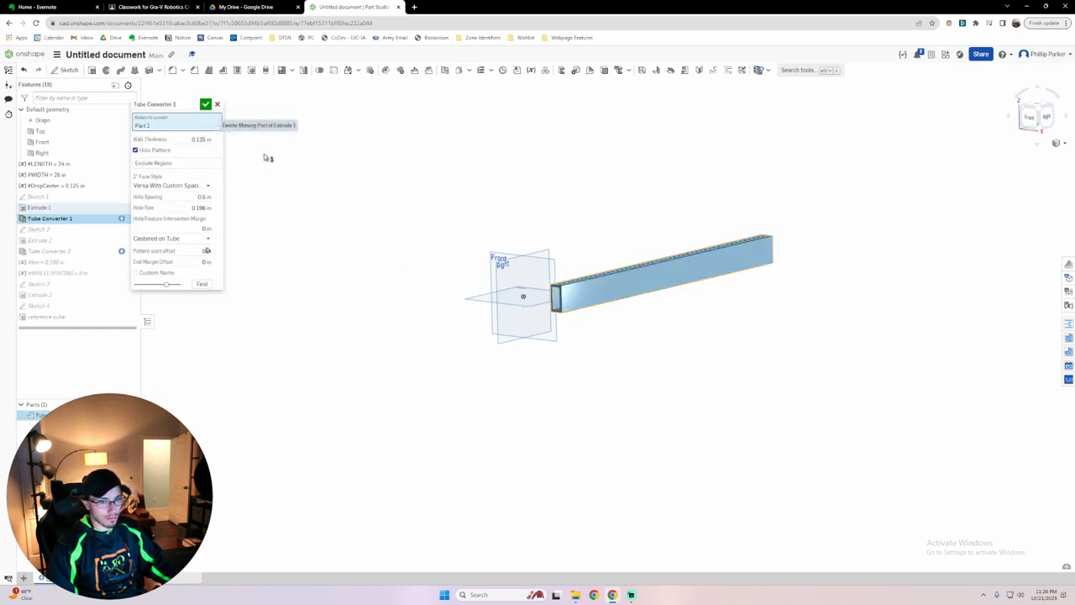
click(205, 104)
Reassign Sketch 2 from its missing plane to the front end face of the side tube and view it straight on.
mouse_move(302, 242)
right_down()
mouse_move(318, 251)
mouse_move(309, 245)
right_up()
double_click(78, 230)
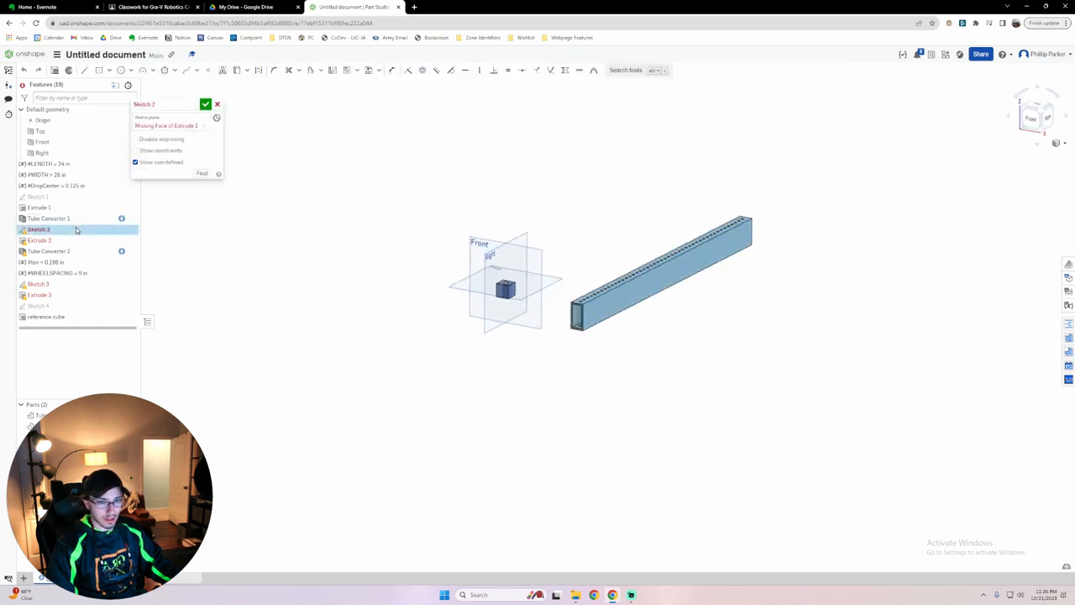
click(204, 126)
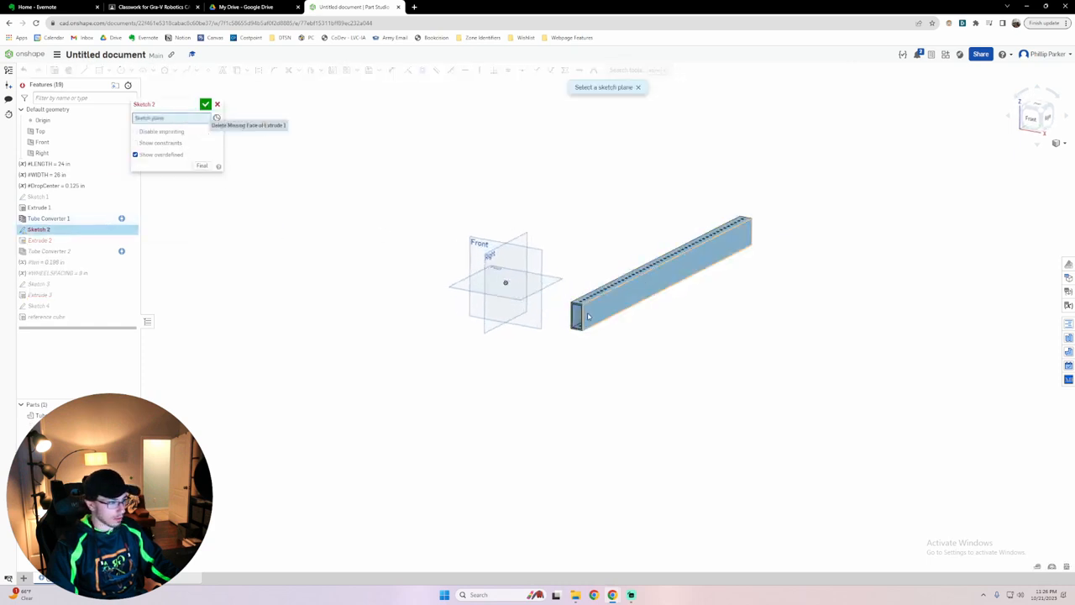
key(n)
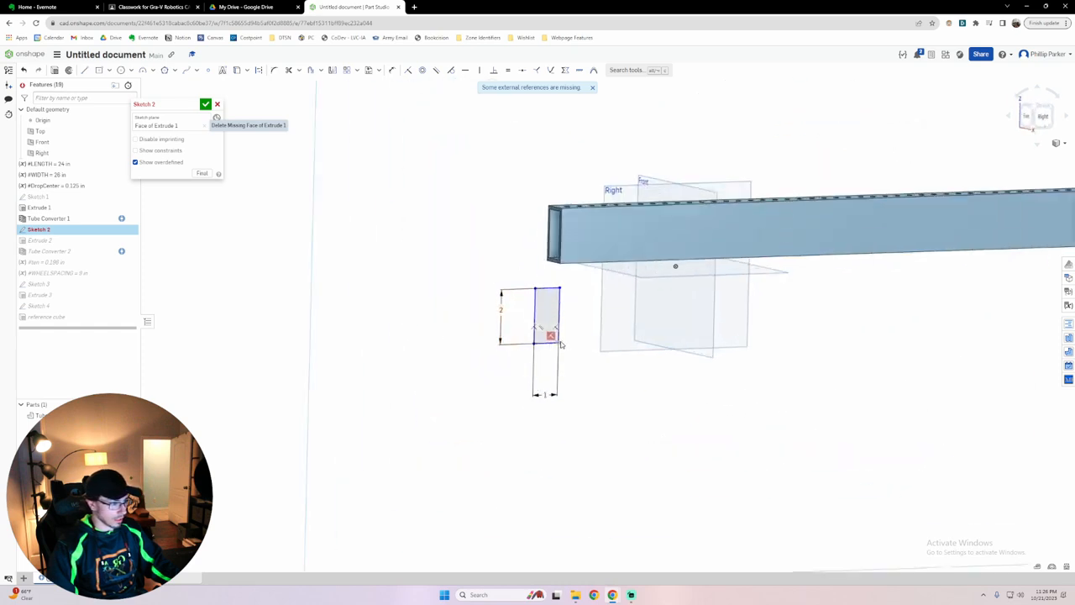
Delete Sketch 2's broken constraint and make the rectangle's lower inner corner coincident with the side tube's lower outer corner.
right_click(550, 336)
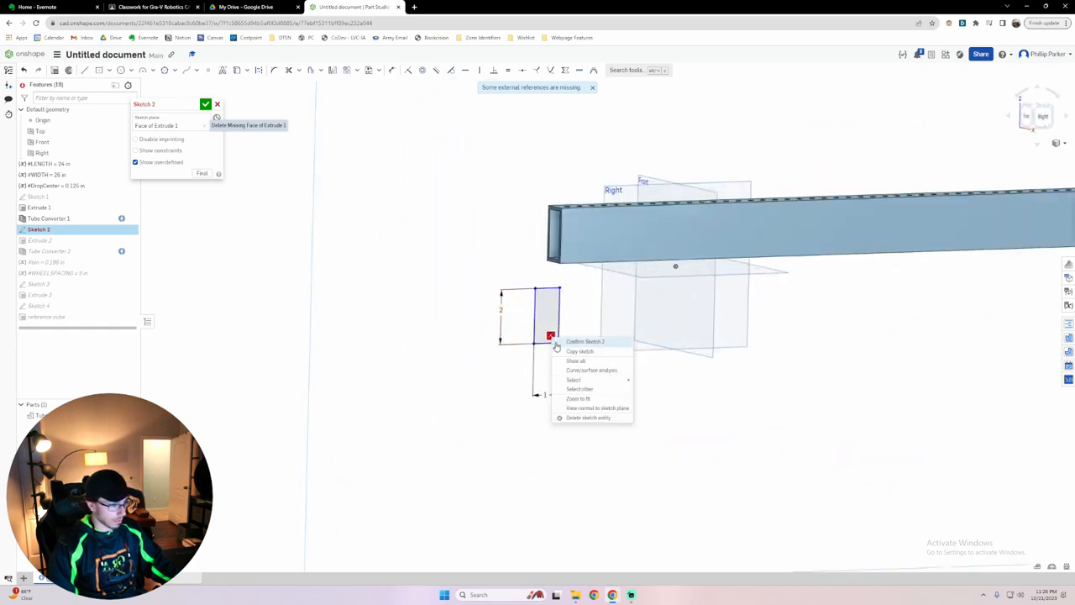
click(581, 414)
key(i)
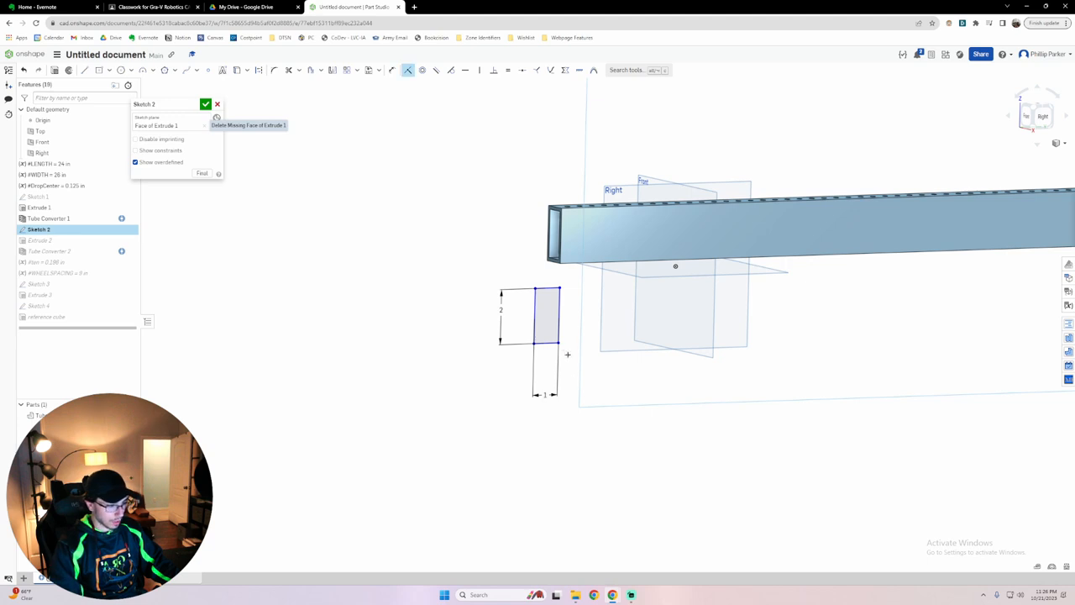
click(560, 340)
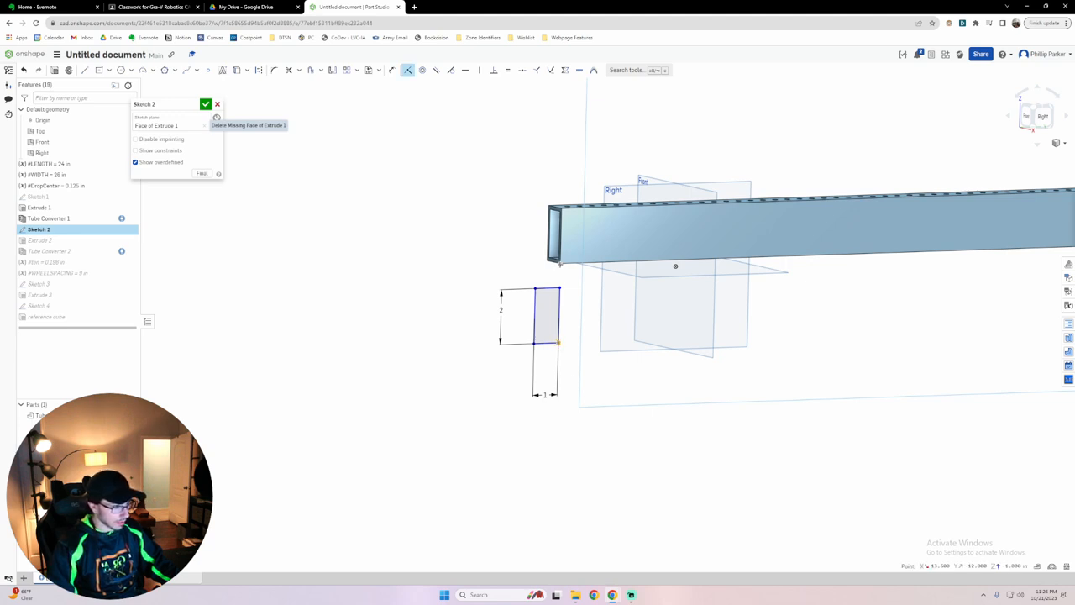
click(560, 262)
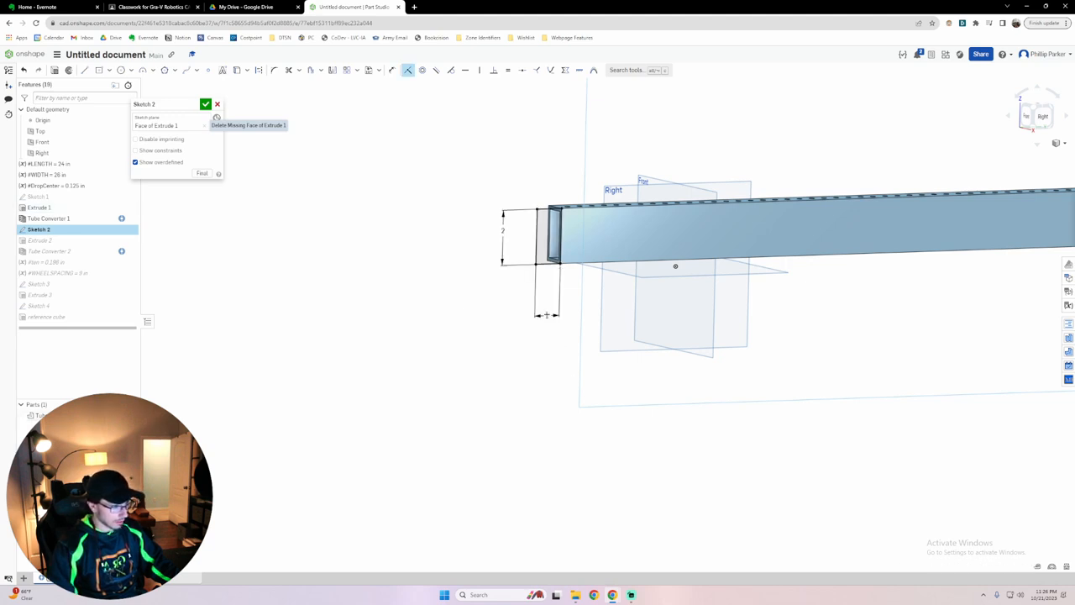
click(205, 104)
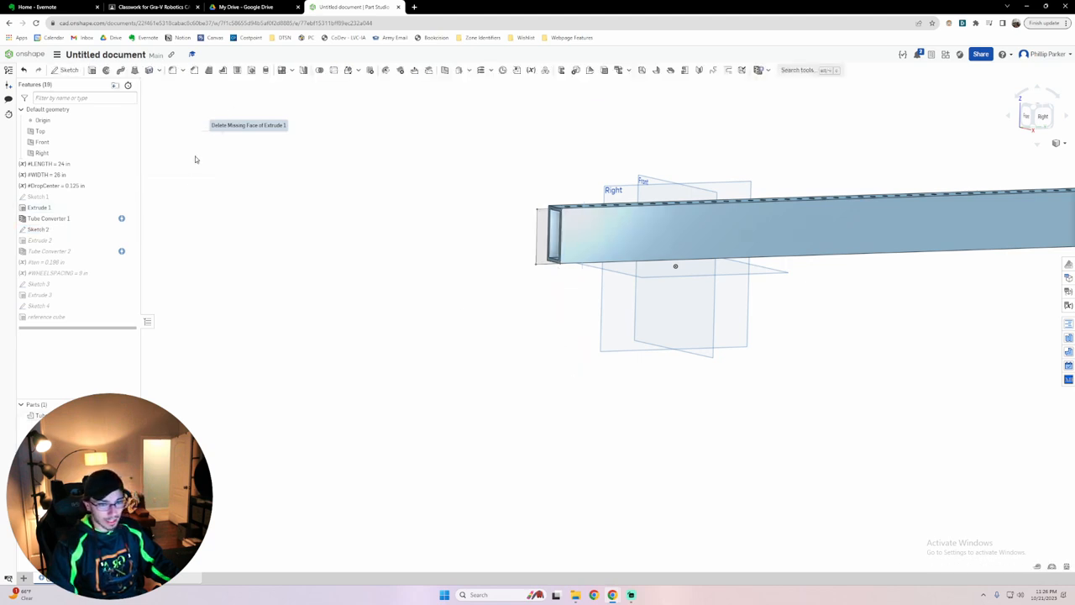
Reassign Sketch 3 from its missing plane to the outer side face of the side tube and view it straight on.
right_click(86, 289)
click(105, 307)
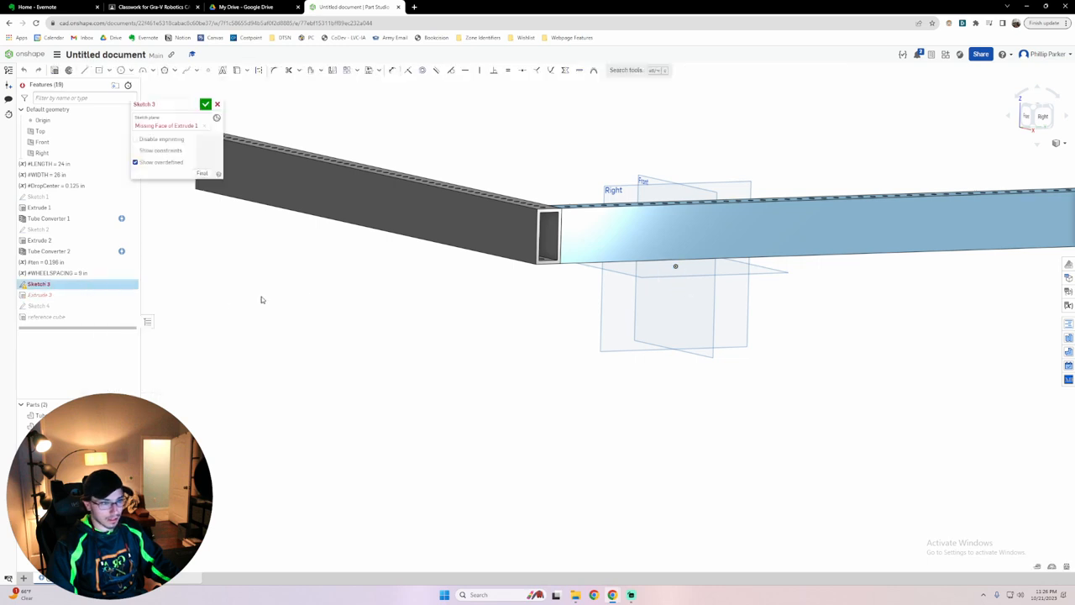
click(1035, 112)
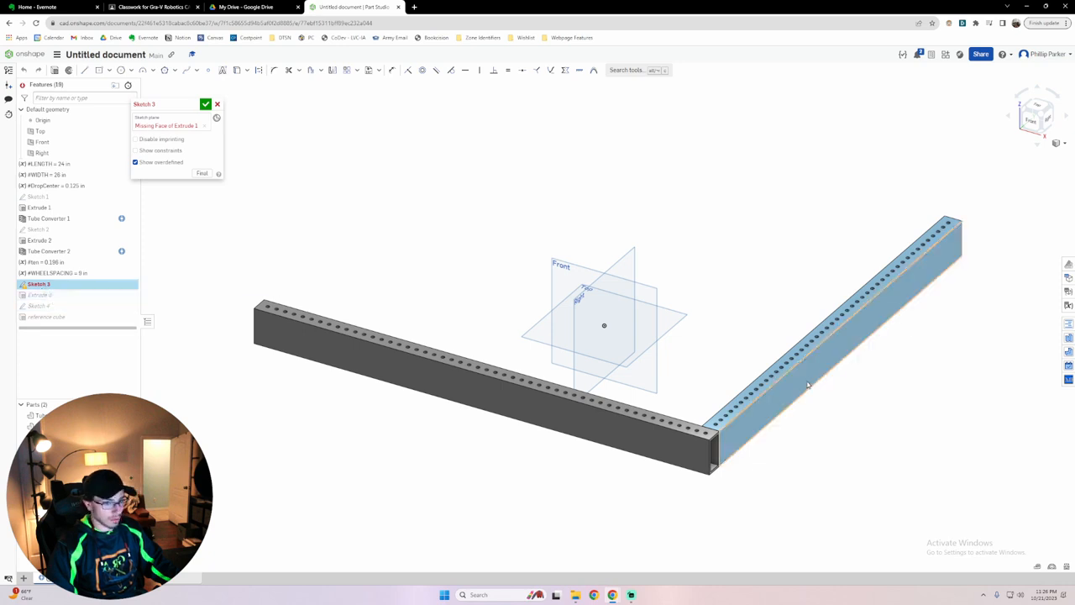
click(206, 125)
click(768, 422)
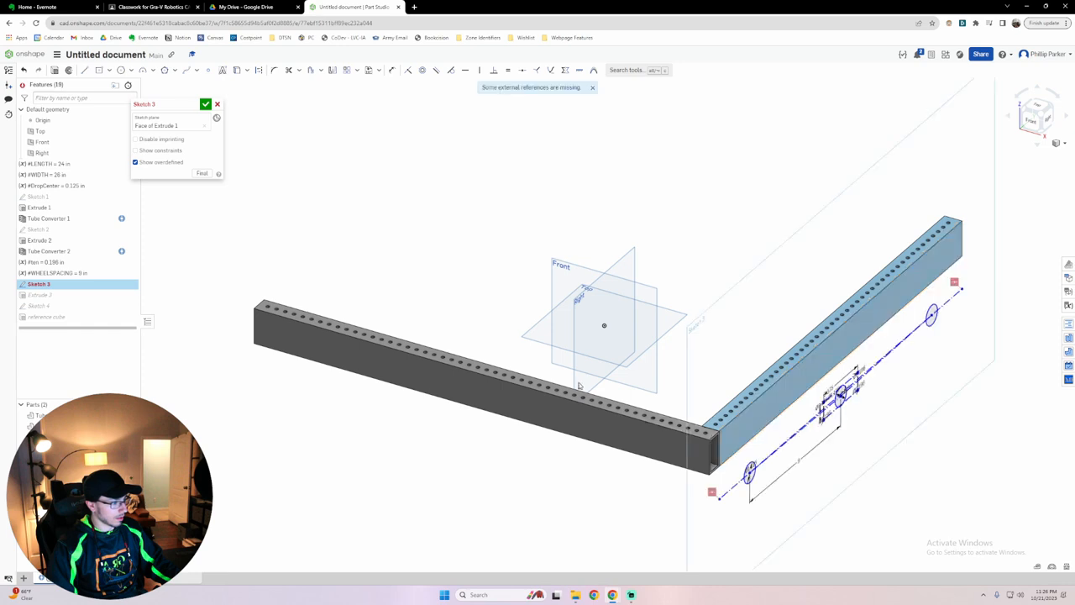
key(n)
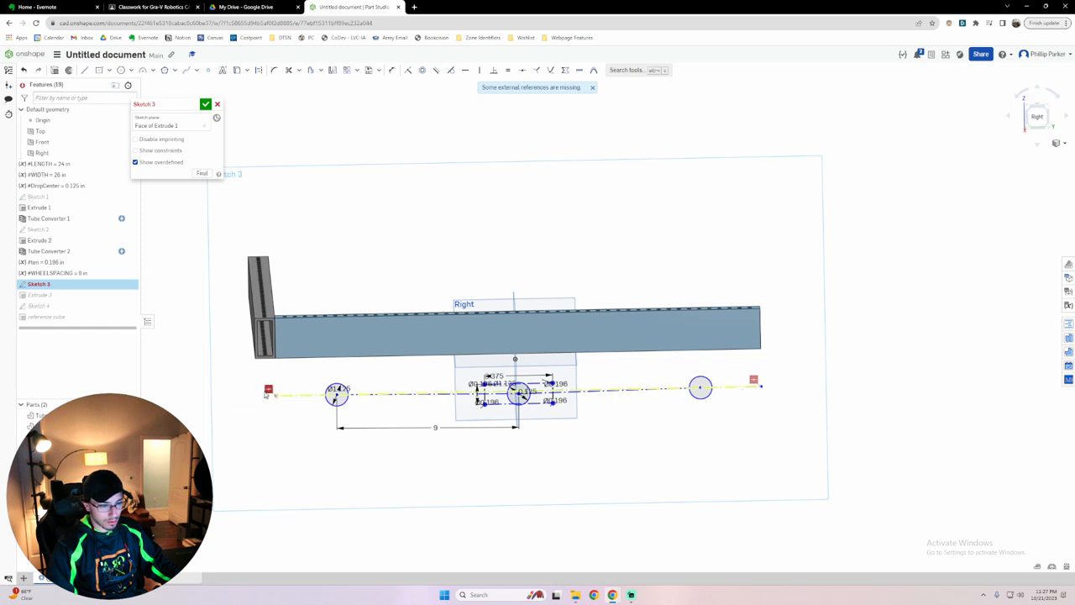
Delete the two broken constraints at the ends of Sketch 3's long construction line.
right_click(270, 393)
click(323, 473)
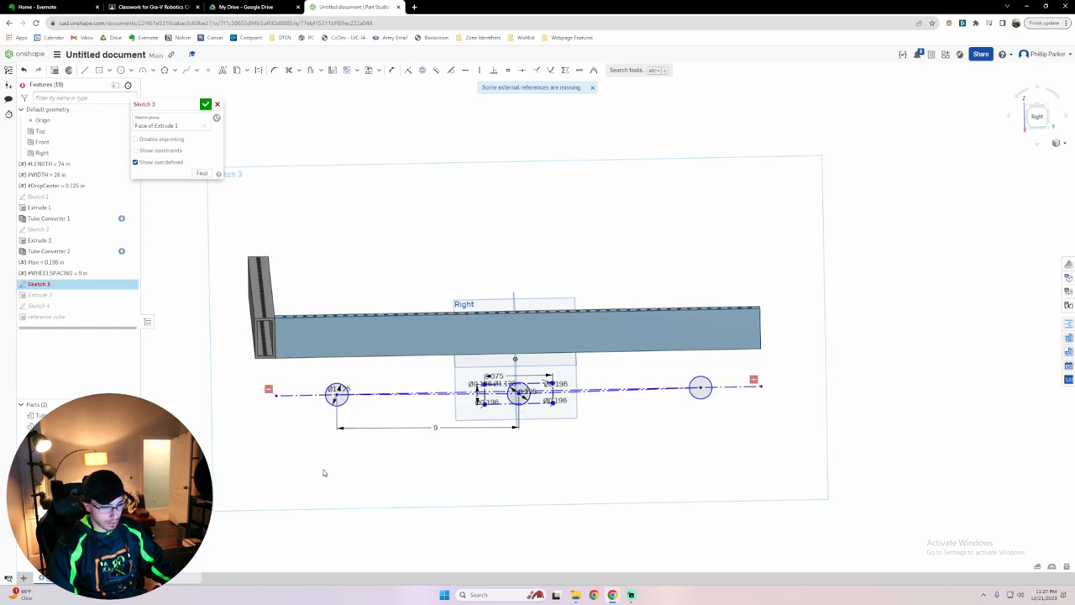
right_click(754, 381)
click(771, 458)
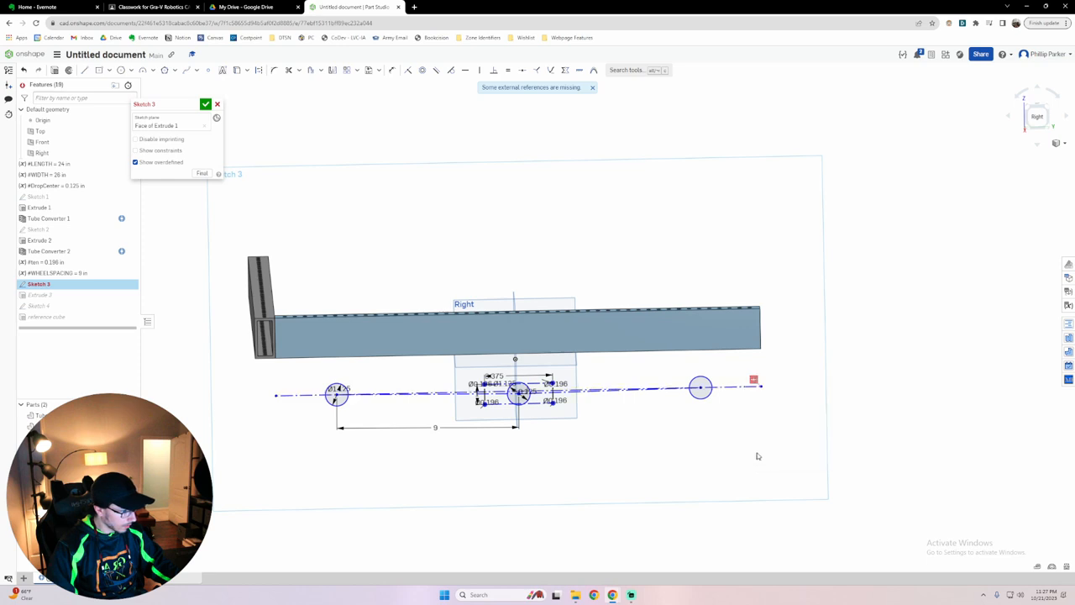
Attach both ends of Sketch 3's long construction line to the midpoints of the side tube's end edges and accept the sketch.
scroll(693, 417, down, 1)
scroll(693, 418, up, 2)
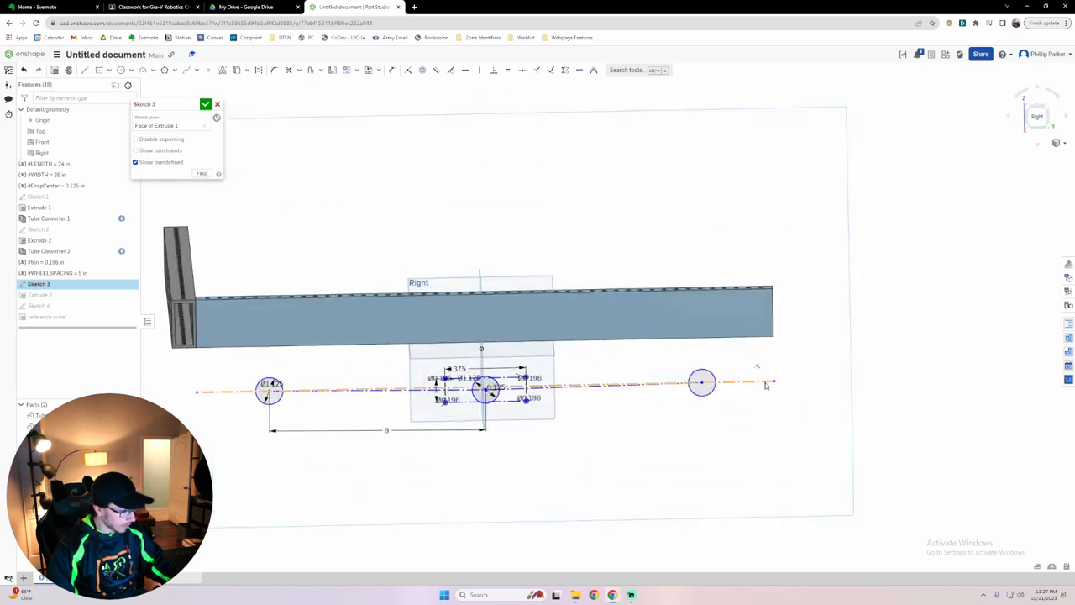
drag(200, 391, 196, 324)
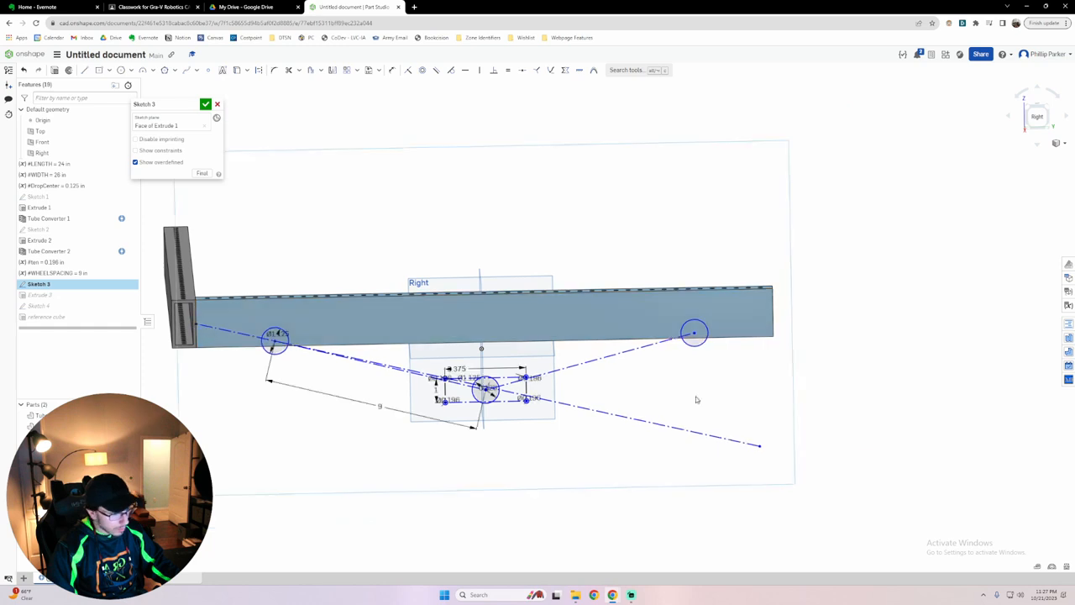
mouse_move(762, 450)
mouse_down()
mouse_move(772, 315)
mouse_move(702, 343)
mouse_move(670, 409)
mouse_up()
scroll(691, 340, up, 3)
middle_drag(635, 411, 730, 400)
scroll(769, 403, down, 4)
mouse_move(730, 400)
right_down()
mouse_move(751, 403)
mouse_move(729, 408)
right_up()
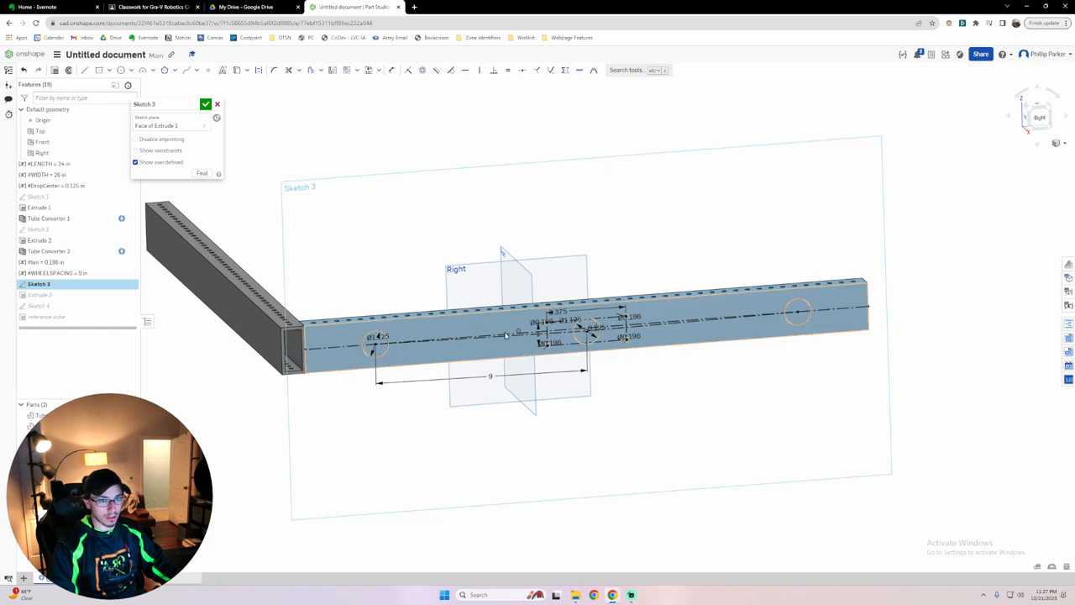
click(204, 104)
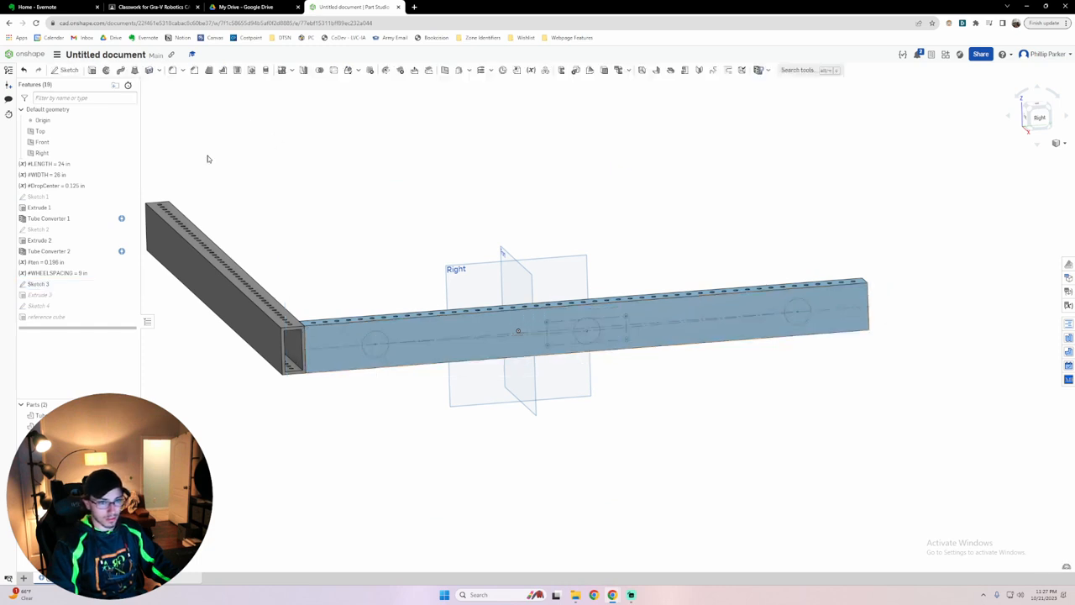
Repair the Extrude 3 hole cut by replacing the missing part in its merge scope with the side tube.
double_click(73, 298)
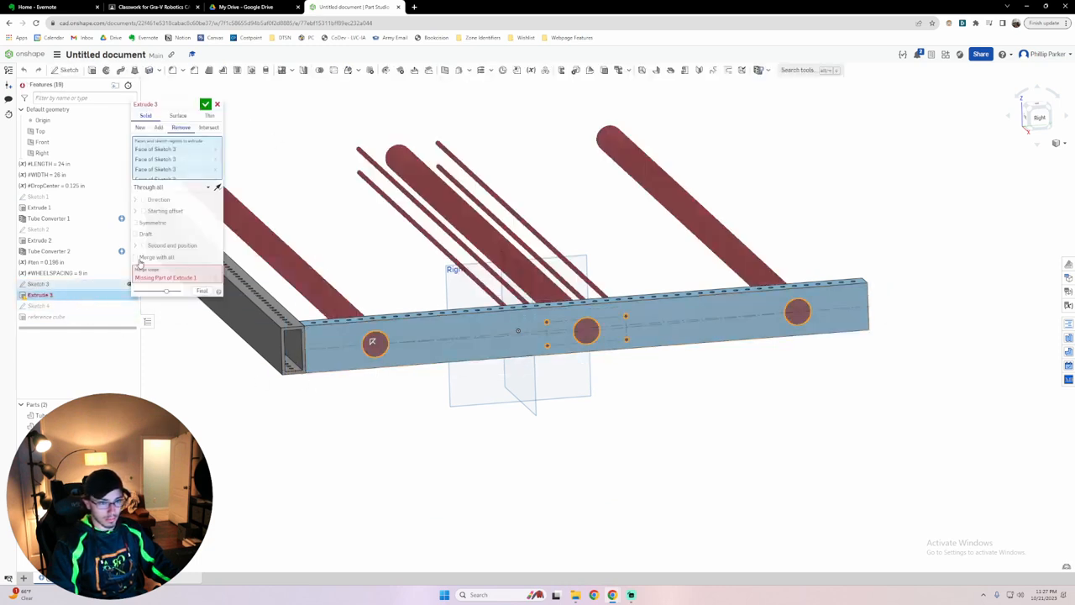
click(215, 278)
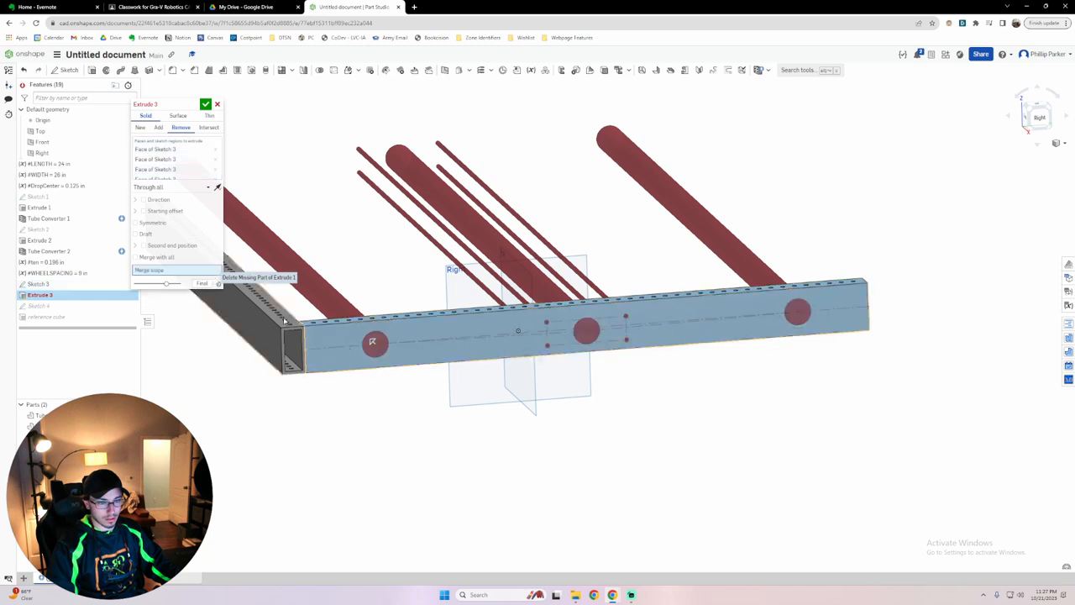
click(316, 354)
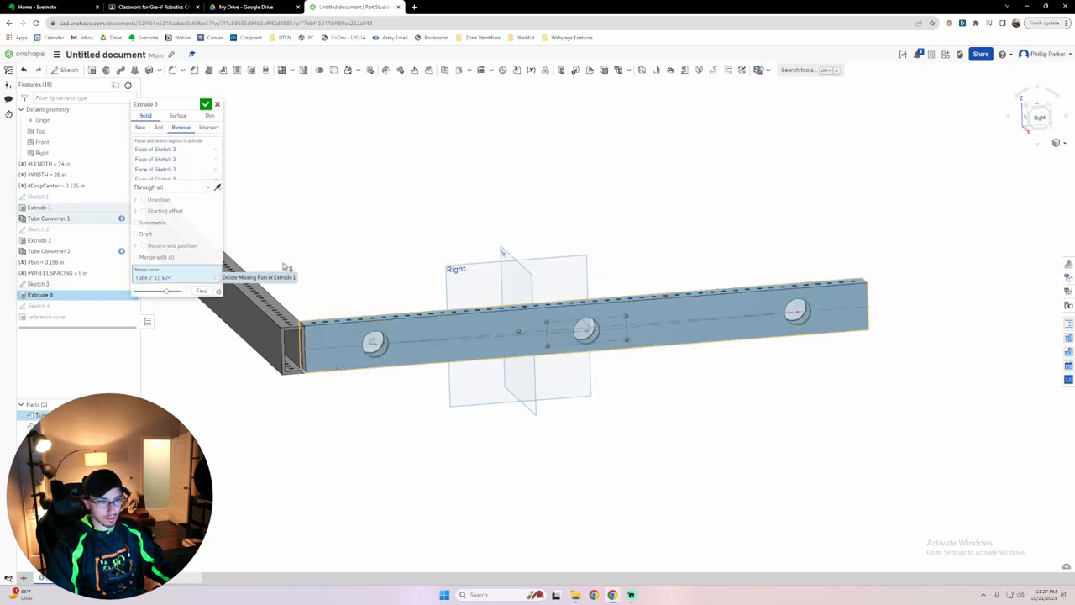
right_drag(375, 343, 435, 420)
click(205, 104)
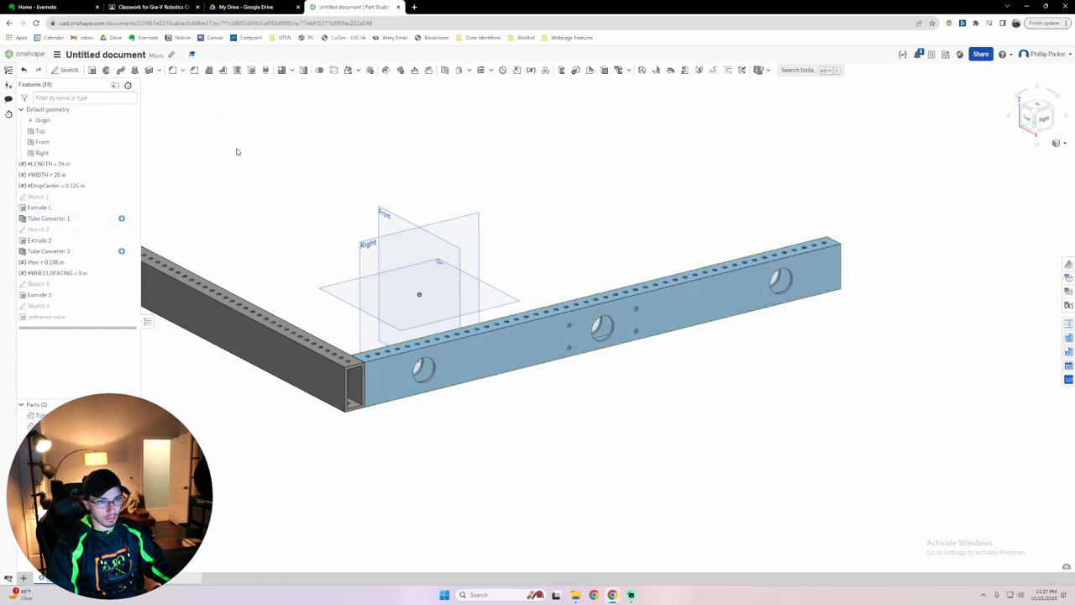
Set the middle large hole's vertical offset from the centreline in Sketch 3 to the #DropCenter variable and accept the sketch.
right_drag(518, 435, 478, 431)
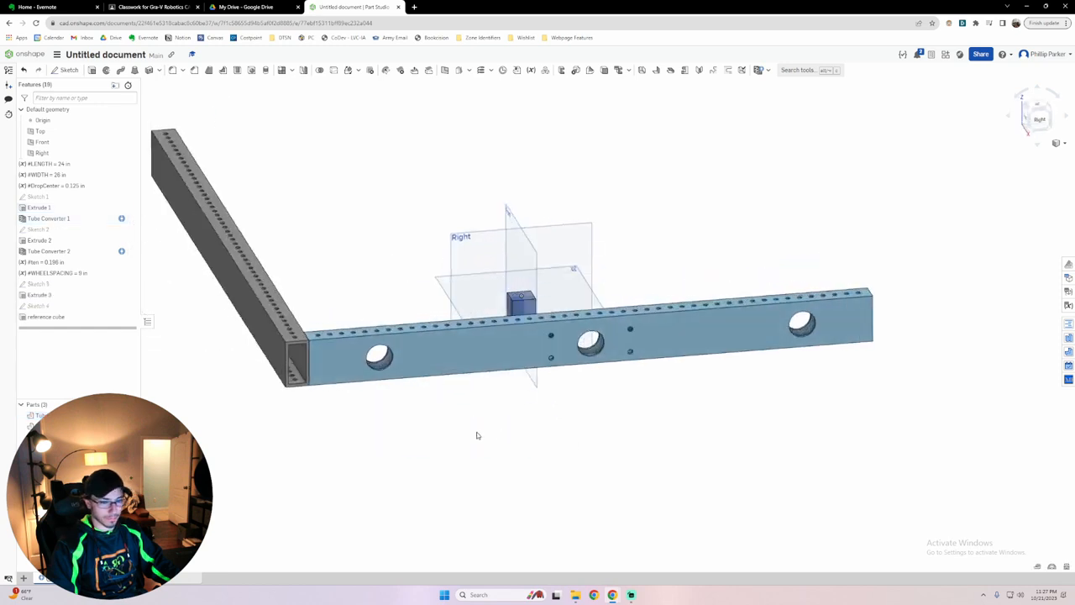
double_click(63, 285)
right_drag(679, 412, 610, 416)
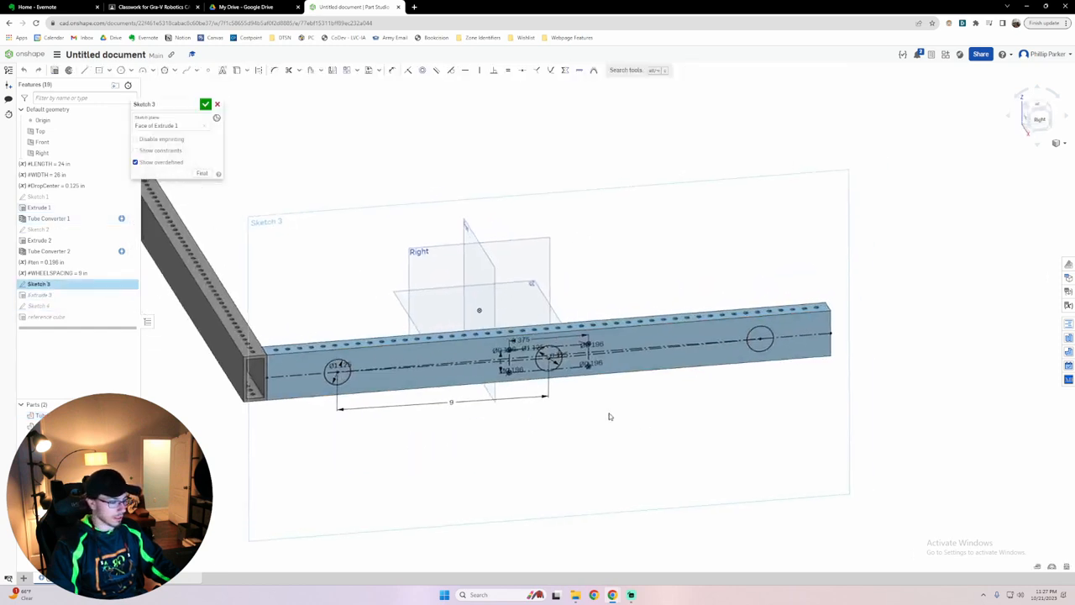
key(n)
scroll(525, 331, up, 8)
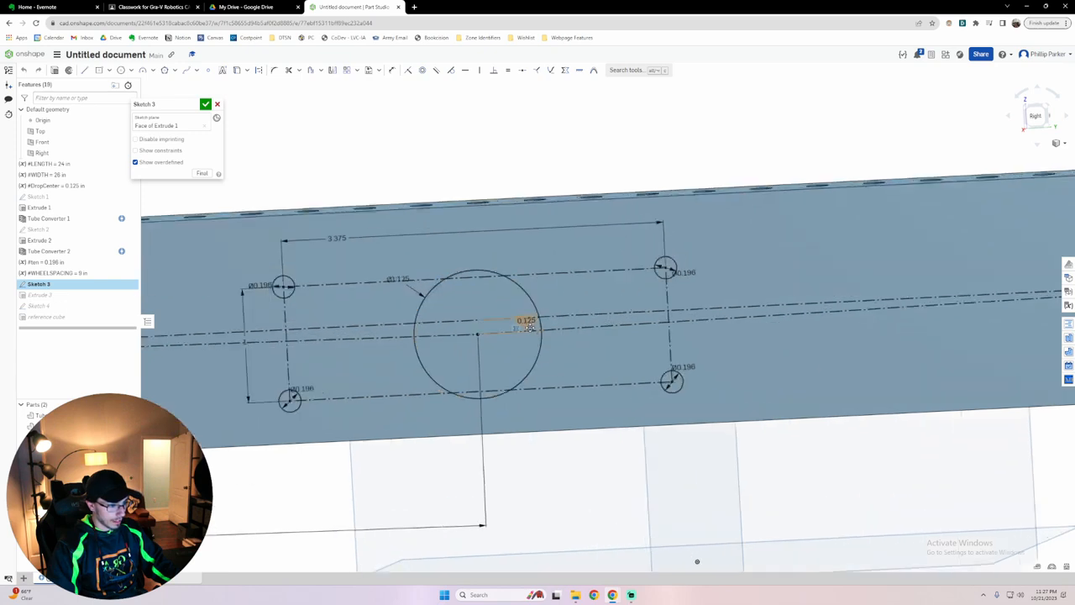
scroll(525, 327, up, 4)
double_click(524, 310)
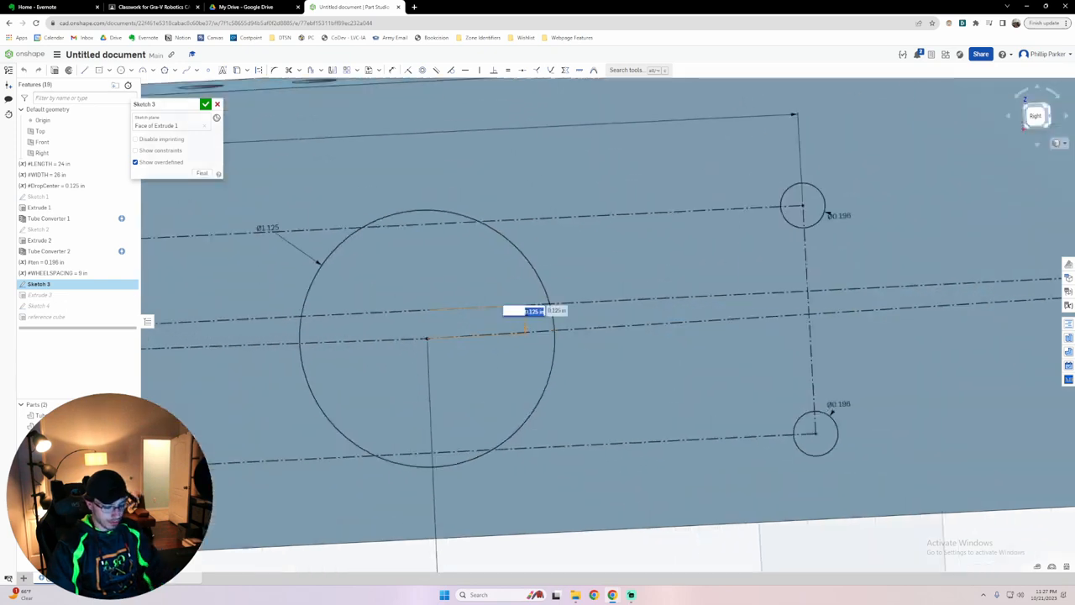
text(#DropCenter)
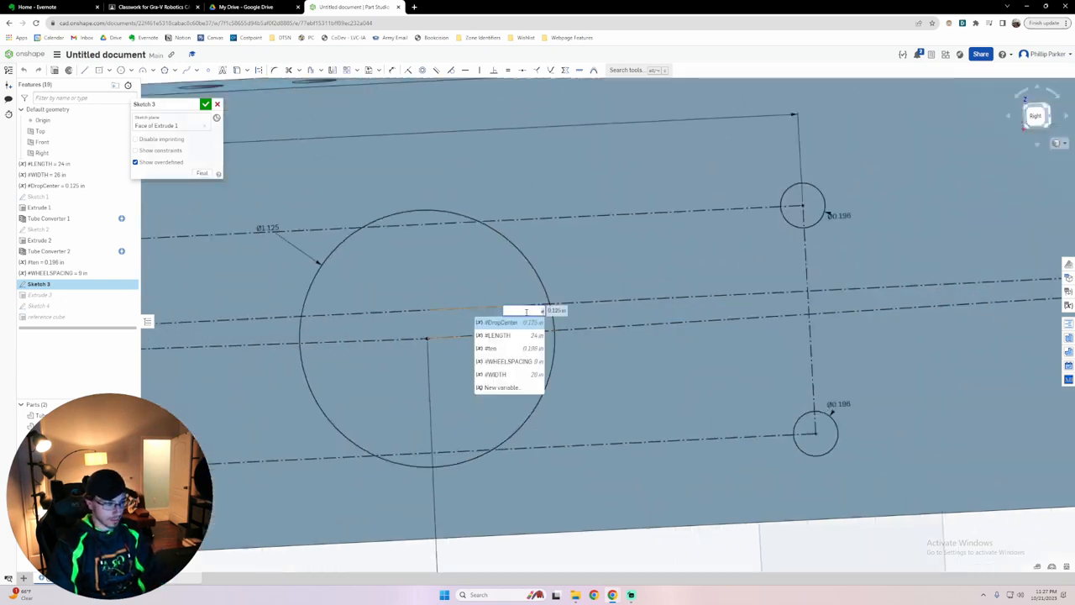
key(Return)
key(Return)
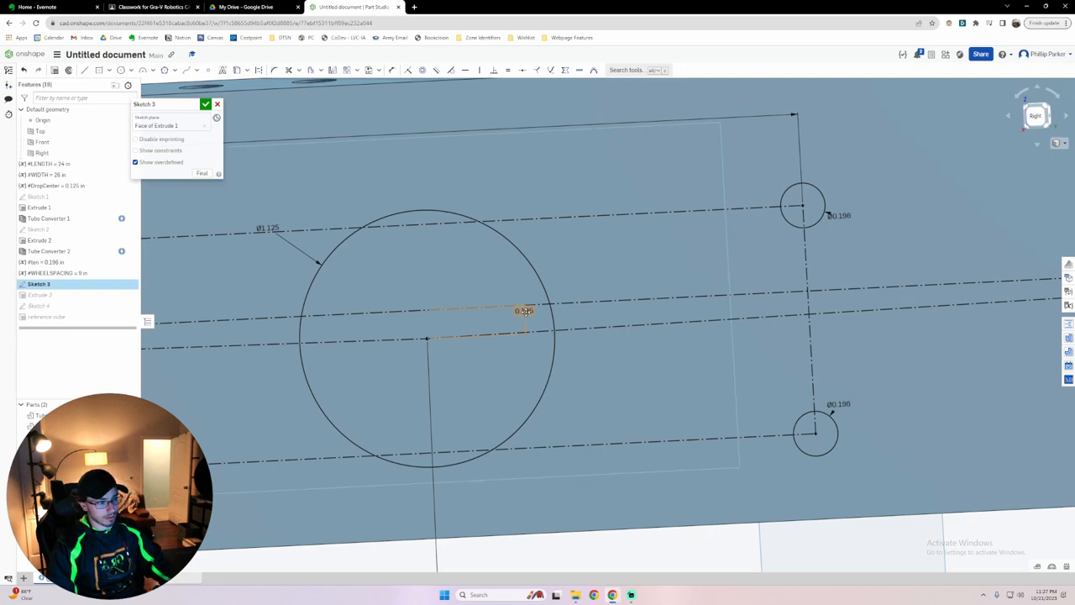
scroll(525, 361, down, 6)
right_drag(544, 428, 566, 427)
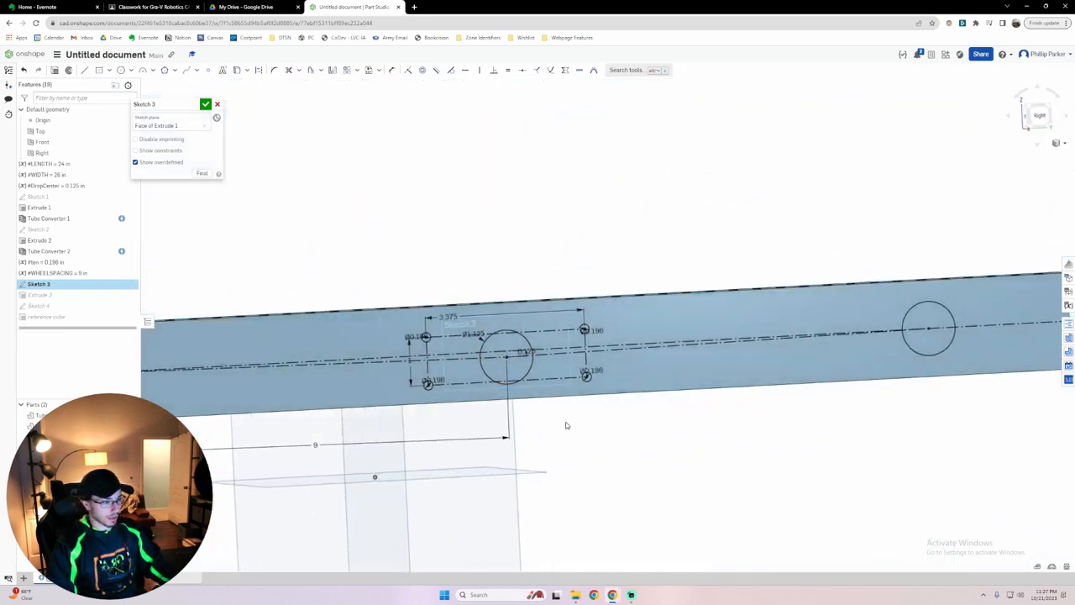
click(205, 104)
Start a new sketch on the outer side face of the side tube and view it straight on.
scroll(394, 444, down, 3)
right_drag(393, 444, 420, 443)
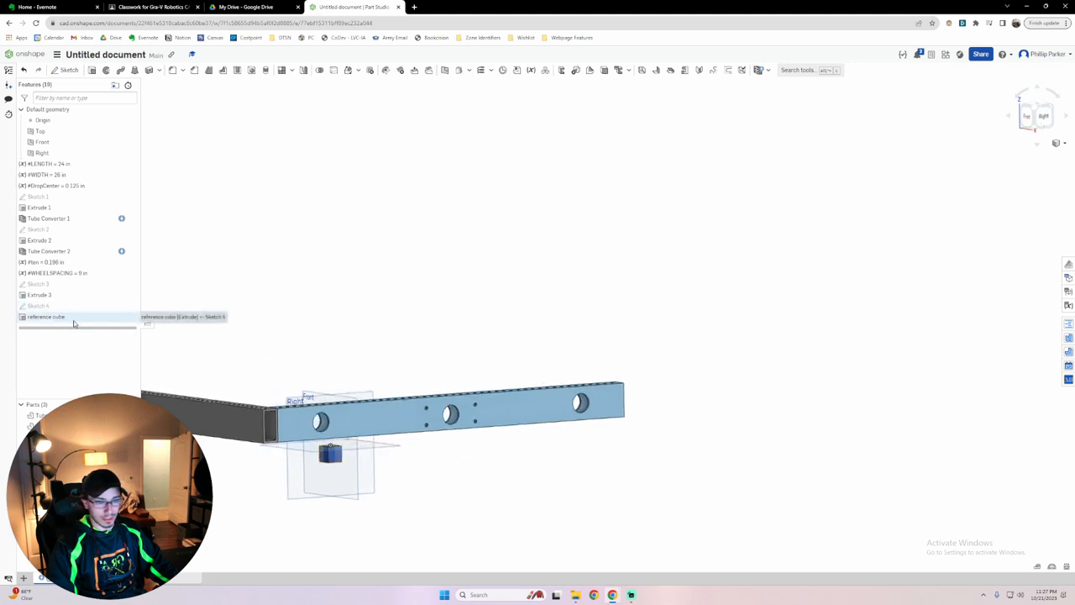
mouse_move(403, 505)
right_down()
mouse_move(424, 499)
mouse_move(402, 506)
right_up()
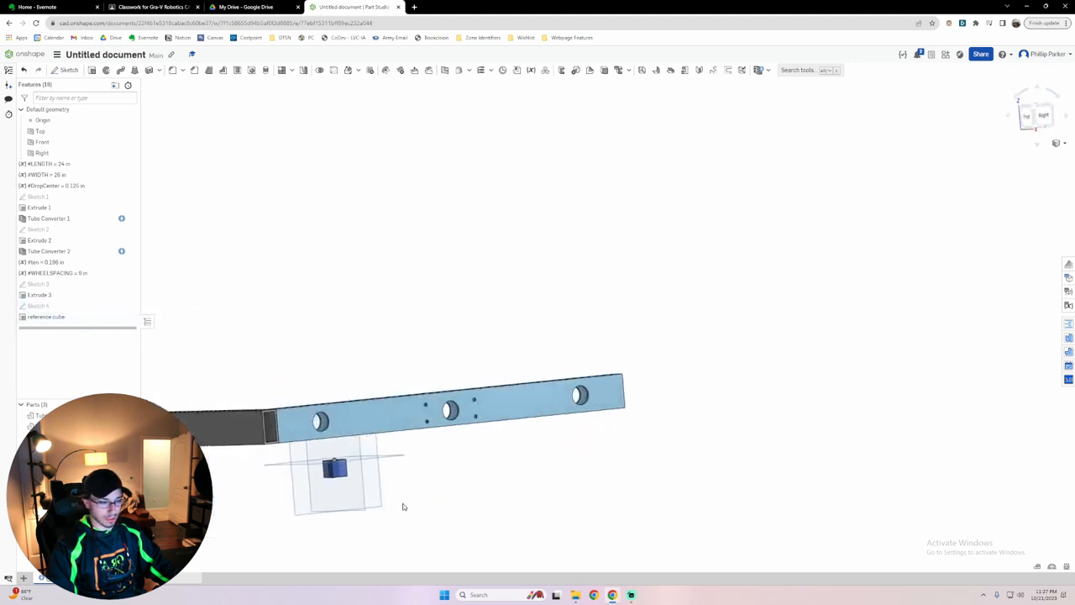
click(66, 73)
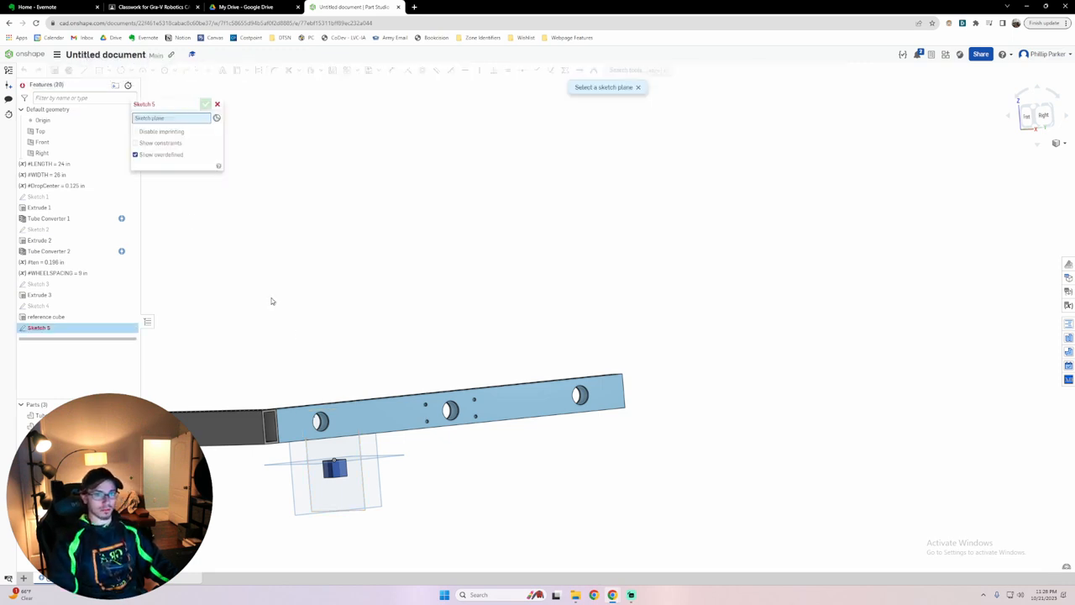
click(384, 420)
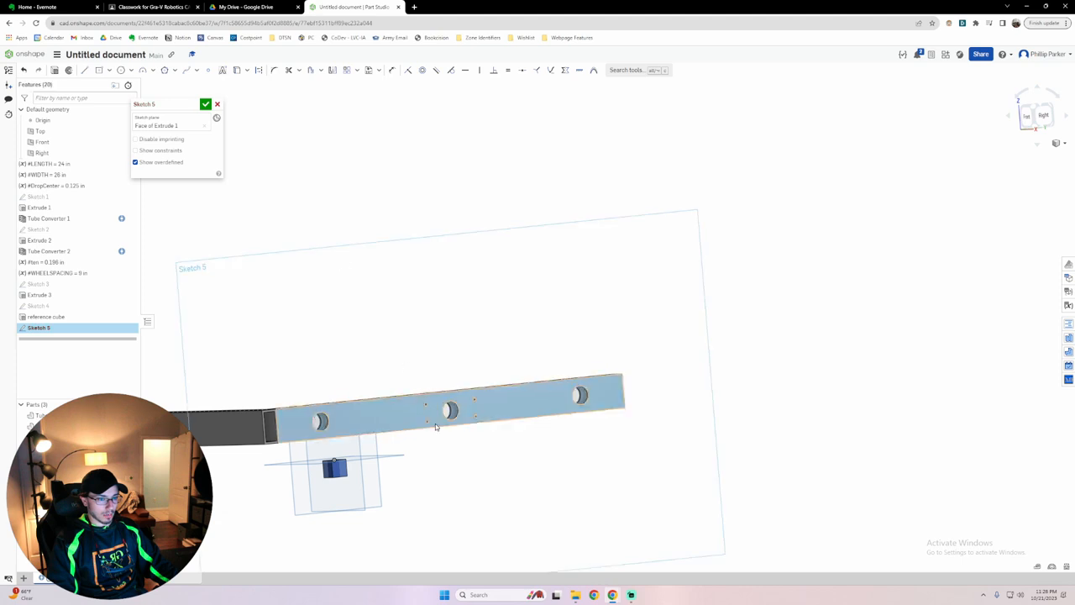
click(1037, 117)
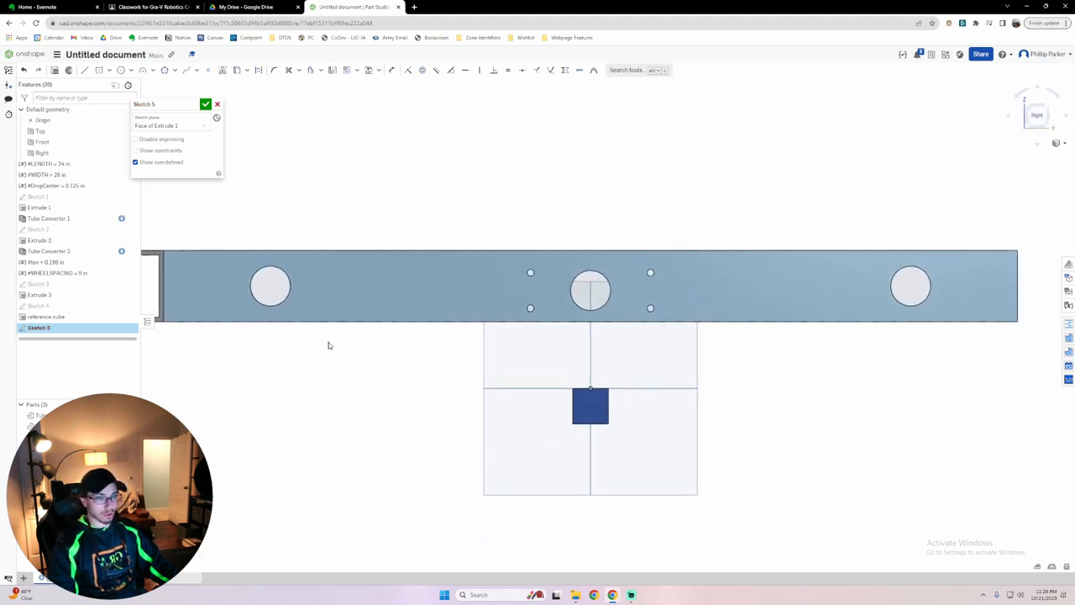
Project the edges of the side tube's three large holes into the new sketch.
click(292, 292)
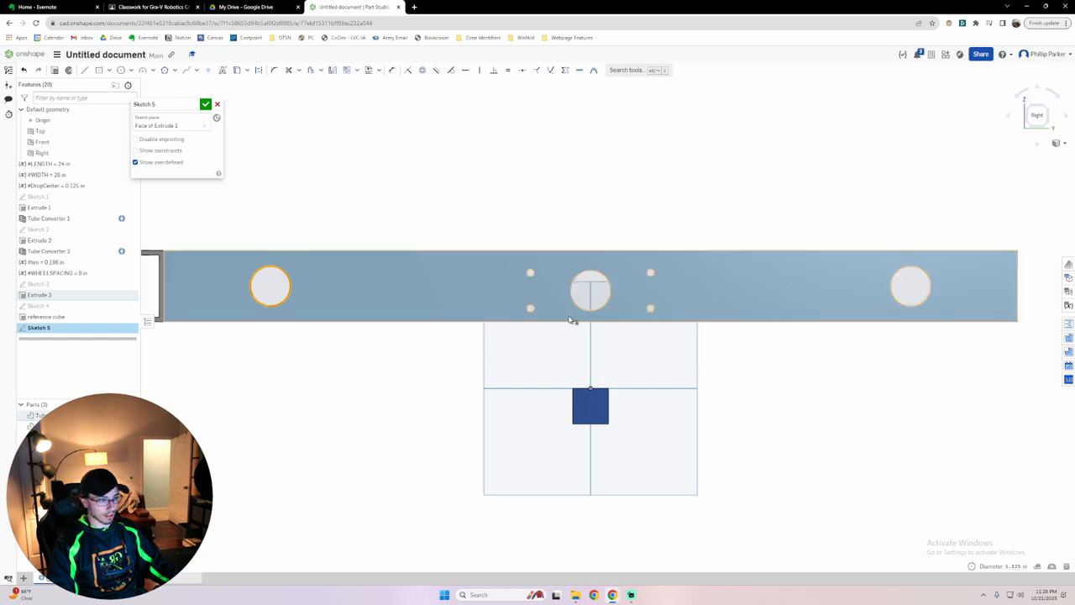
click(601, 307)
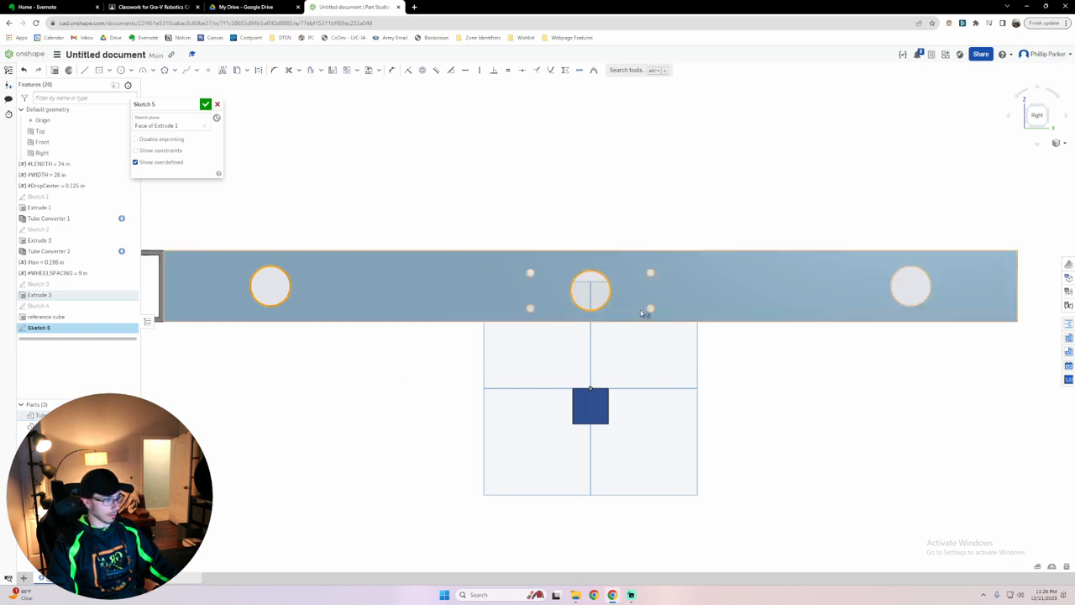
click(923, 301)
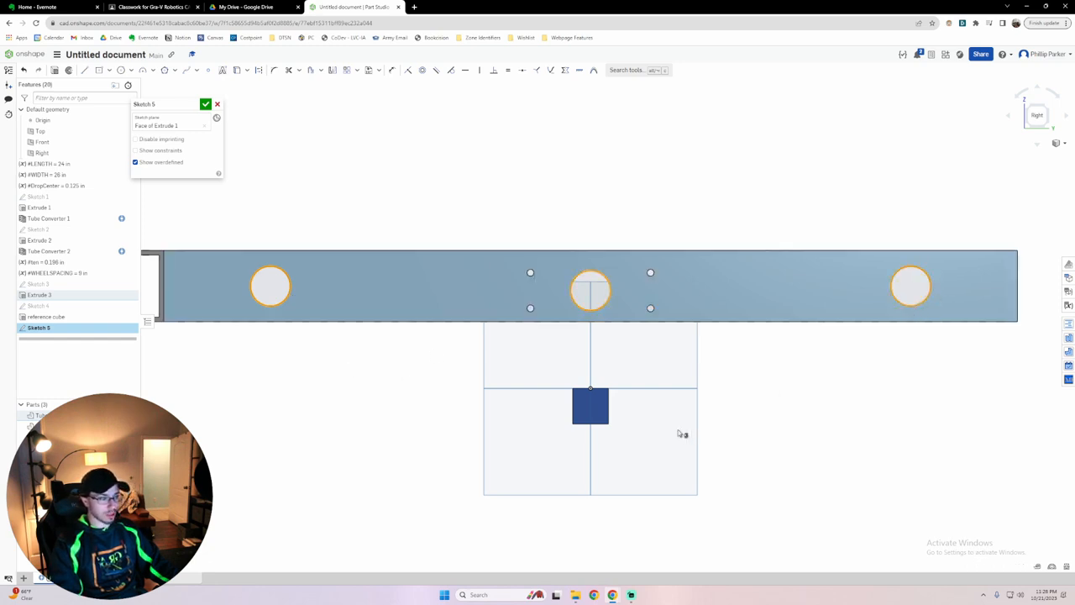
key(u)
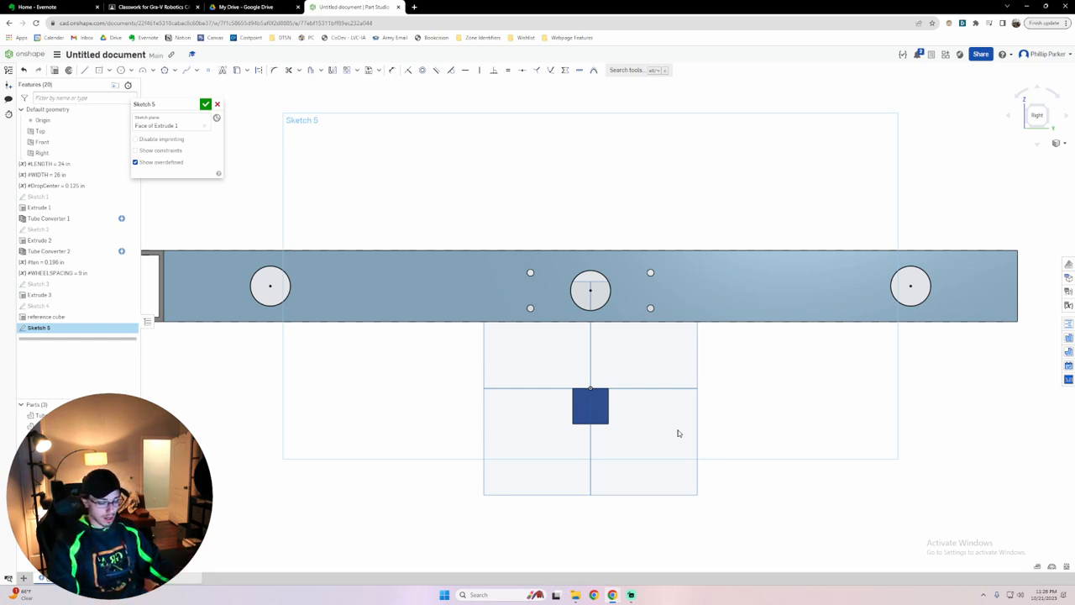
Sketch three circles about 6.1 to 6.3 in across, one centred on each large hole of the side tube.
key(c)
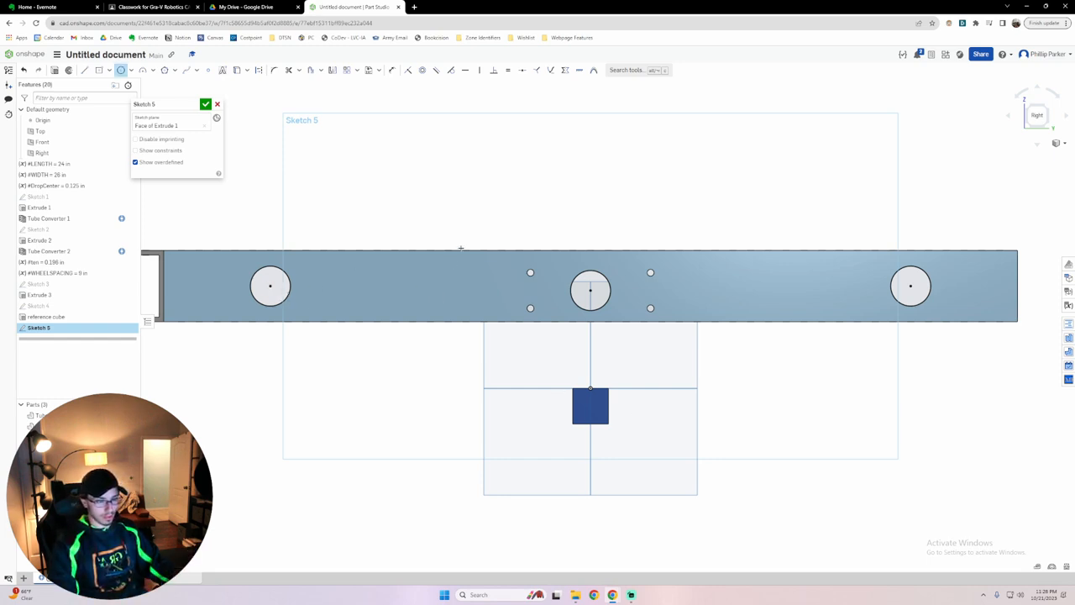
click(269, 286)
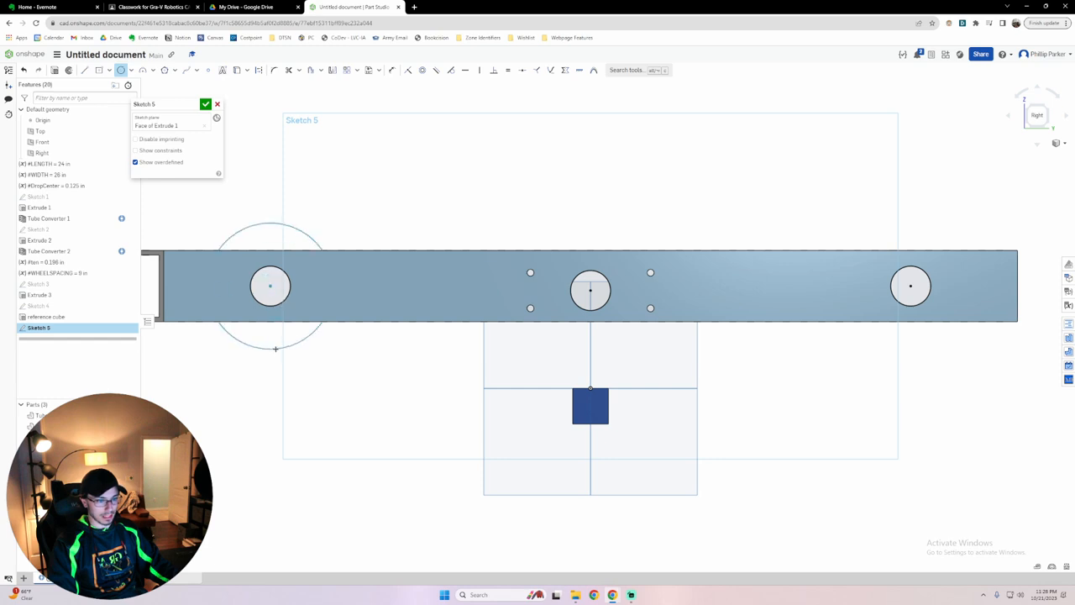
click(294, 389)
click(590, 290)
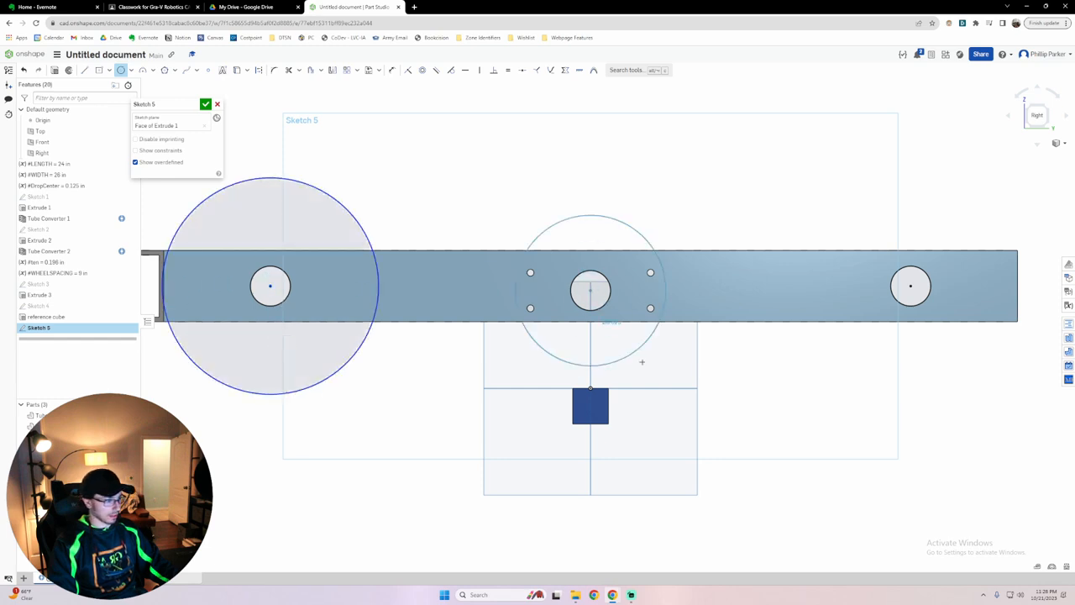
click(622, 397)
click(910, 286)
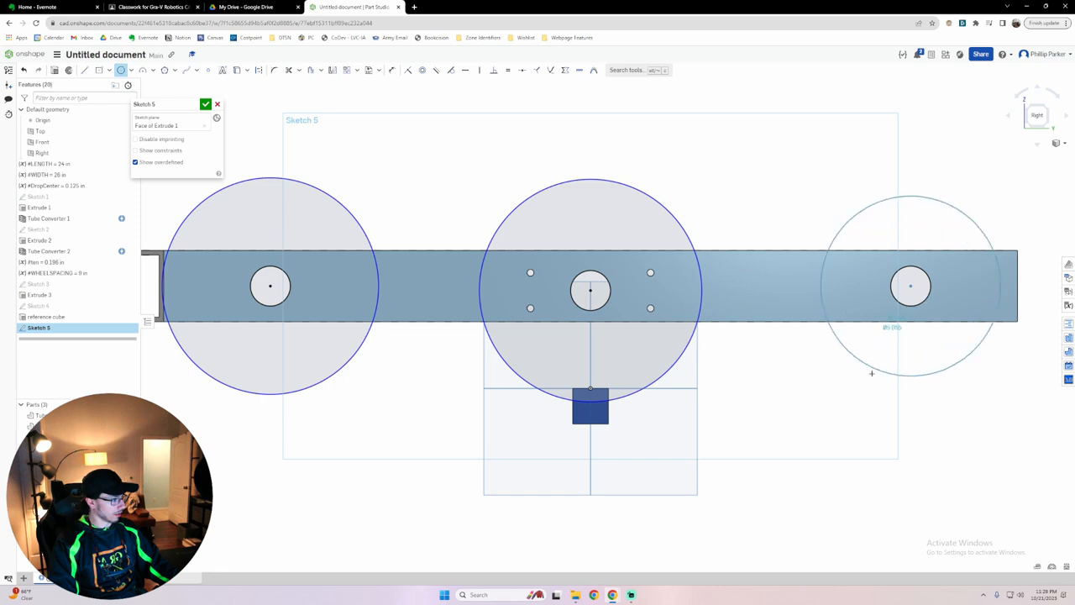
click(861, 383)
Dimension the wheel circle at the tube's free end and the middle wheel circle to 6 in diameter each.
key(d)
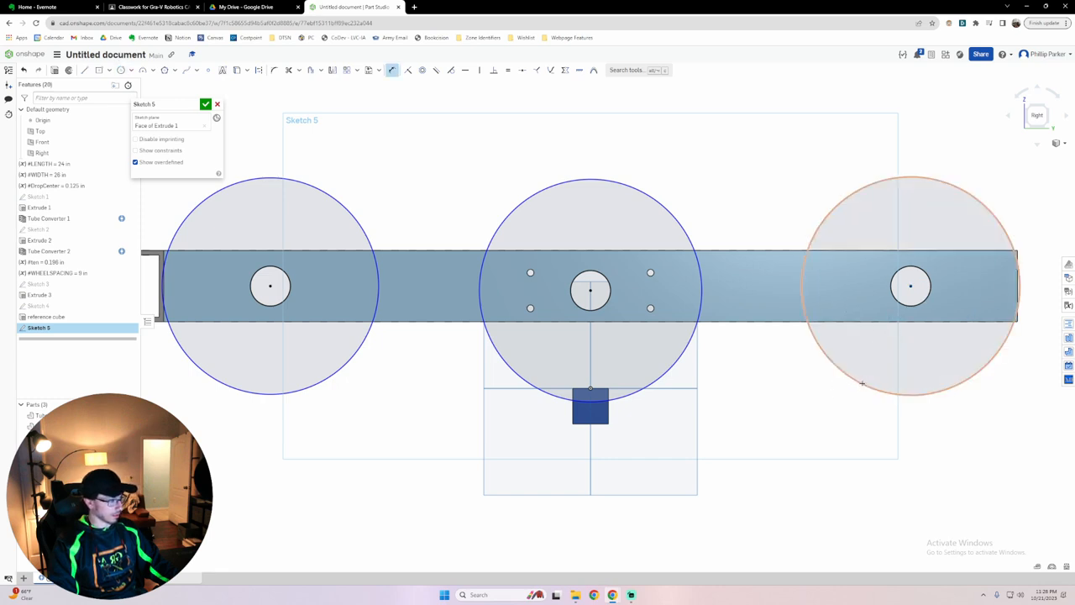
click(861, 384)
click(864, 371)
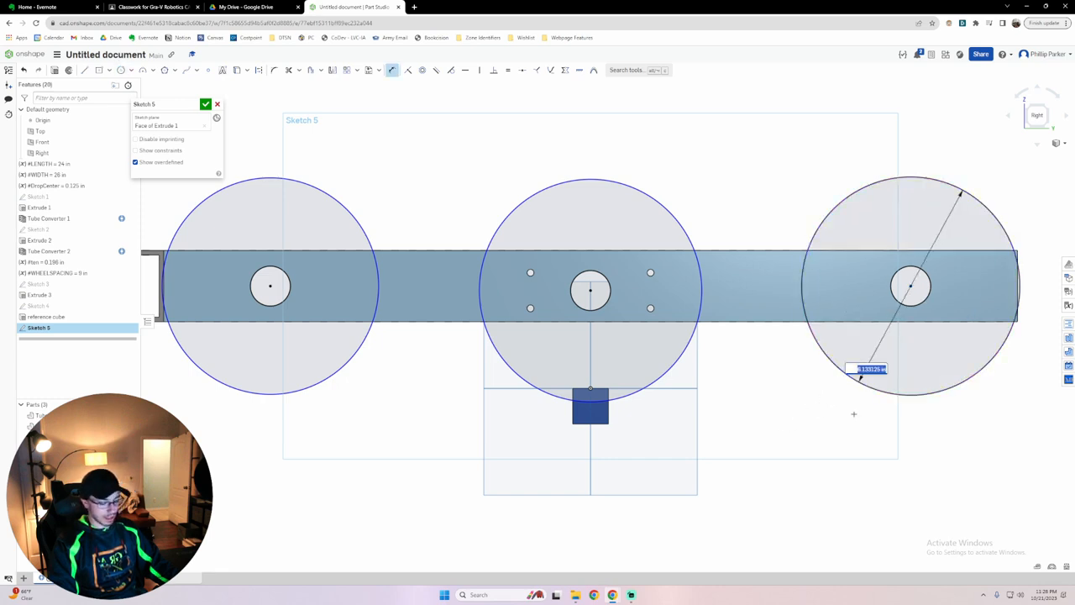
text(8)
key(Return)
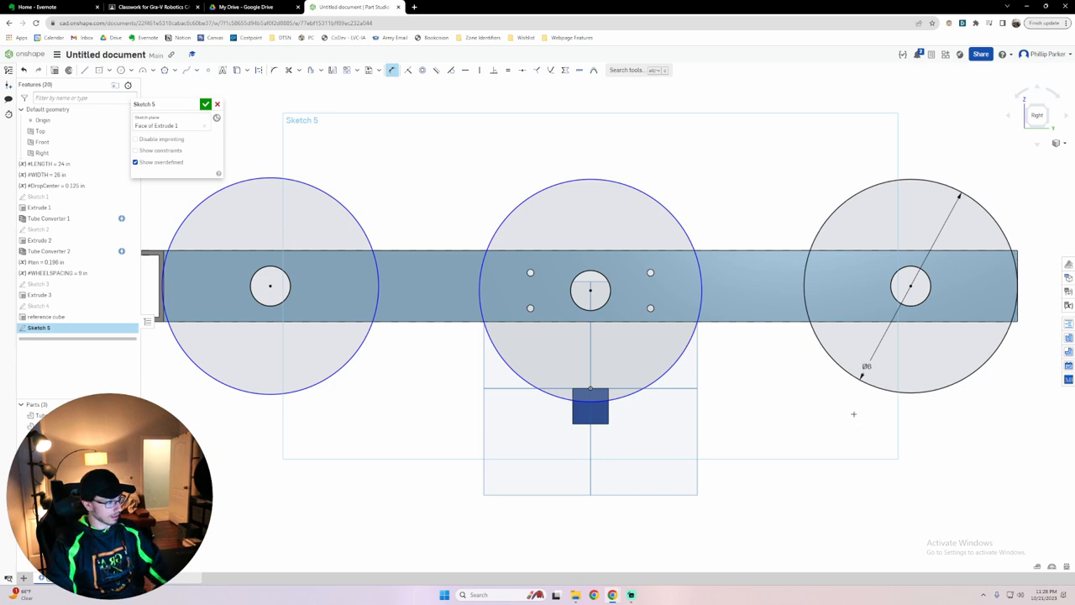
click(665, 378)
click(712, 382)
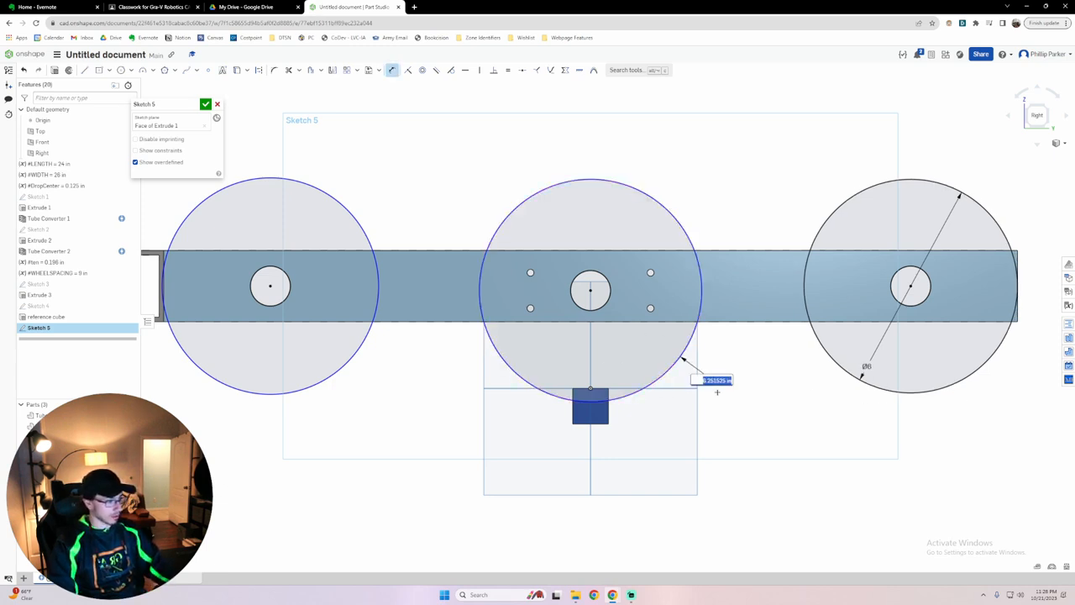
text(6)
key(Return)
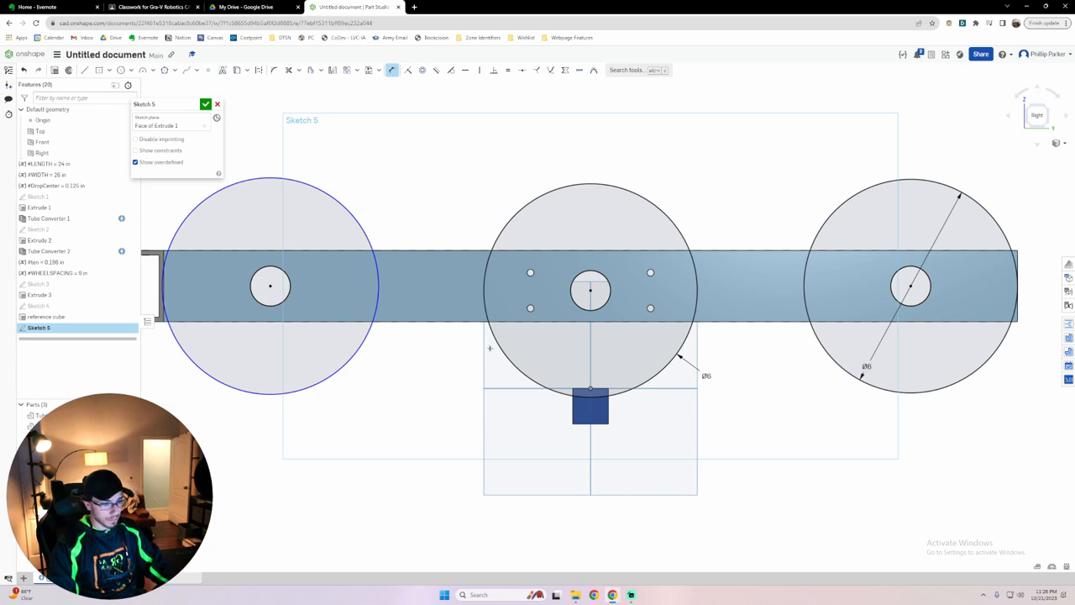
Dimension the wheel circle nearest the cross tube to 6 in diameter and accept the sketch.
click(355, 353)
click(378, 380)
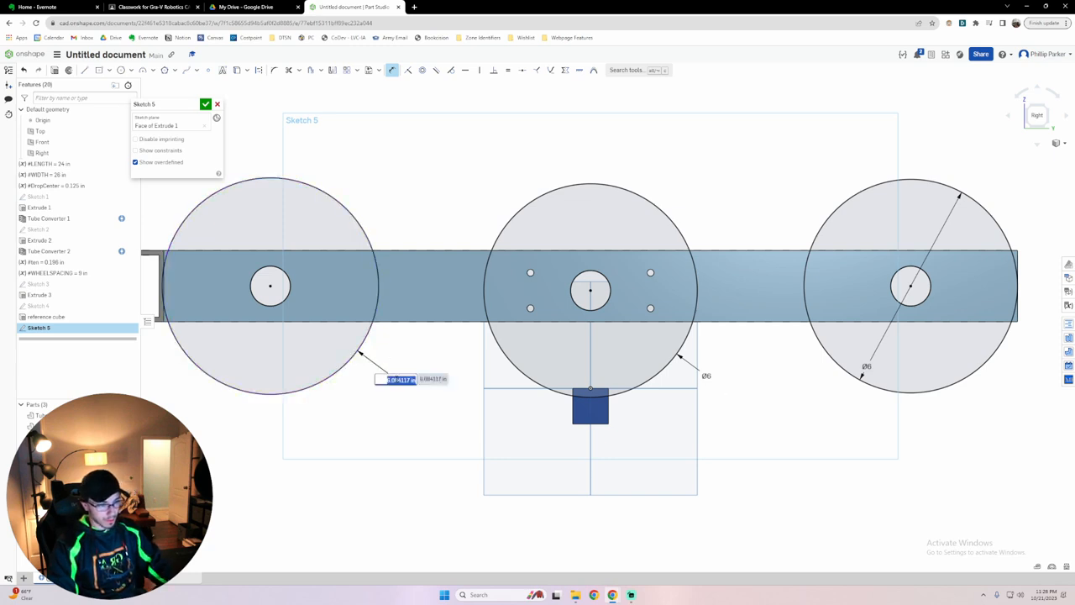
text(6)
key(Return)
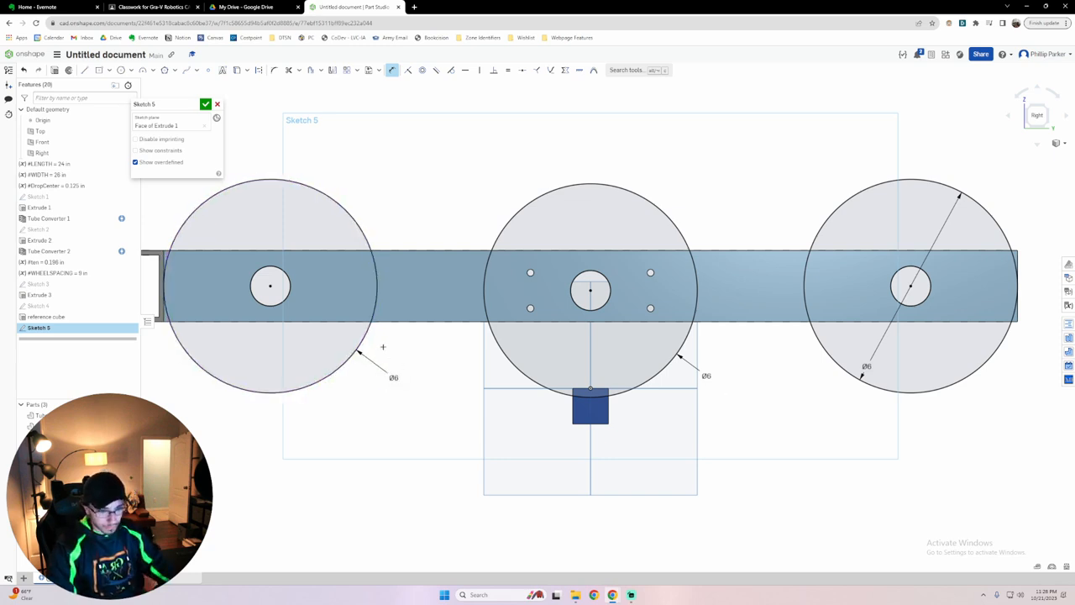
scroll(331, 391, down, 3)
middle_drag(331, 391, 404, 370)
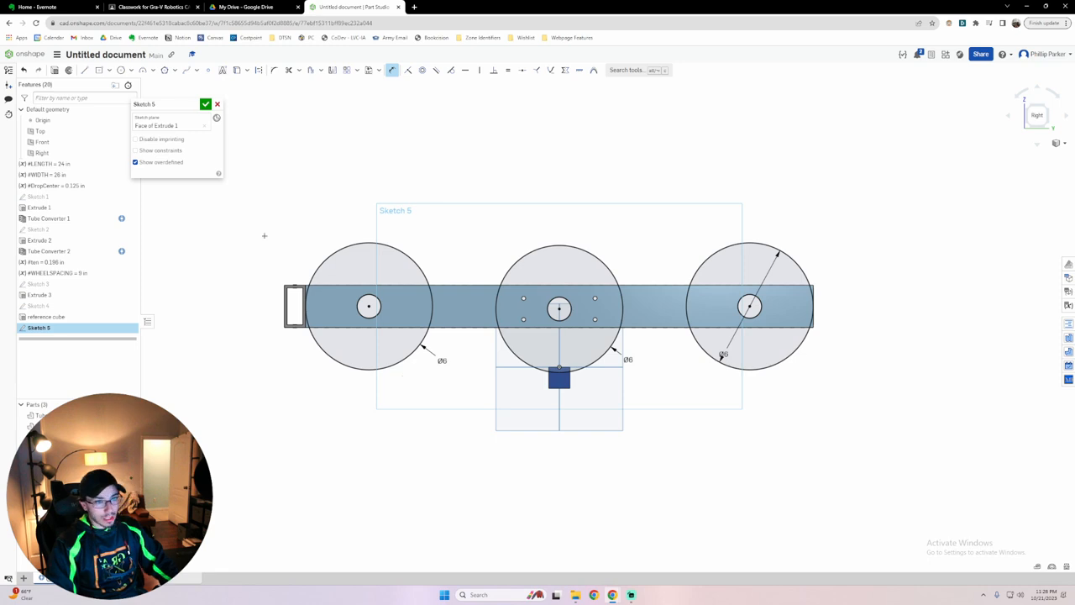
click(206, 107)
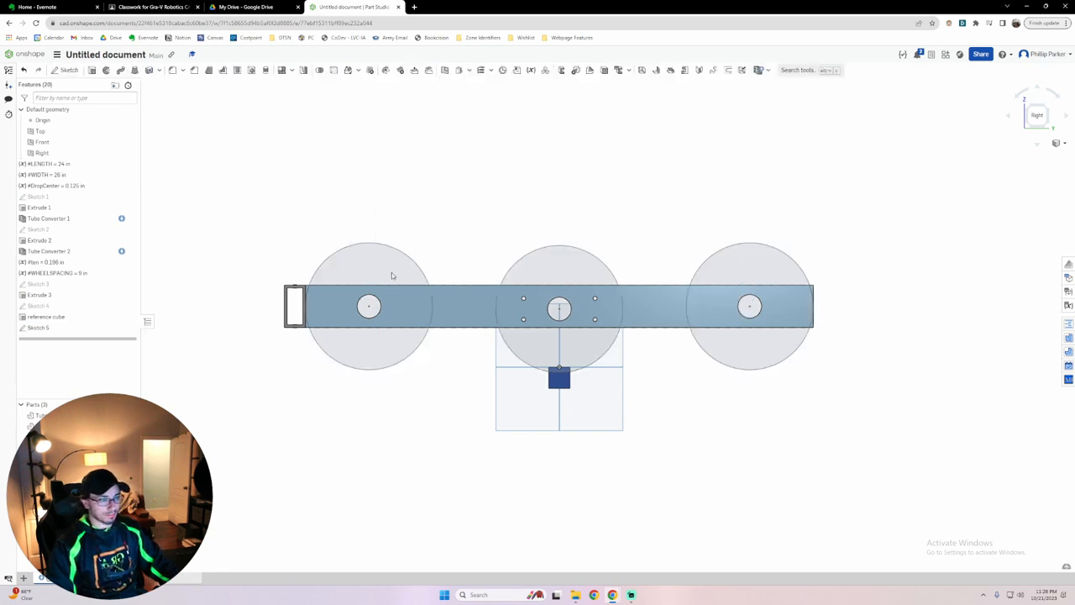
Check which variable drives the distance between the large holes in Sketch 3 and close the sketch unchanged.
mouse_move(377, 386)
right_down()
mouse_move(360, 396)
mouse_move(396, 411)
mouse_move(374, 418)
right_up()
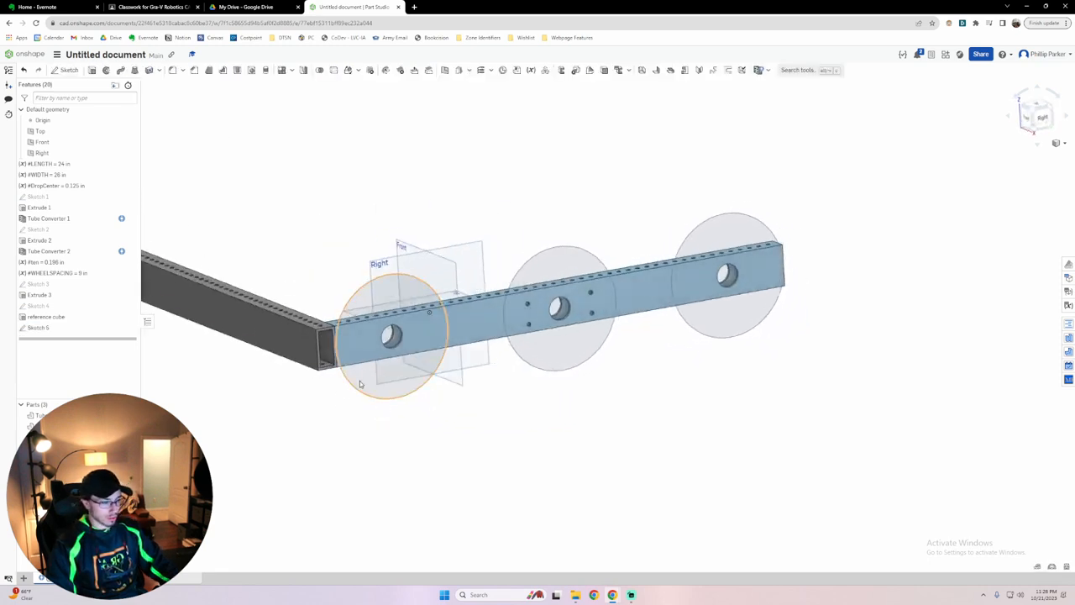
scroll(362, 304, up, 6)
scroll(362, 304, down, 10)
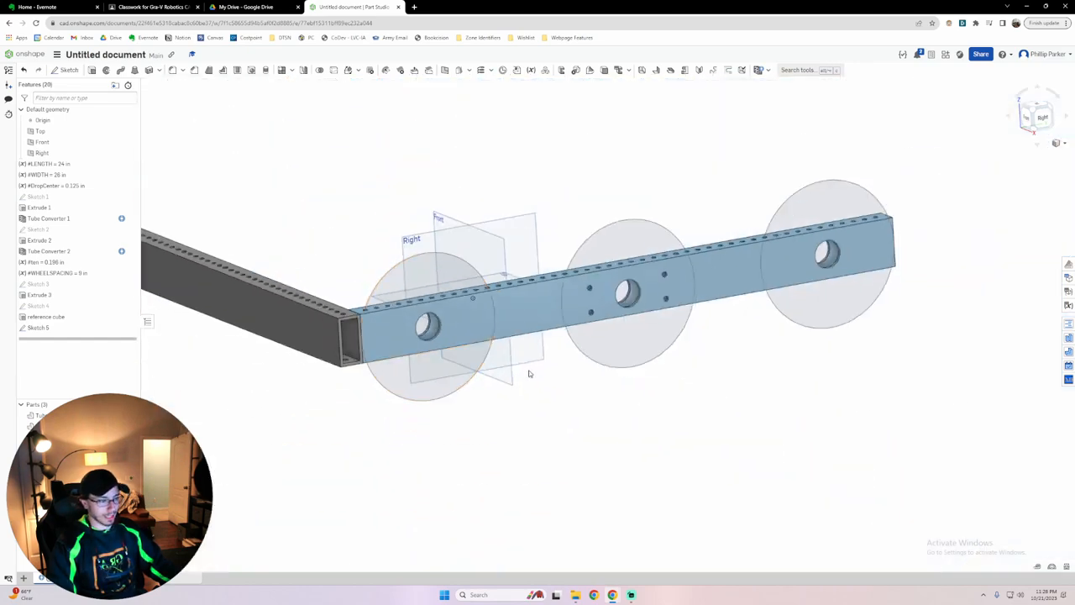
mouse_move(529, 373)
right_down()
mouse_move(459, 367)
mouse_move(549, 372)
mouse_move(545, 384)
mouse_move(566, 367)
mouse_move(555, 362)
right_up()
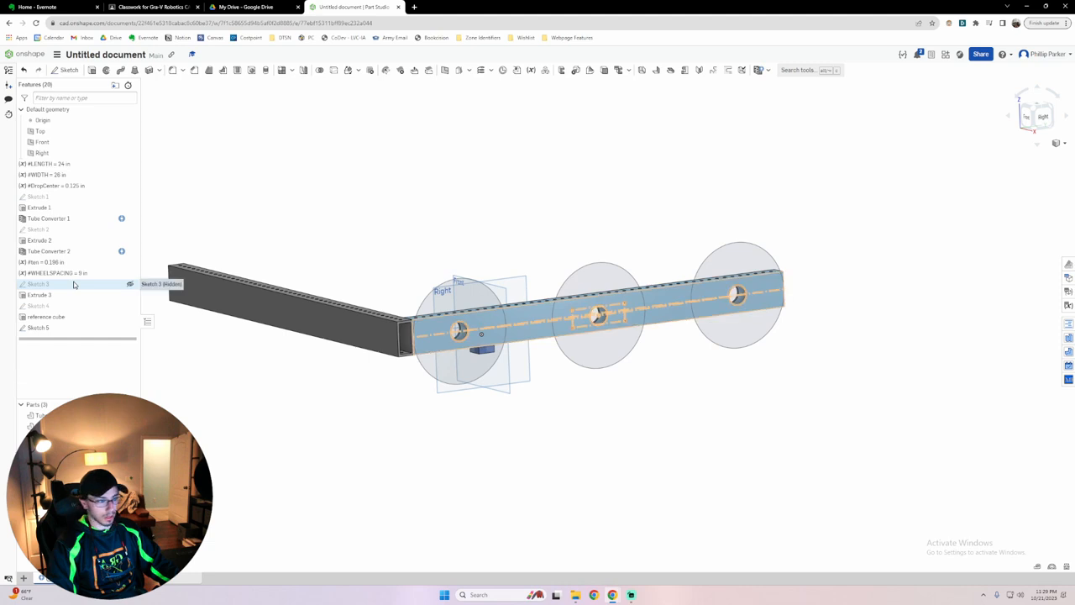
double_click(73, 284)
double_click(537, 351)
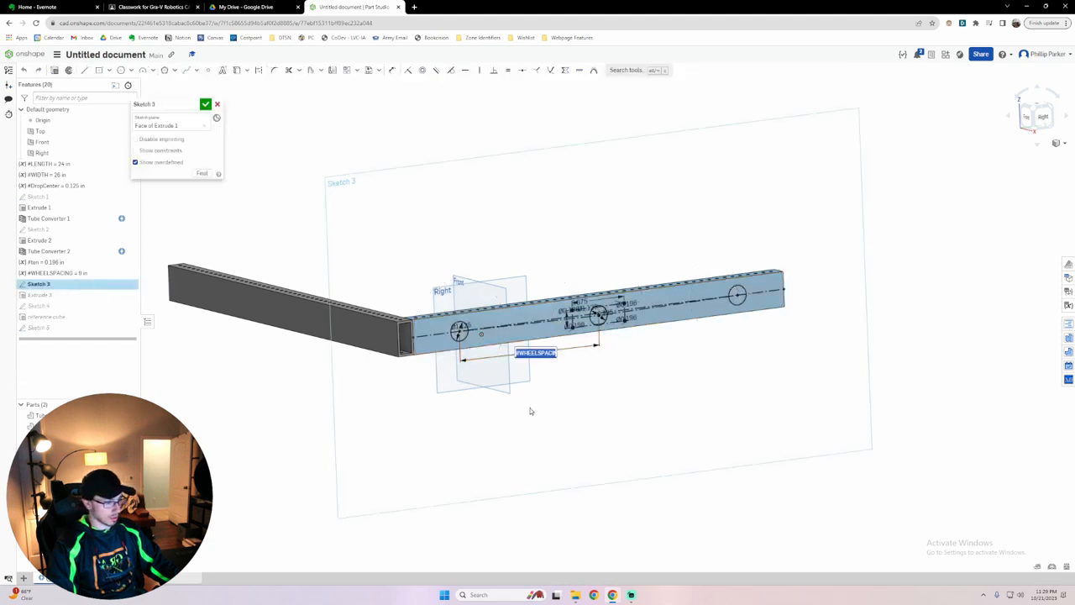
click(217, 105)
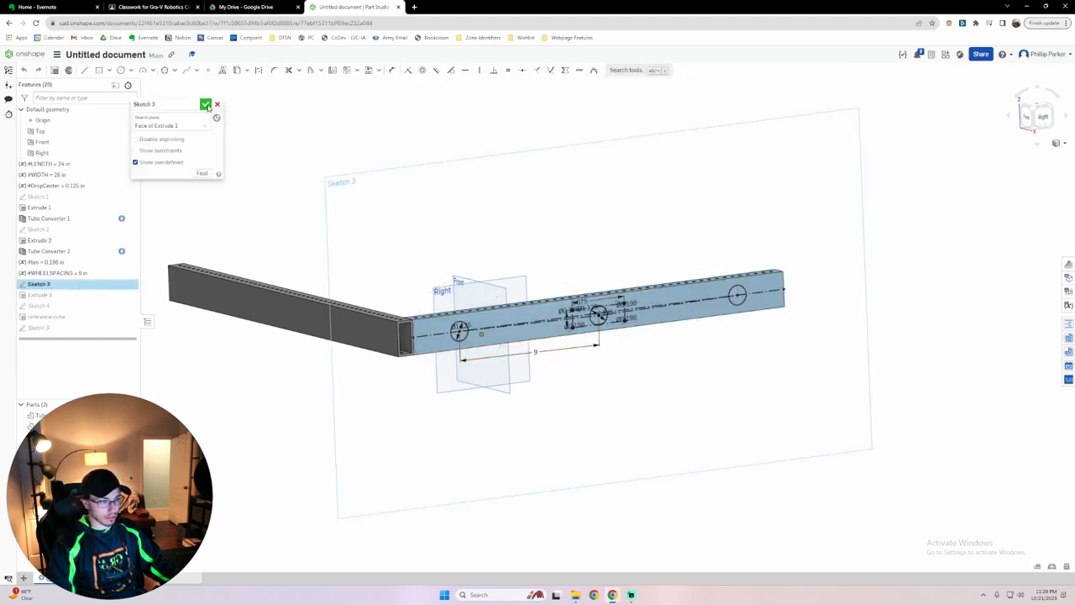
Set the WHEELSPACING variable to 8 in.
double_click(66, 274)
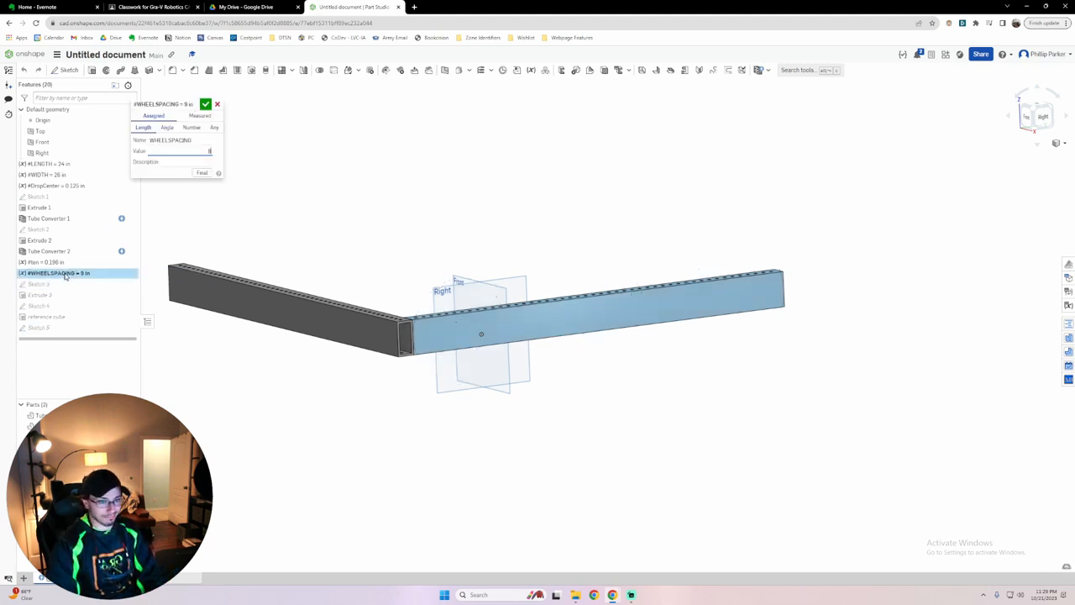
key(Return)
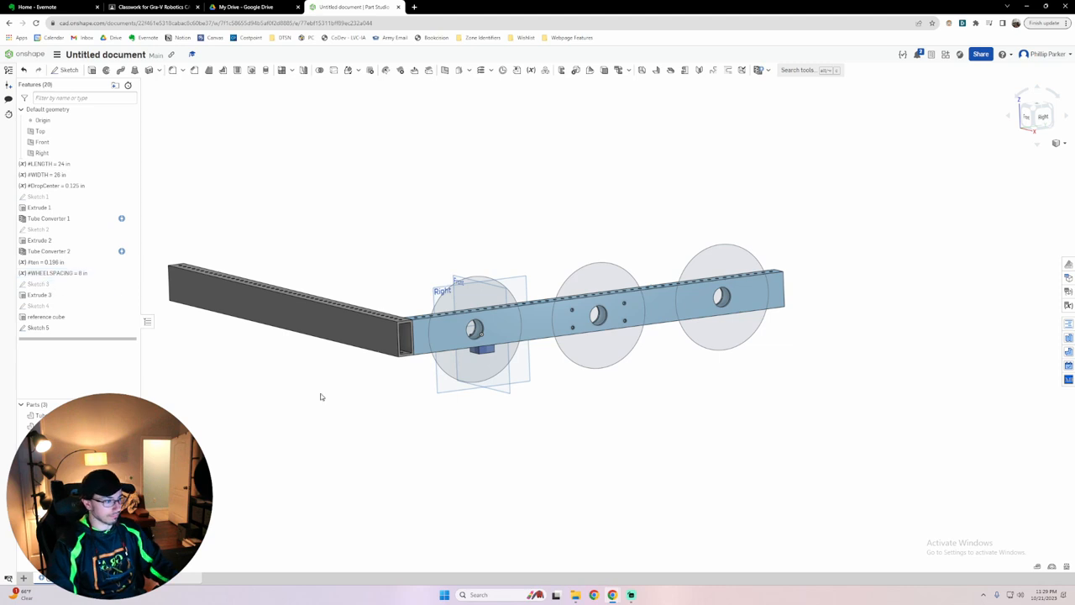
mouse_move(400, 409)
right_down()
mouse_move(356, 395)
mouse_move(411, 413)
mouse_move(391, 428)
mouse_move(403, 417)
right_up()
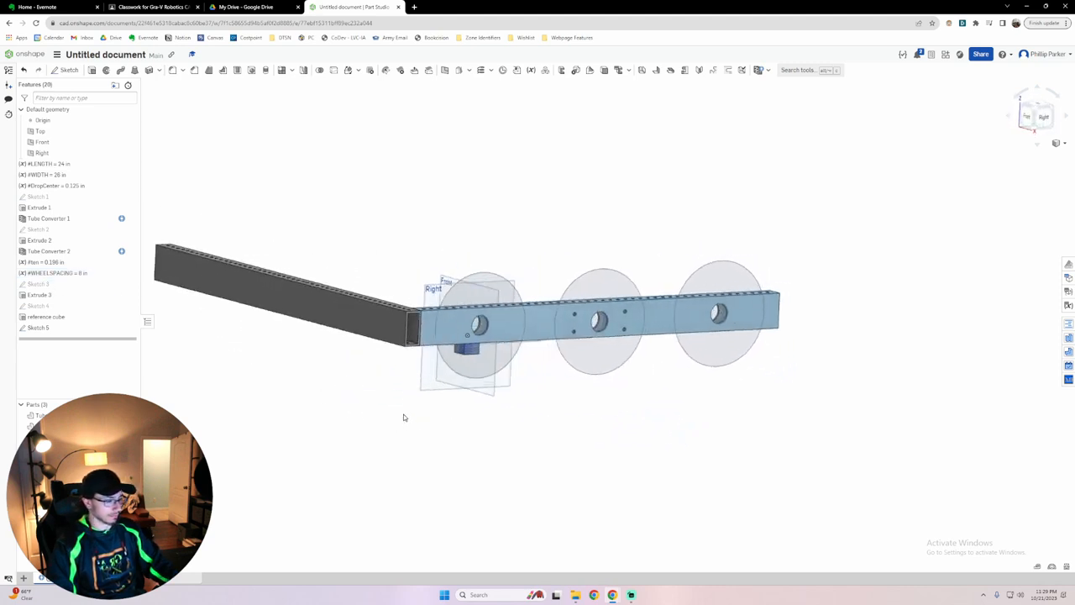
In Sketch 5, drive the diameter of the wheel circle nearest the cross tube with a new length variable WHEELSIZE of 6 in.
double_click(68, 327)
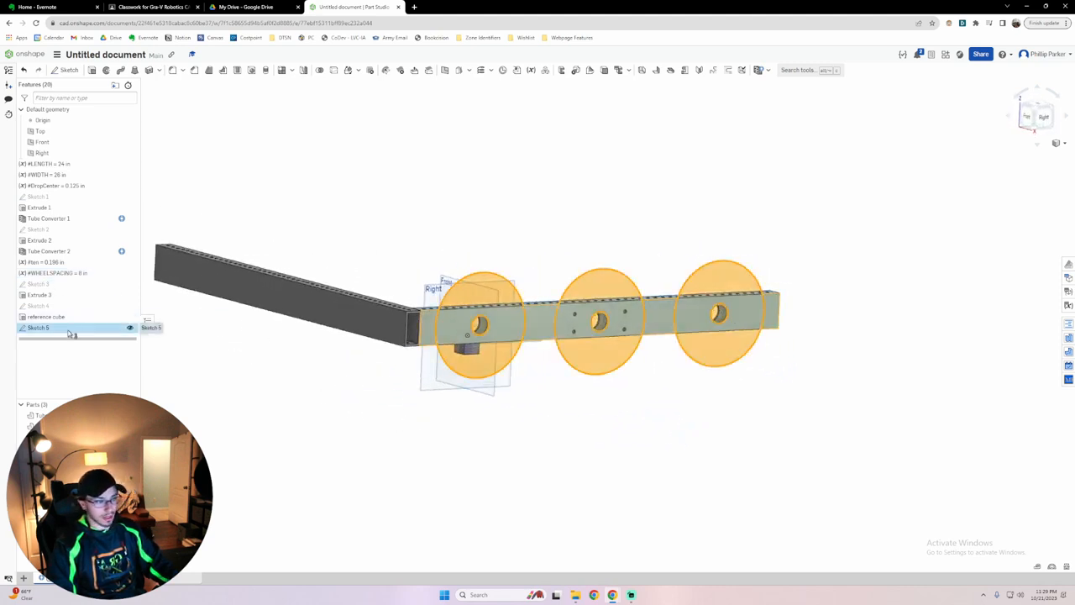
double_click(529, 368)
text(#)
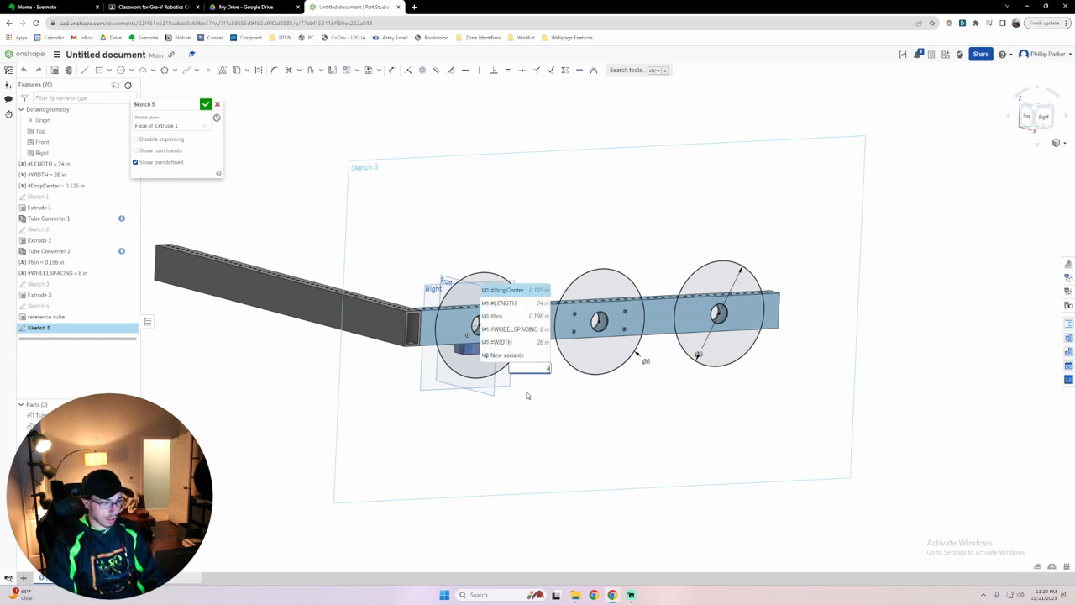
text(WHE)
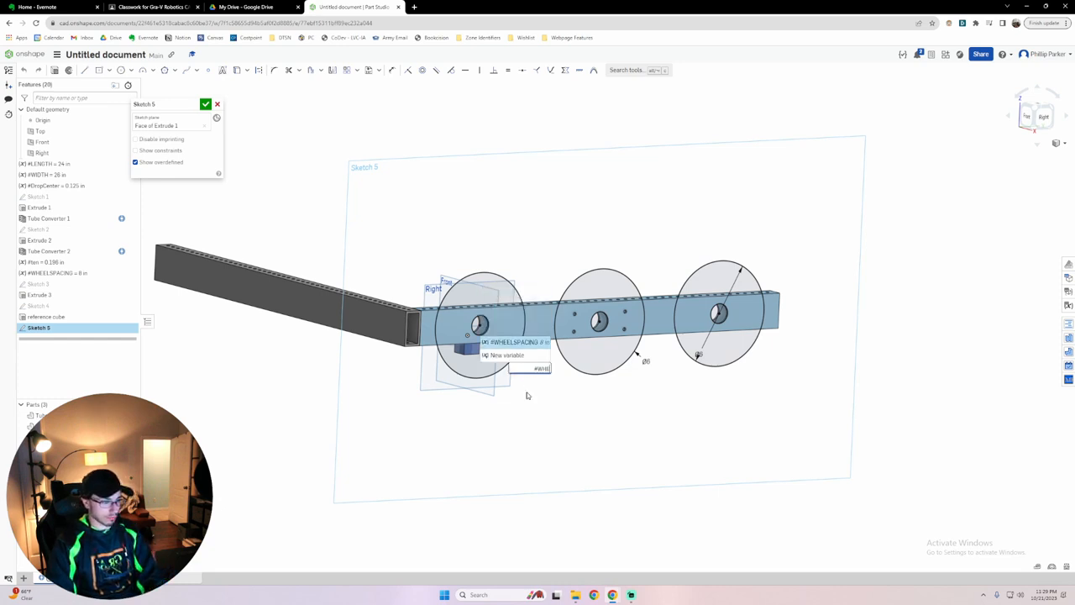
text(ELSD)
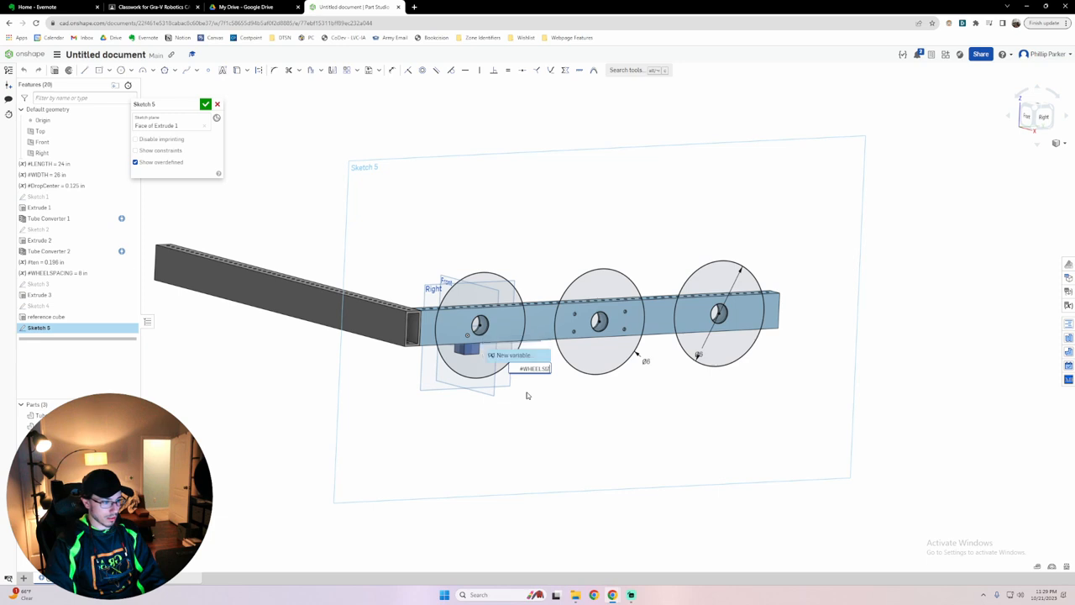
key(Return)
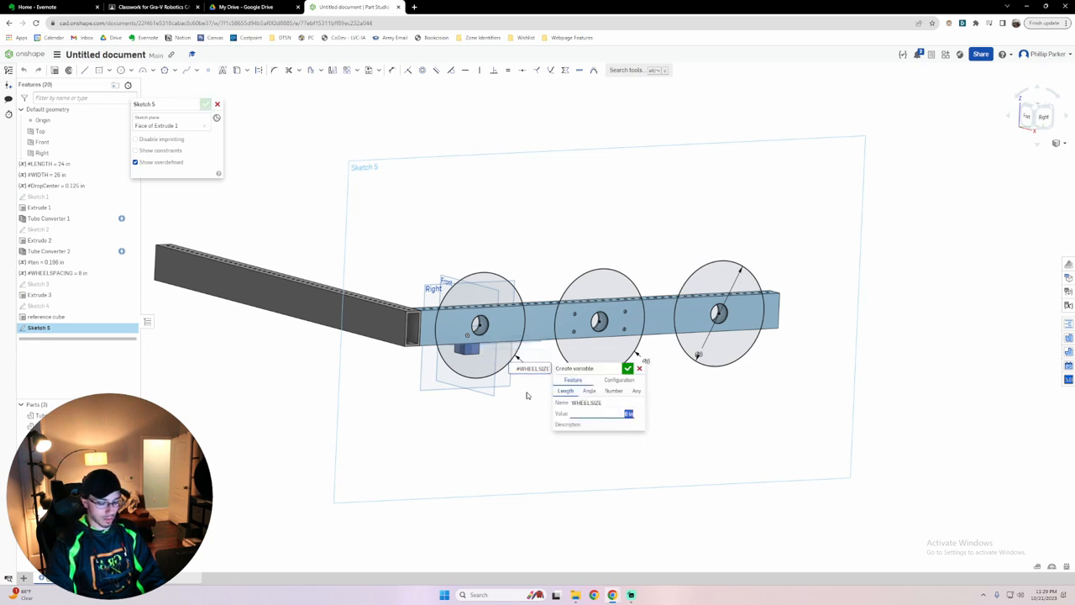
key(Return)
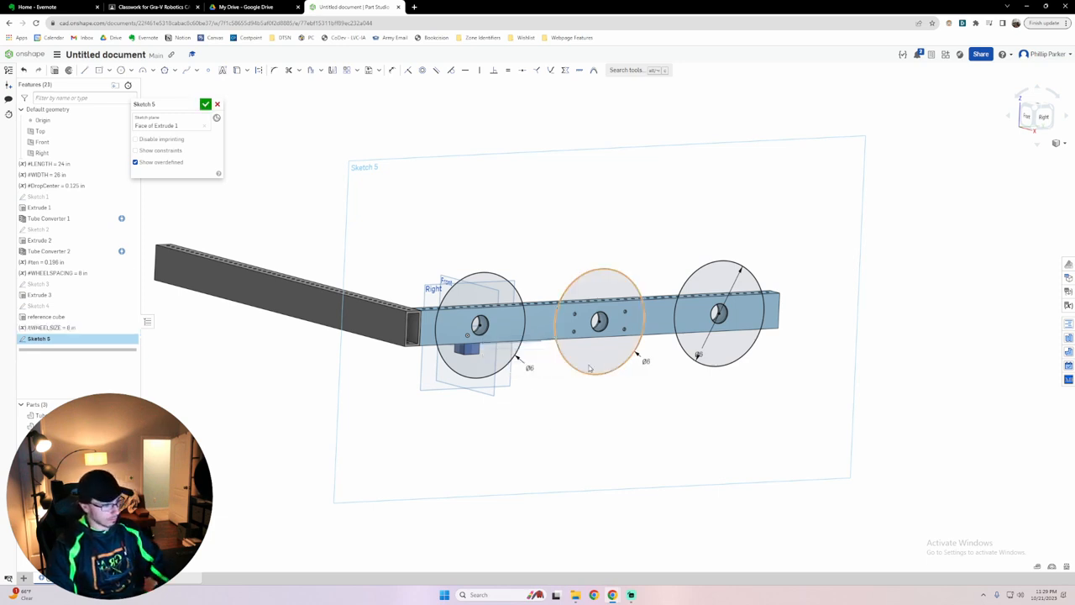
Set the middle wheel circle's diameter to the variable #WHEELSIZE.
double_click(645, 361)
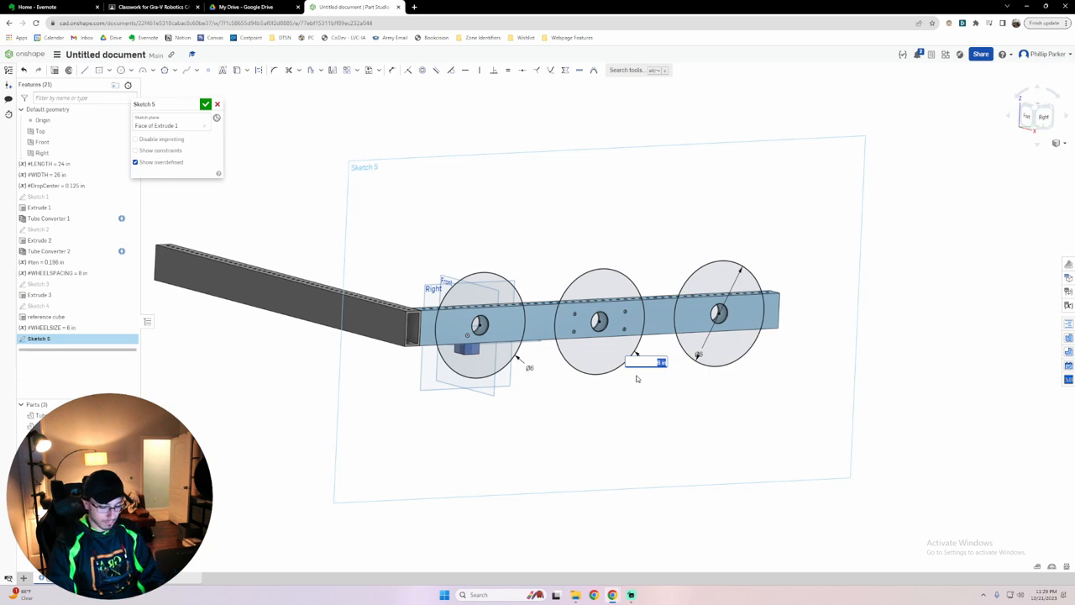
text(#)
key(Down)
key(Down)
key(Down)
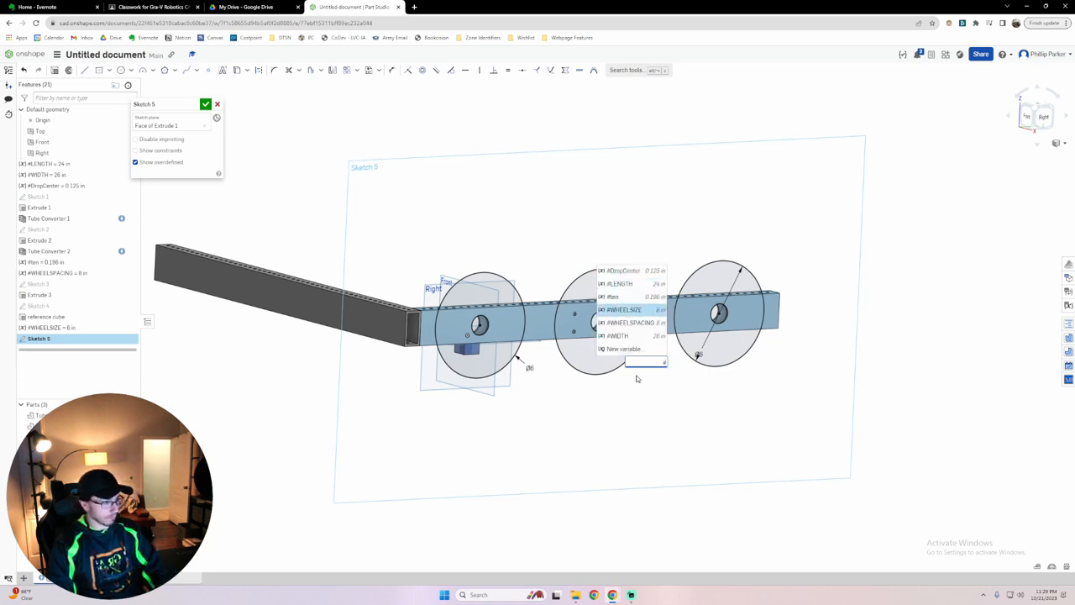
key(Return)
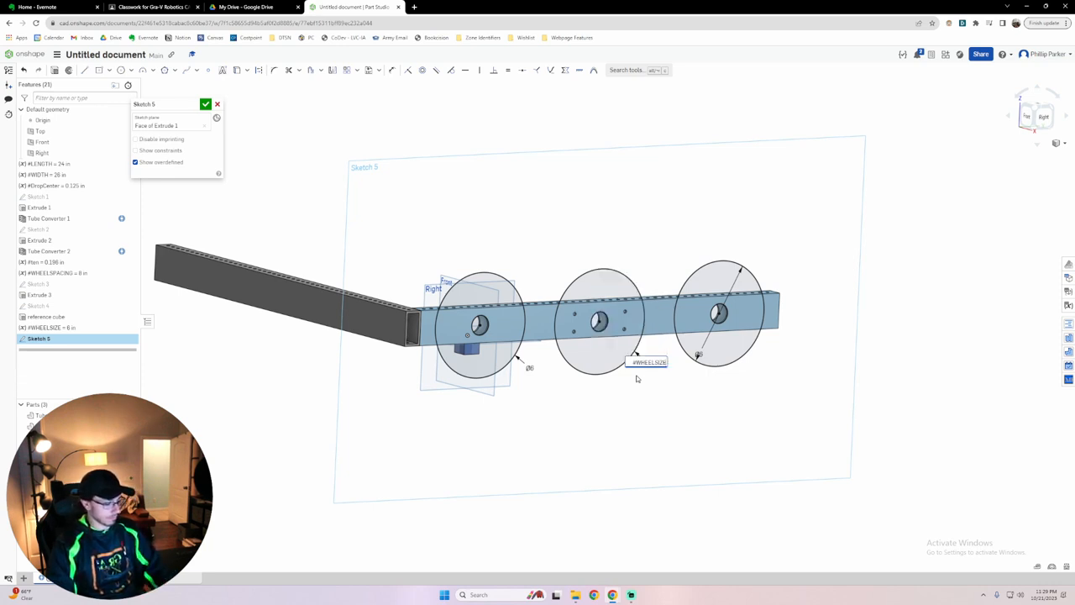
Set the diameter of the wheel circle at the tube's free end to #WHEELSIZE and accept the sketch.
click(695, 355)
click(695, 356)
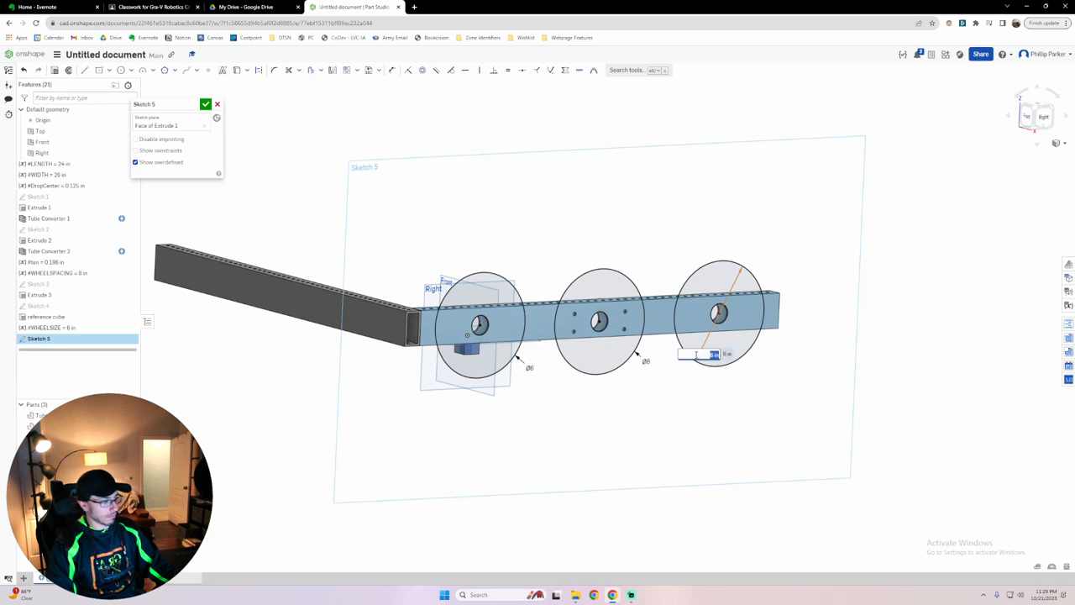
text(#WHEELSIZE)
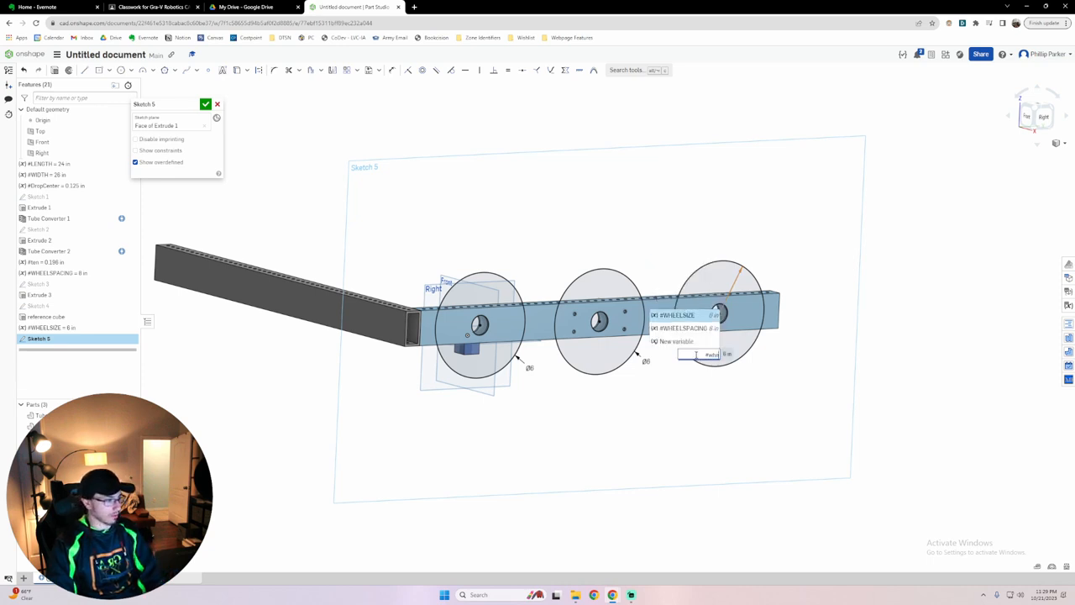
key(Return)
key(Return)
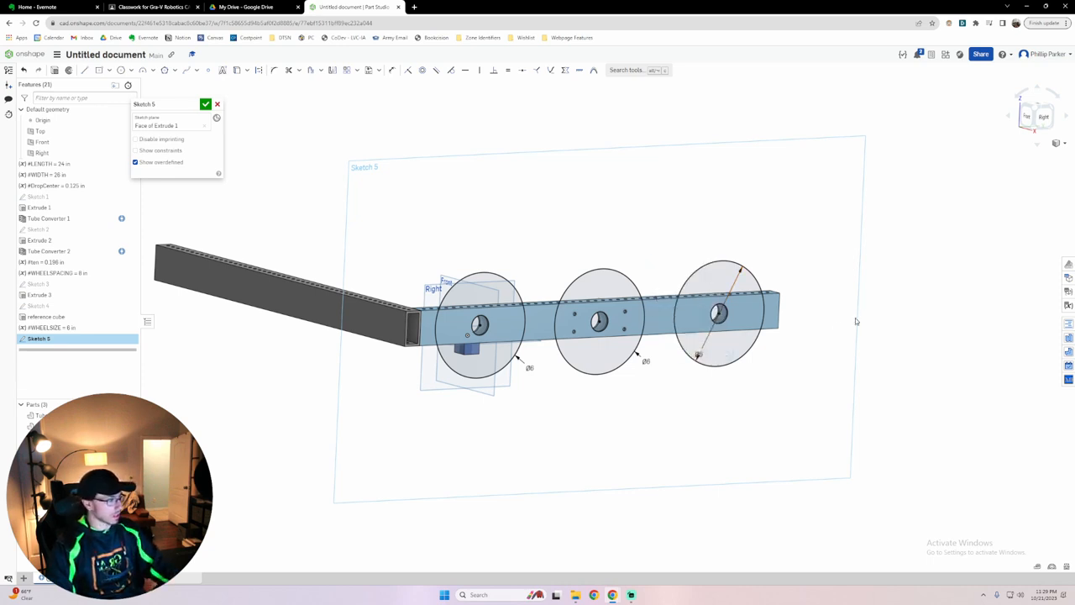
click(206, 104)
mouse_move(865, 358)
right_down()
mouse_move(845, 354)
mouse_move(854, 343)
mouse_move(927, 343)
mouse_move(872, 332)
right_up()
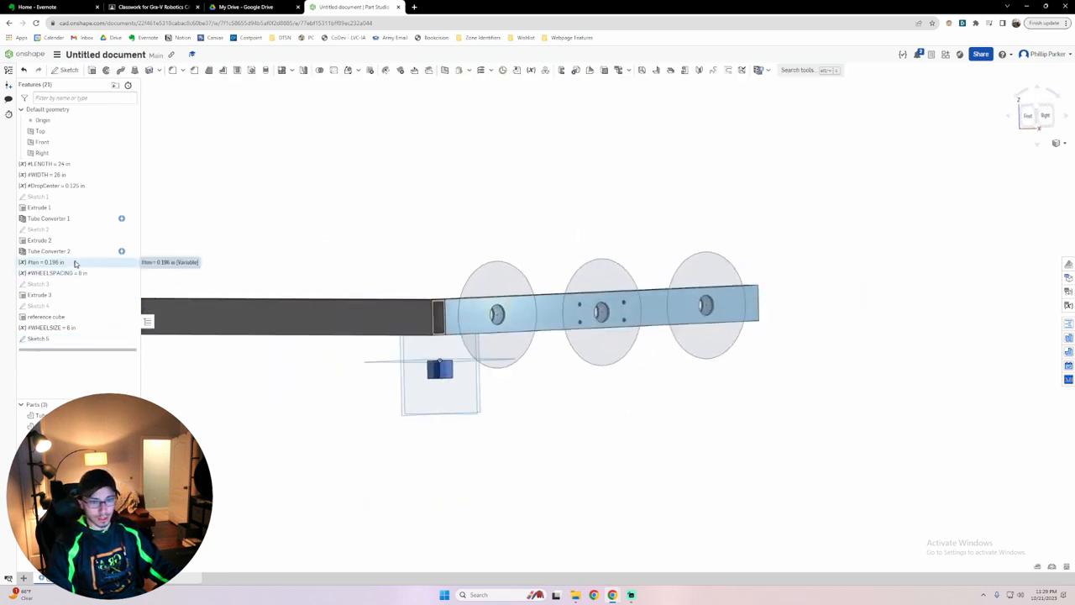
Set the DropCenter variable to 0.25 in.
double_click(79, 186)
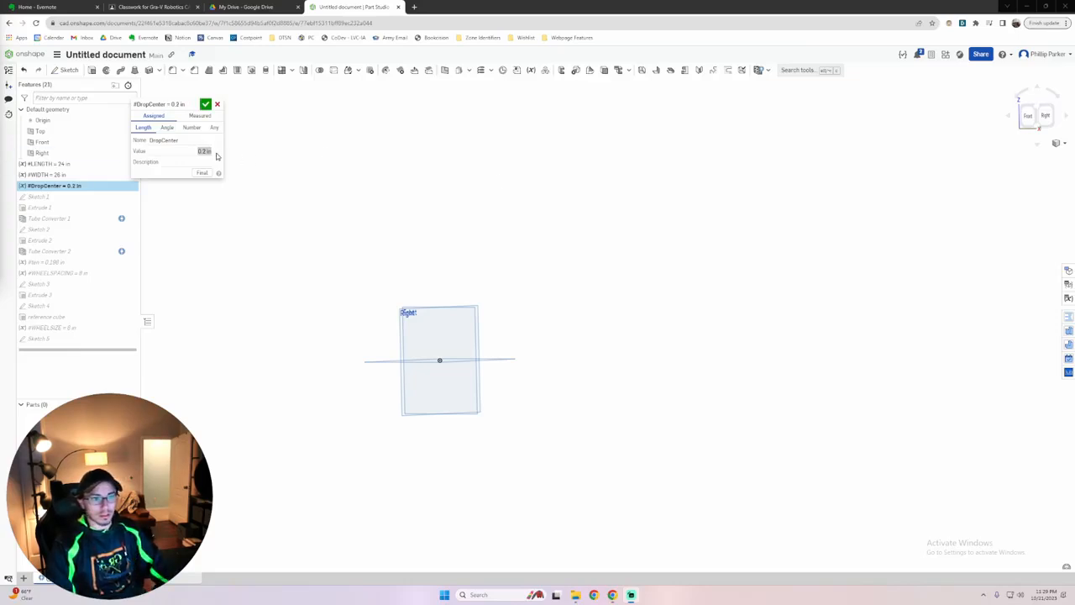
click(205, 151)
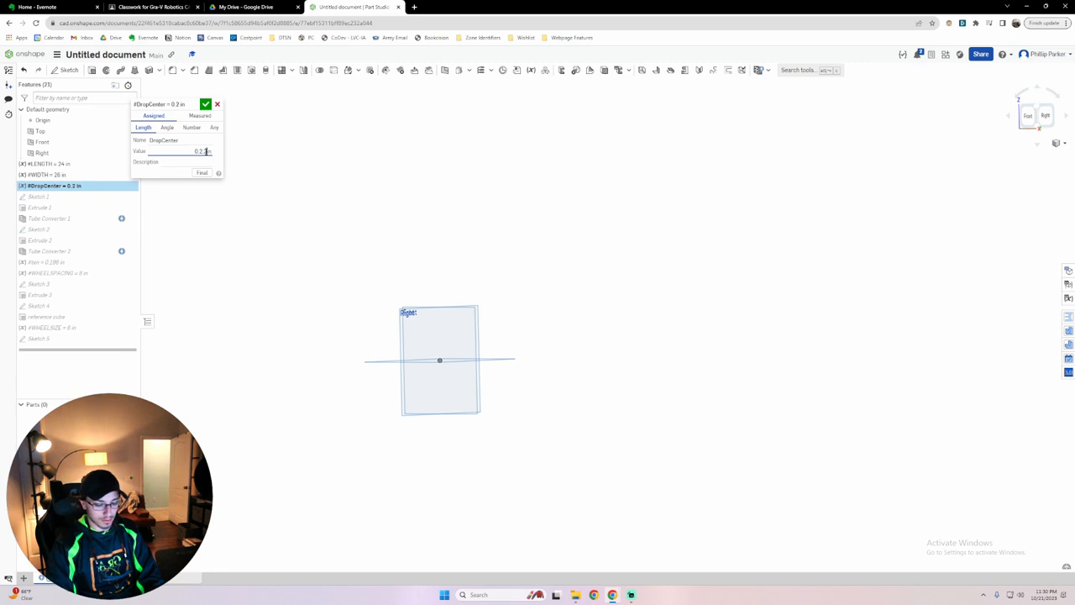
triple_click(206, 152)
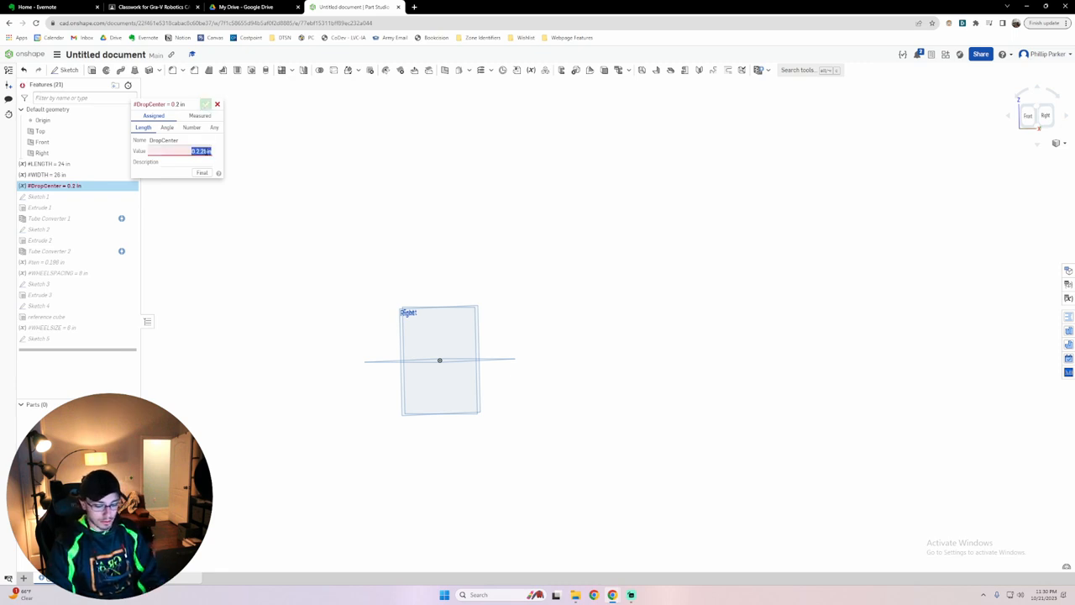
key(BackSpace)
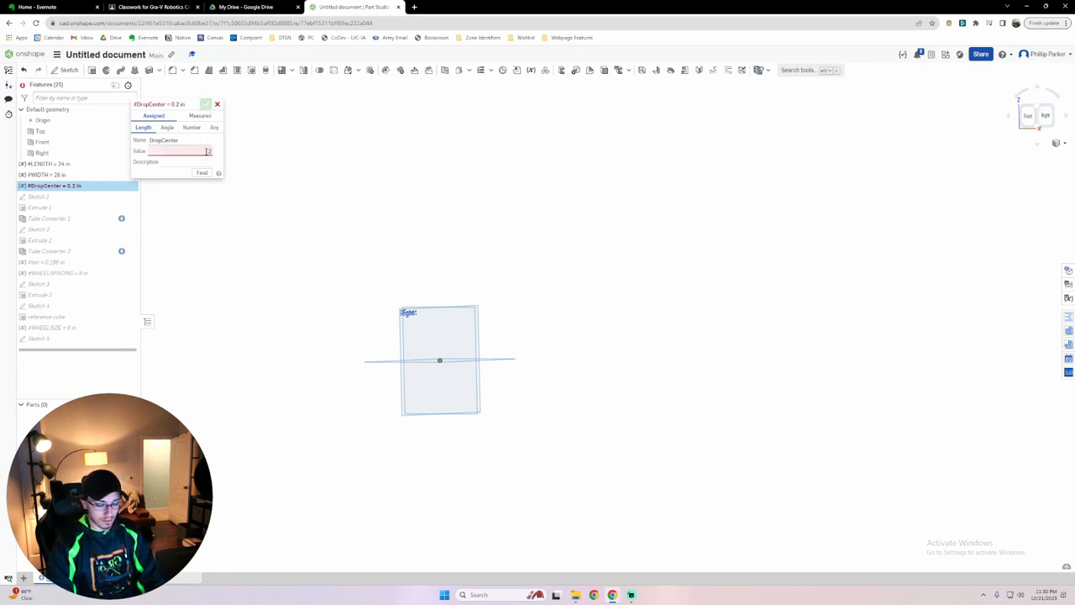
key(Return)
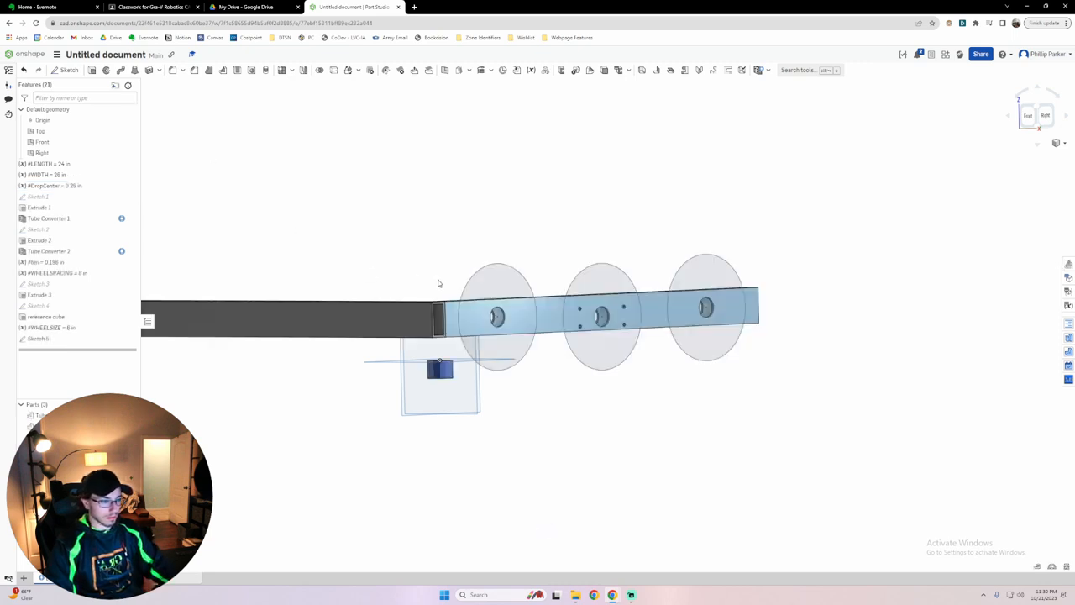
Examine from the side how far the middle wheel sits below the two outer wheels and relative to the reference cube.
right_drag(474, 246, 431, 245)
scroll(554, 338, up, 4)
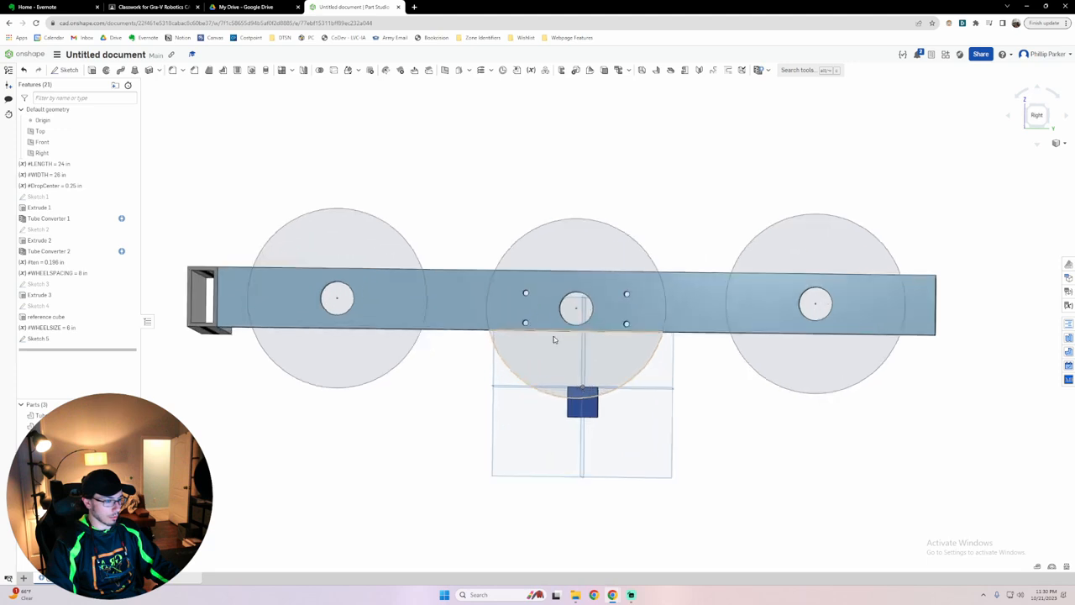
right_drag(553, 356, 530, 329)
scroll(524, 330, up, 5)
scroll(532, 329, down, 4)
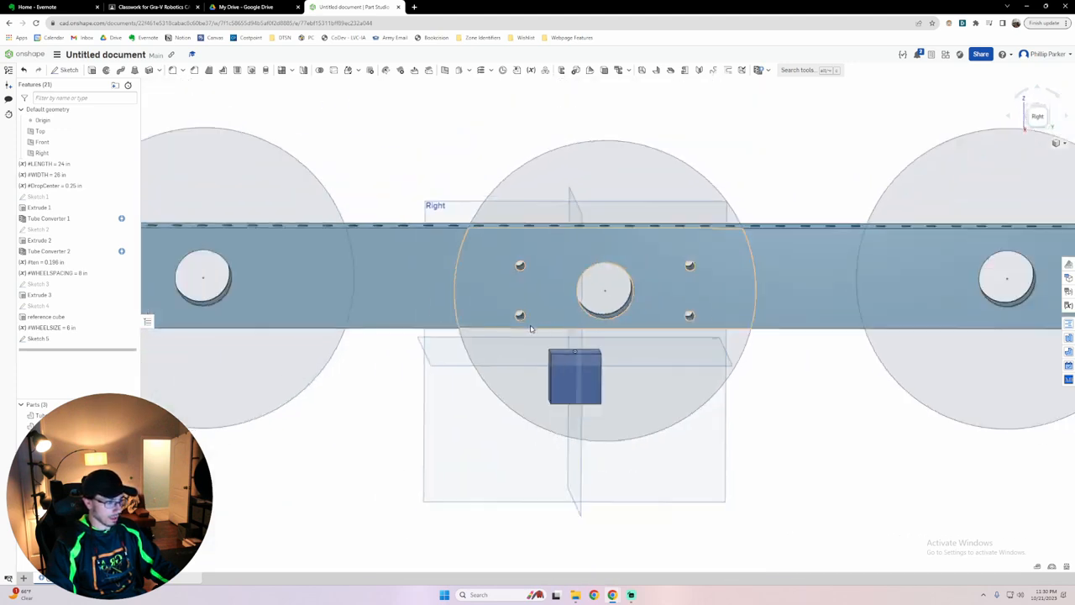
scroll(532, 332, down, 2)
click(1037, 115)
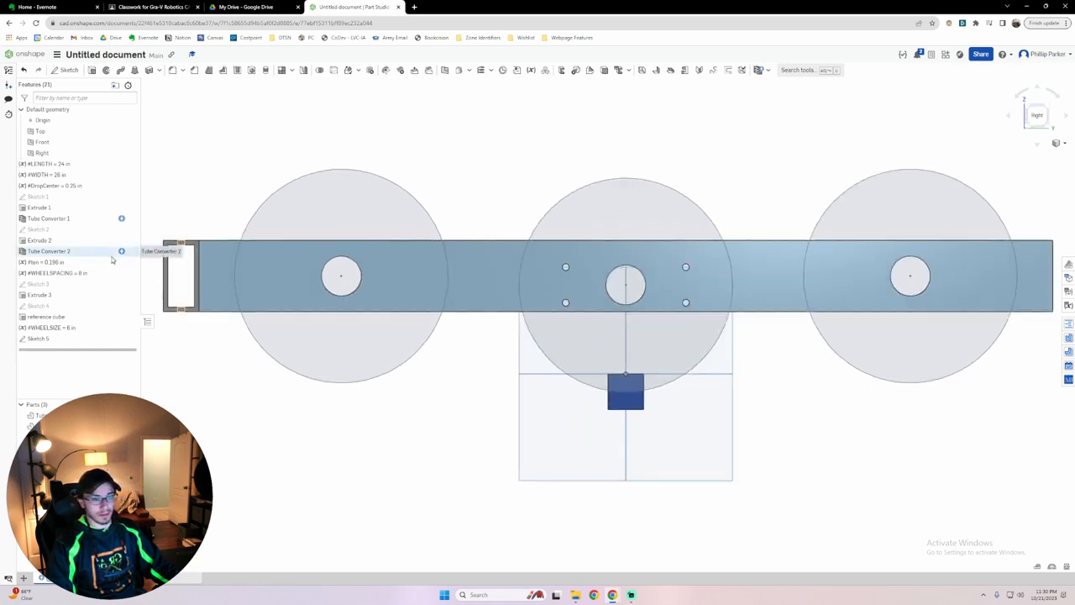
Set the DropCenter variable to 0.125 in.
double_click(65, 186)
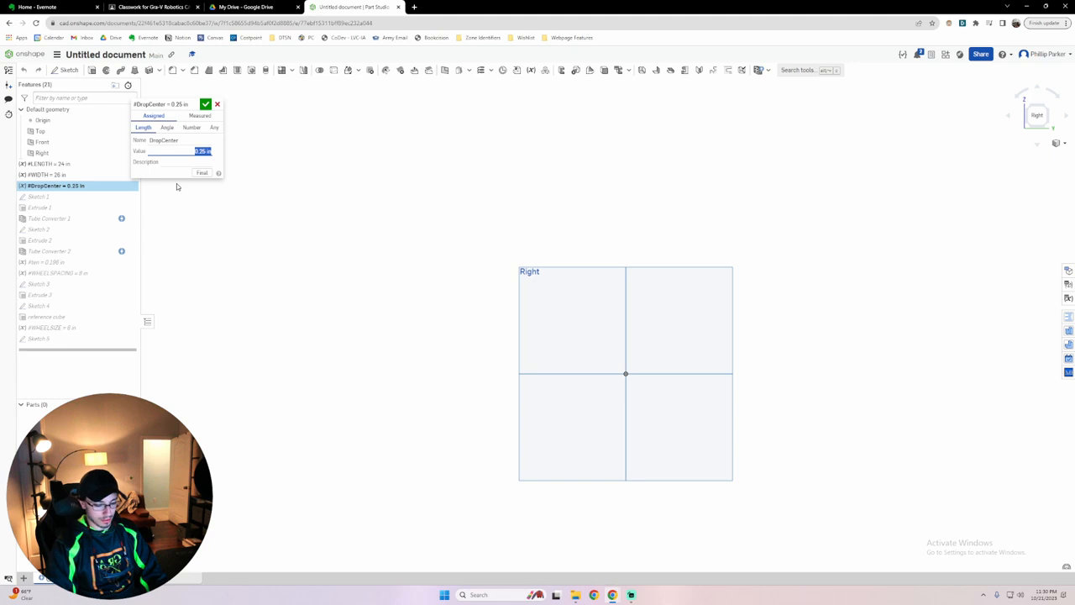
key(BackSpace)
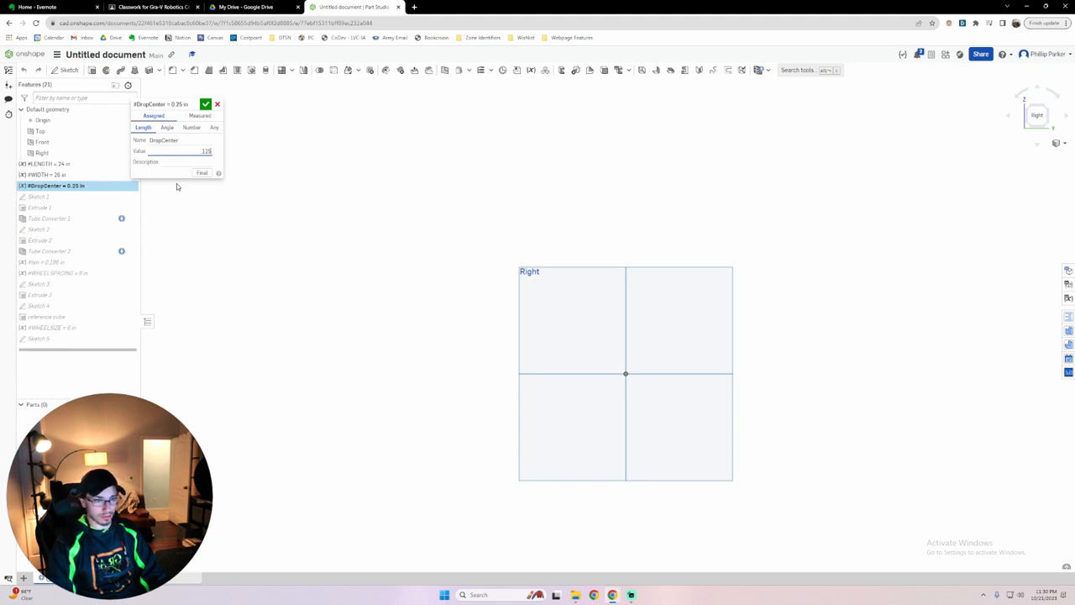
key(Return)
key(Return)
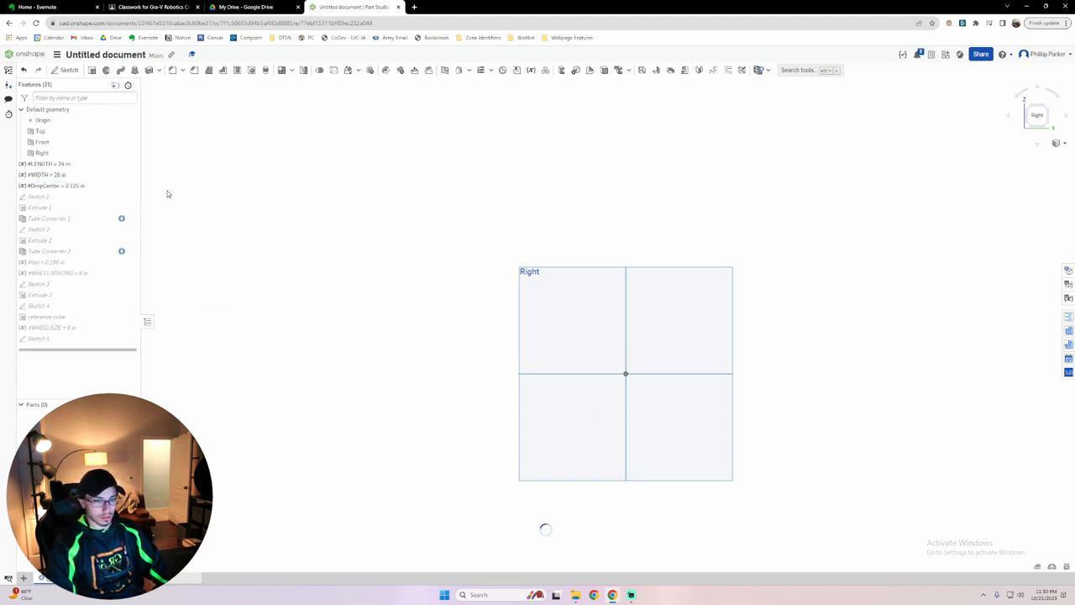
right_drag(474, 369, 459, 365)
click(1037, 115)
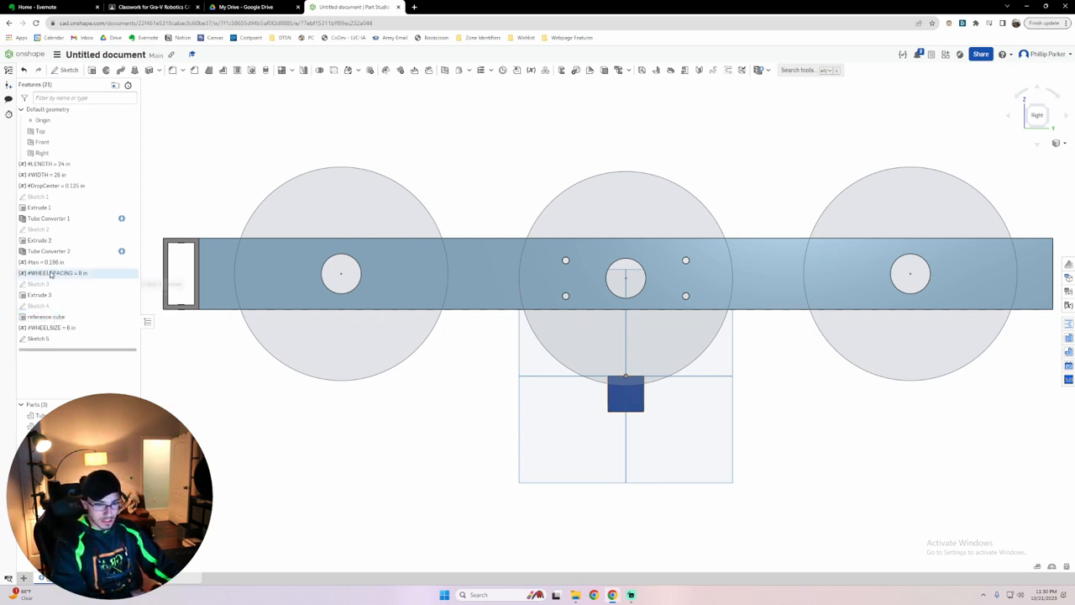
In Sketch 1, edit the expression for the tube centre's height above the origin, removing the operator between 3in and (#DropCenter).
double_click(55, 198)
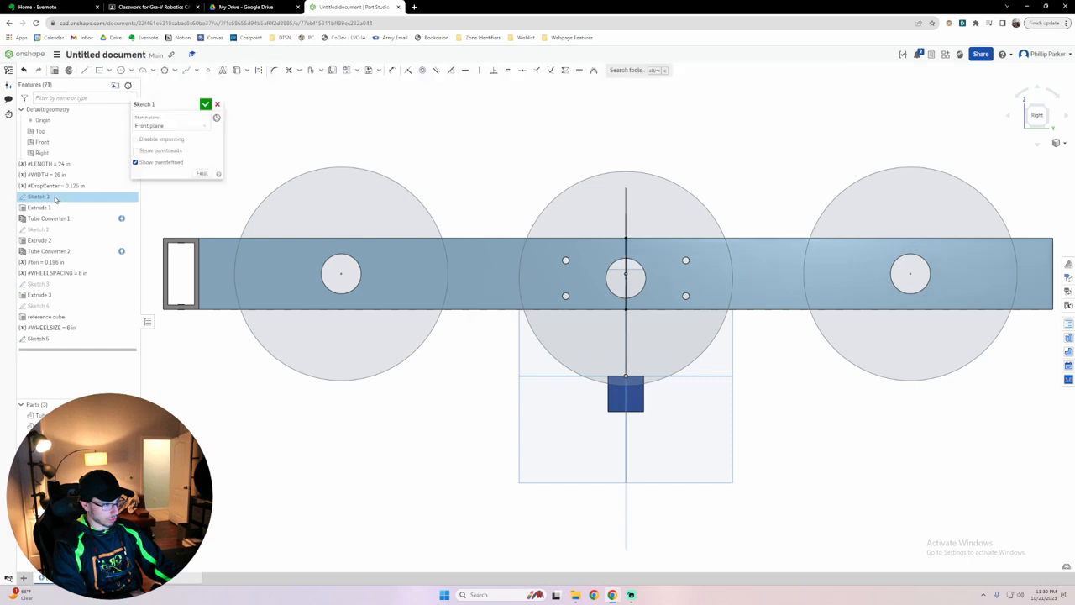
key(n)
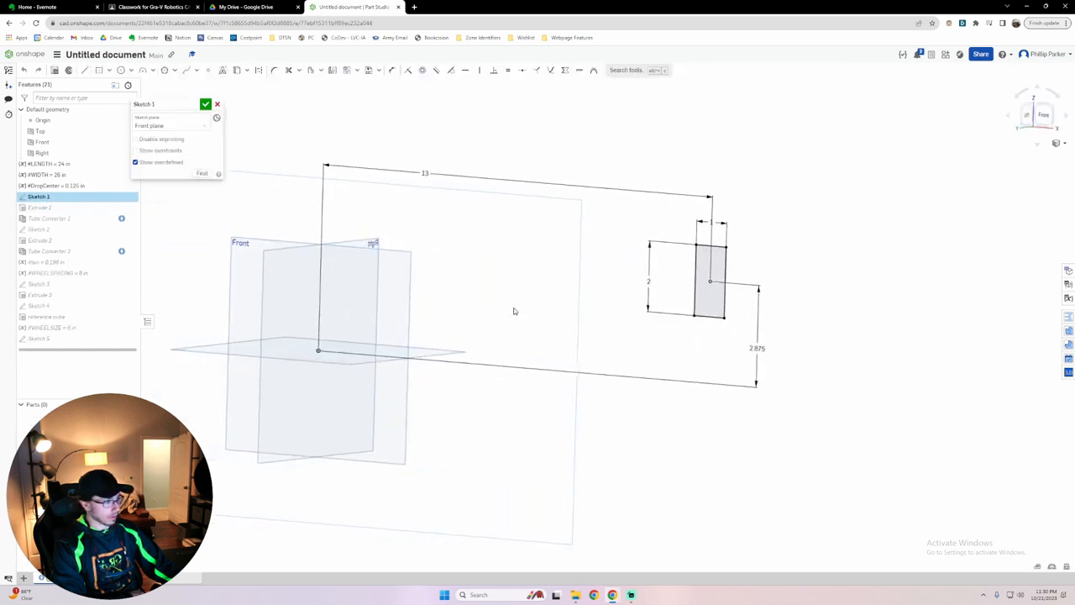
right_drag(453, 318, 495, 304)
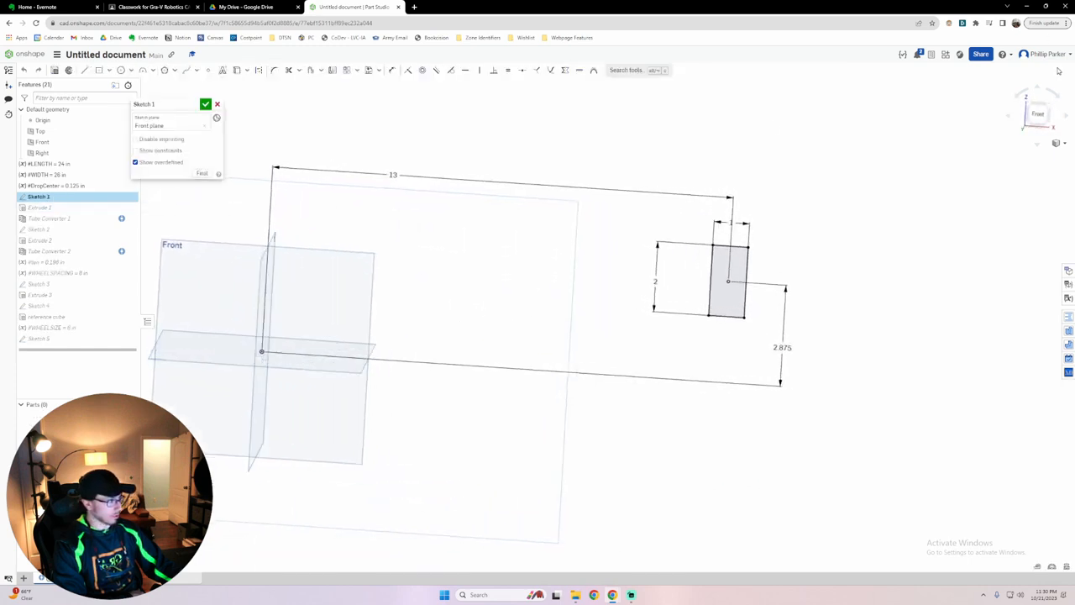
click(1032, 122)
middle_drag(882, 406, 720, 369)
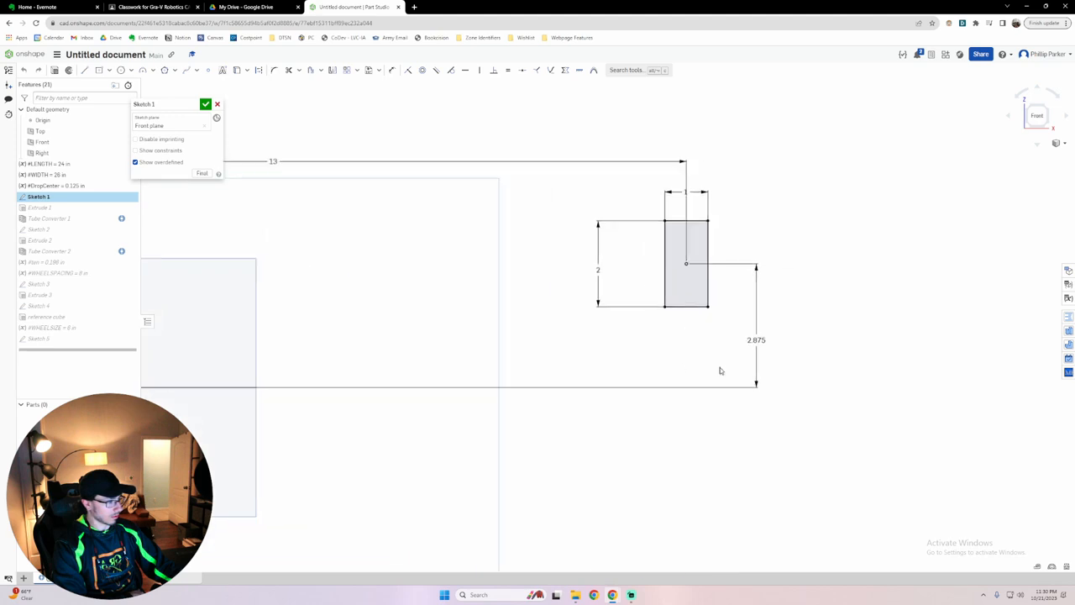
double_click(755, 340)
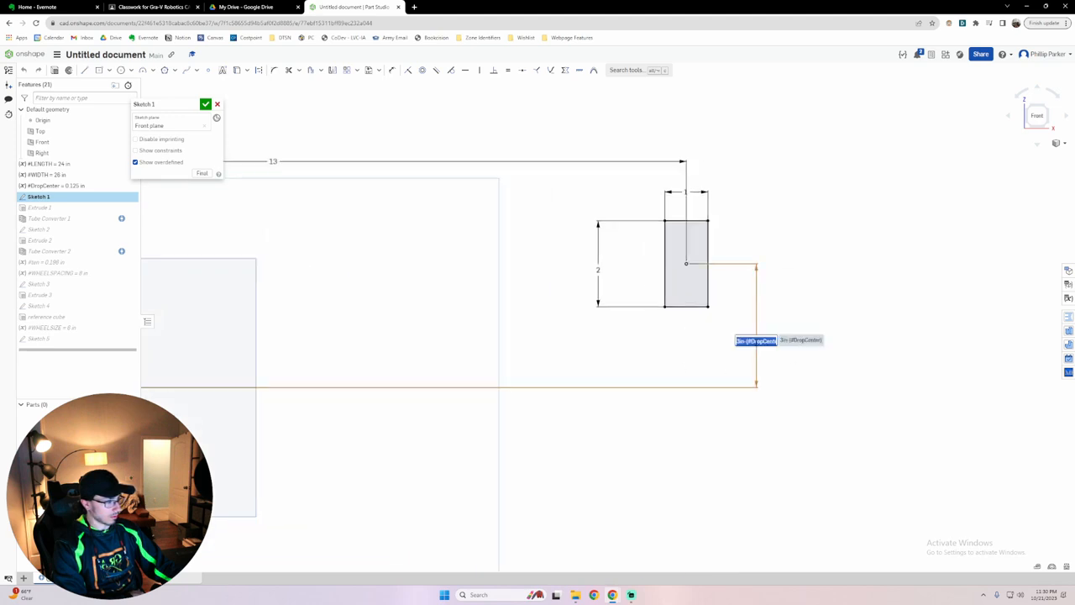
click(744, 340)
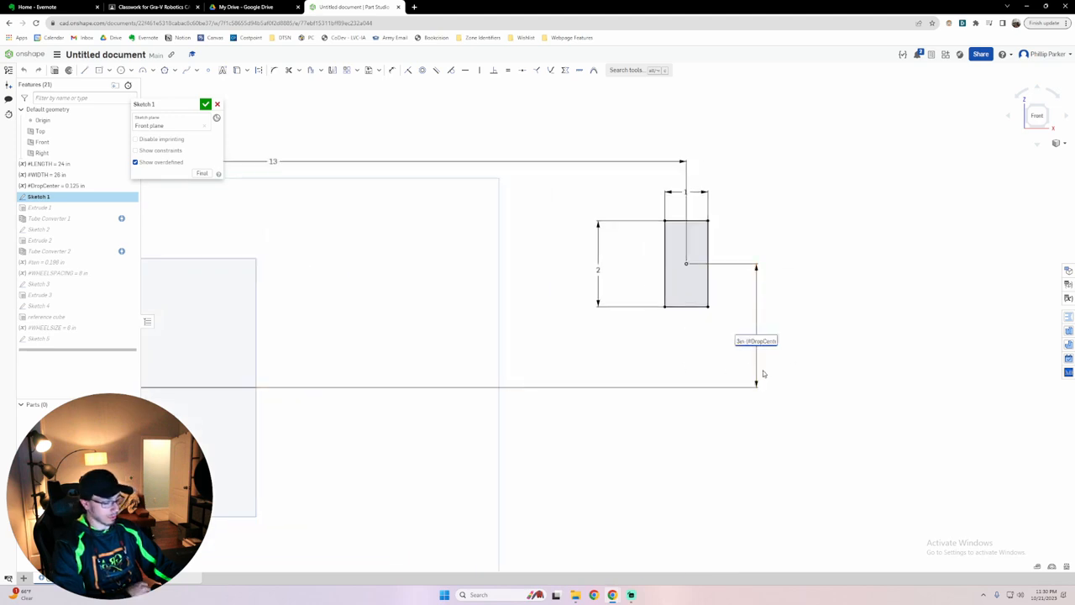
key(BackSpace)
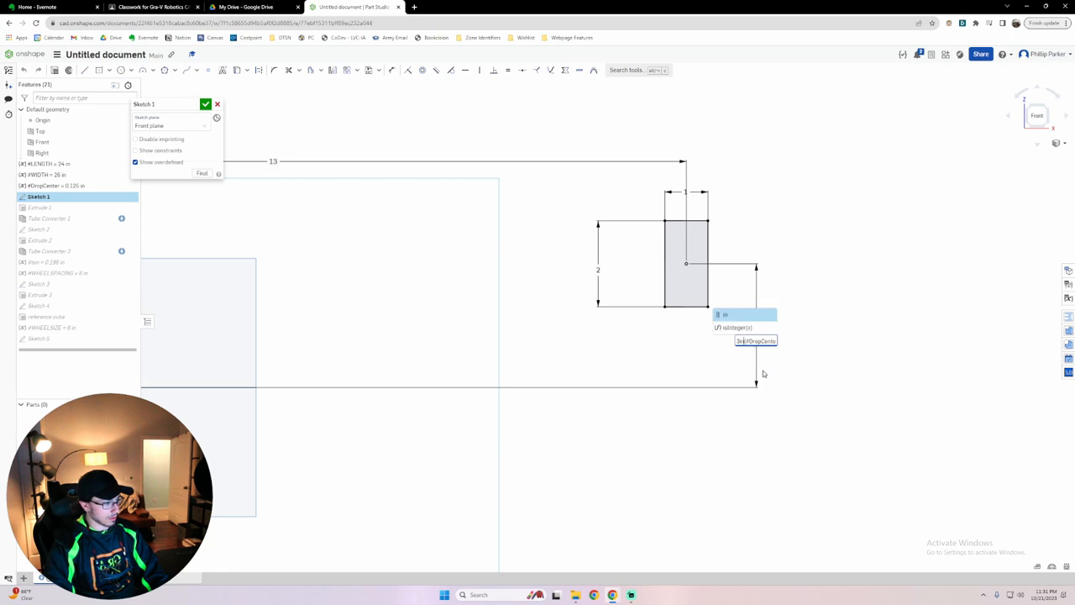
Set the rectangle center's vertical distance from the origin to 3in+(#DropCenter) and finish Sketch 1.
text(+()
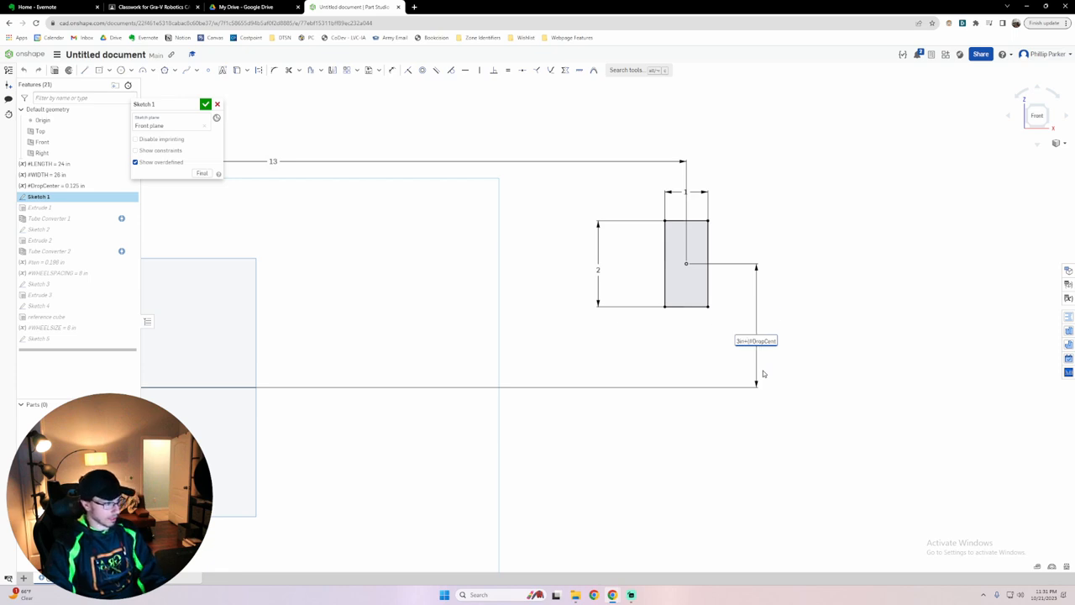
key(Return)
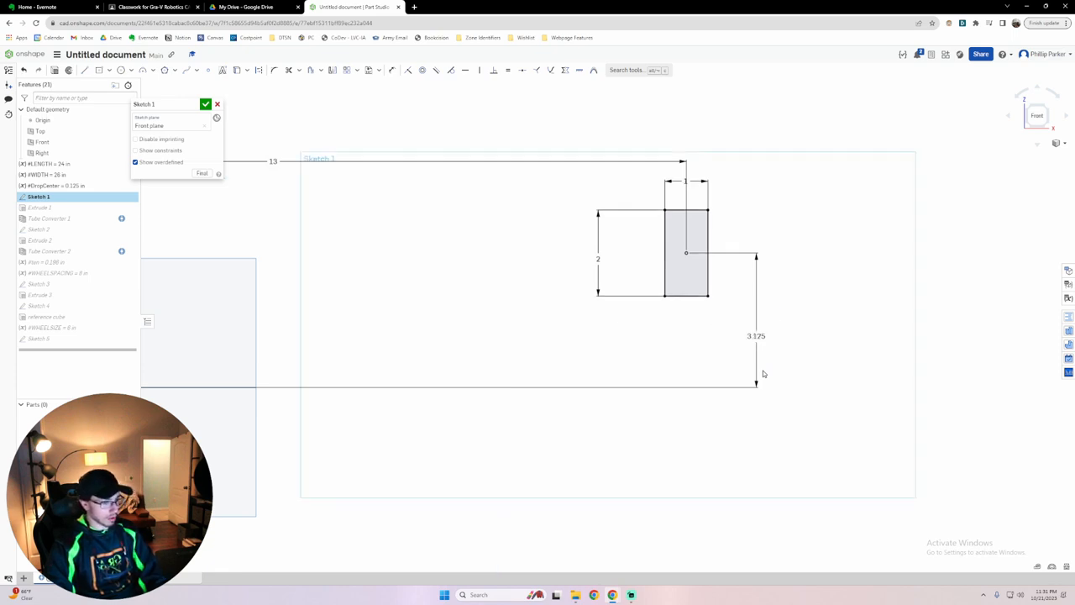
click(205, 103)
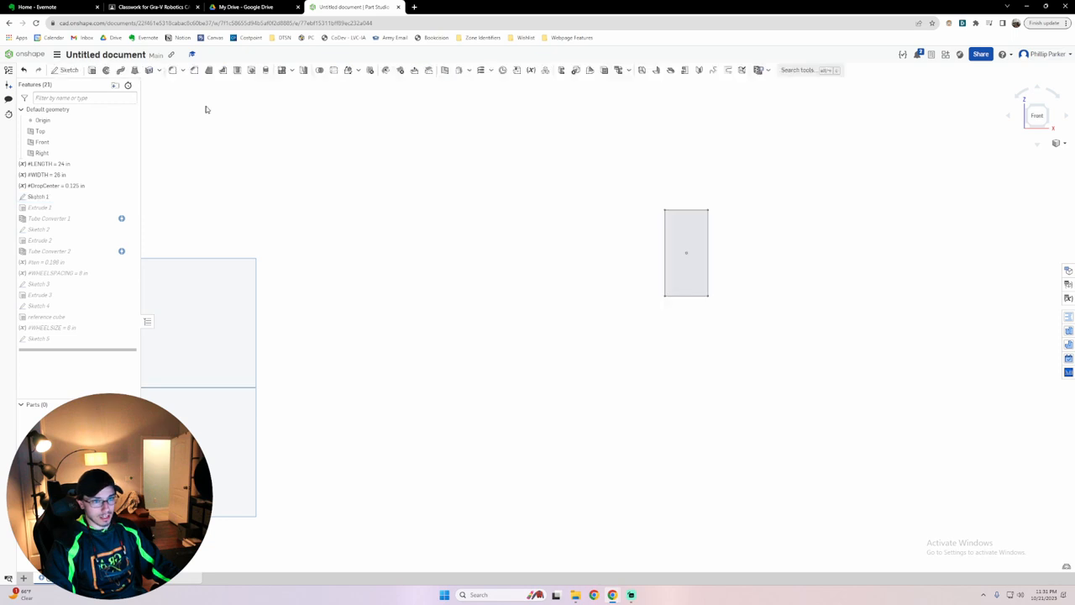
Examine from the right view how the middle wheel meets the ground plane and reference cube, and check the #DropCenter variable.
click(1060, 121)
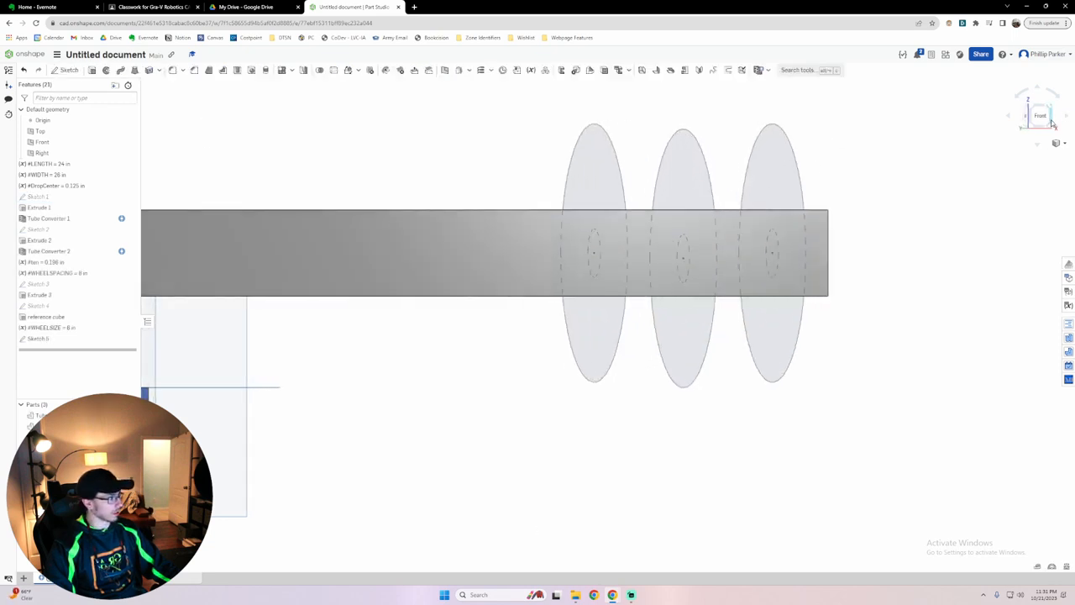
click(1051, 123)
scroll(786, 375, down, 2)
middle_drag(780, 376, 650, 341)
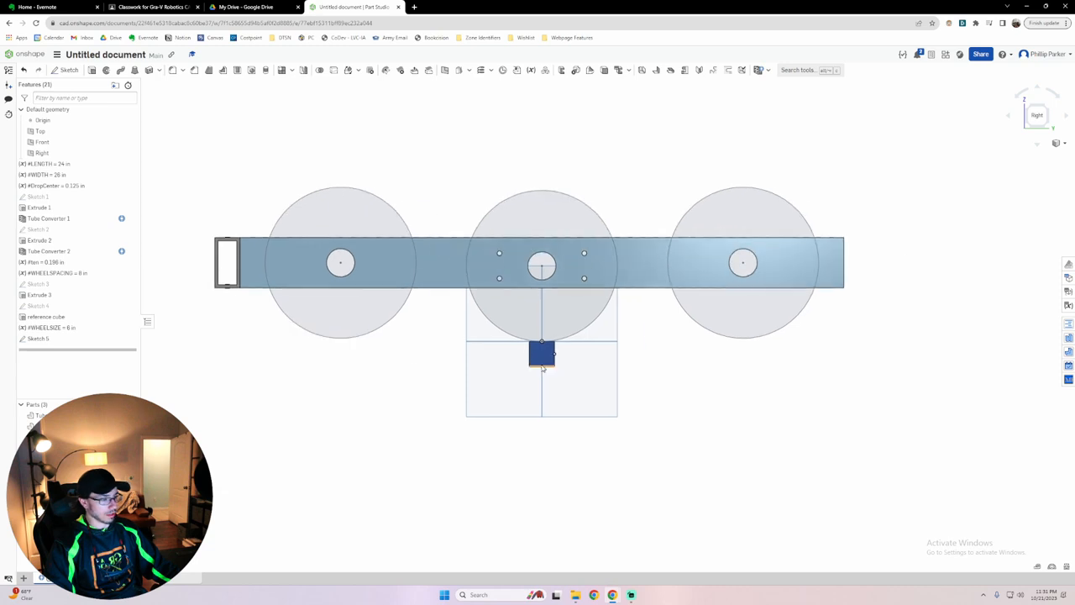
scroll(535, 344, up, 4)
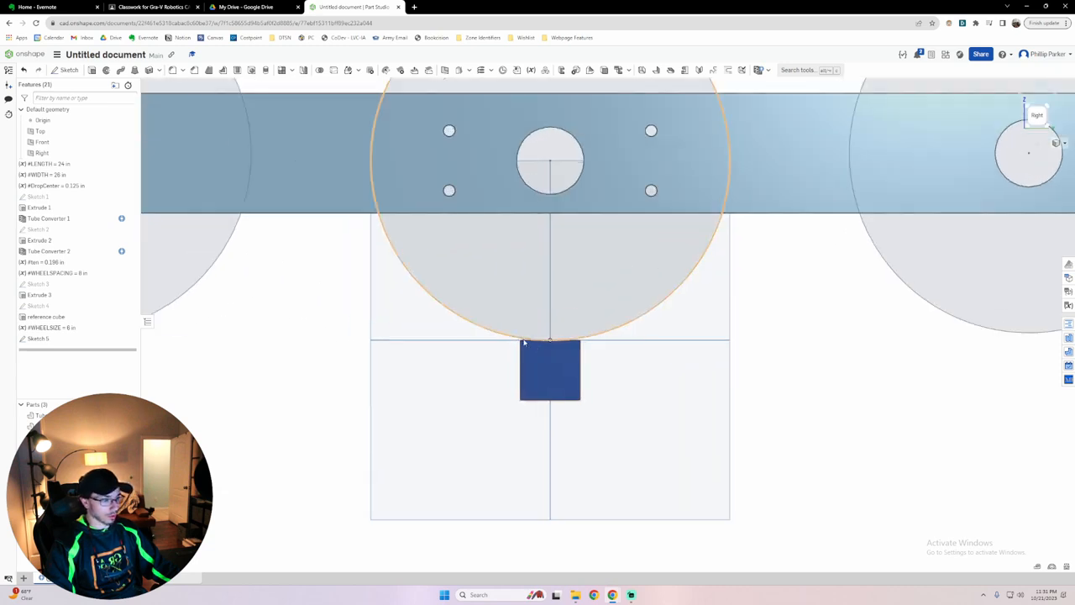
scroll(543, 344, down, 4)
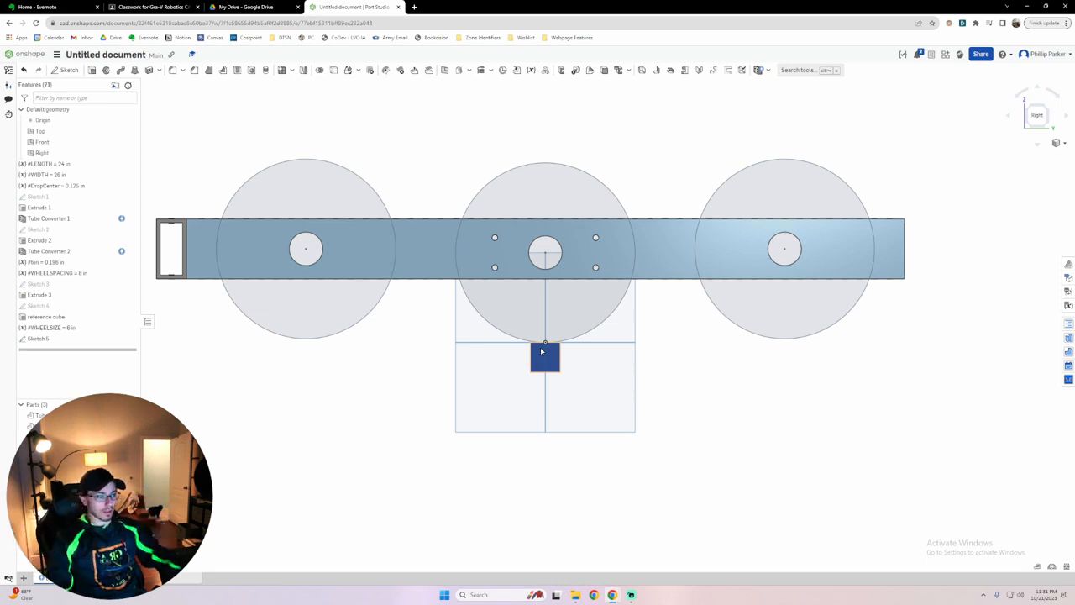
scroll(541, 349, up, 5)
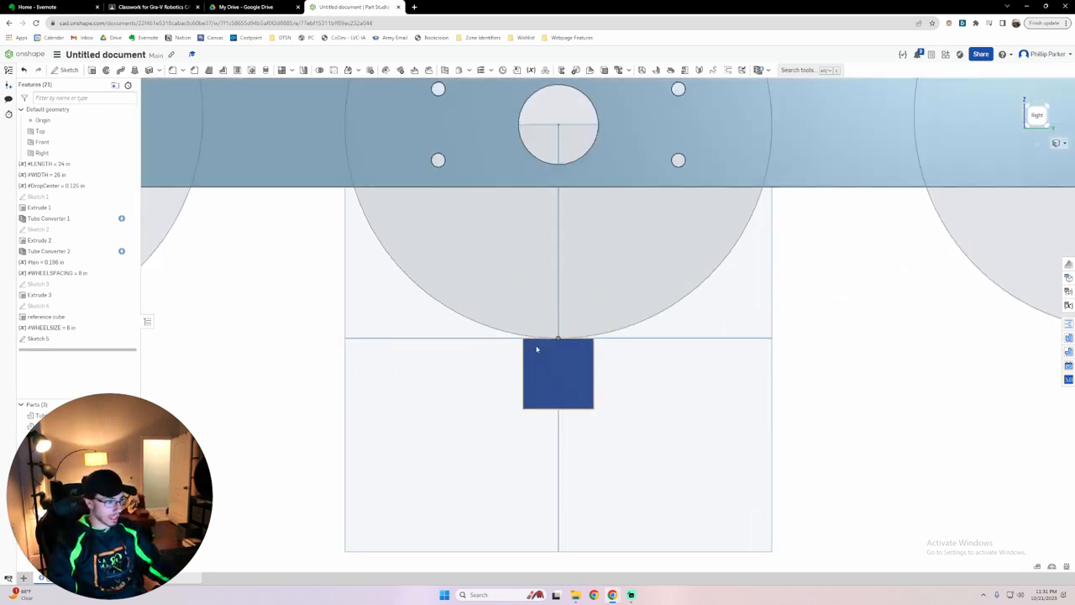
scroll(538, 349, down, 6)
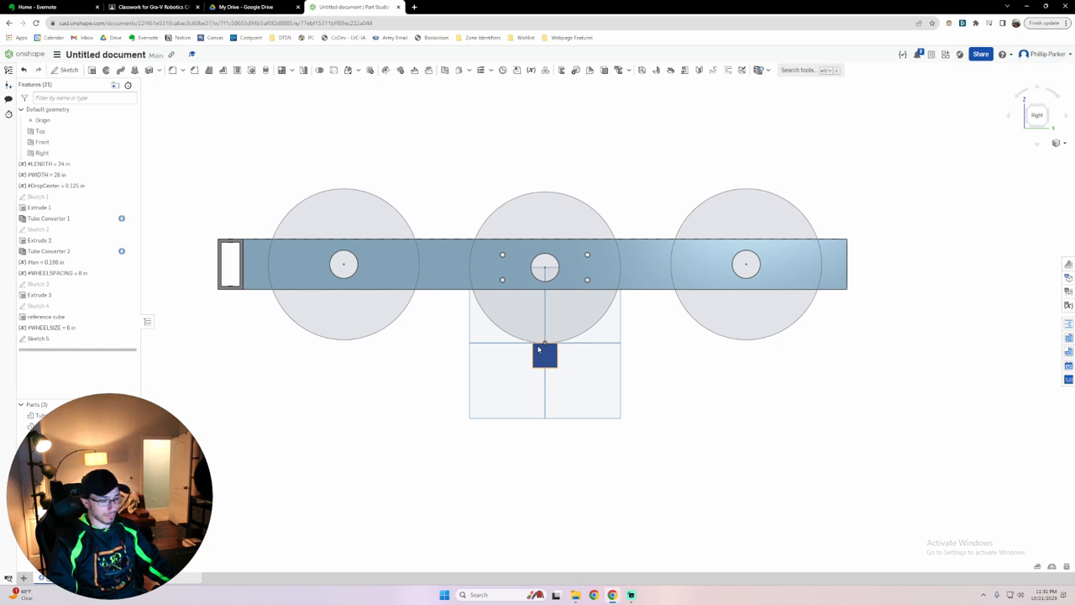
middle_drag(424, 351, 445, 340)
mouse_move(417, 355)
right_down()
mouse_move(439, 355)
mouse_move(415, 352)
right_up()
click(1037, 115)
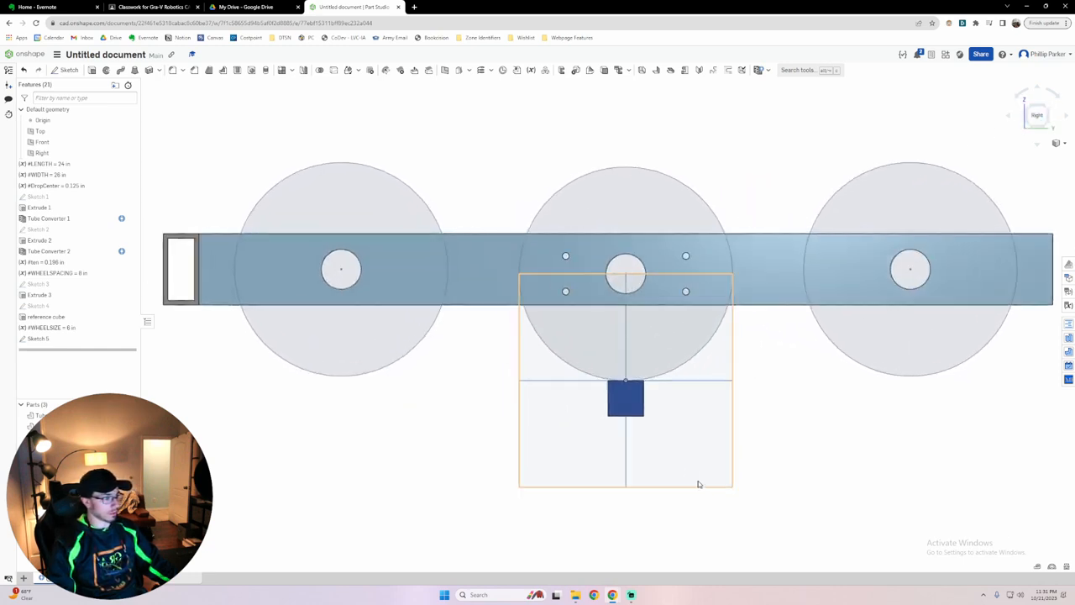
middle_drag(689, 471, 624, 444)
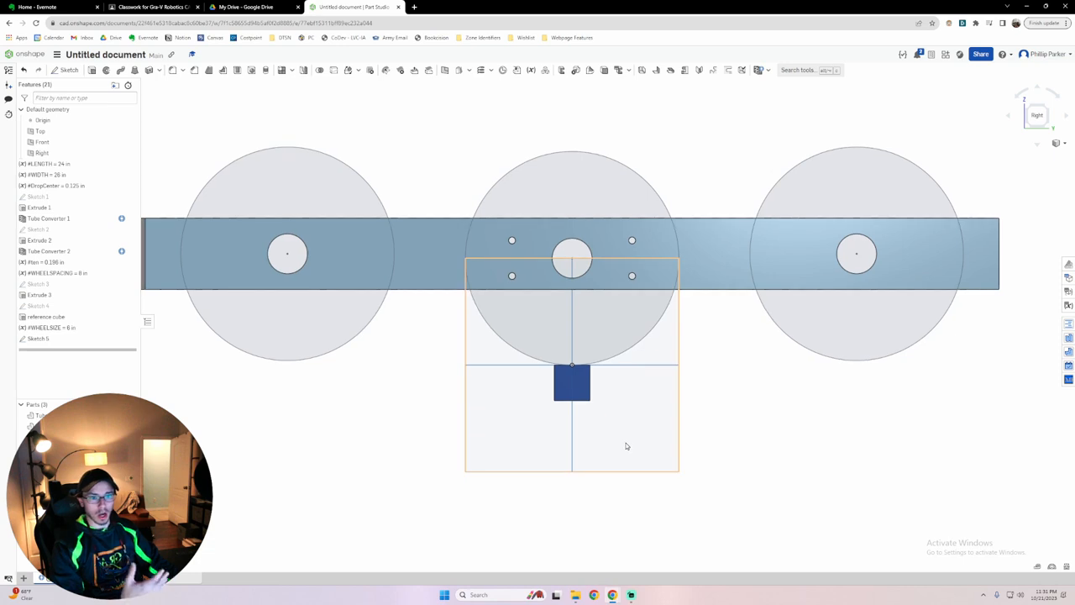
scroll(627, 446, up, 2)
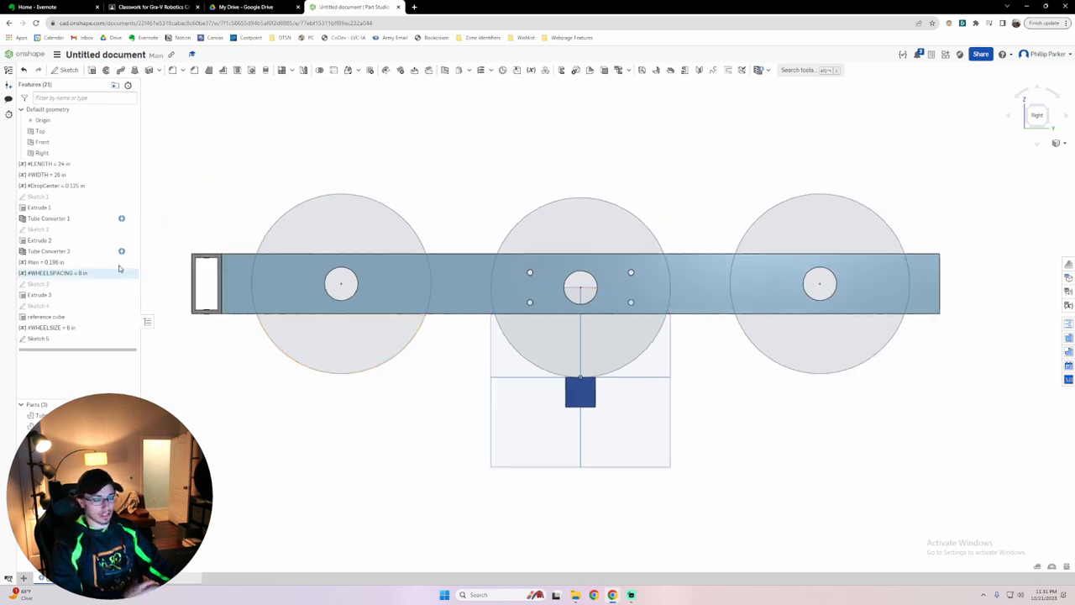
double_click(83, 186)
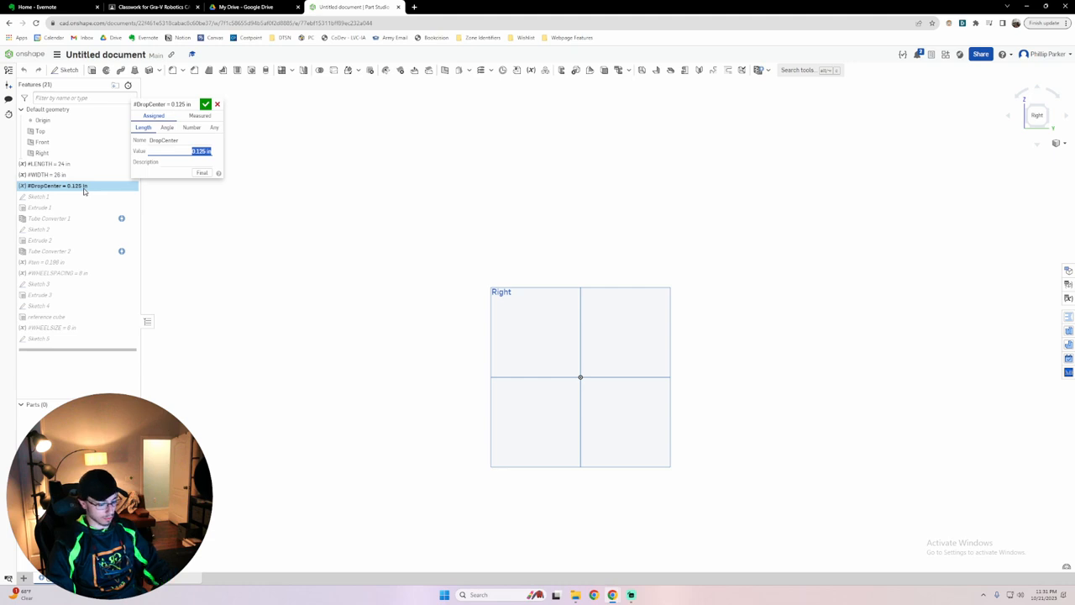
click(205, 104)
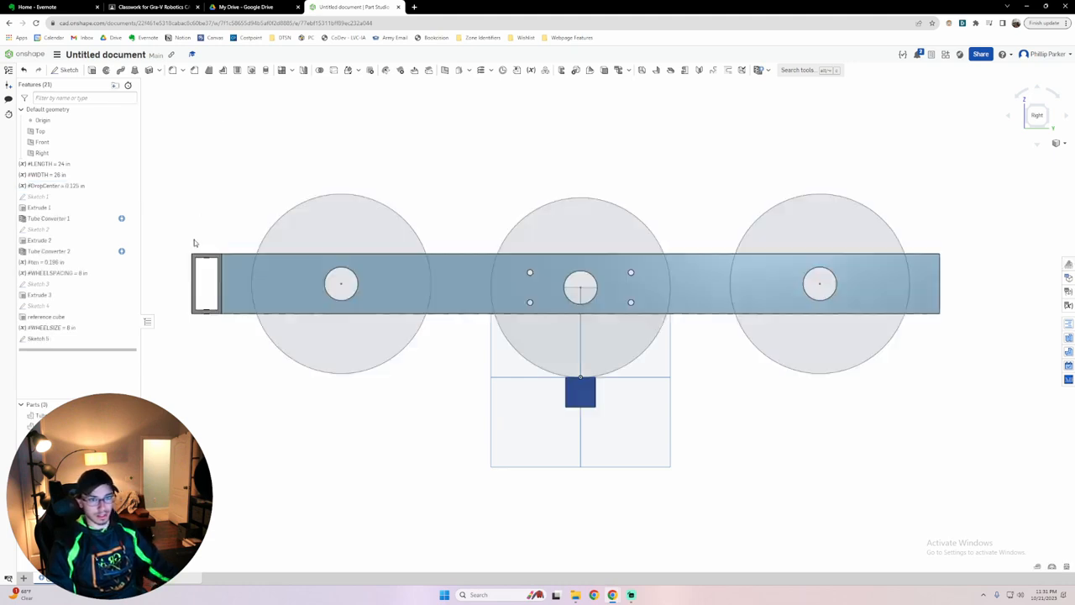
Set the #WHEELSIZE variable to 4 in.
double_click(75, 328)
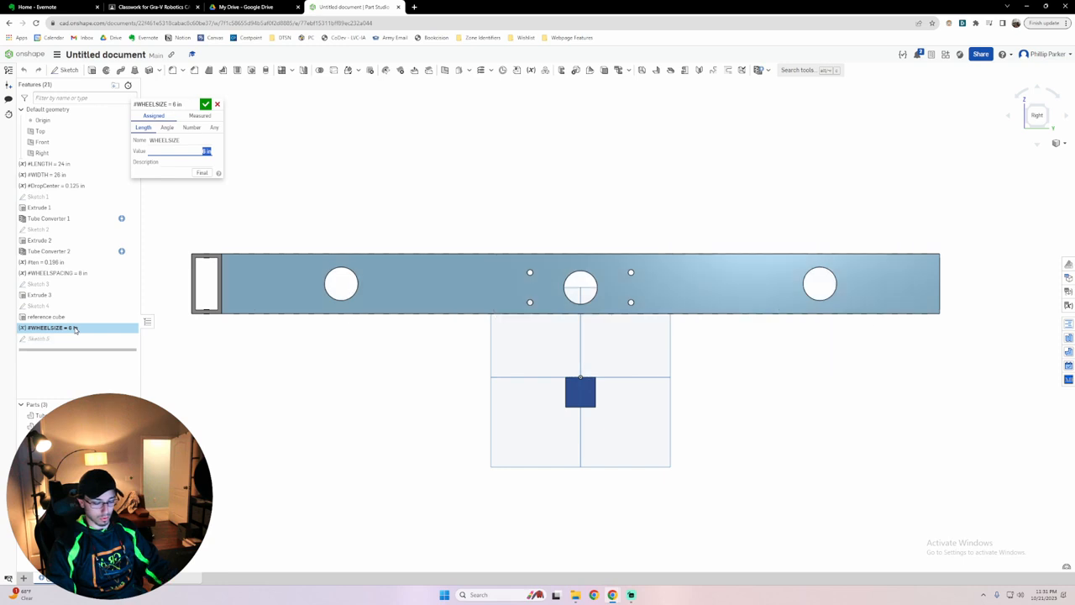
key(Return)
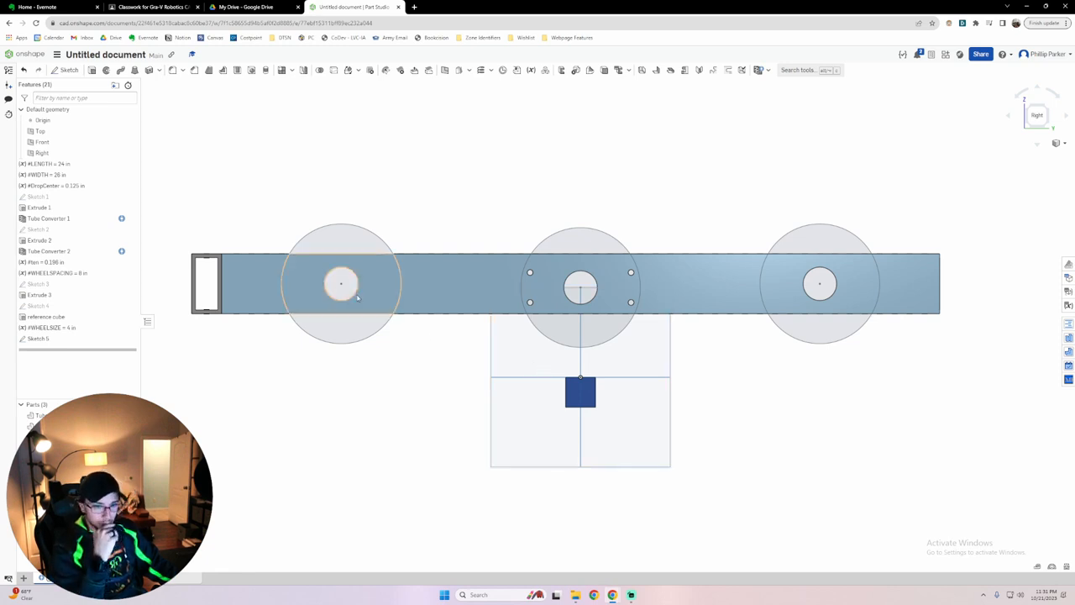
right_drag(249, 194, 310, 196)
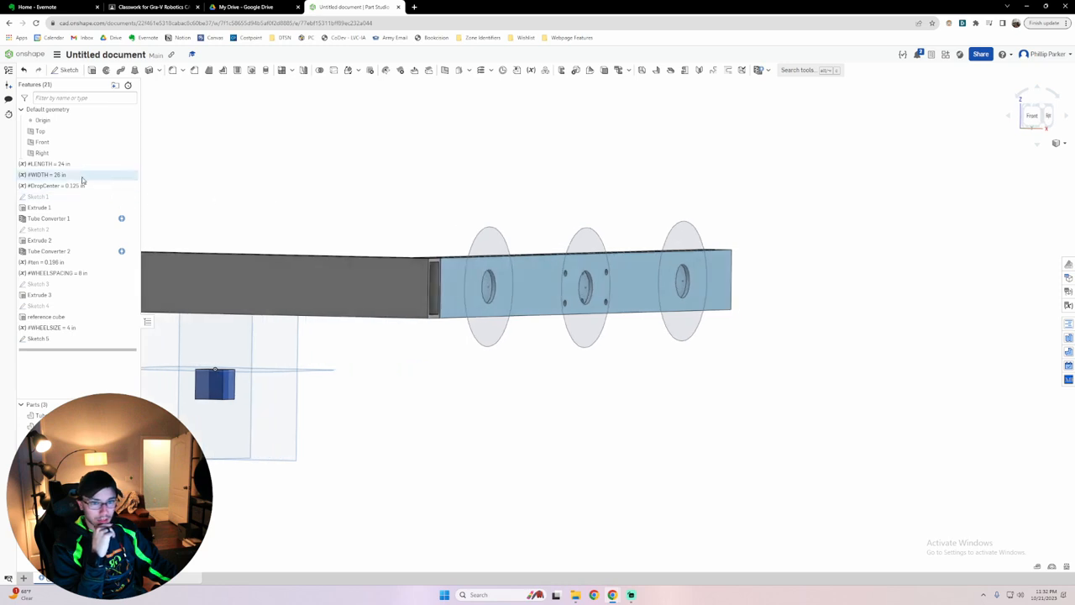
double_click(72, 200)
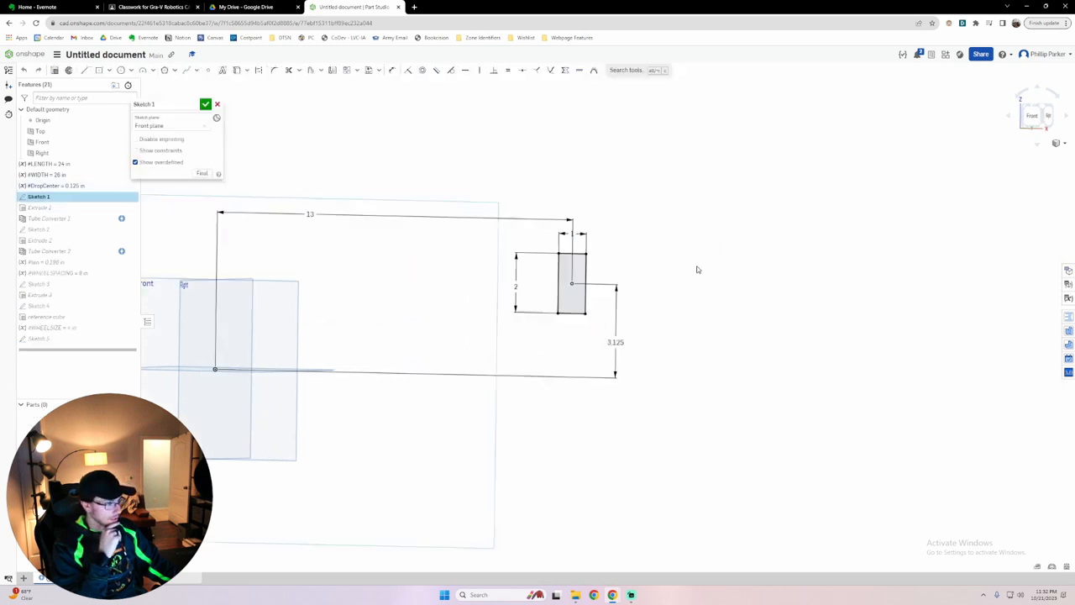
double_click(615, 342)
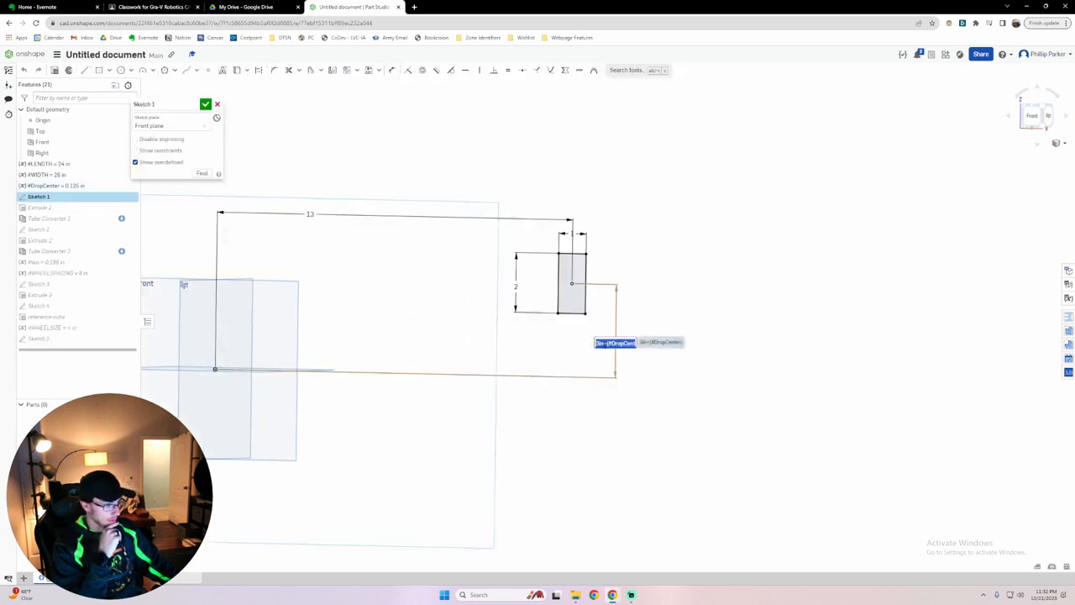
key(BackSpace)
key(BackSpace)
key(BackSpace)
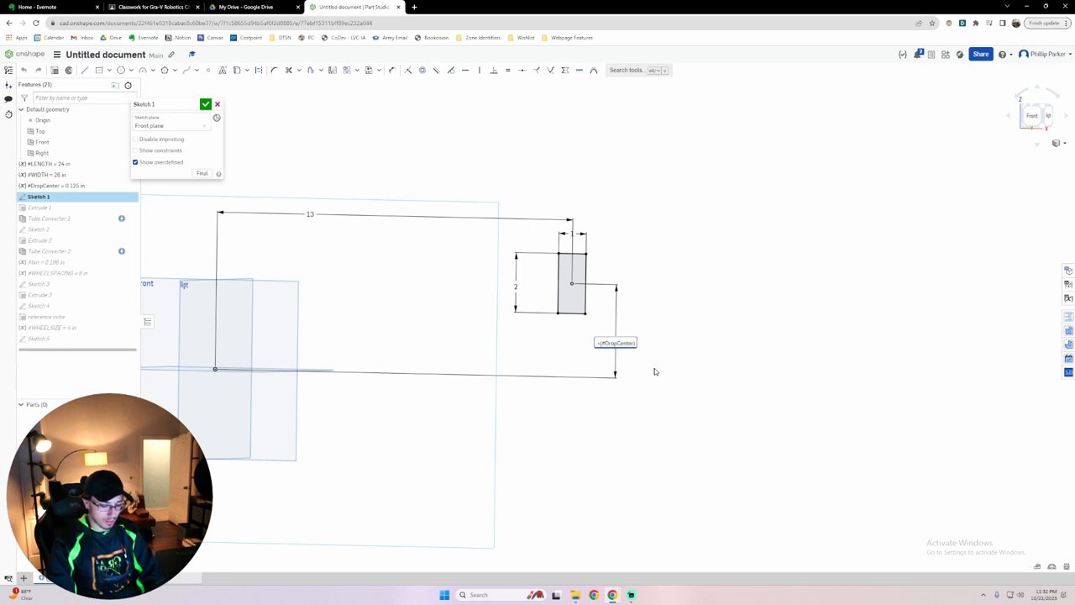
text(#Wh)
key(BackSpace)
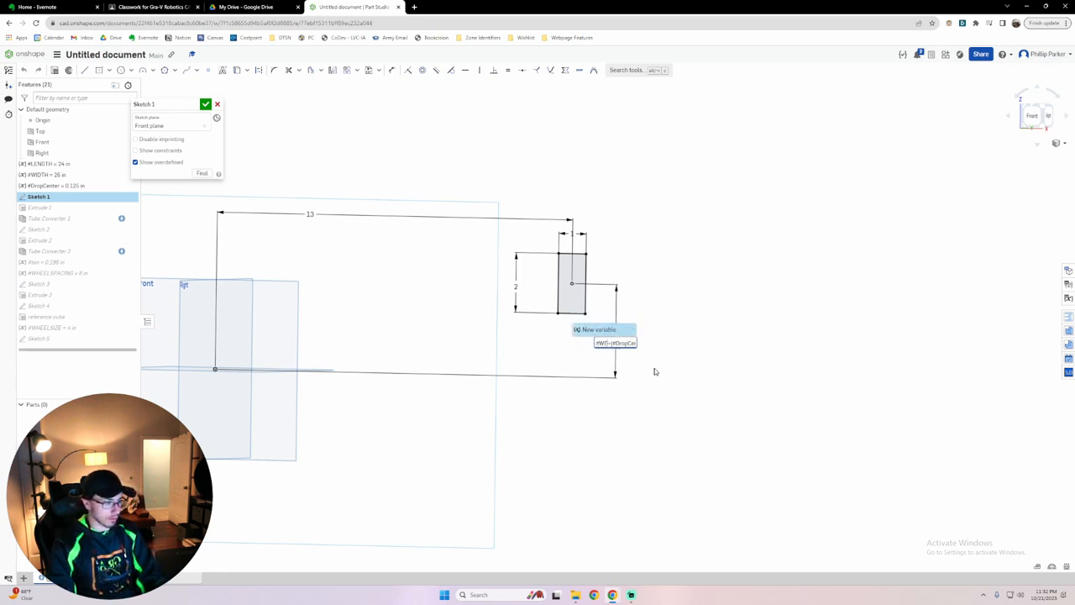
key(Escape)
key(Escape)
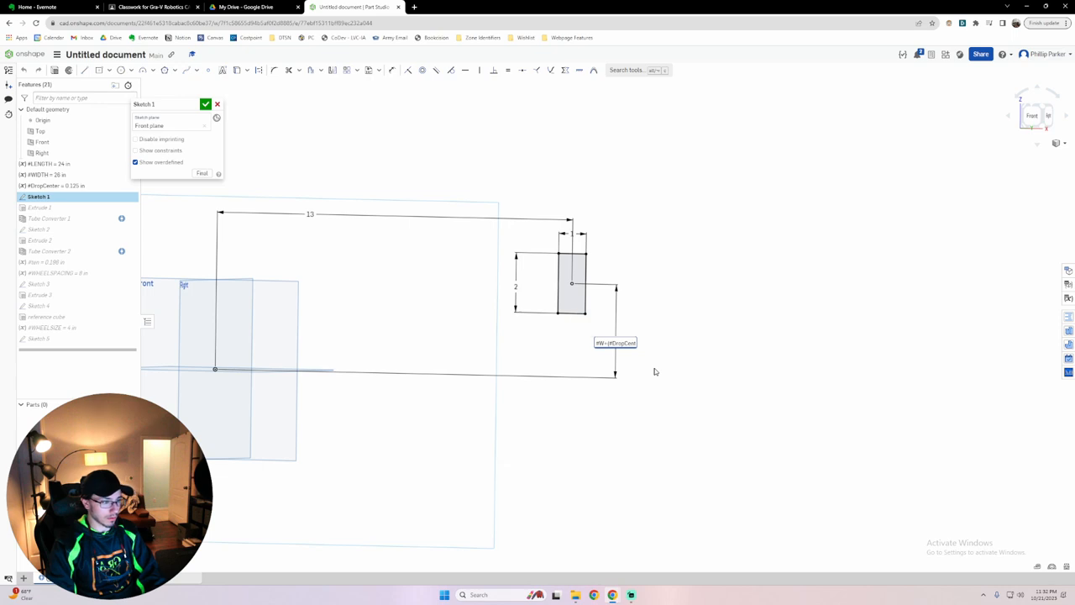
click(218, 105)
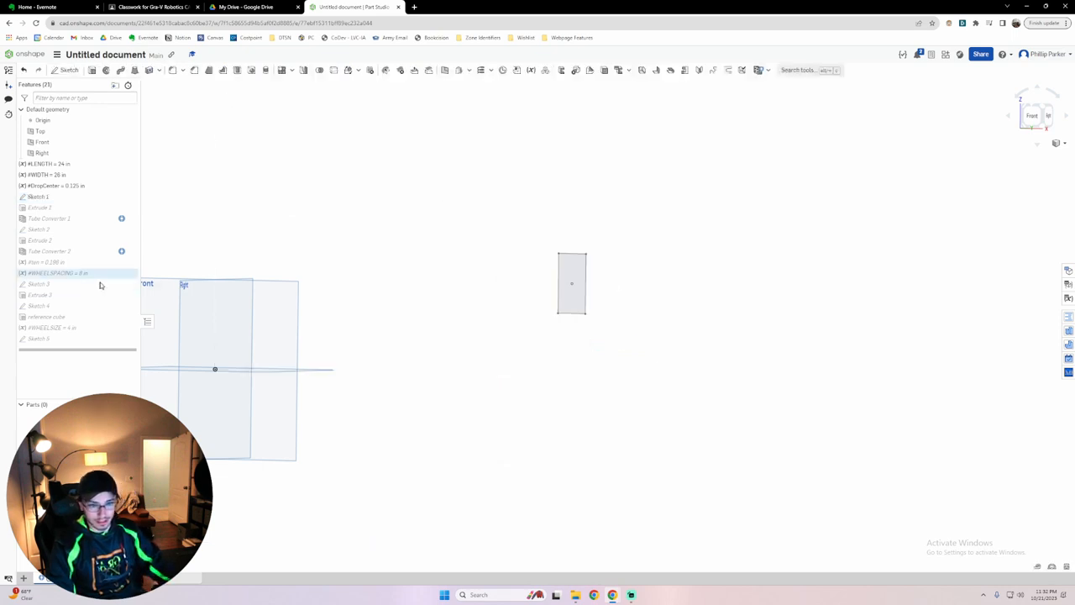
Move the #WHEELSIZE, #WHEELSPACING and #ten variables above Sketch 1 in the feature order, directly after #DropCenter.
drag(74, 258, 84, 197)
drag(77, 286, 87, 205)
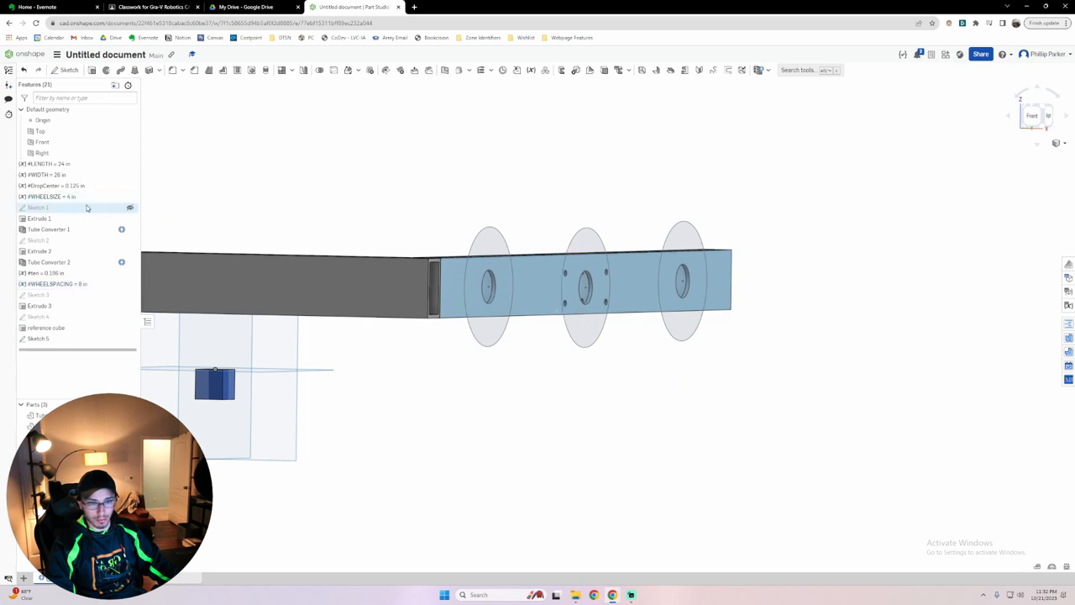
drag(72, 284, 84, 213)
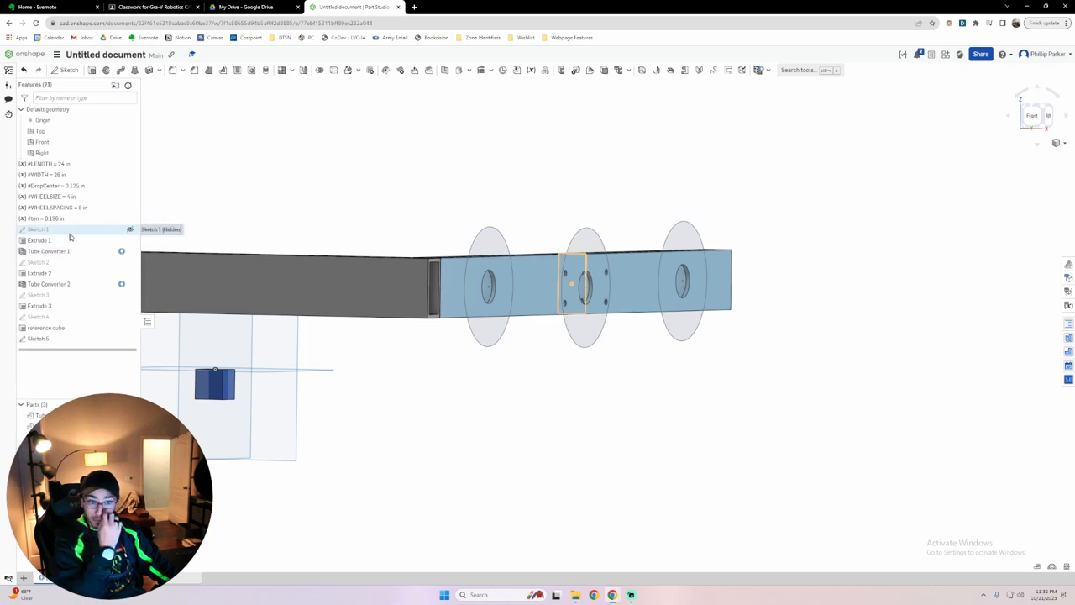
Set the rectangle's vertical distance from the origin in Sketch 1 to half of #WHEELSIZE plus #DropCenter, and finish the sketch.
double_click(71, 234)
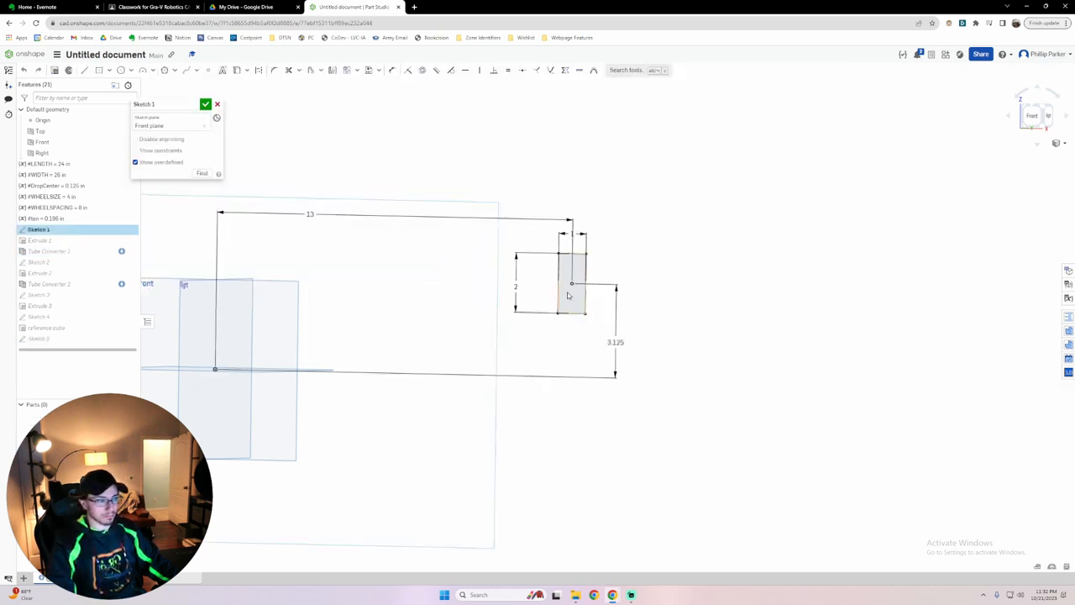
double_click(616, 342)
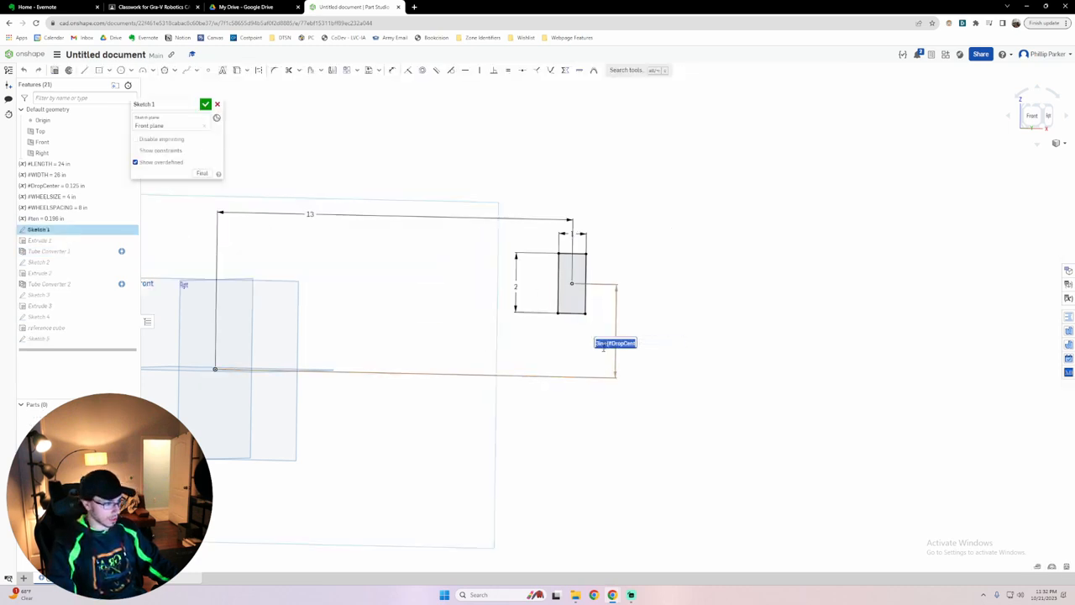
click(602, 344)
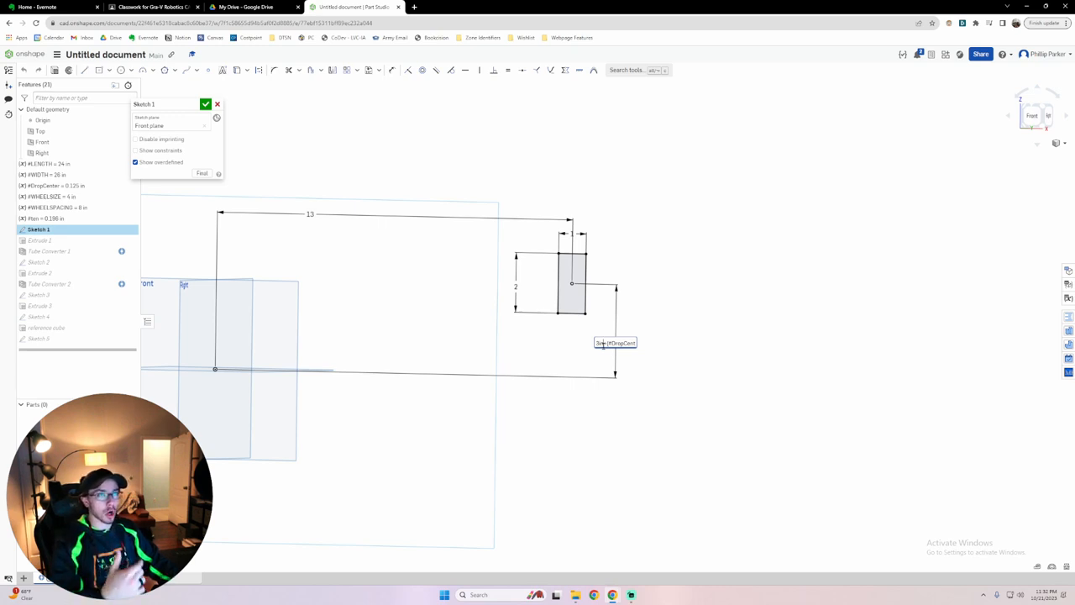
key(BackSpace)
key(BackSpace)
key(BackSpace)
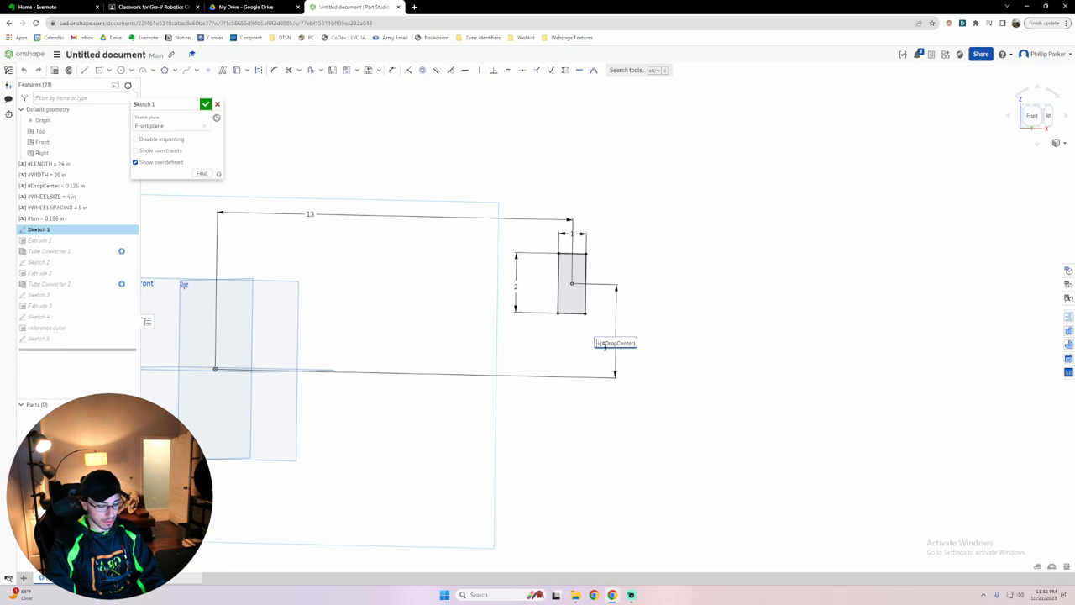
text(()
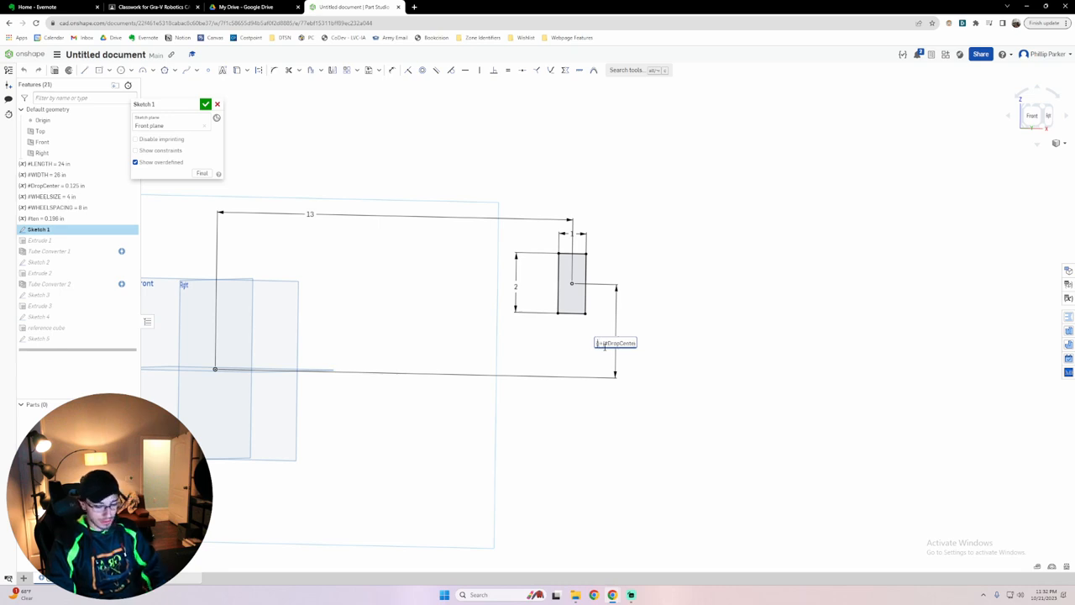
text(#)
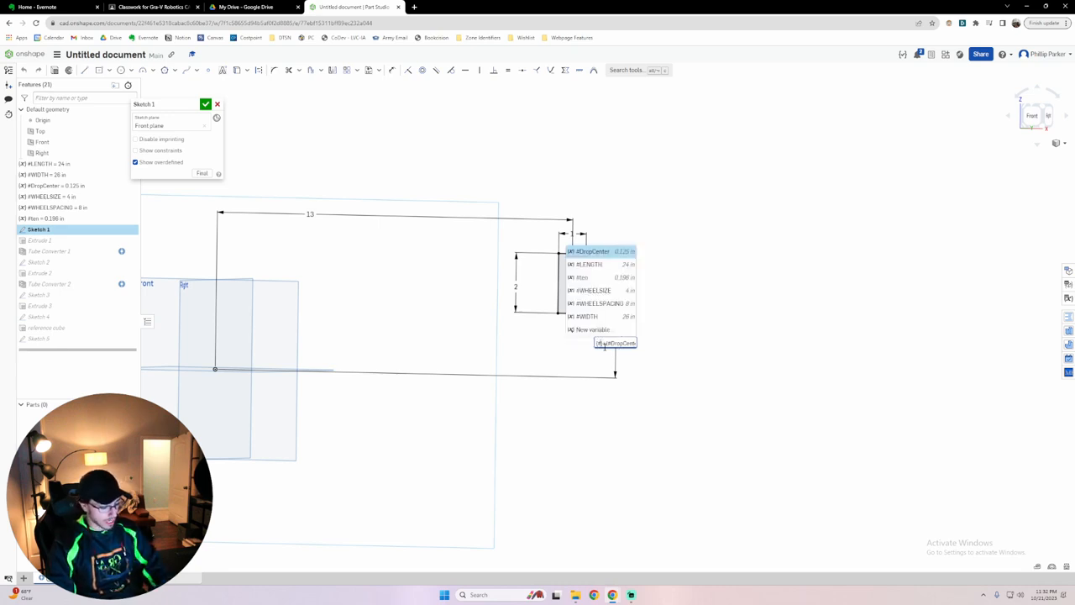
key(Down)
key(Down)
key(Down)
key(Return)
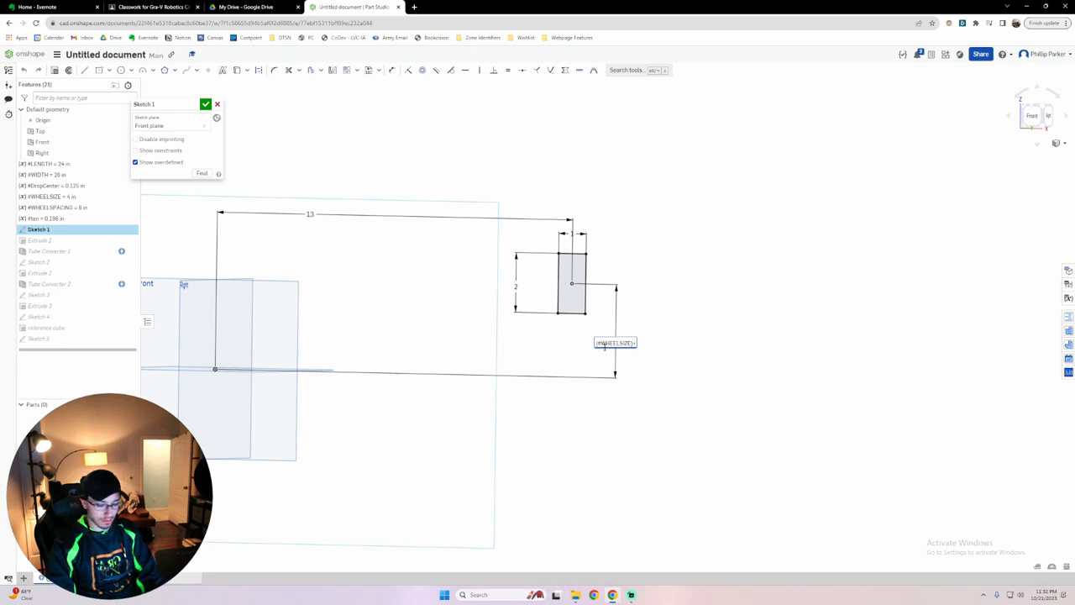
key(Return)
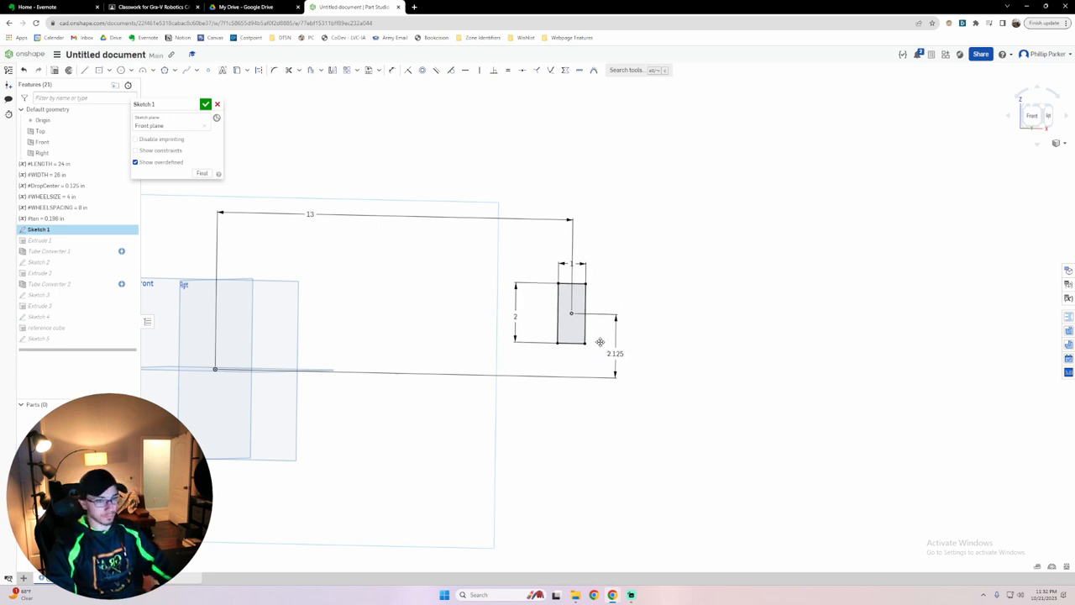
click(206, 104)
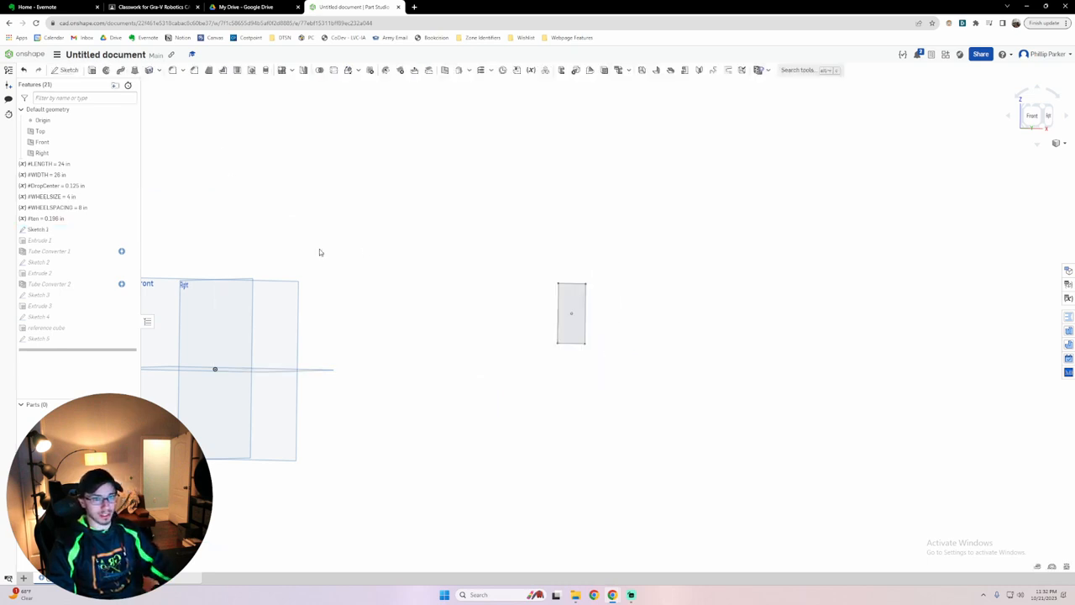
click(1050, 113)
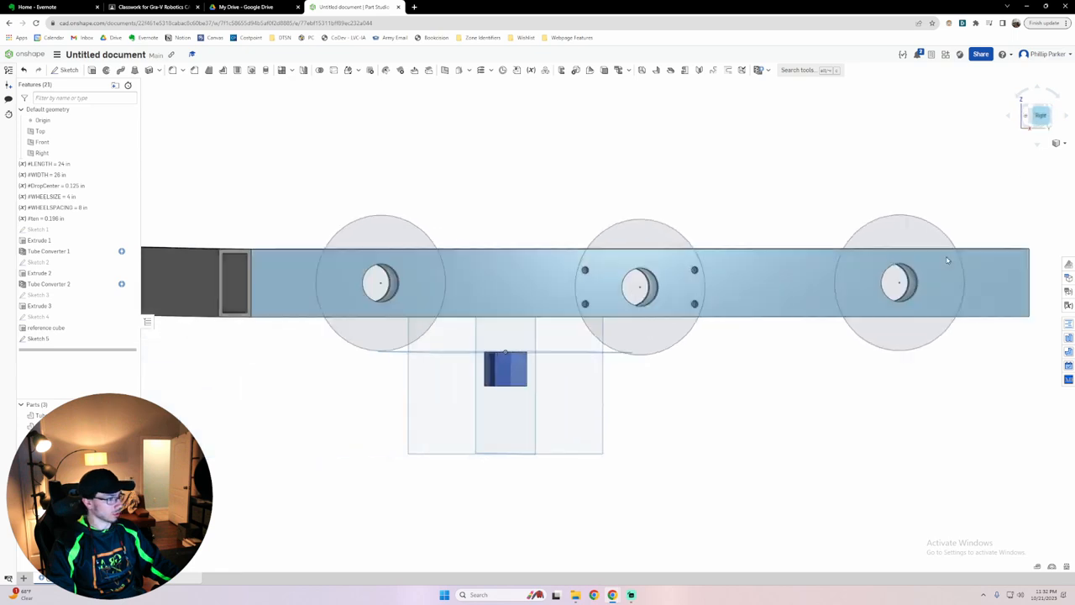
Set the #WHEELSIZE variable to 6 in and check the wheels against the ground plane and reference cube from the right view.
scroll(541, 332, up, 1)
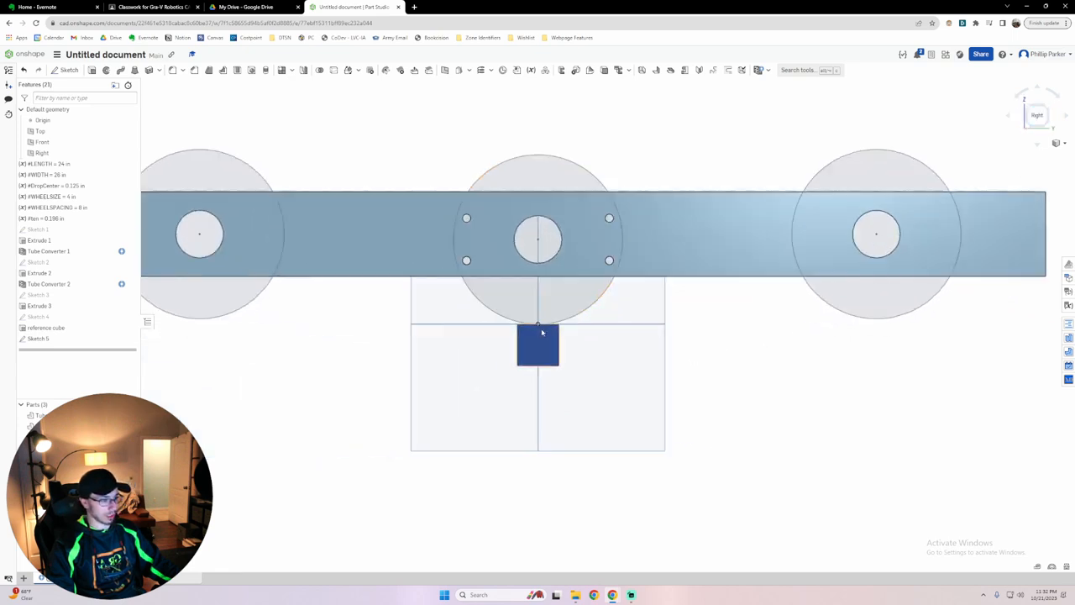
scroll(541, 332, down, 3)
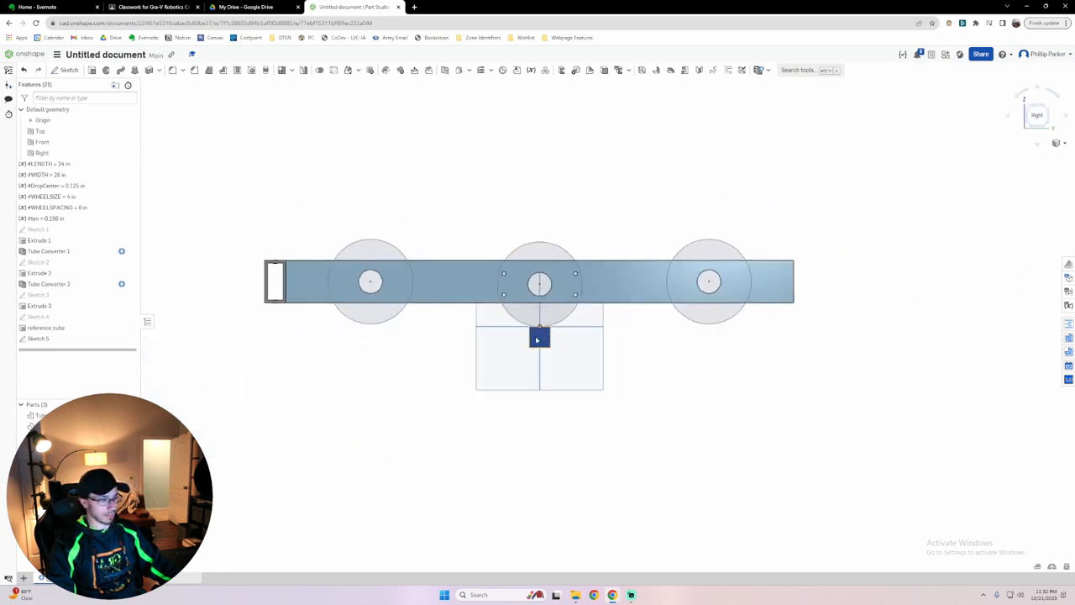
double_click(78, 198)
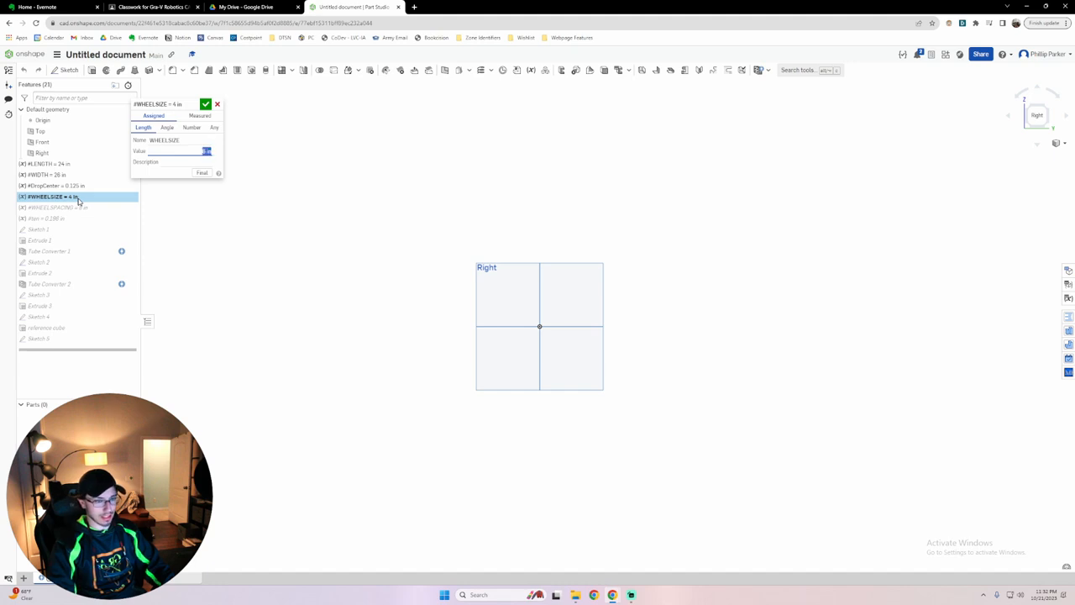
key(Return)
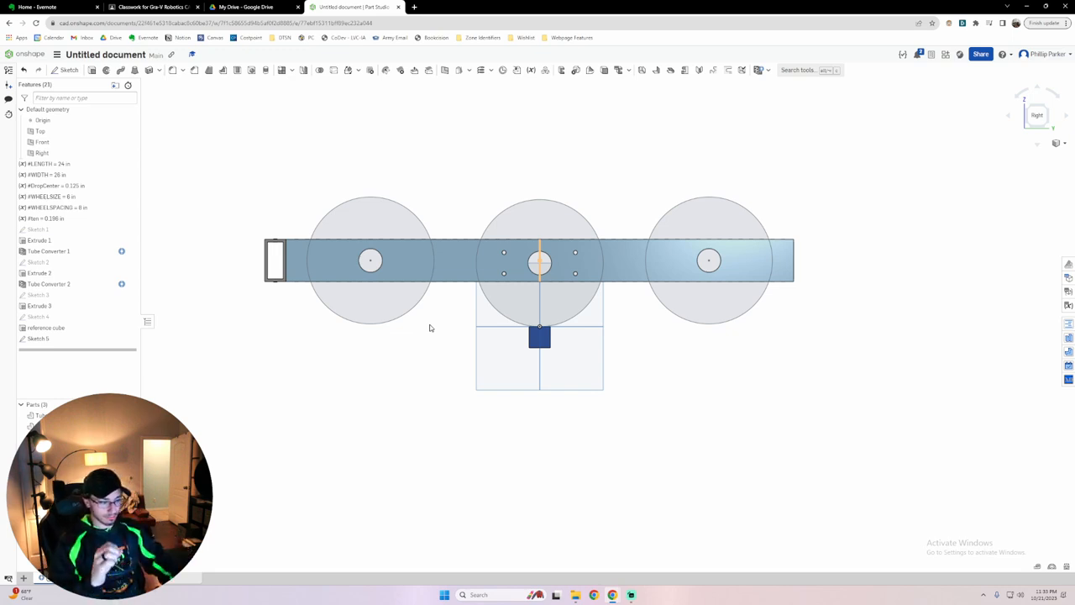
right_drag(515, 336, 449, 372)
click(1039, 113)
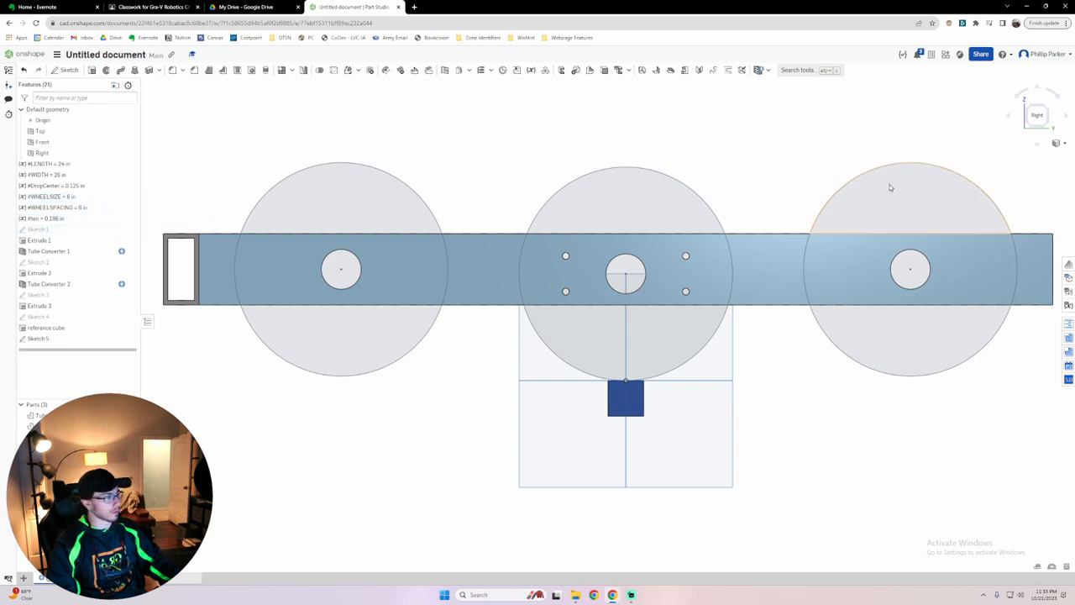
click(1031, 110)
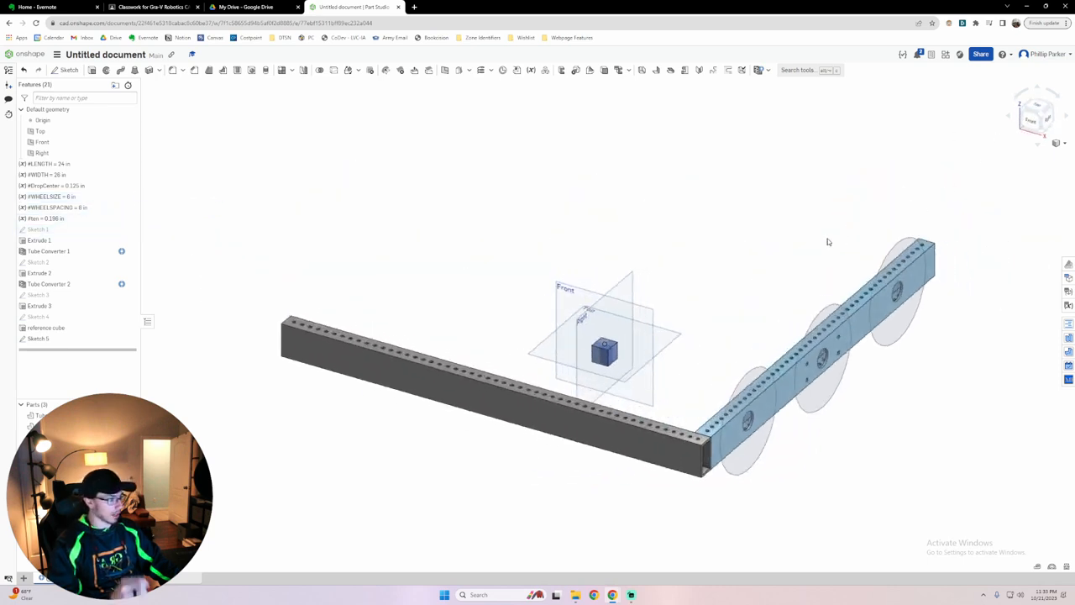
click(1047, 119)
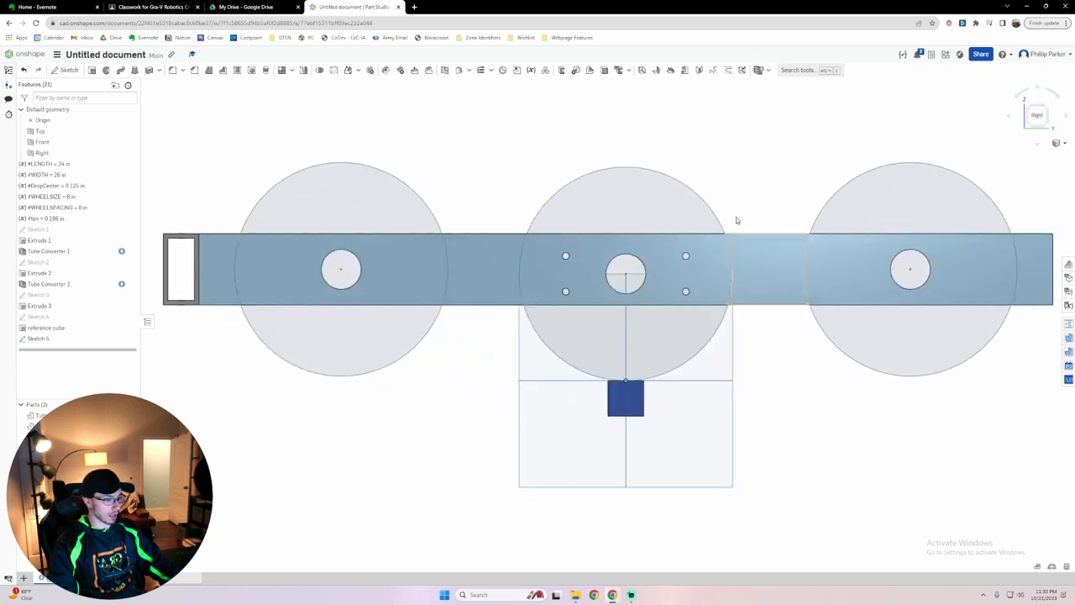
click(1028, 107)
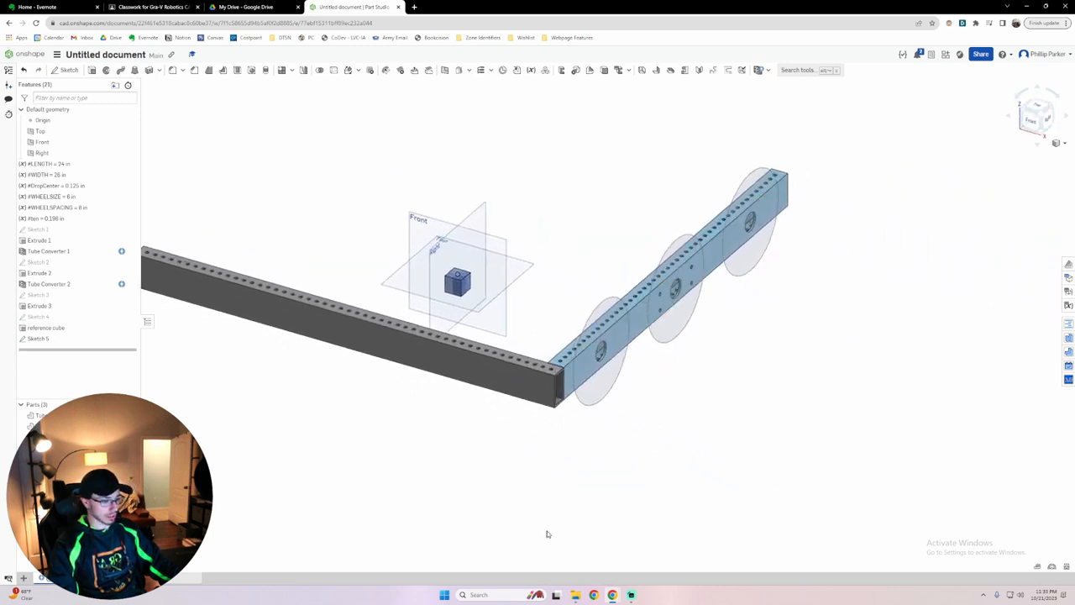
Open Assembly 1 and delete both existing tube instances, keeping only the EVO Slim gearbox.
click(172, 578)
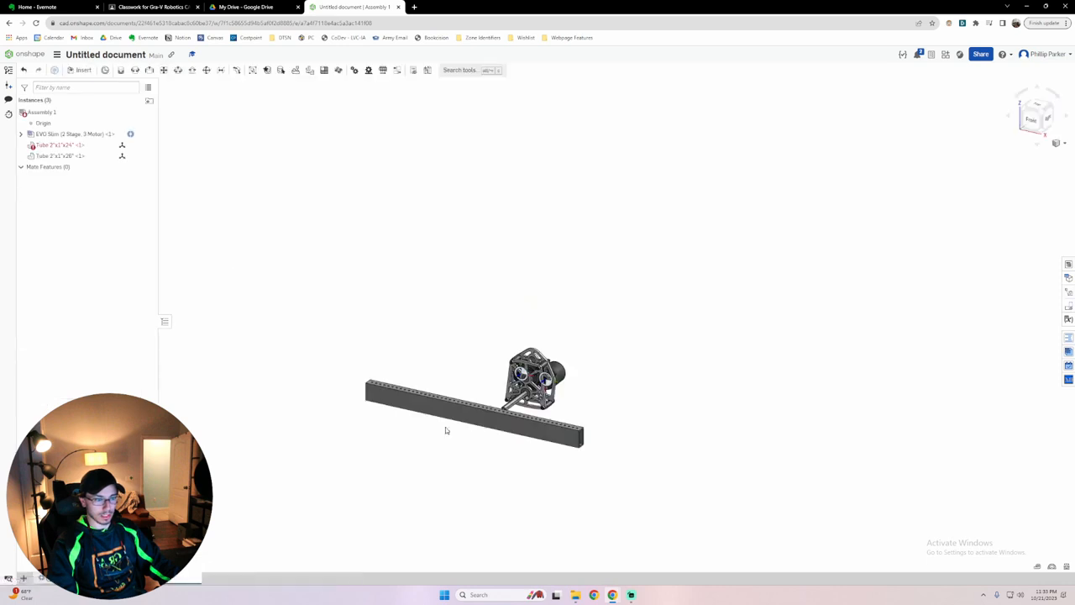
right_drag(441, 455, 293, 319)
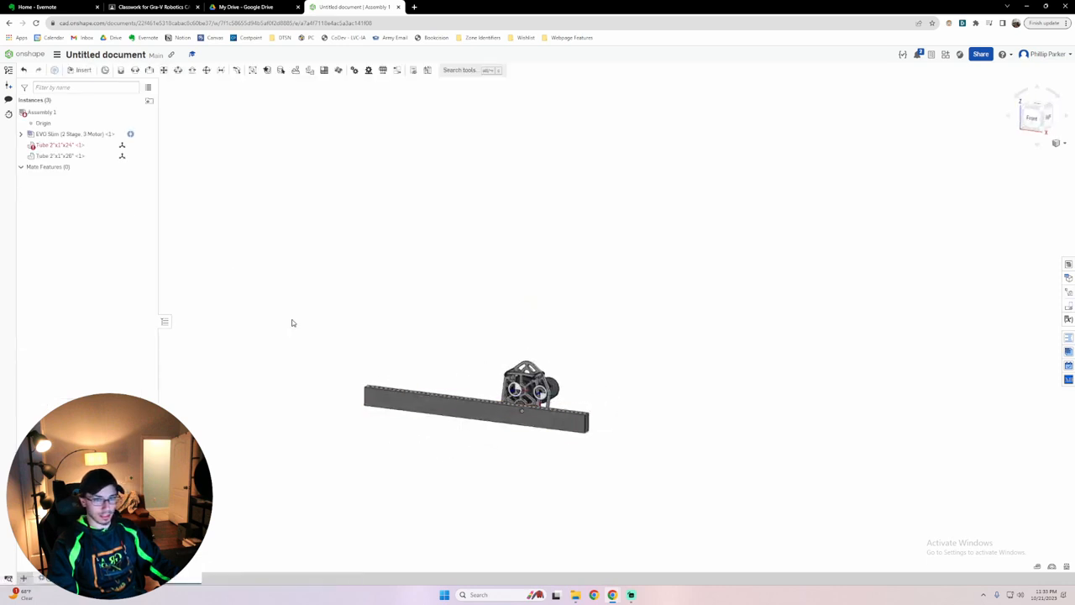
right_click(81, 147)
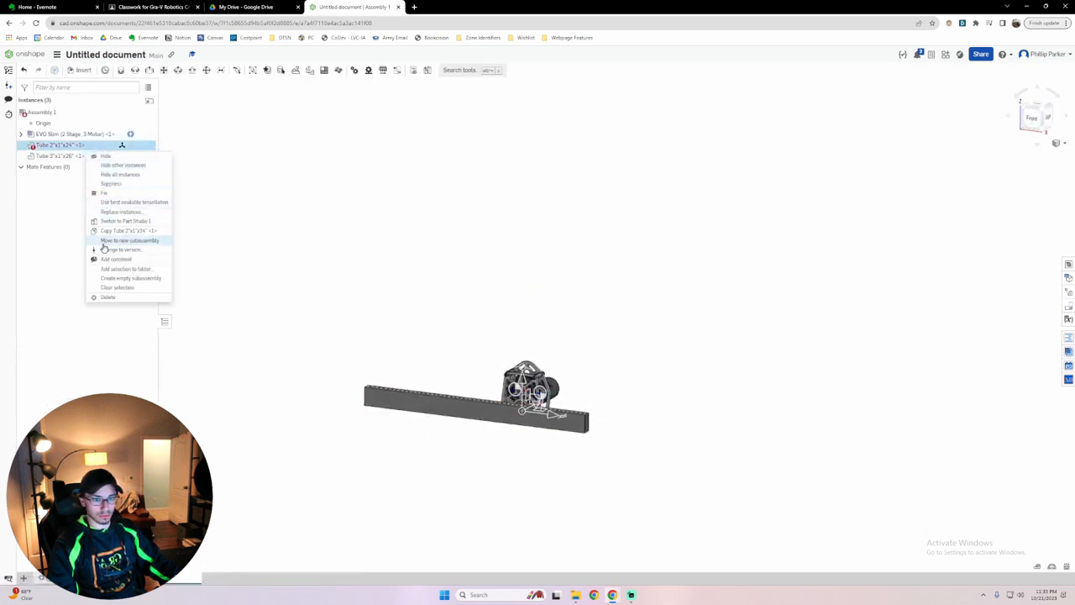
click(108, 298)
right_click(79, 145)
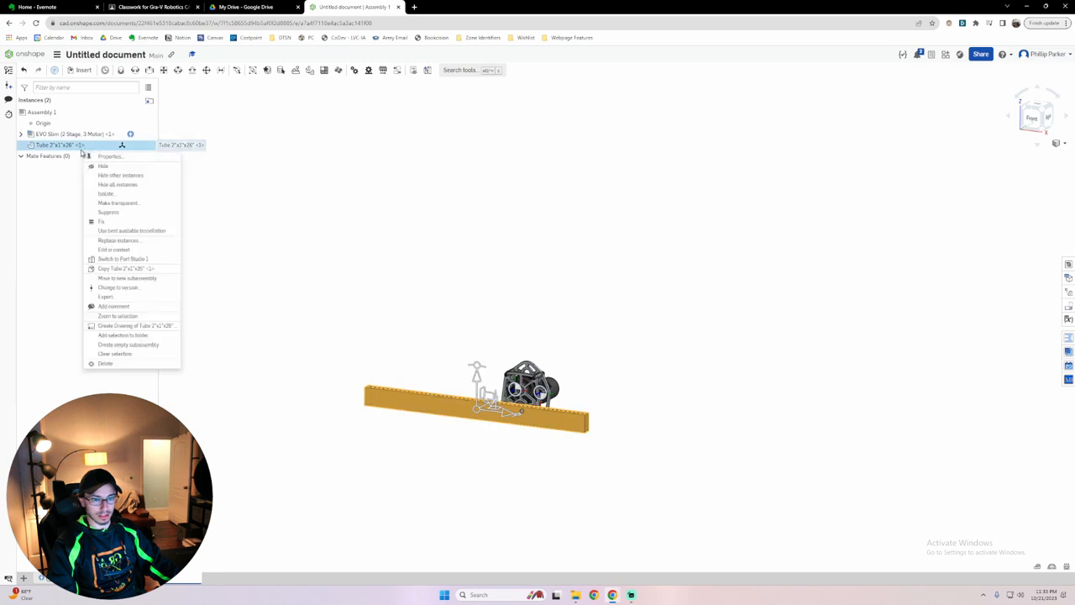
click(105, 363)
click(80, 70)
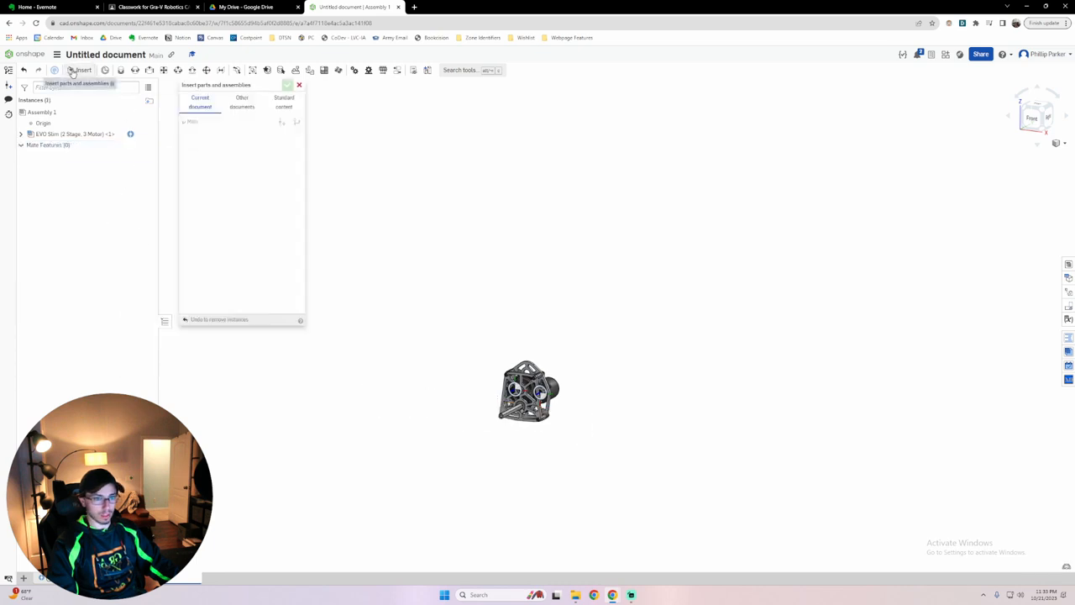
click(270, 189)
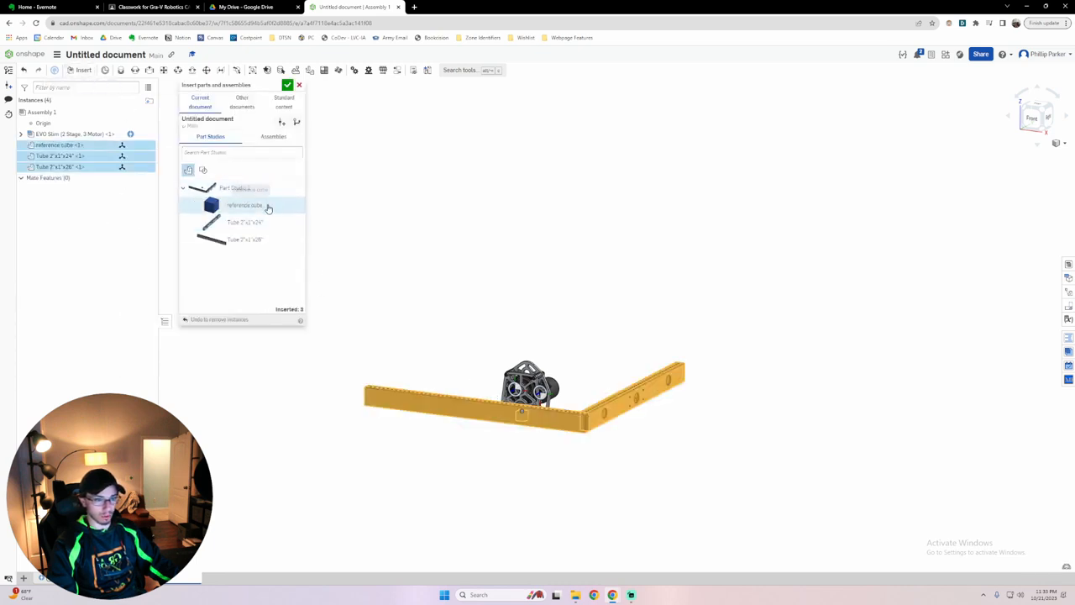
click(270, 205)
click(270, 205)
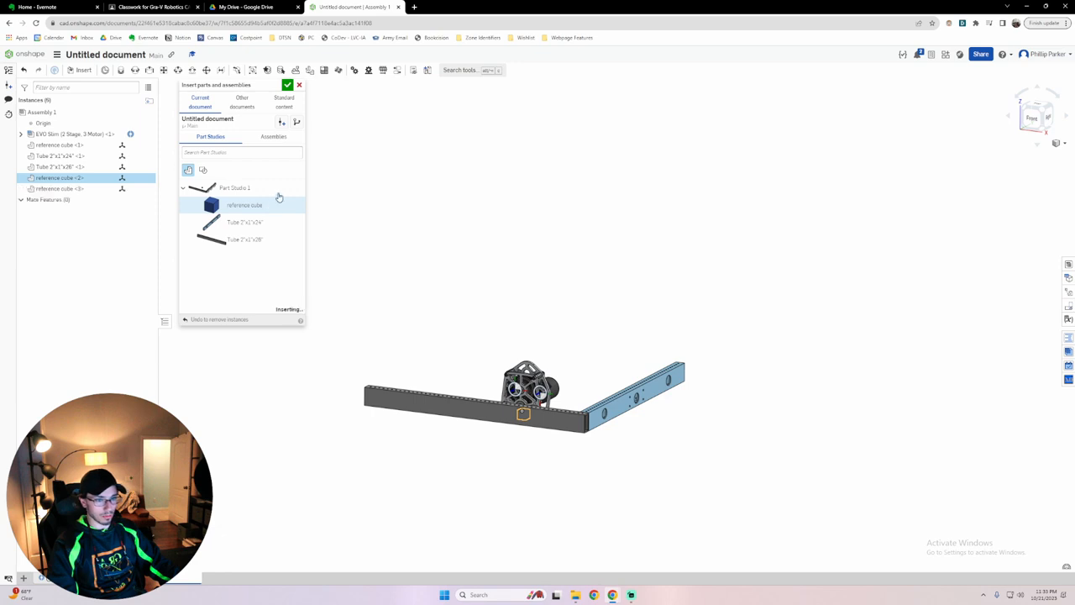
click(274, 190)
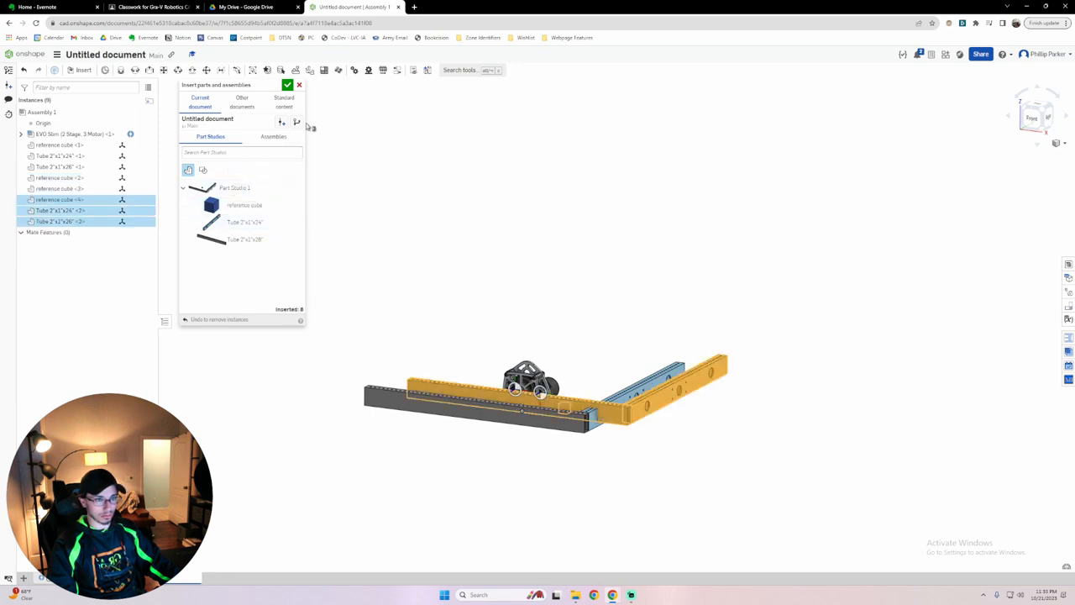
click(299, 85)
Insert all of Part Studio 1 into the assembly once, bringing in the reference cube and both tubes.
key(i)
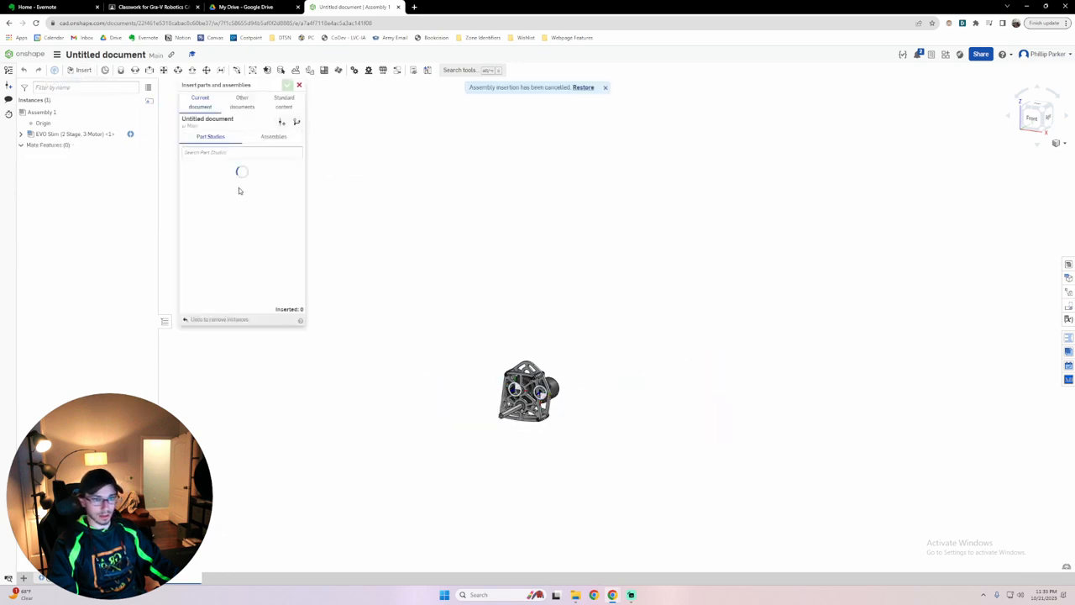
click(267, 186)
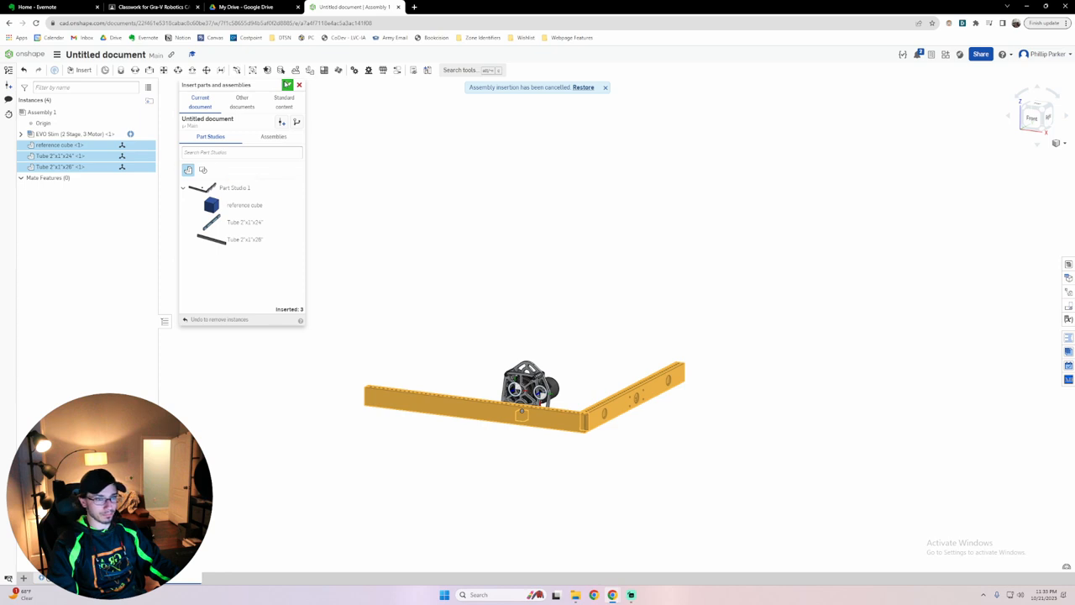
click(286, 86)
Fix the dark front tube in place in the assembly.
right_drag(538, 293, 516, 307)
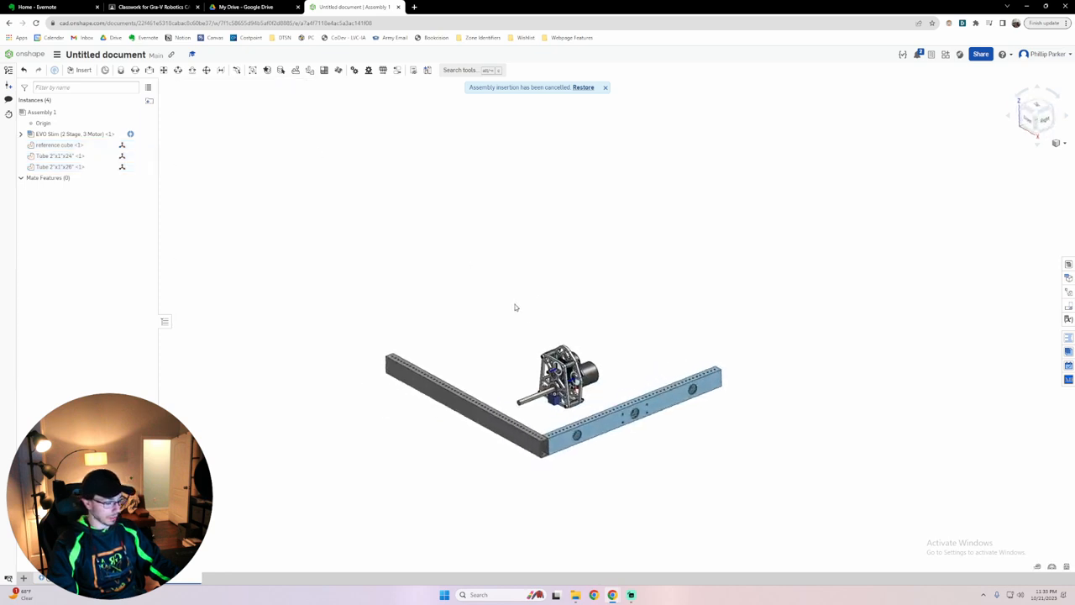
right_drag(672, 401, 706, 466)
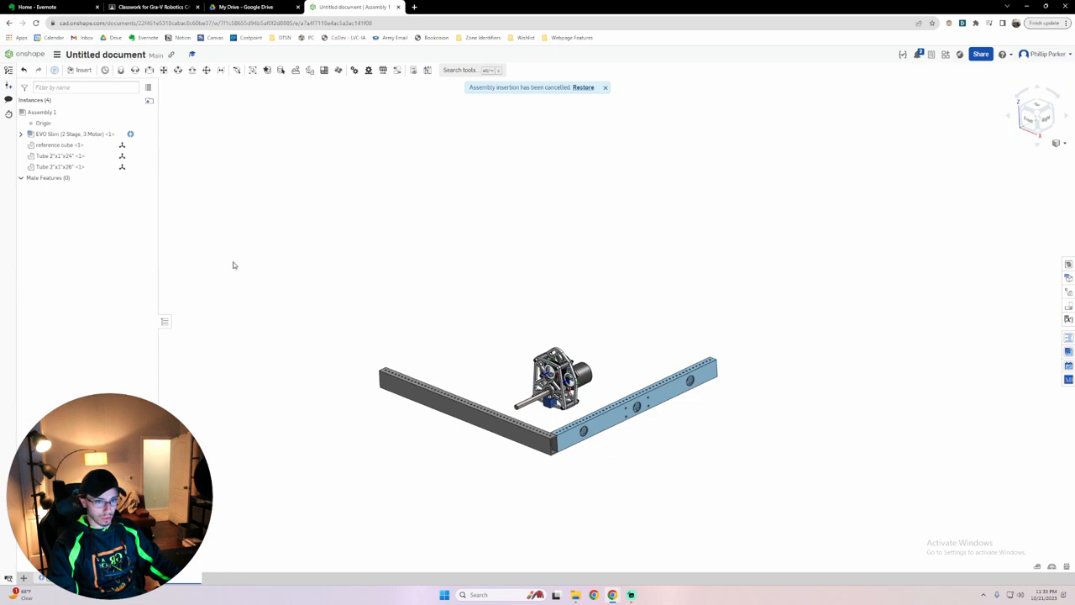
click(85, 169)
right_click(85, 169)
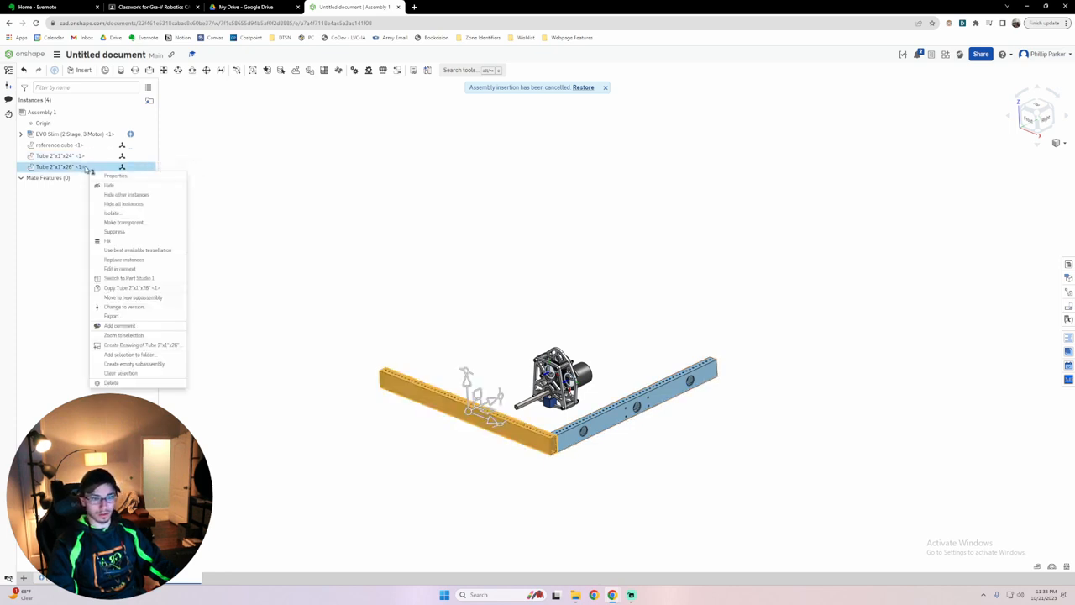
click(106, 240)
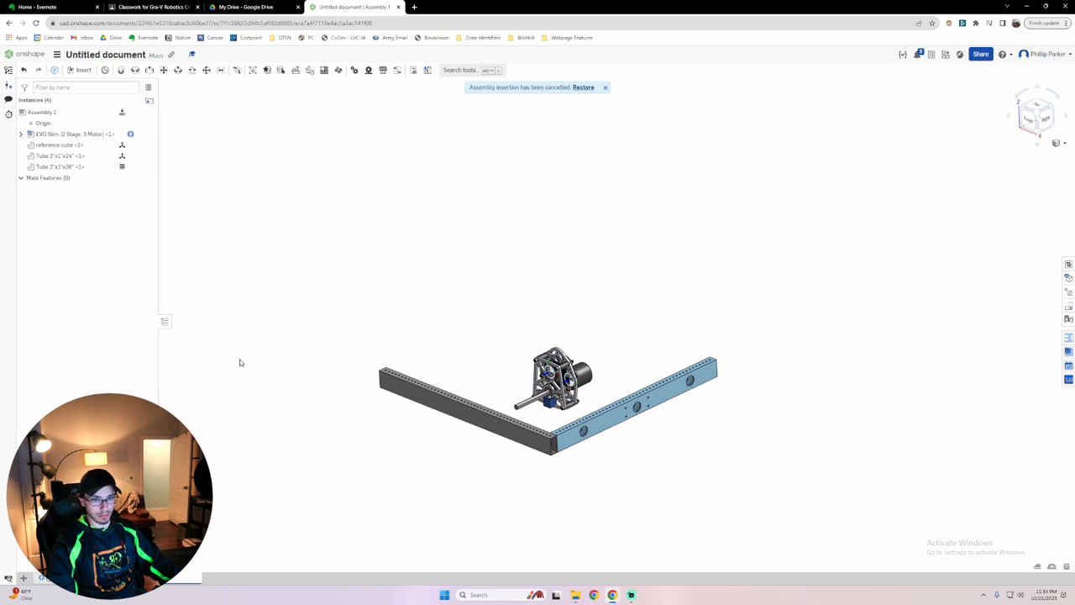
Try to move the fixed front tube to test that it is locked.
right_drag(372, 490, 428, 444)
click(399, 373)
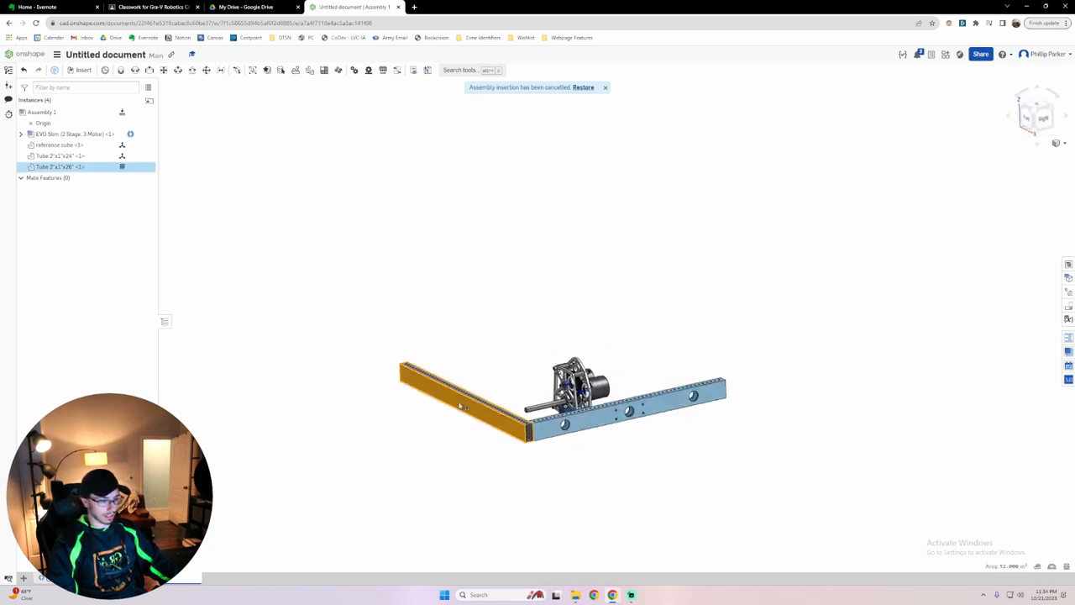
click(461, 294)
click(467, 376)
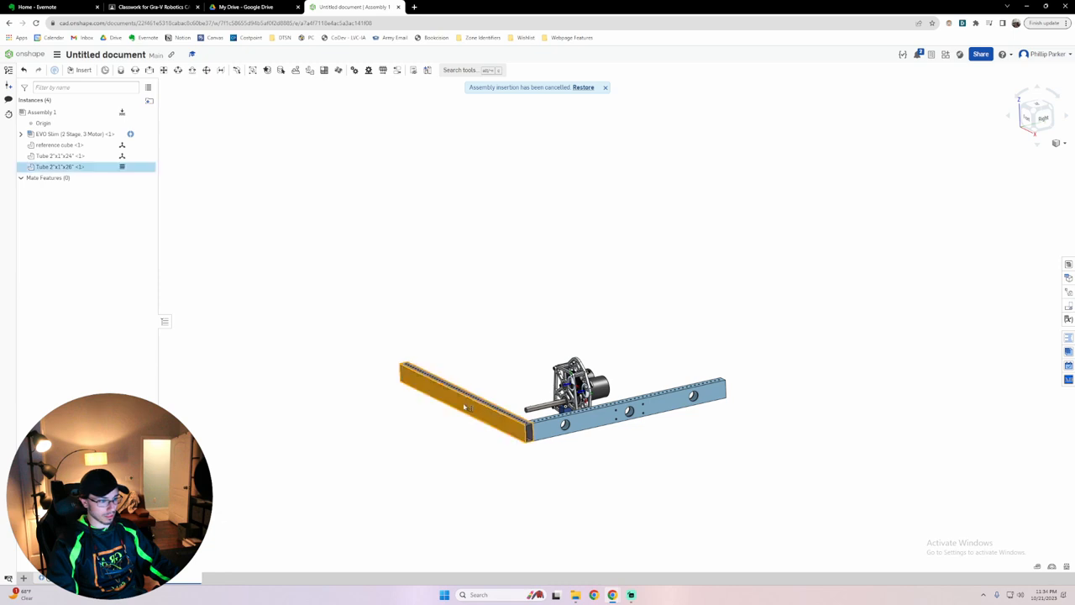
right_click(467, 379)
click(434, 331)
click(420, 438)
Try out the manipulator handles on the unfixed blue 24 in side tube.
click(558, 439)
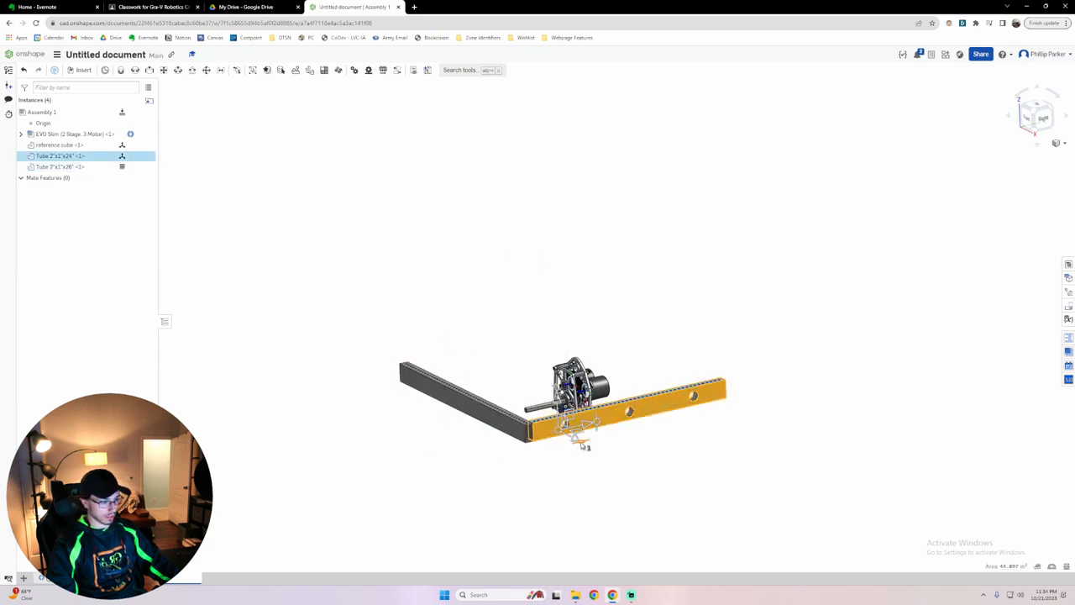
click(577, 438)
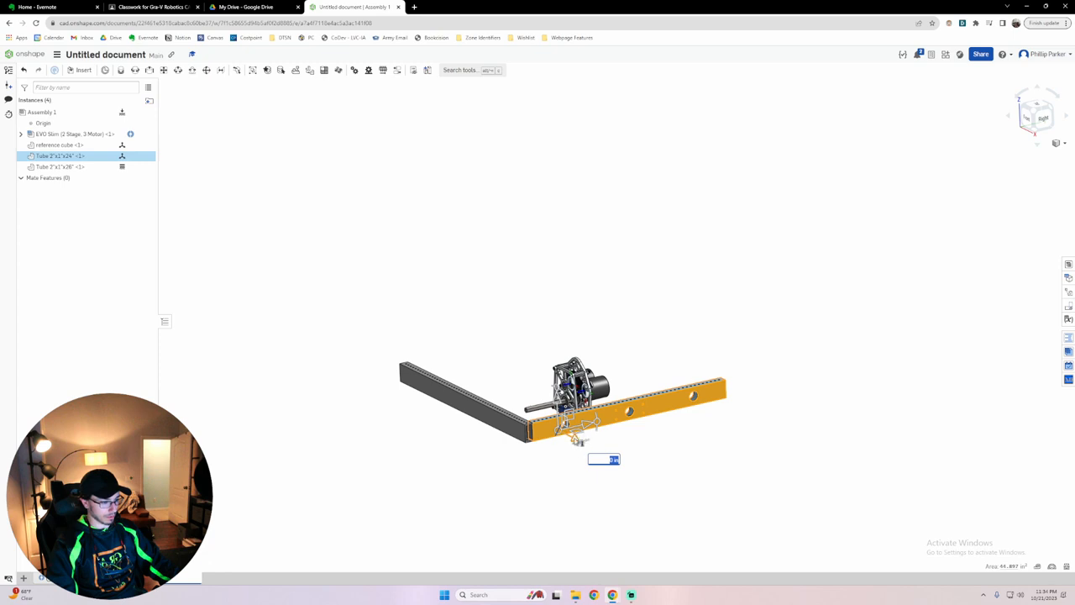
click(669, 457)
right_drag(676, 457, 636, 444)
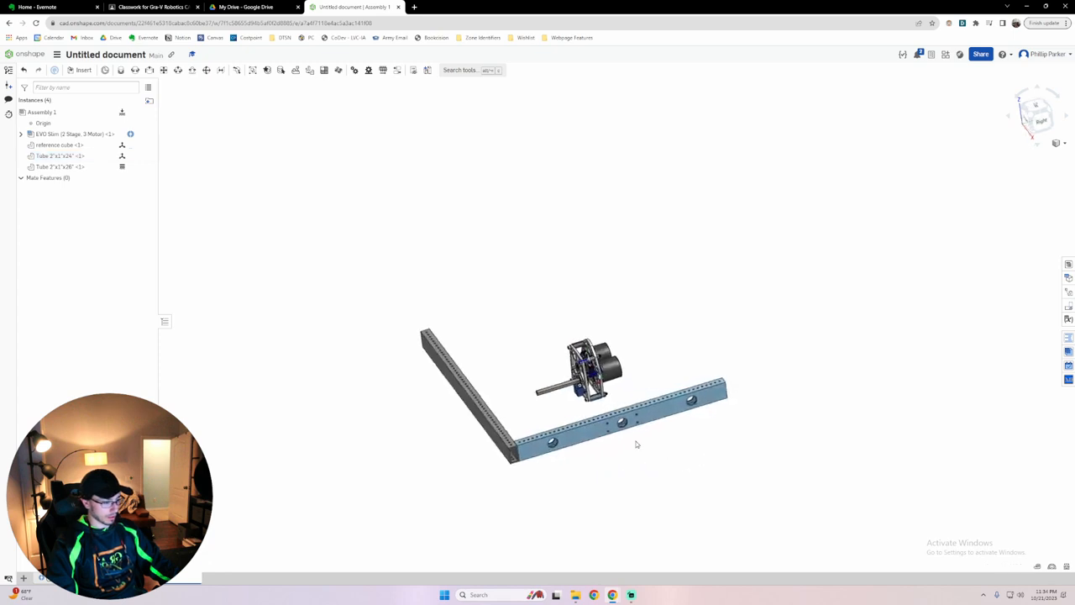
click(587, 436)
click(622, 428)
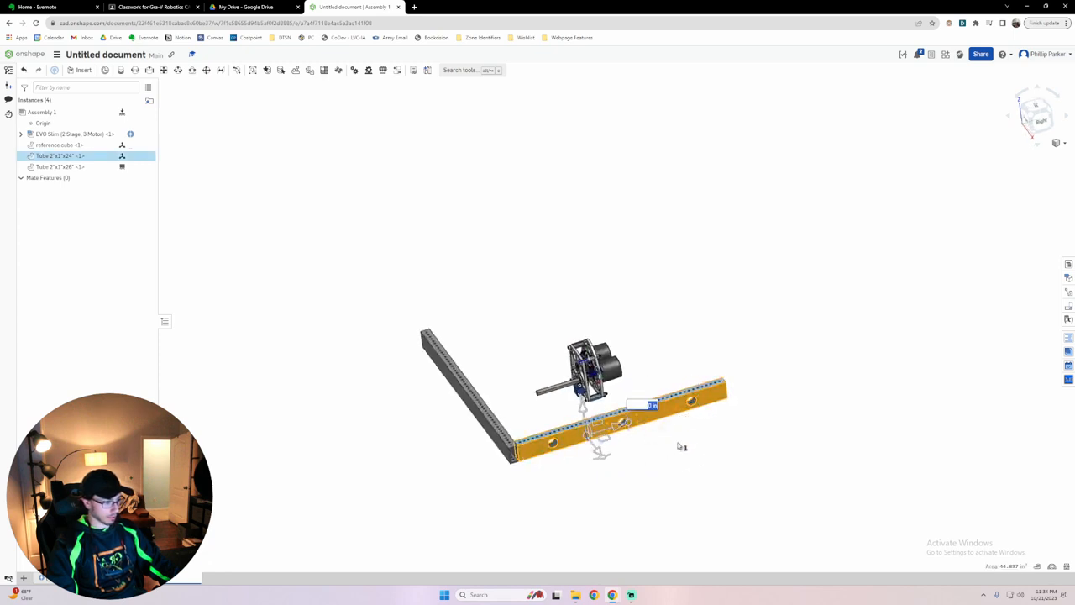
click(631, 481)
right_drag(630, 481, 605, 479)
click(588, 441)
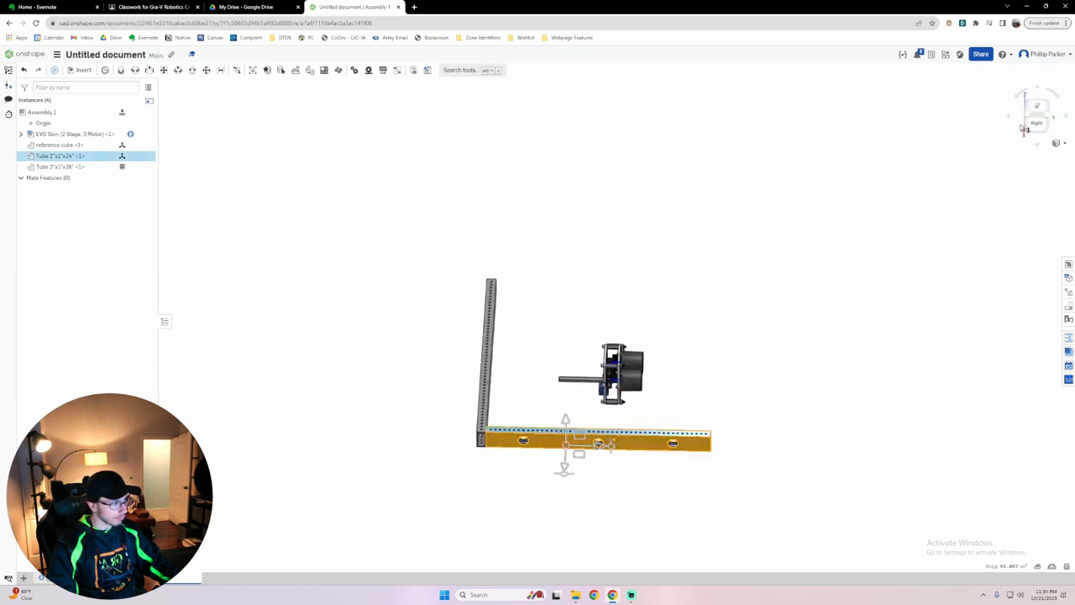
Copy the blue 24 in side tube and paste it as a second instance in the assembly.
click(1034, 127)
scroll(744, 372, down, 3)
right_drag(739, 377, 539, 383)
click(774, 426)
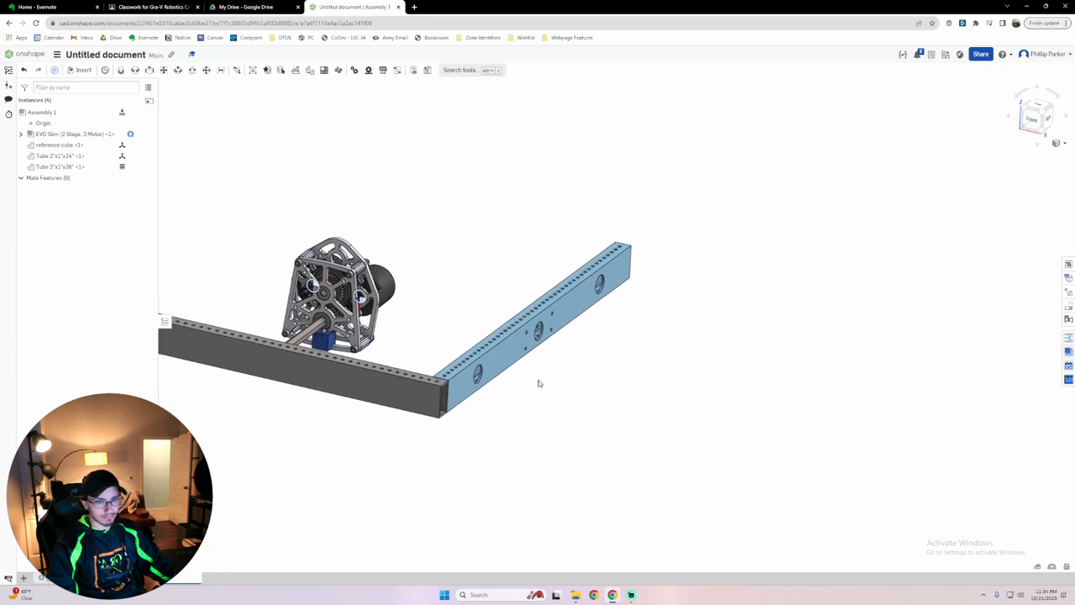
click(85, 157)
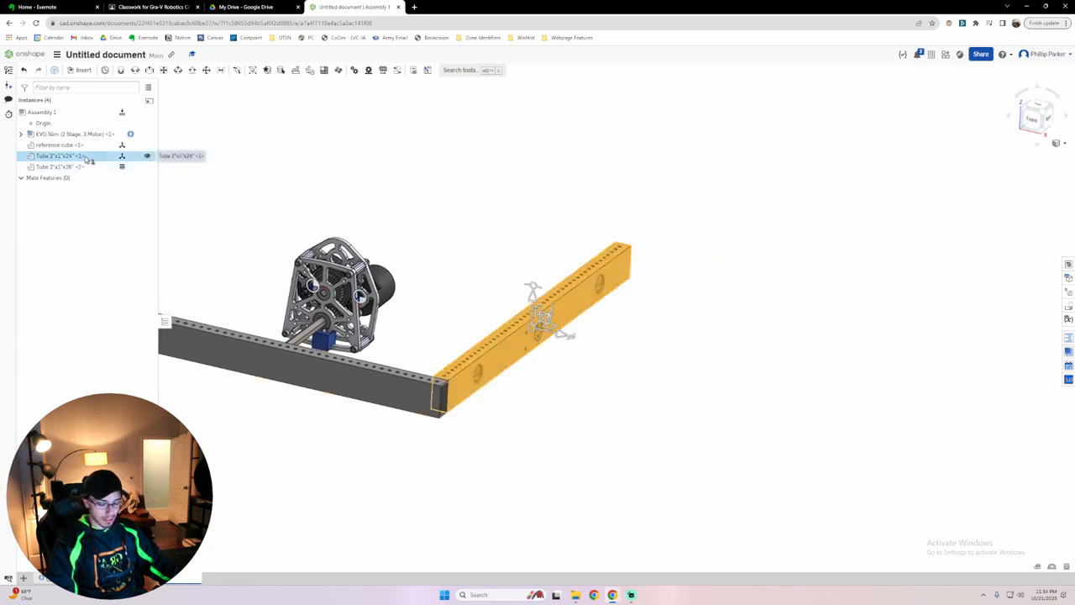
key(ctrl+c)
key(ctrl+v)
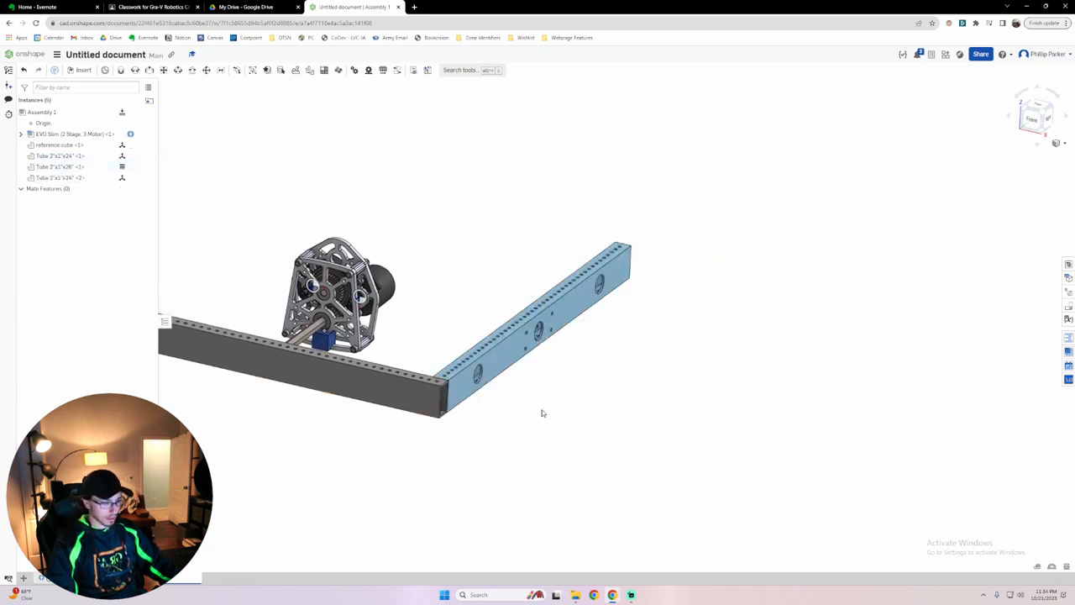
Separate the pasted 24 in side tube from the original, placing it parallel on the outer side of the frame.
right_drag(568, 490, 421, 455)
click(398, 430)
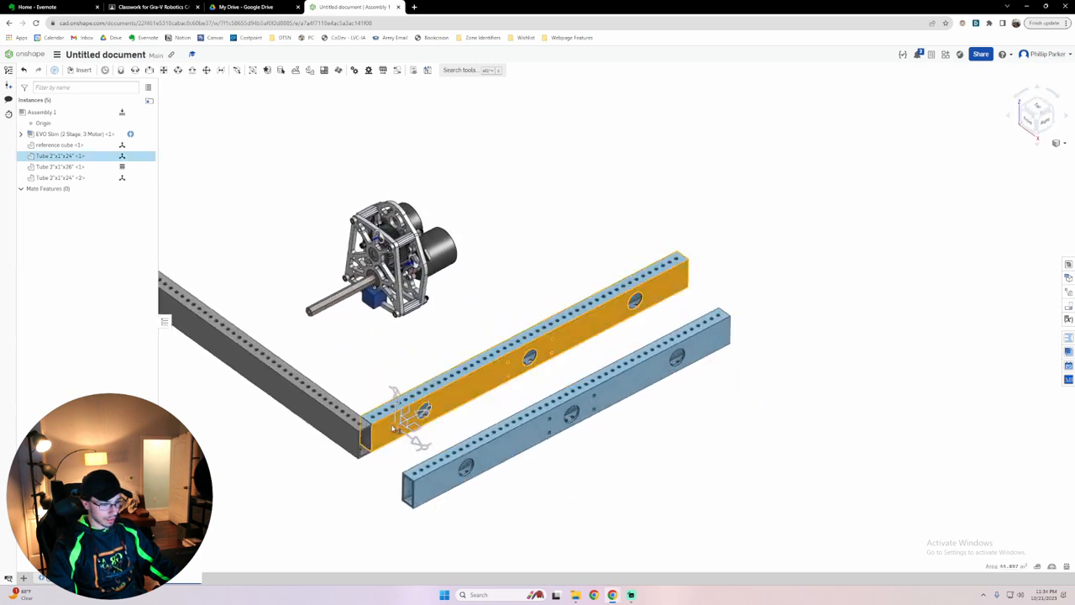
click(491, 391)
click(563, 492)
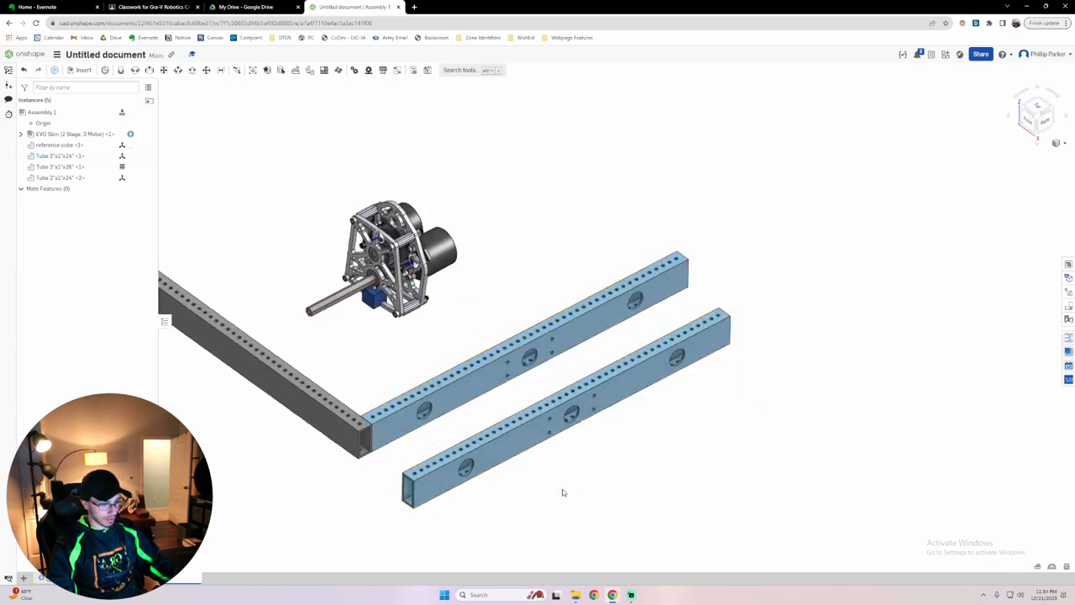
Mate the outer side face of the copied 24 in tube to the inner side face of the original side tube.
key(j)
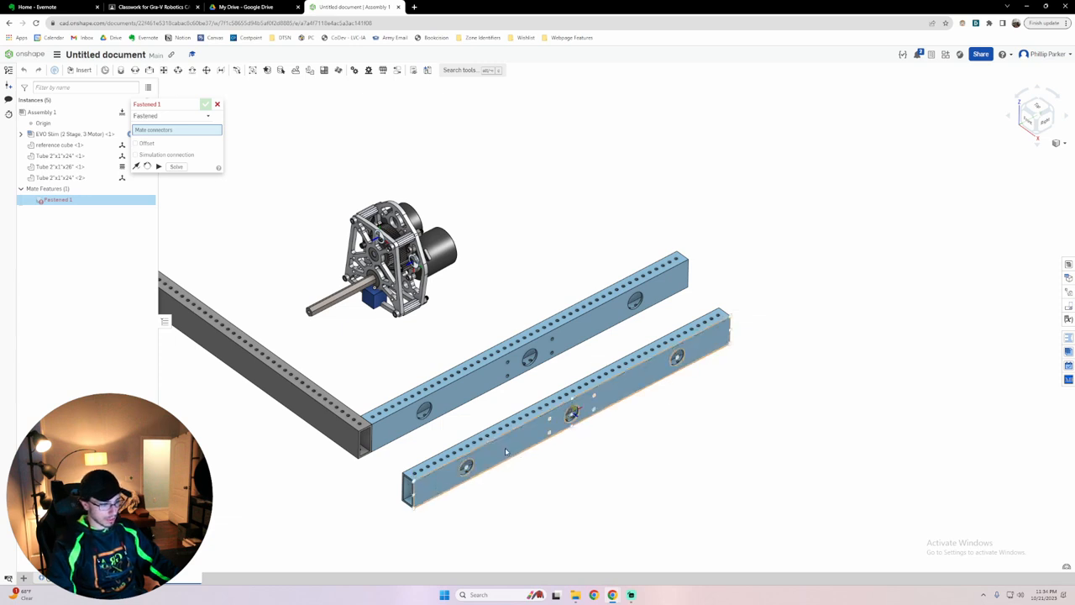
scroll(518, 451, up, 3)
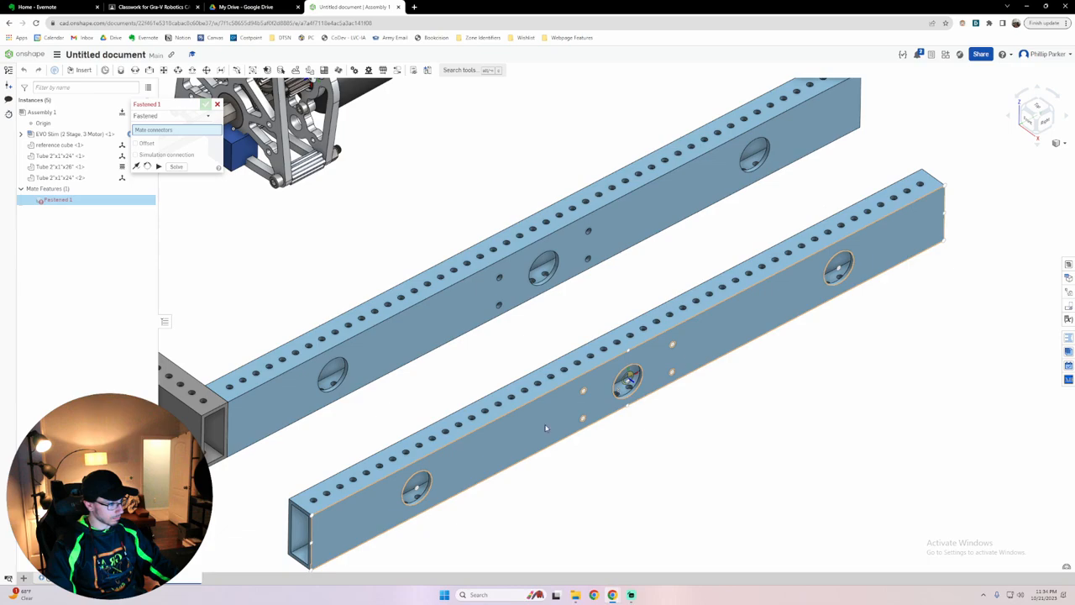
right_drag(623, 496, 576, 485)
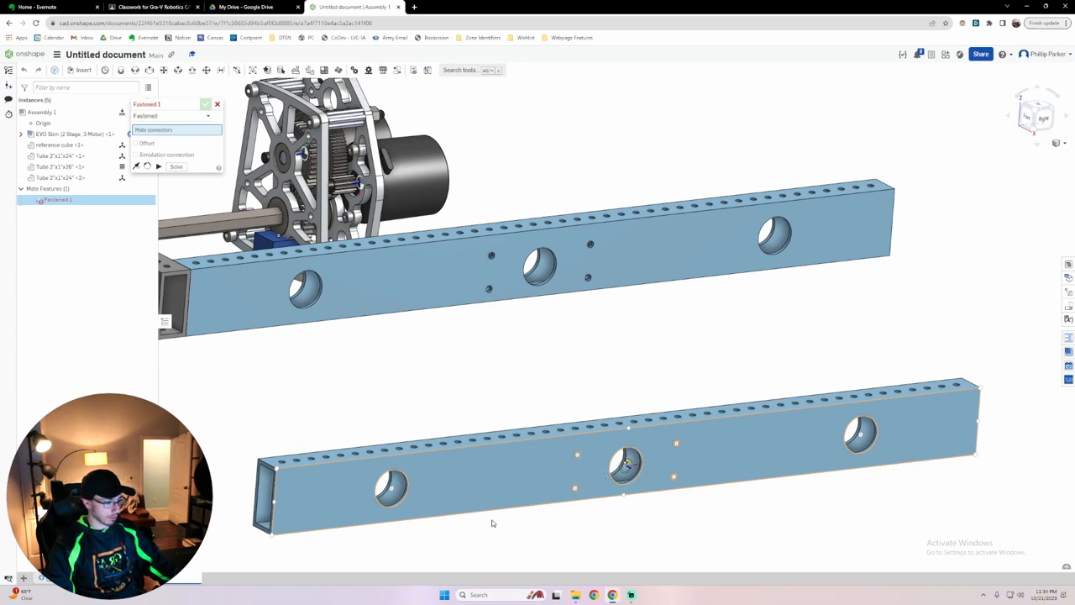
click(649, 461)
right_drag(650, 460, 580, 352)
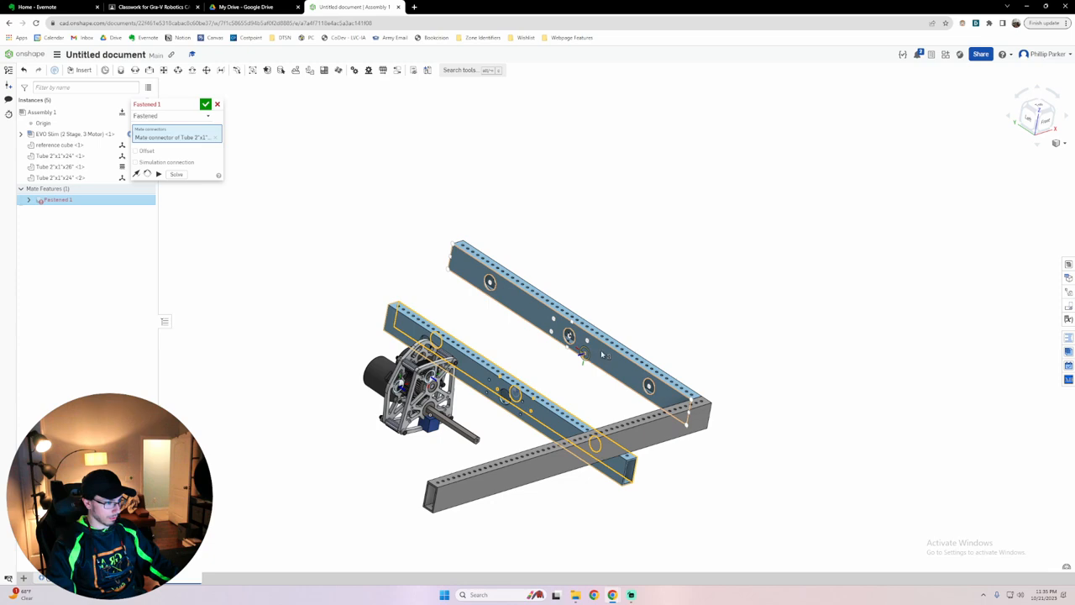
scroll(588, 348, down, 5)
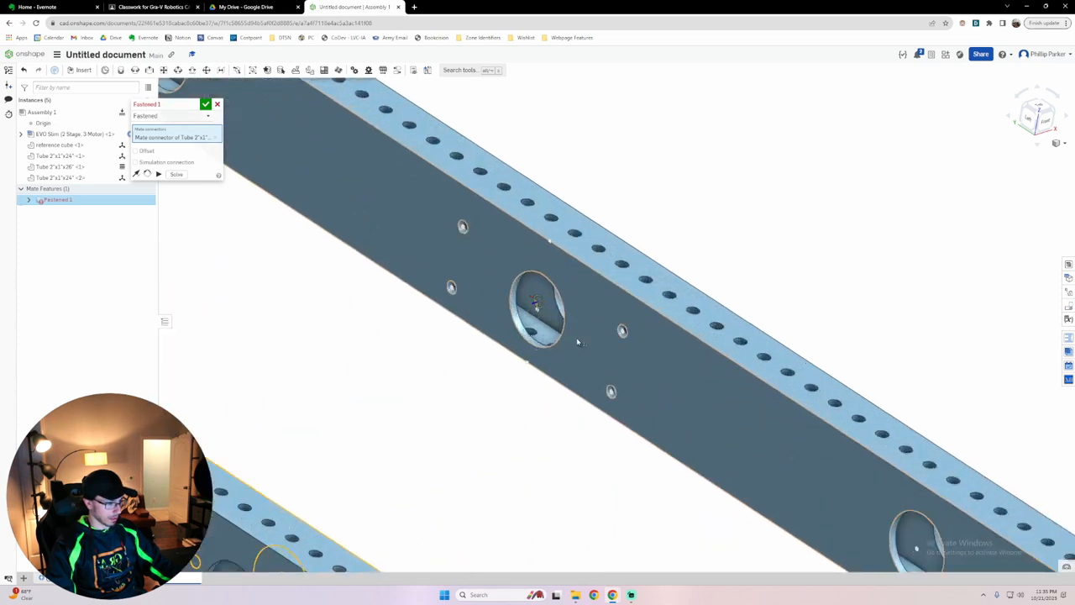
click(578, 341)
scroll(696, 338, up, 6)
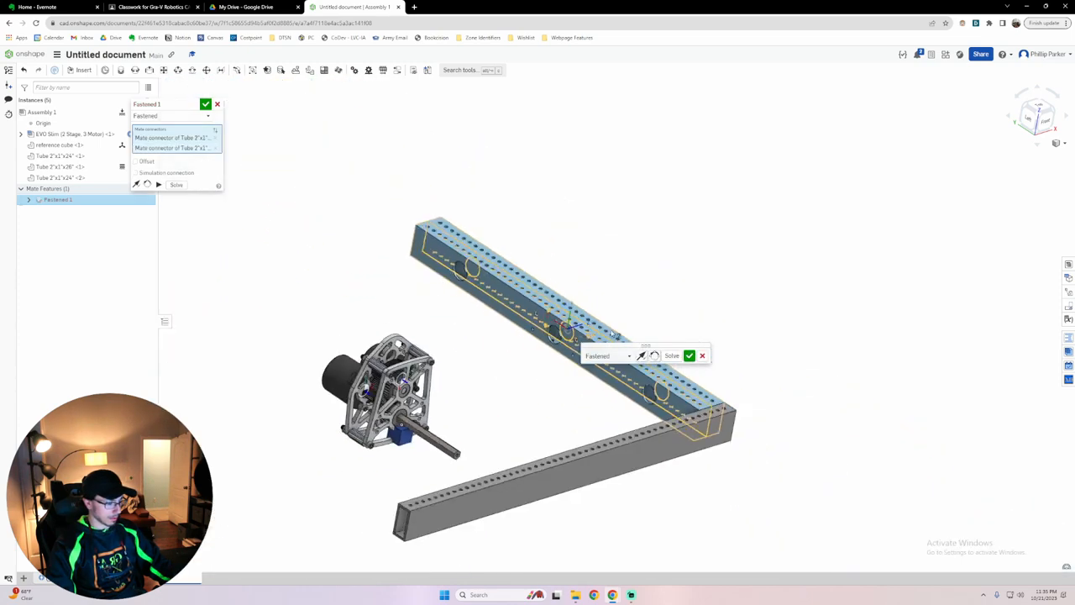
mouse_move(695, 338)
right_down()
mouse_move(717, 355)
mouse_move(707, 343)
right_up()
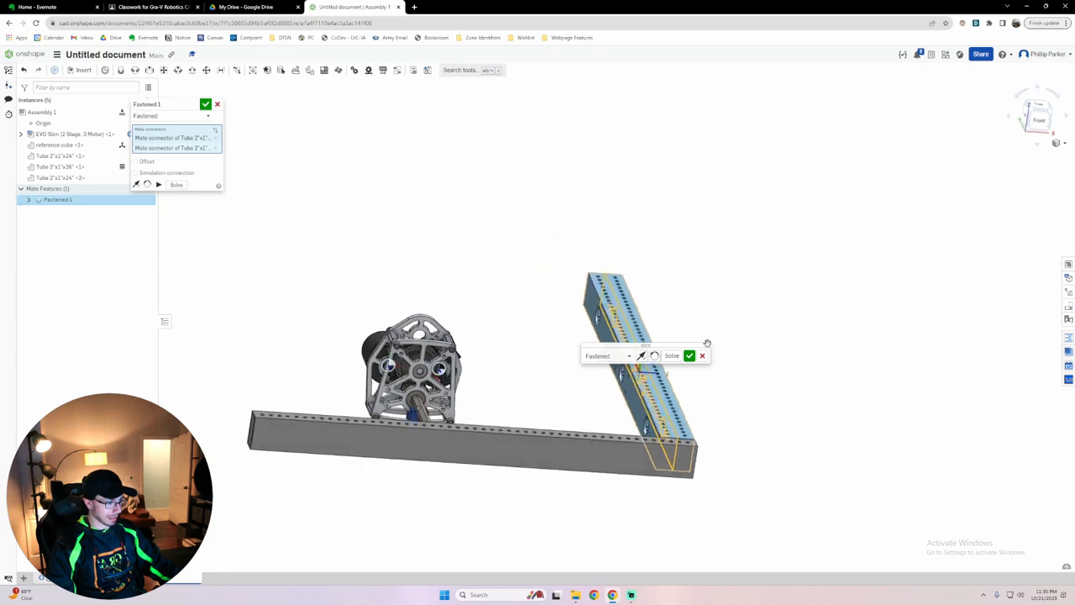
Change the mate between the side tubes to Planar and offset the copy 3 in inward from the original.
click(145, 162)
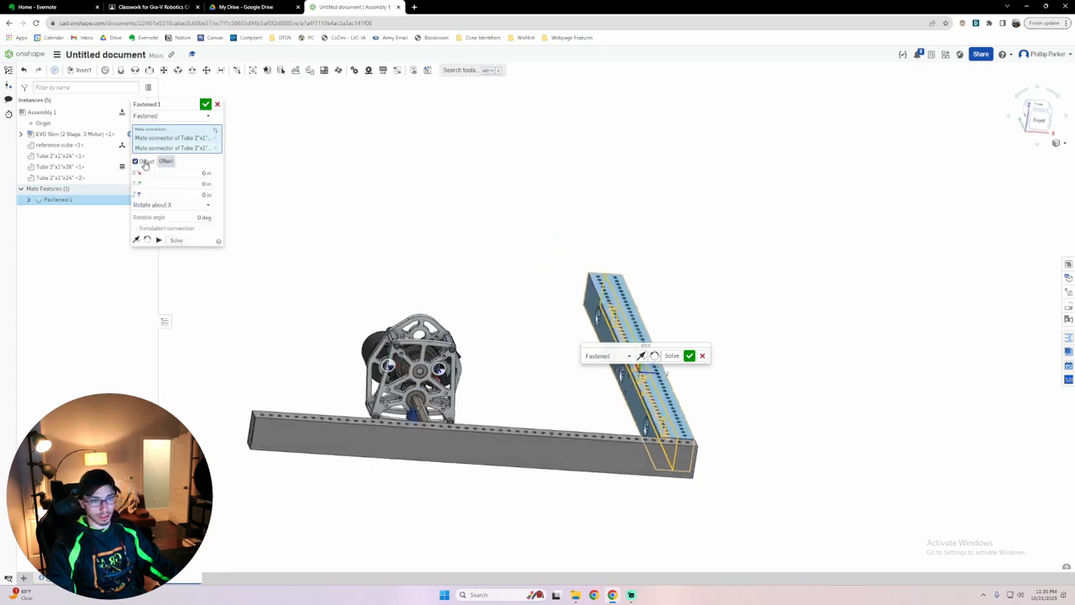
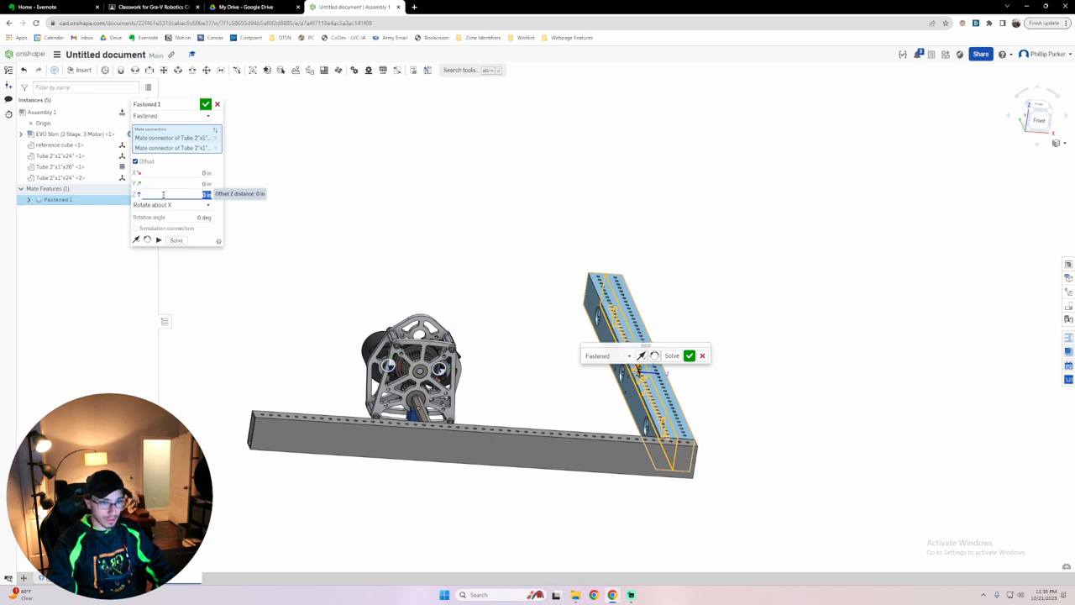
click(172, 115)
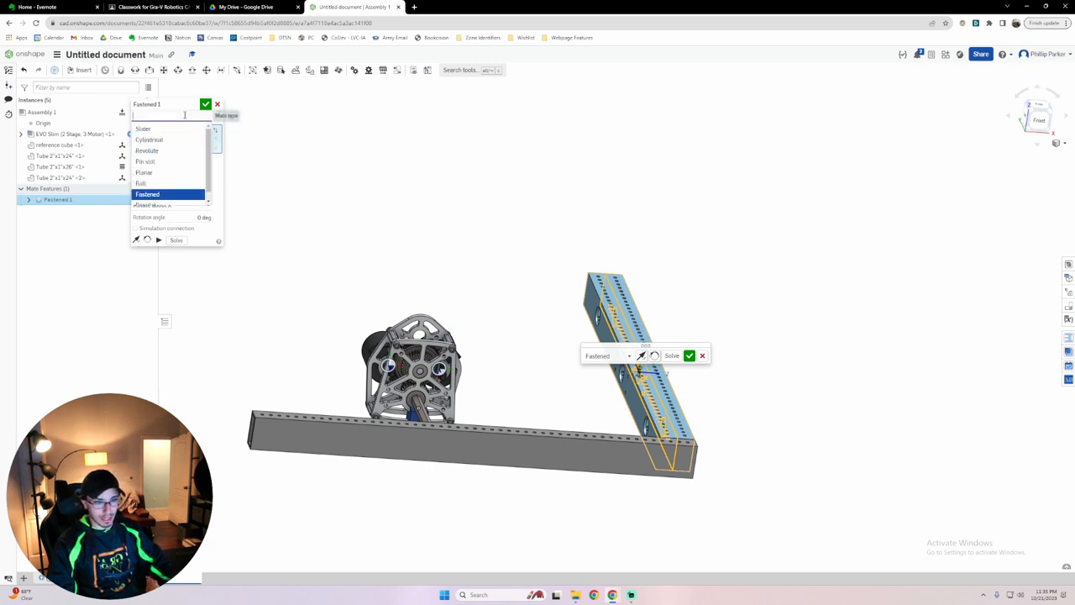
click(168, 172)
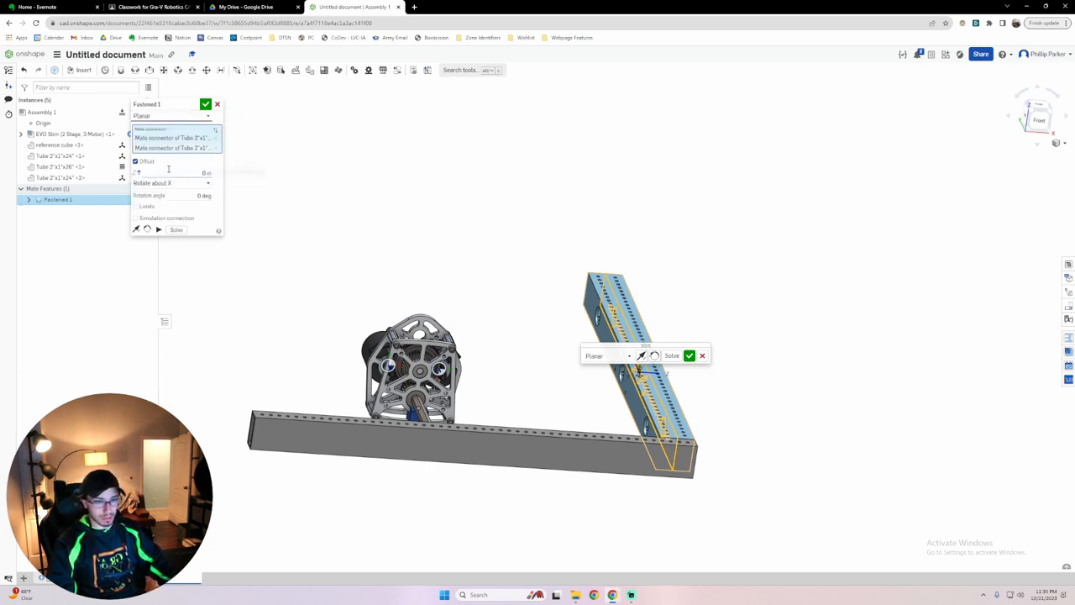
click(205, 172)
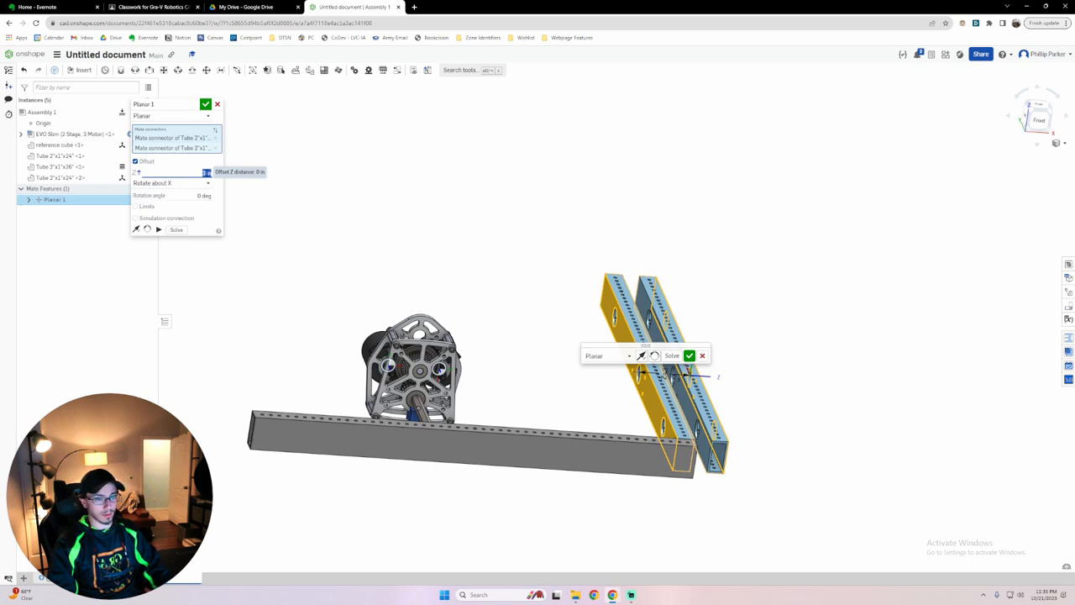
text(3)
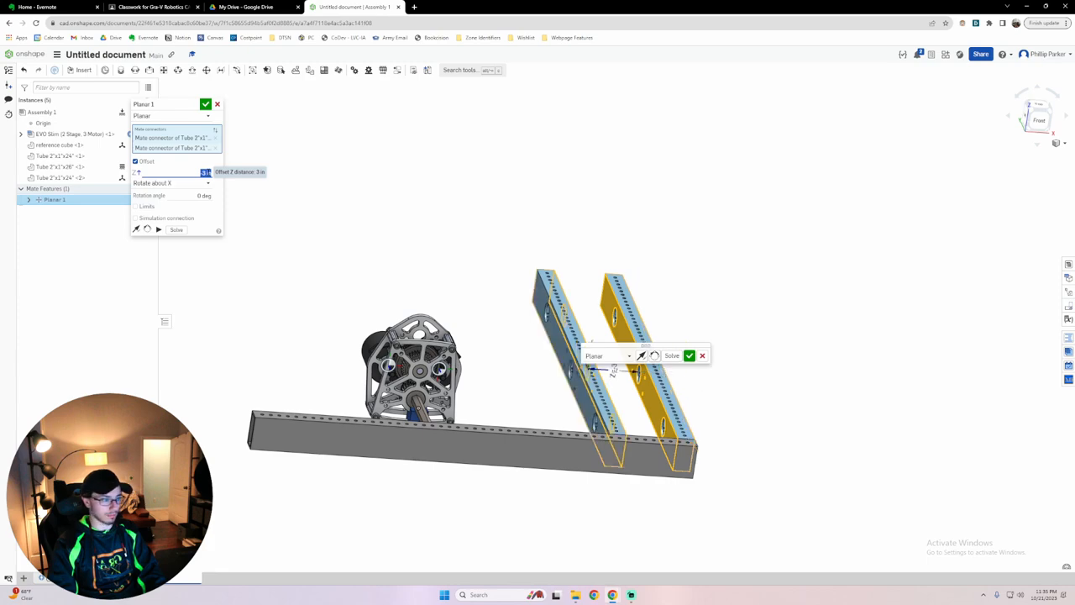
key(Return)
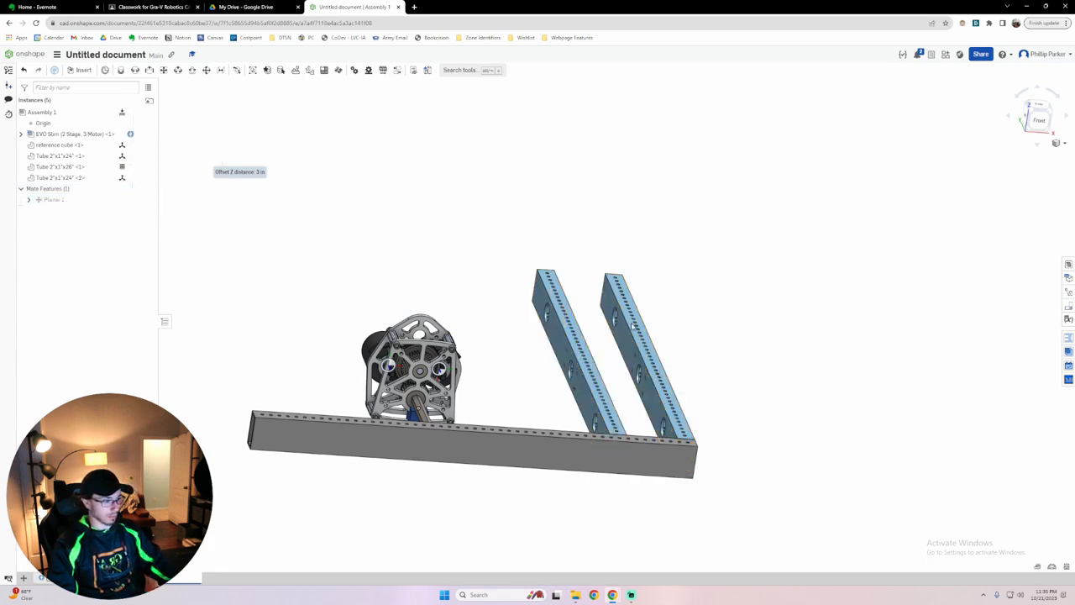
Move the inner 24 in tube upward to test the freedom left by the planar mate.
right_drag(631, 326, 630, 353)
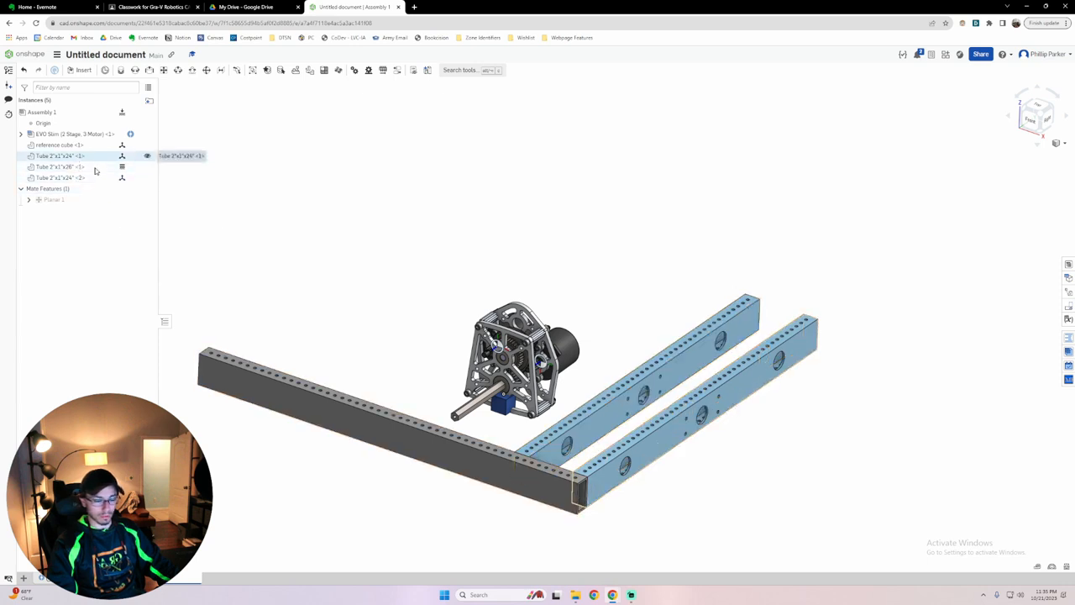
click(606, 424)
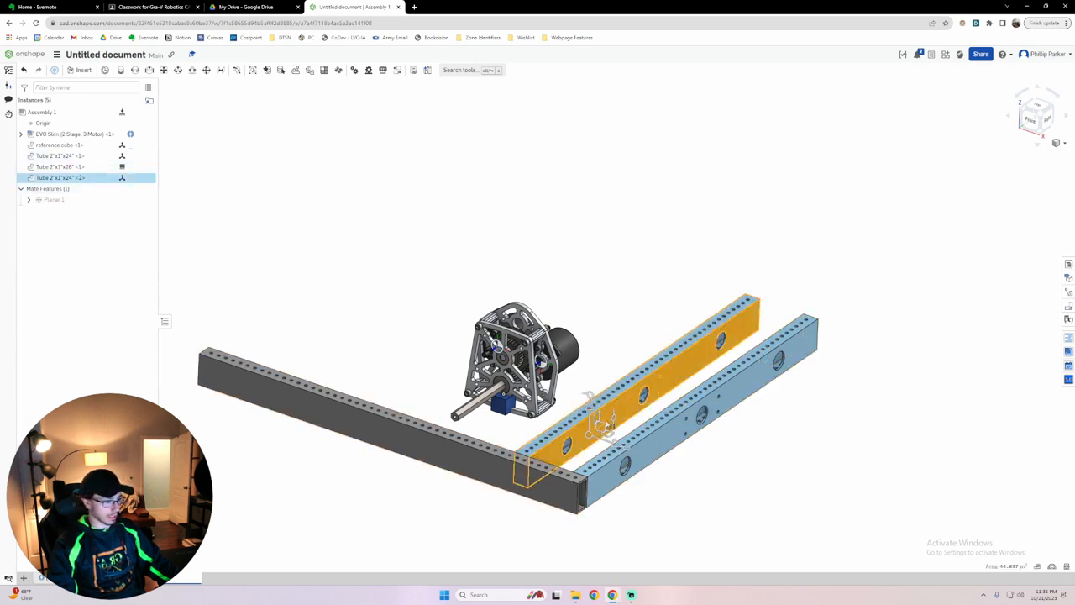
drag(589, 396, 591, 330)
click(726, 503)
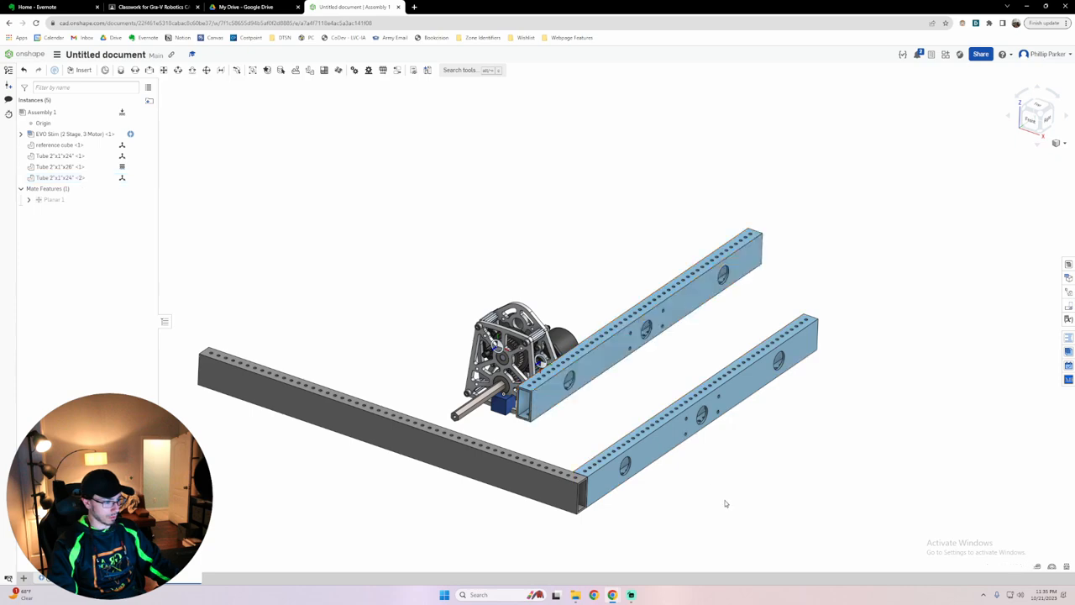
Fasten the front end of the inner 24 in tube to the top inner edge of the dark front tube and solve the full assembly.
right_drag(724, 481, 707, 477)
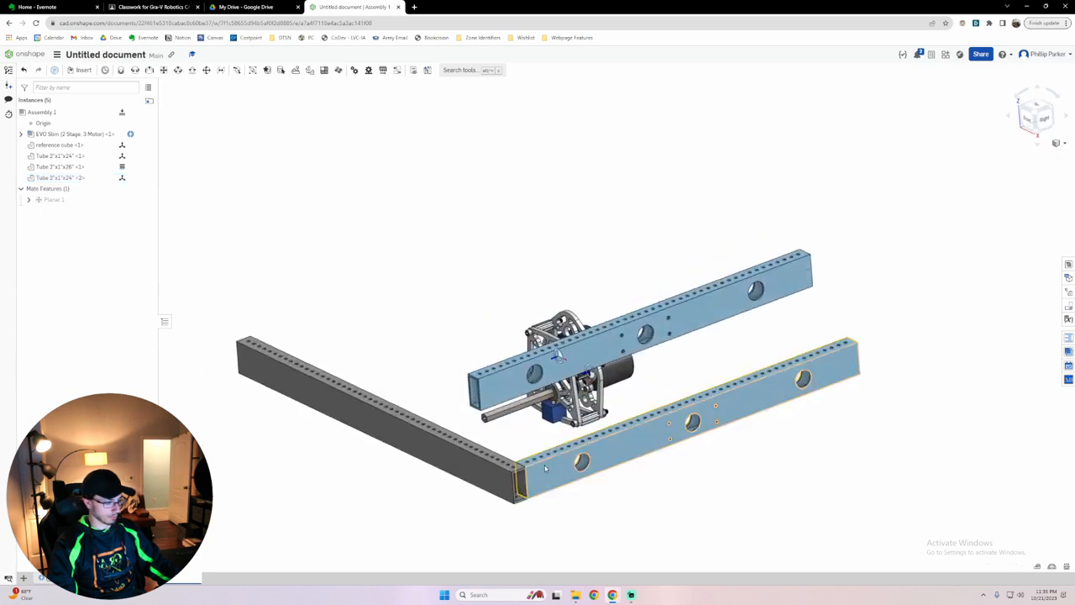
right_drag(535, 444, 452, 465)
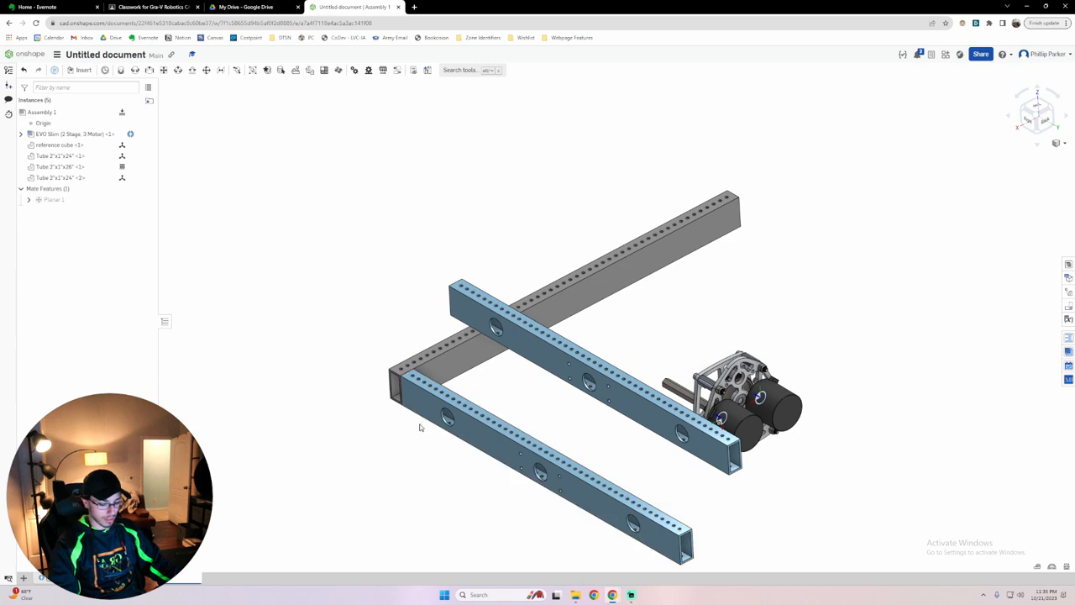
key(f)
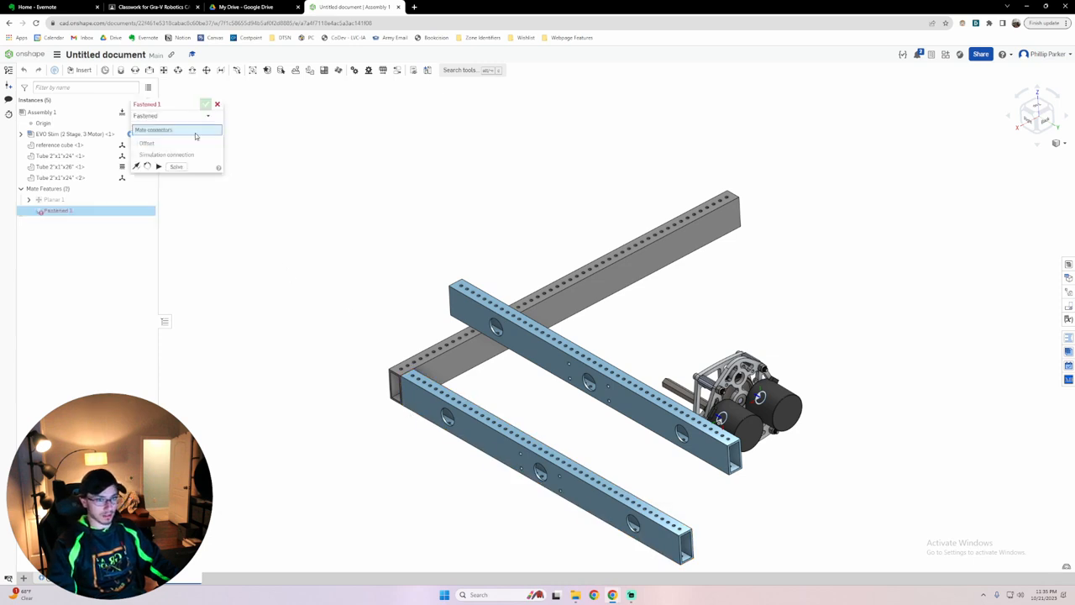
click(453, 294)
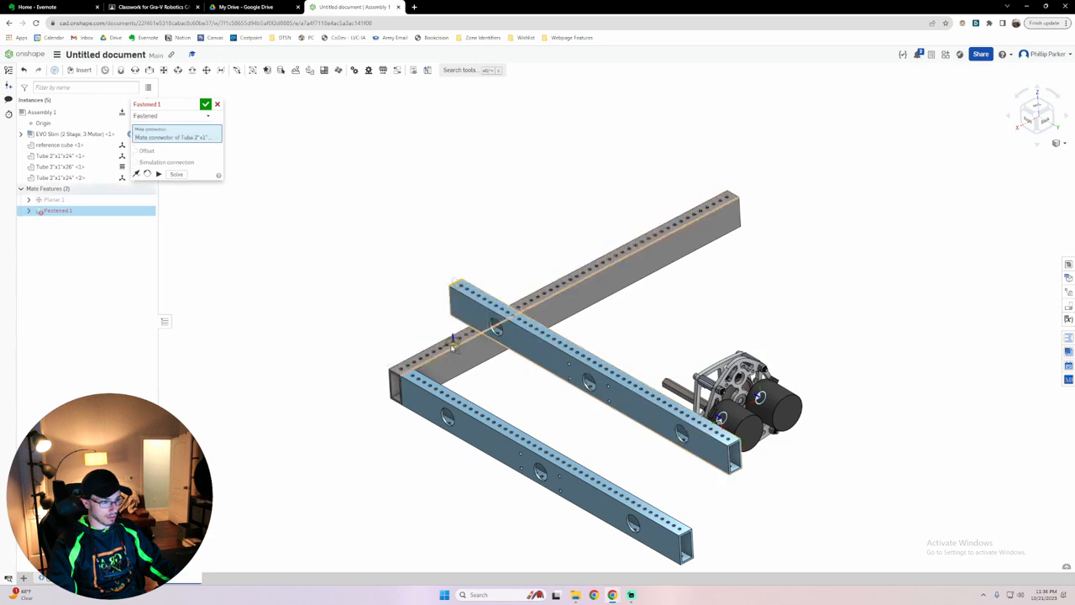
scroll(457, 336, up, 3)
click(460, 354)
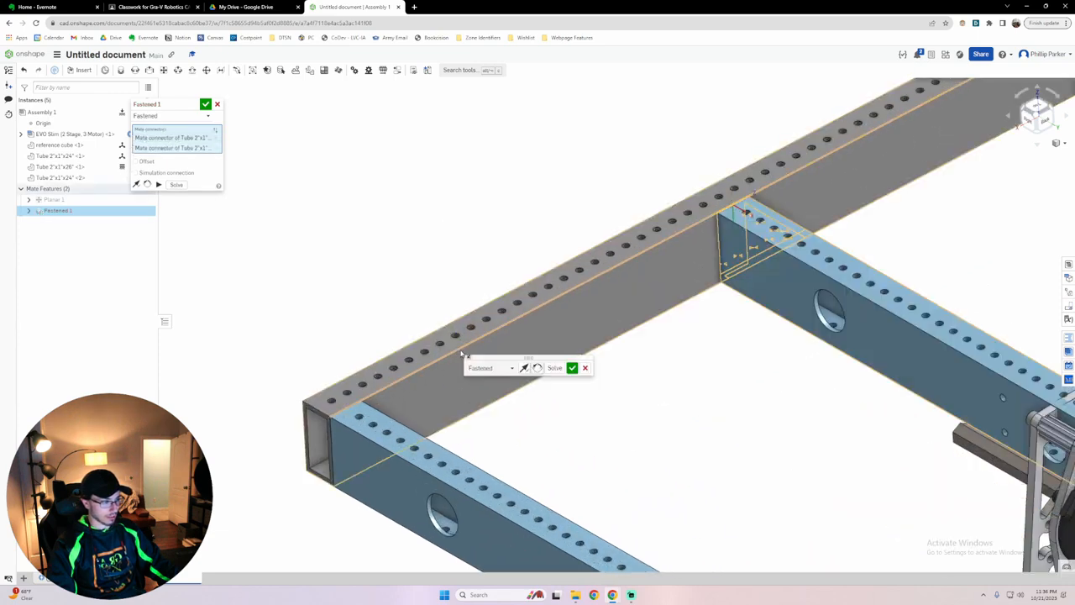
click(181, 186)
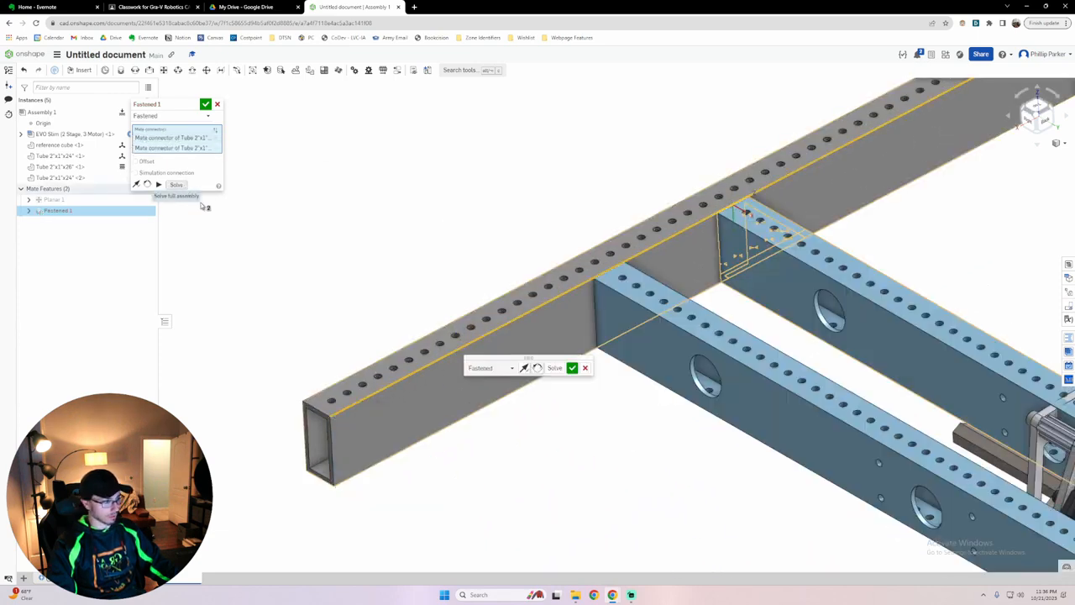
scroll(261, 300, down, 5)
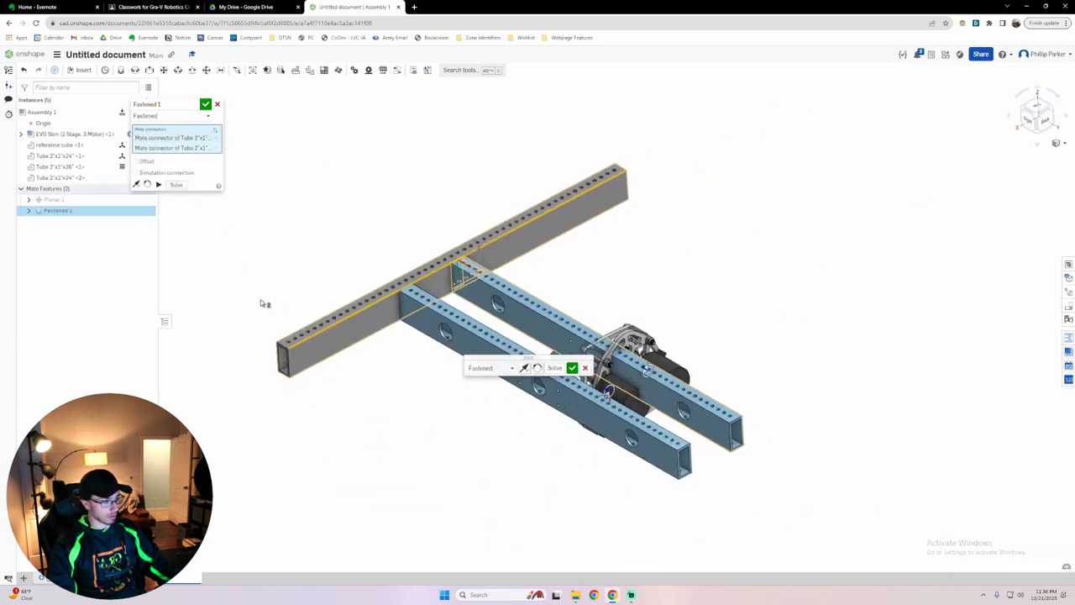
click(572, 368)
Try to fasten the top front corner of the outer side tube to the end corner of the dark front tube.
right_drag(432, 448, 414, 421)
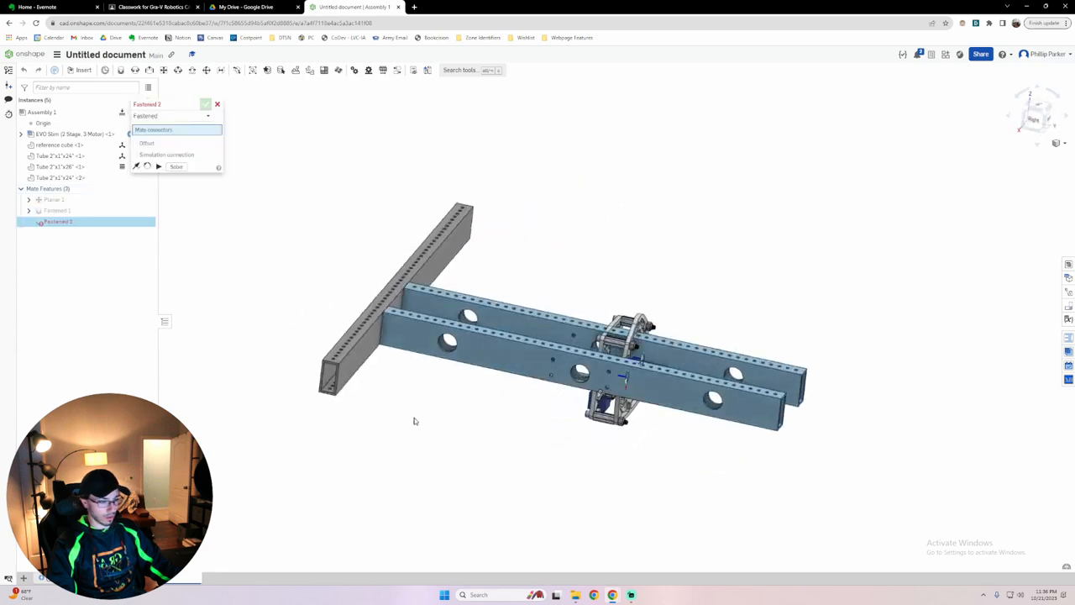
scroll(425, 262, up, 8)
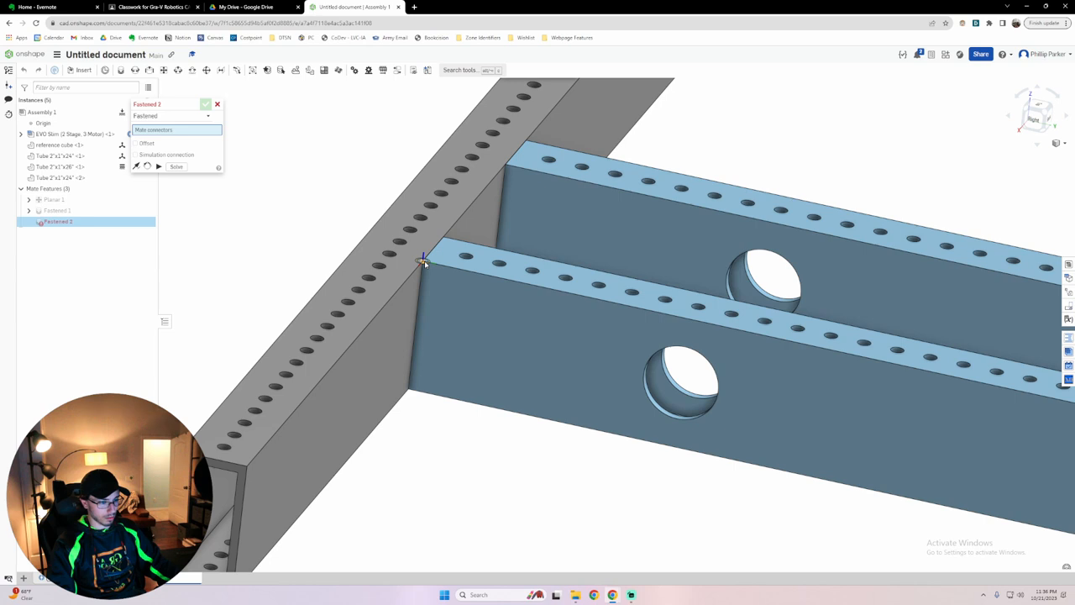
click(424, 260)
scroll(434, 479, down, 5)
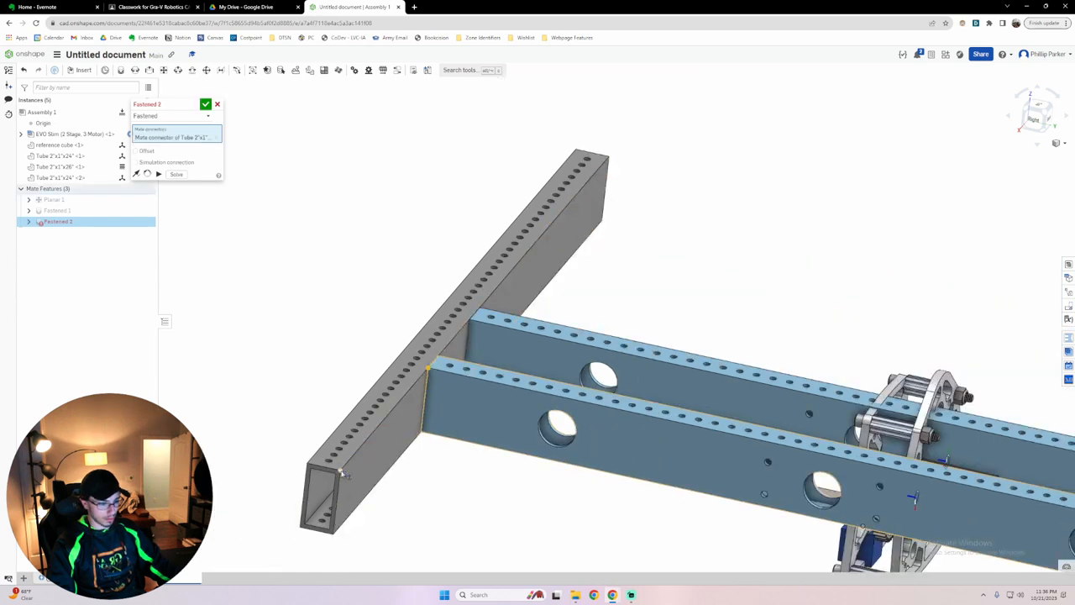
click(342, 475)
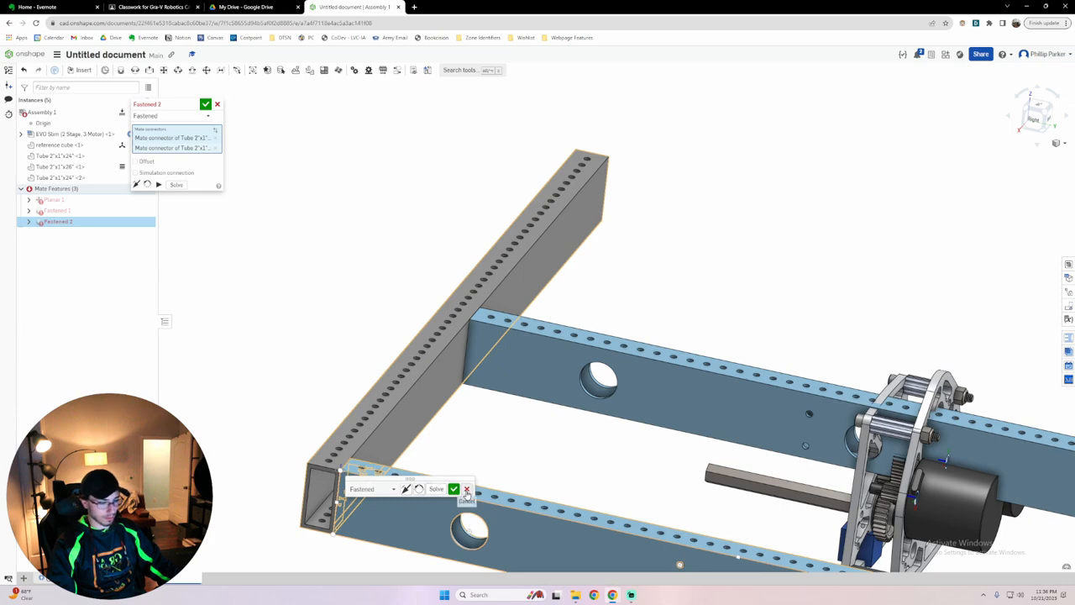
click(466, 490)
Try to fasten the outer side tube's top outer edge to the top edge at the dark front tube's open end.
scroll(466, 461, down, 3)
right_drag(463, 470, 486, 489)
scroll(488, 483, down, 3)
middle_drag(488, 483, 398, 337)
right_drag(399, 337, 417, 366)
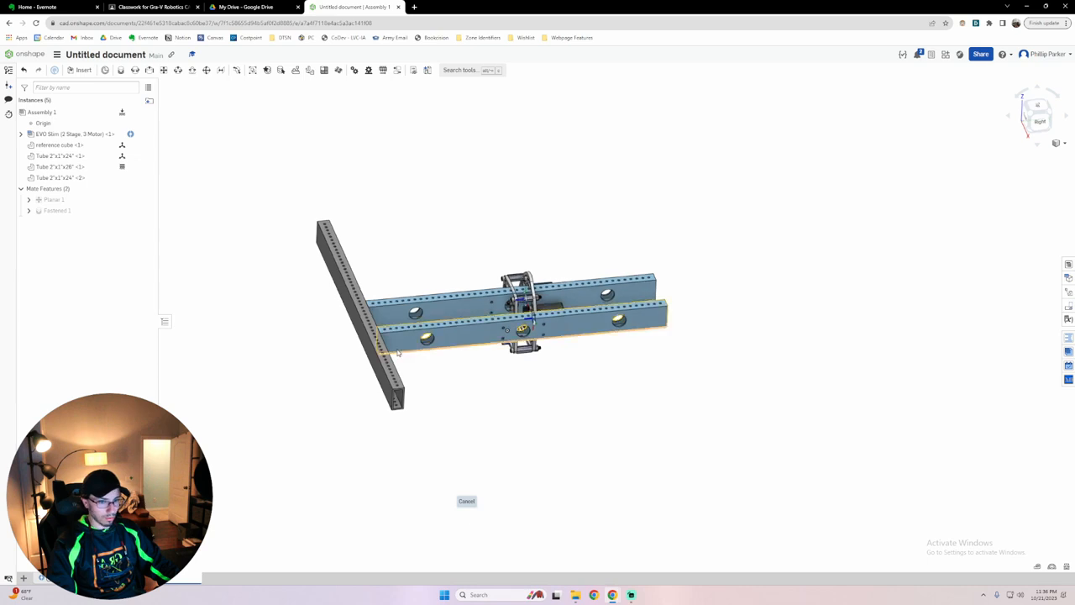
scroll(398, 353, up, 3)
scroll(398, 353, up, 2)
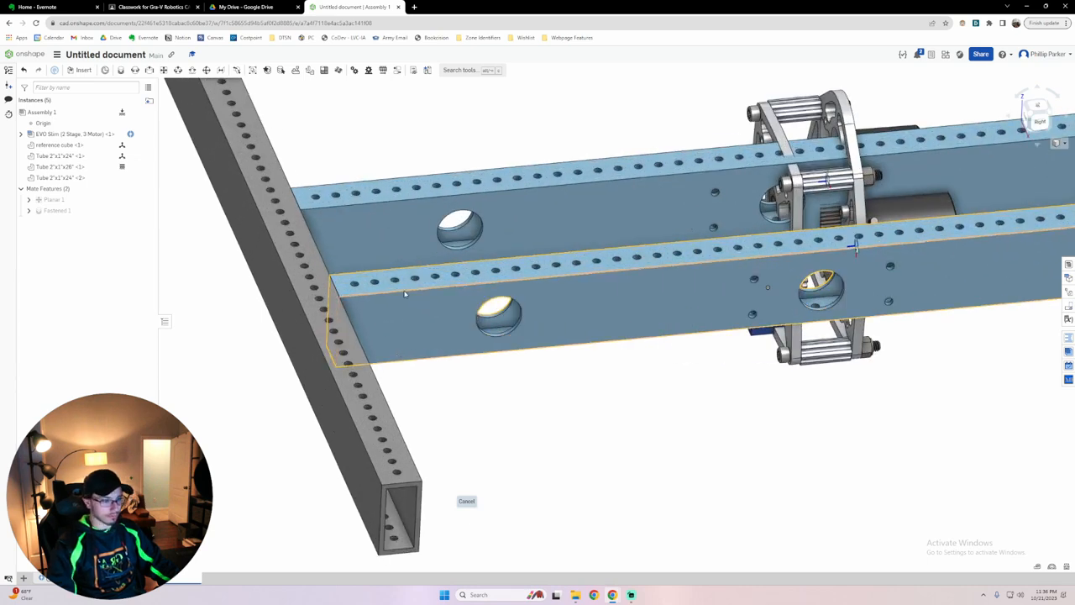
key(f)
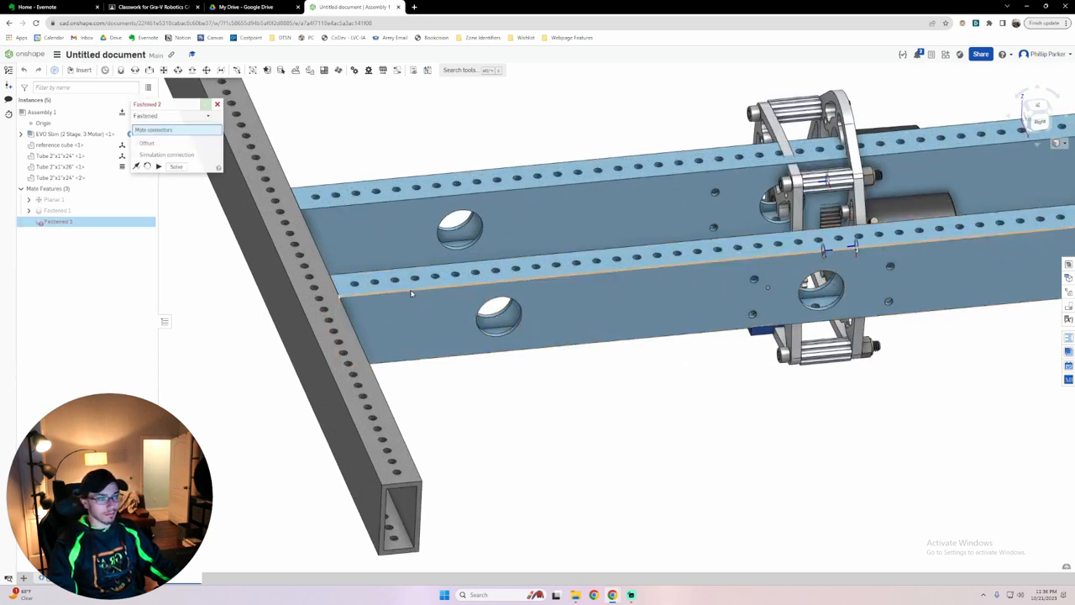
click(411, 296)
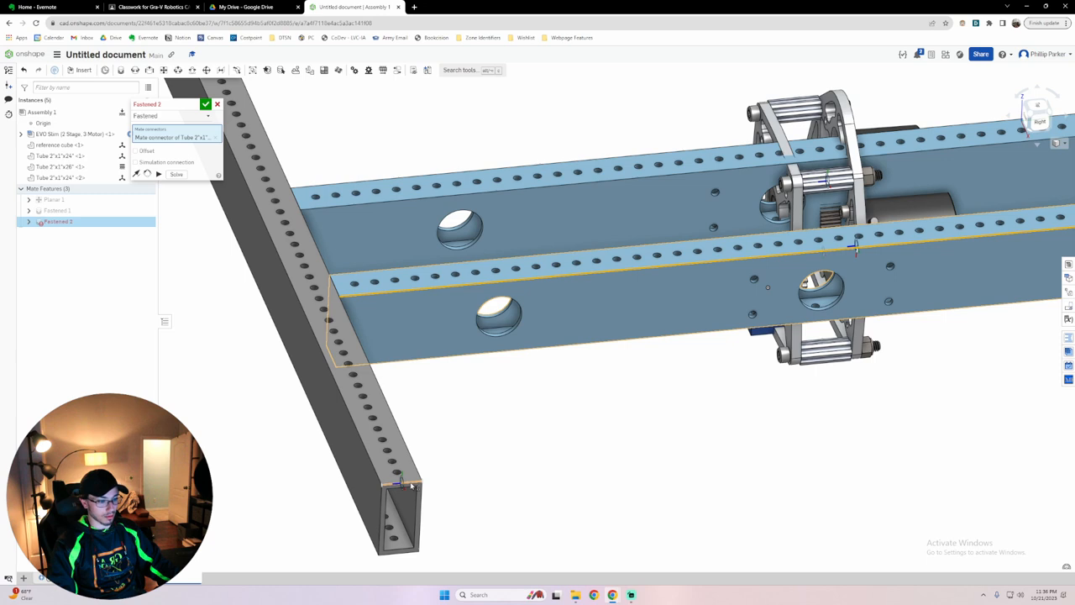
click(411, 486)
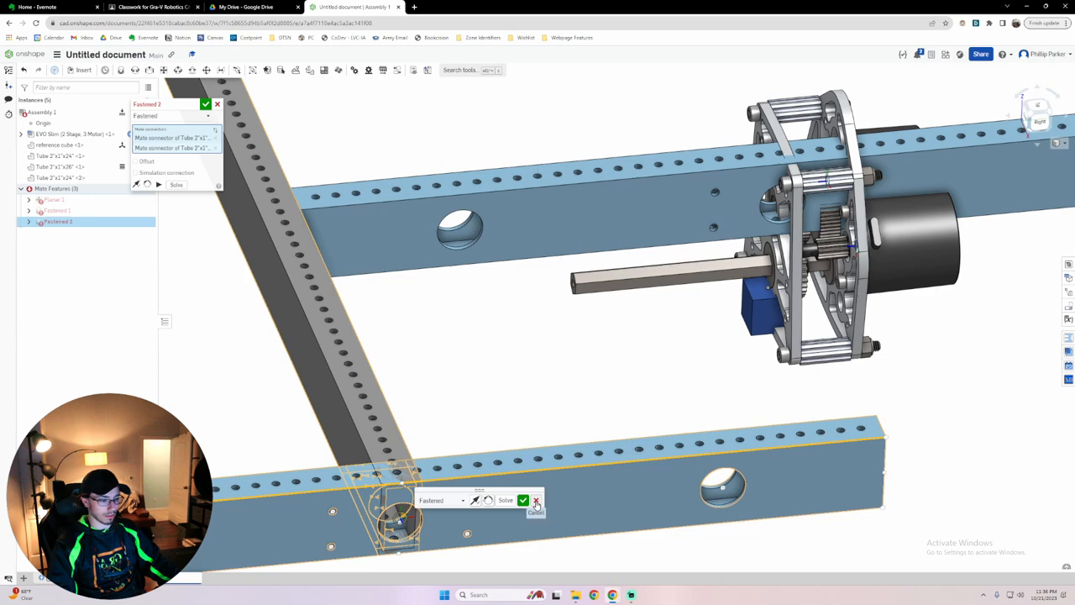
click(536, 501)
Delete the planar mate between the side tubes and the fastened mate joining the inner side tube to the front tube.
scroll(543, 504, down, 5)
right_drag(543, 504, 457, 431)
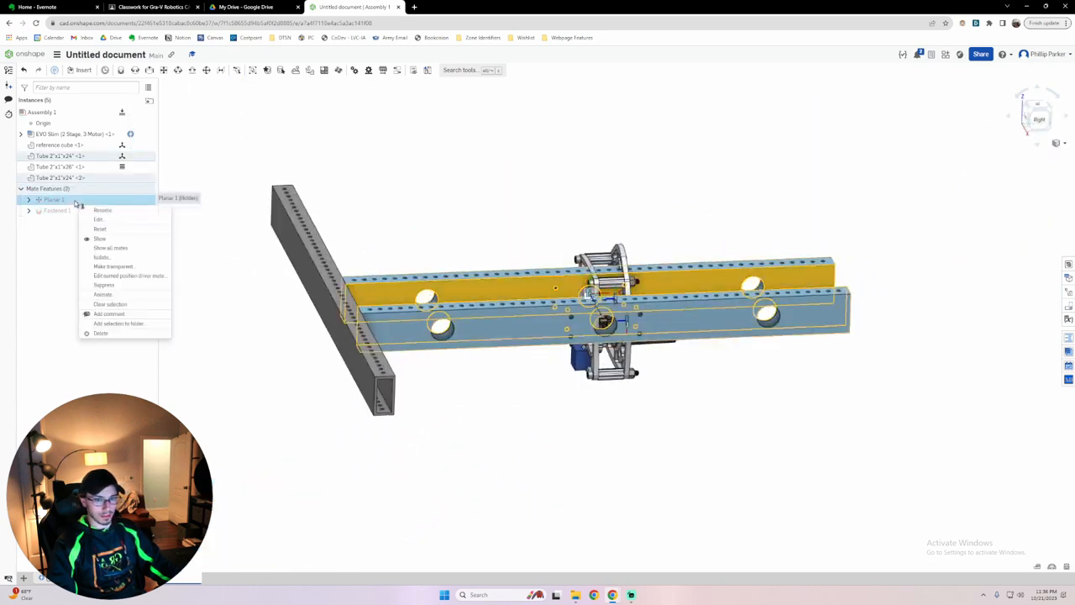
click(109, 333)
scroll(410, 365, up, 3)
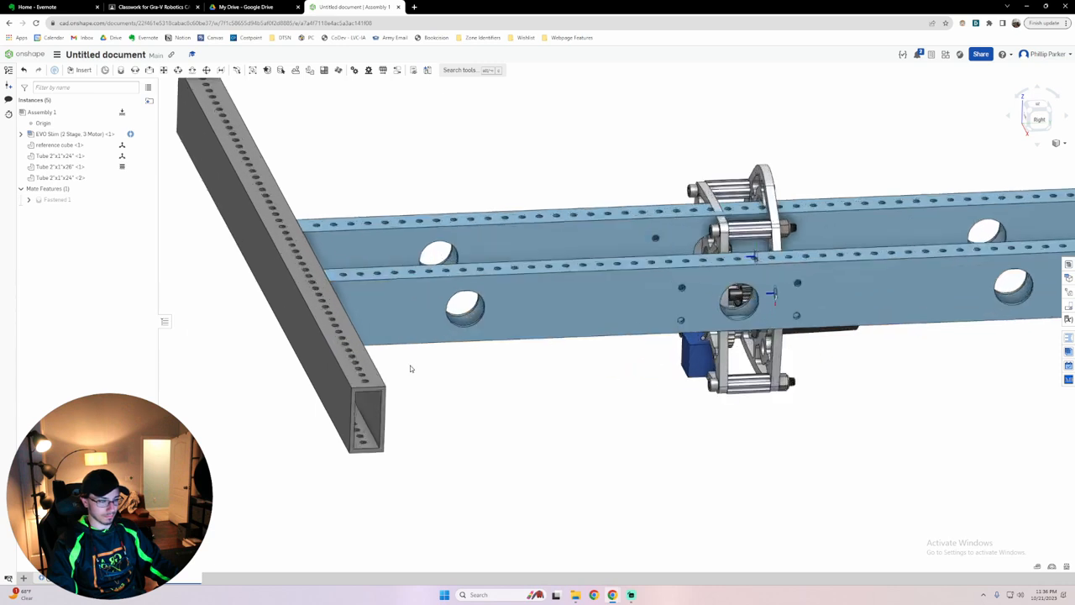
right_drag(410, 368, 394, 369)
key(m)
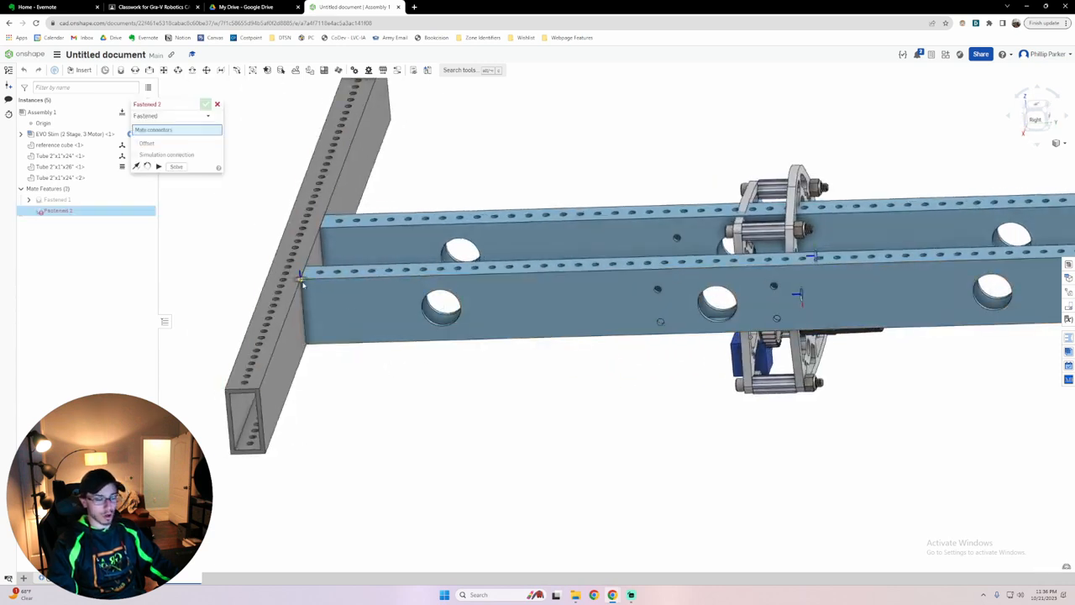
key(Escape)
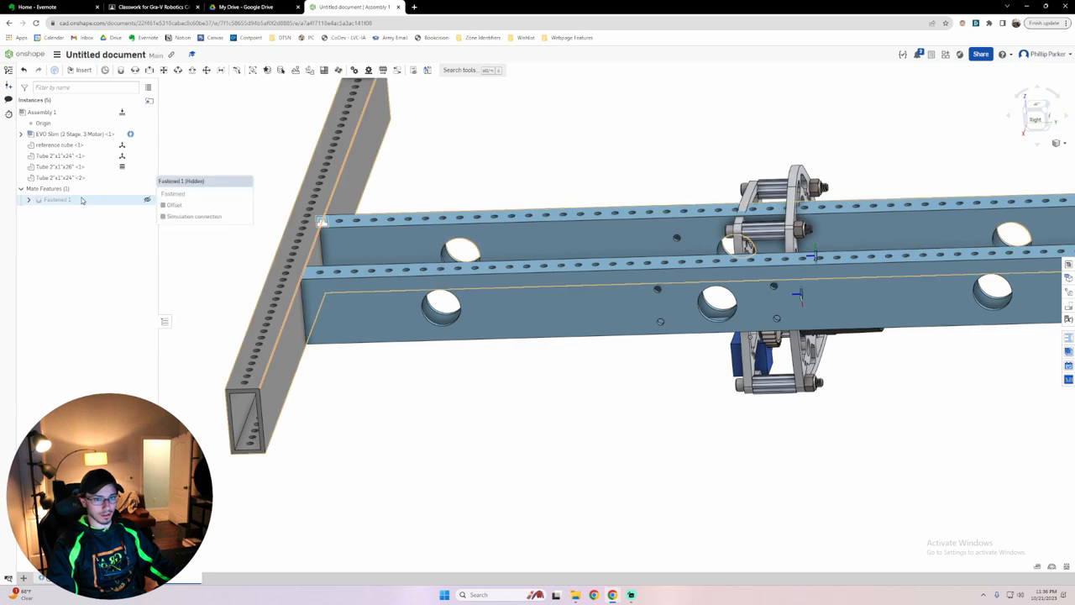
click(81, 200)
right_click(81, 200)
click(108, 316)
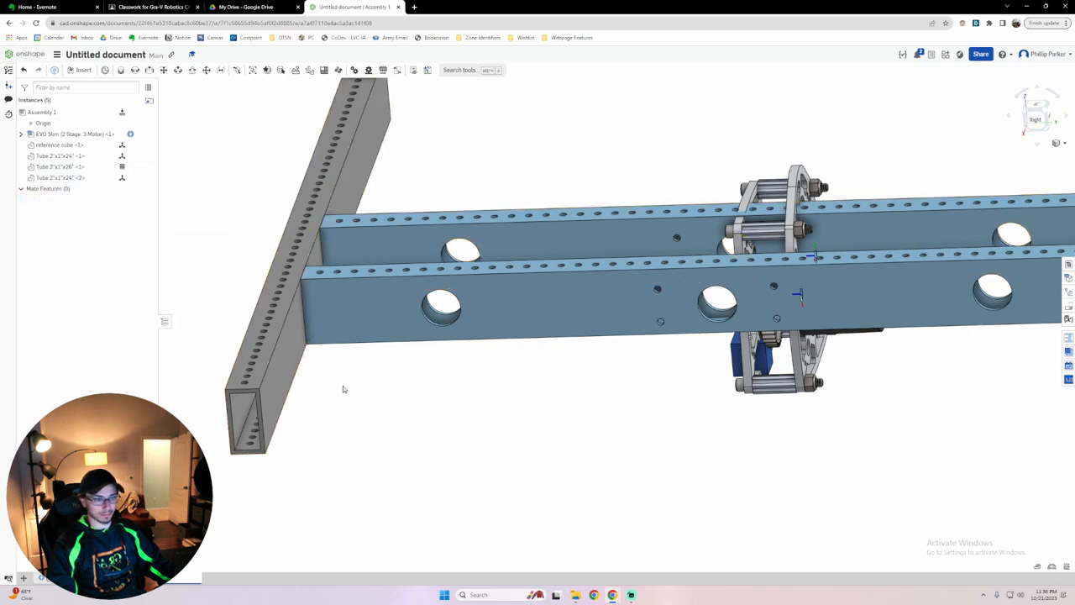
Fasten the top front corner of the outer 24 in side tube to the top inner end corner of the dark front tube.
right_drag(343, 388, 348, 380)
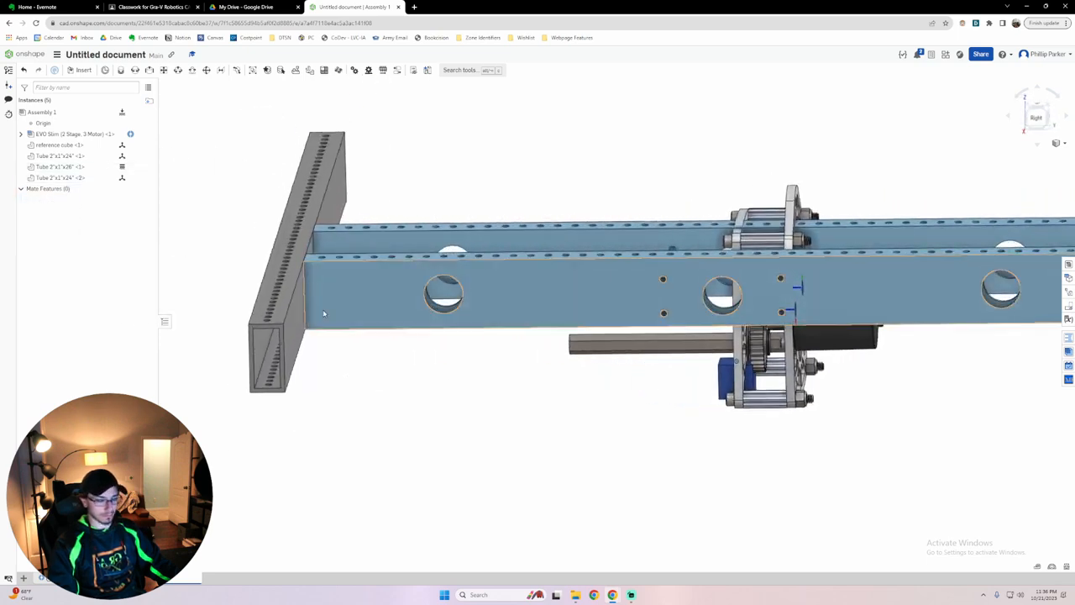
key(f)
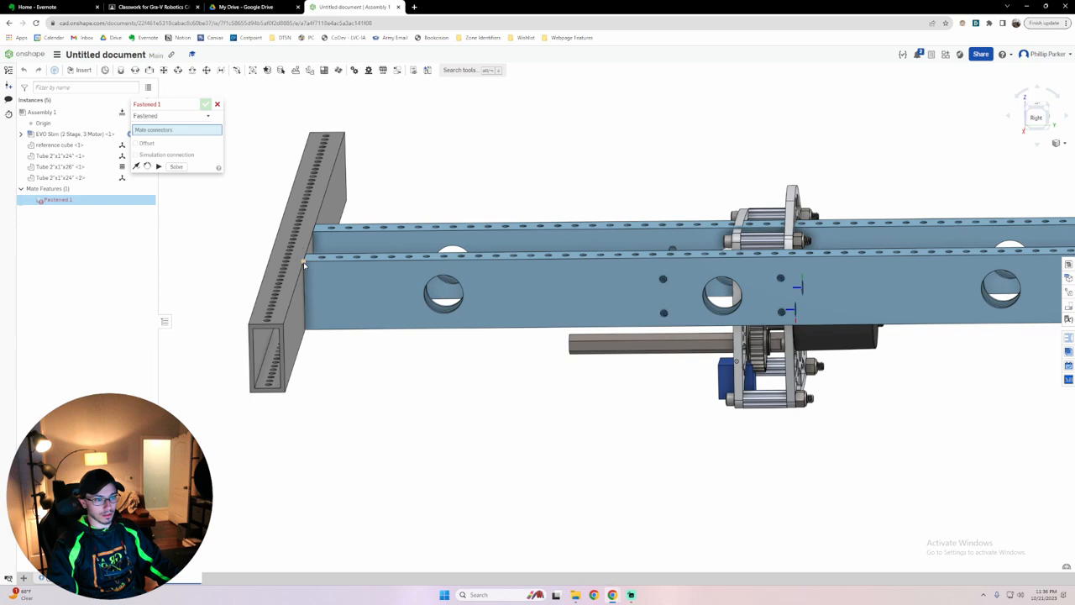
click(304, 262)
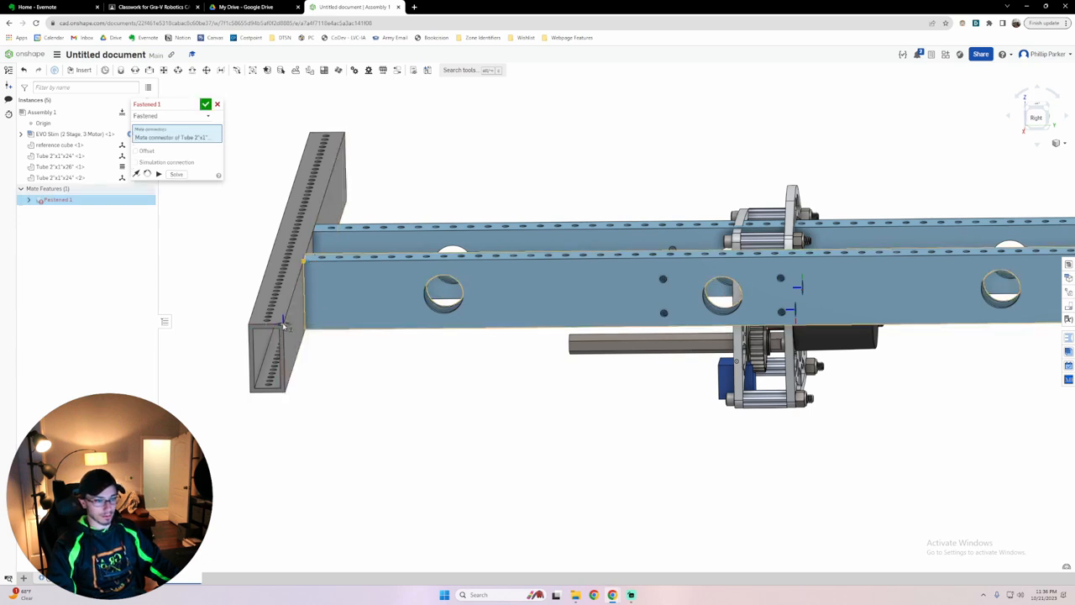
click(284, 323)
key(Return)
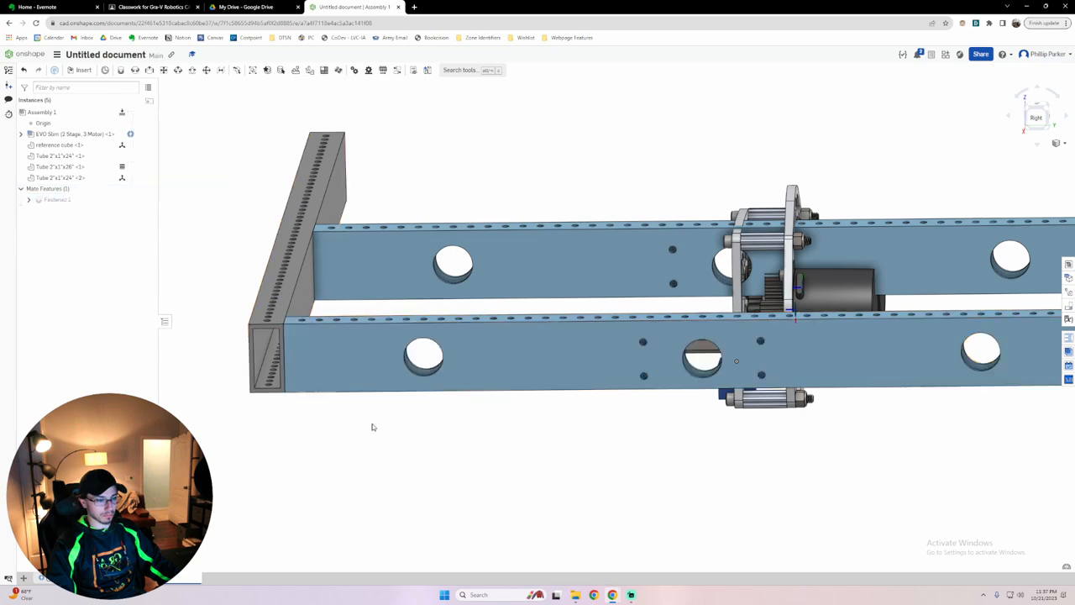
Fasten the inner 24 in tube's top outer edge to the outer tube's top inner edge with a 3 in inward X offset.
key(m)
scroll(372, 425, down, 2)
right_drag(362, 427, 811, 425)
scroll(392, 449, down, 1)
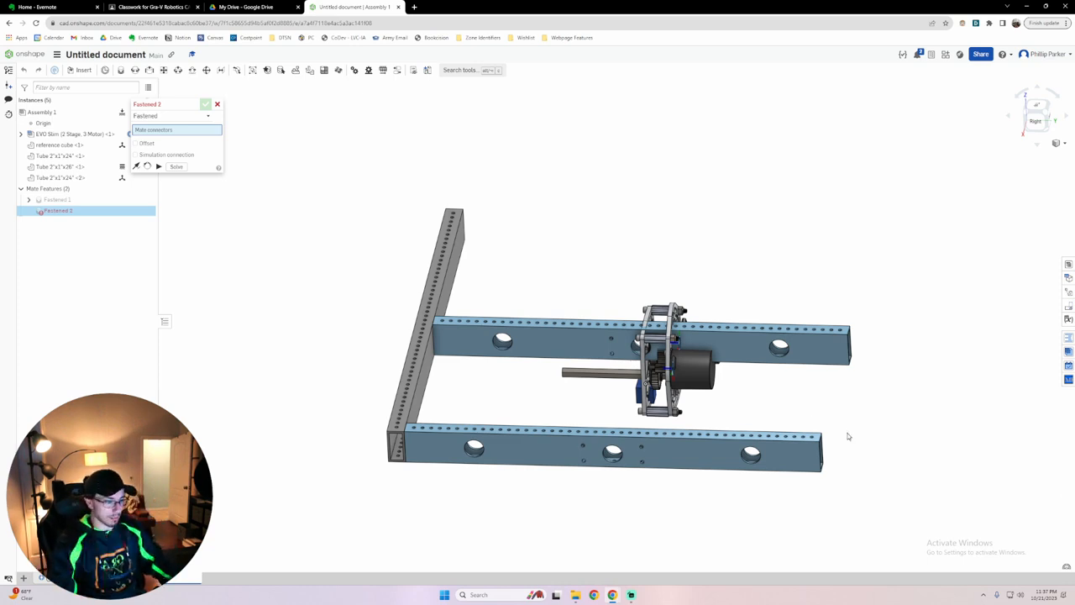
right_drag(608, 402, 555, 404)
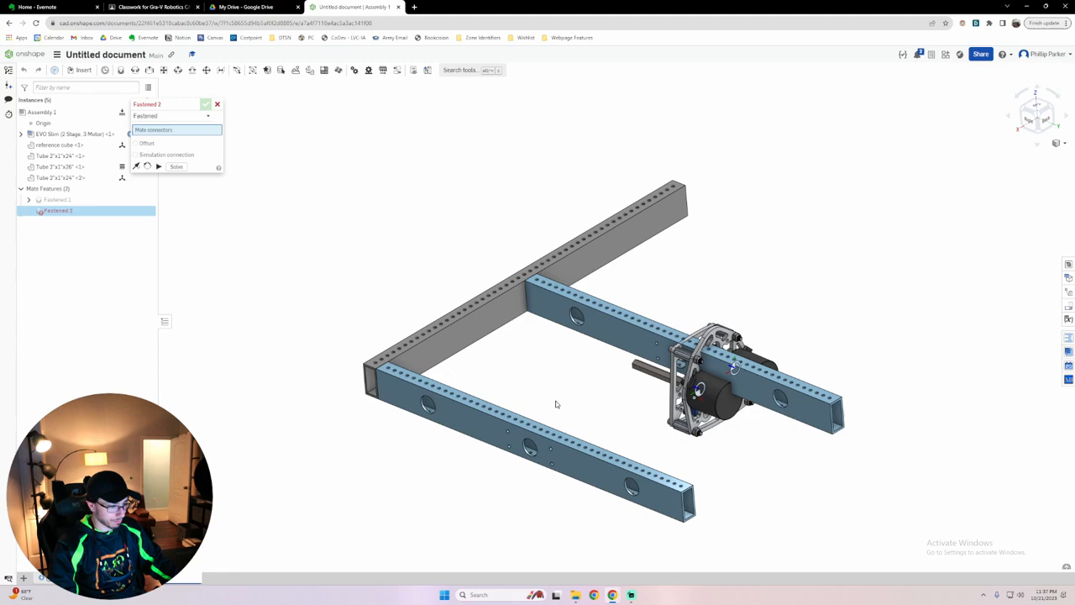
scroll(539, 288, up, 3)
click(538, 287)
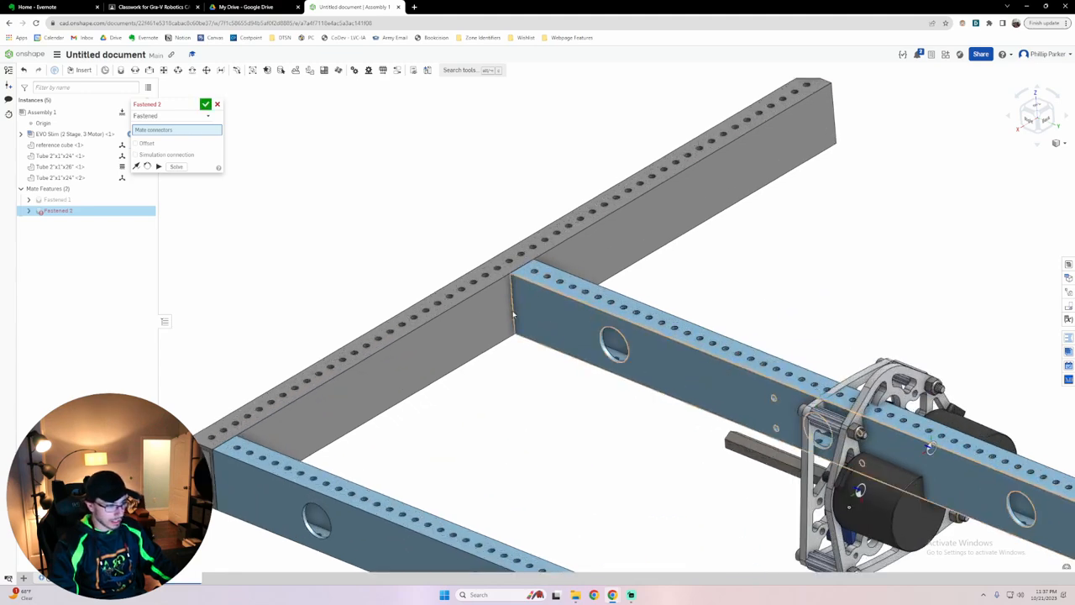
scroll(455, 388, down, 5)
scroll(406, 413, up, 6)
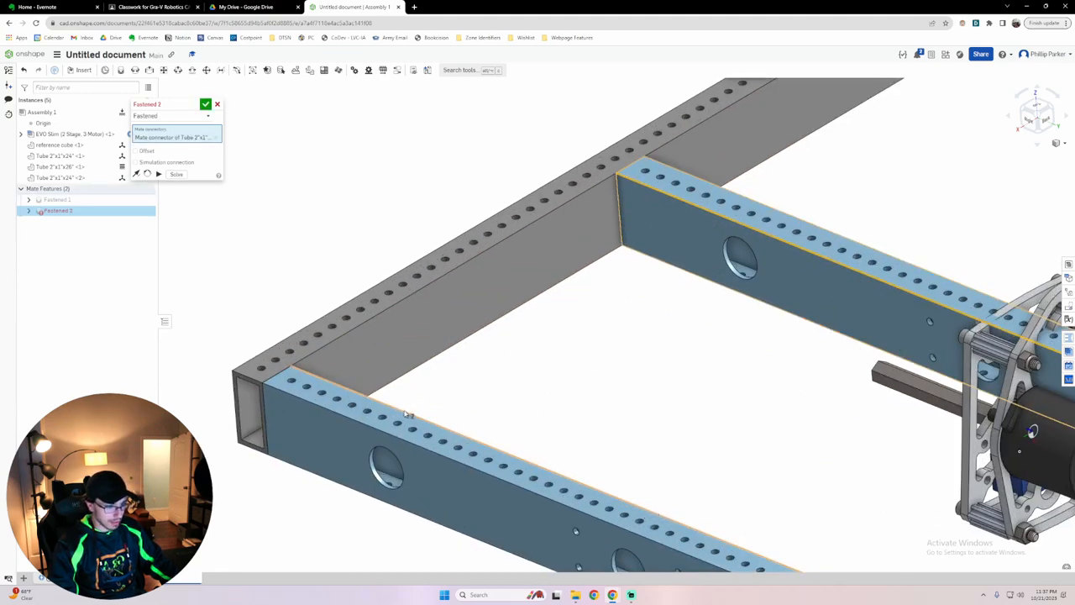
click(406, 413)
scroll(459, 385, down, 2)
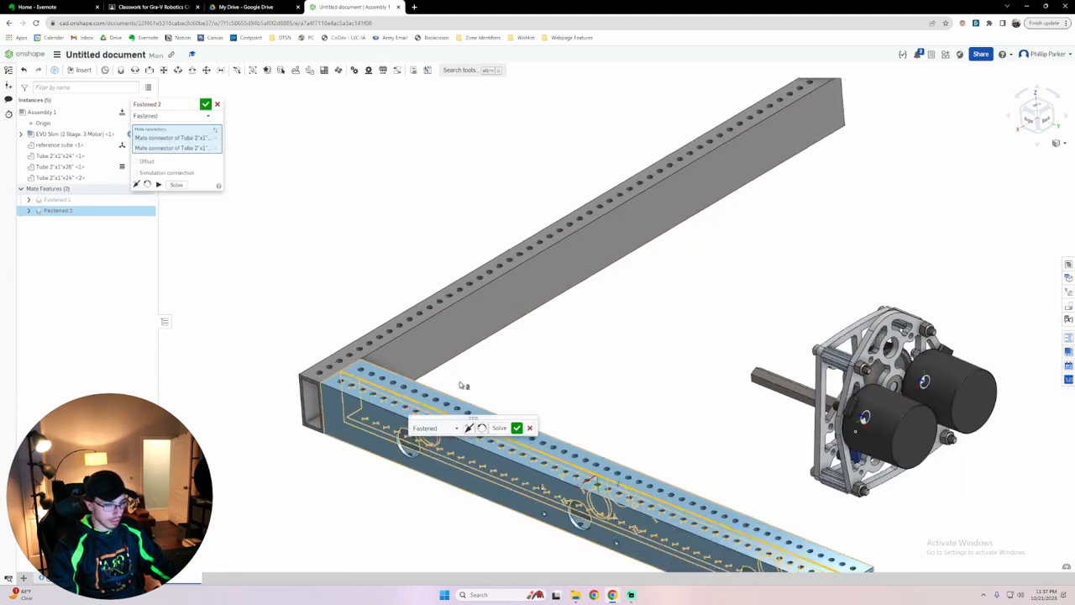
click(136, 162)
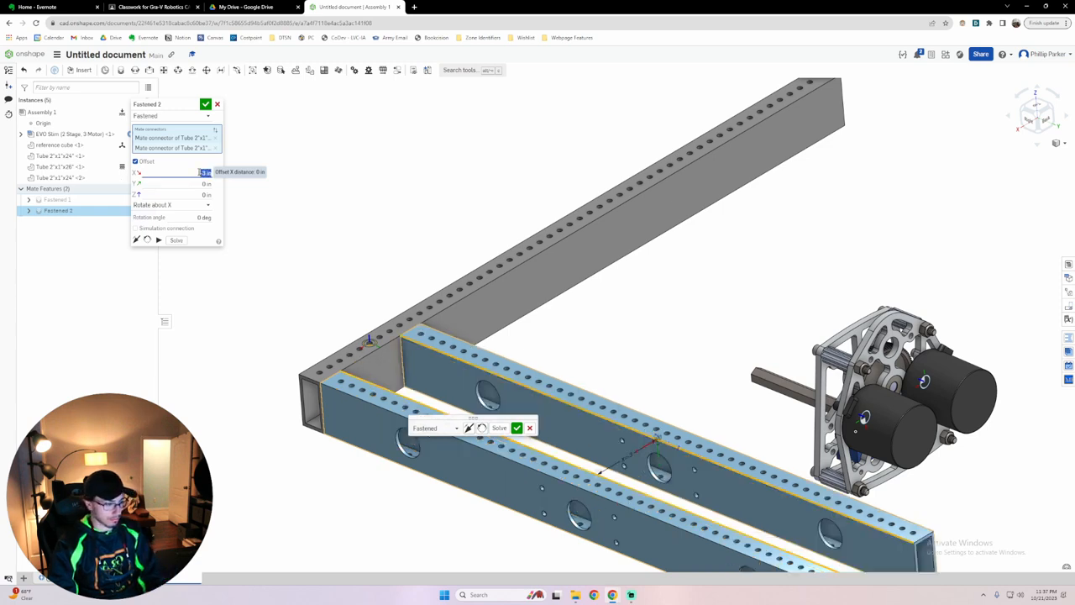
key(Return)
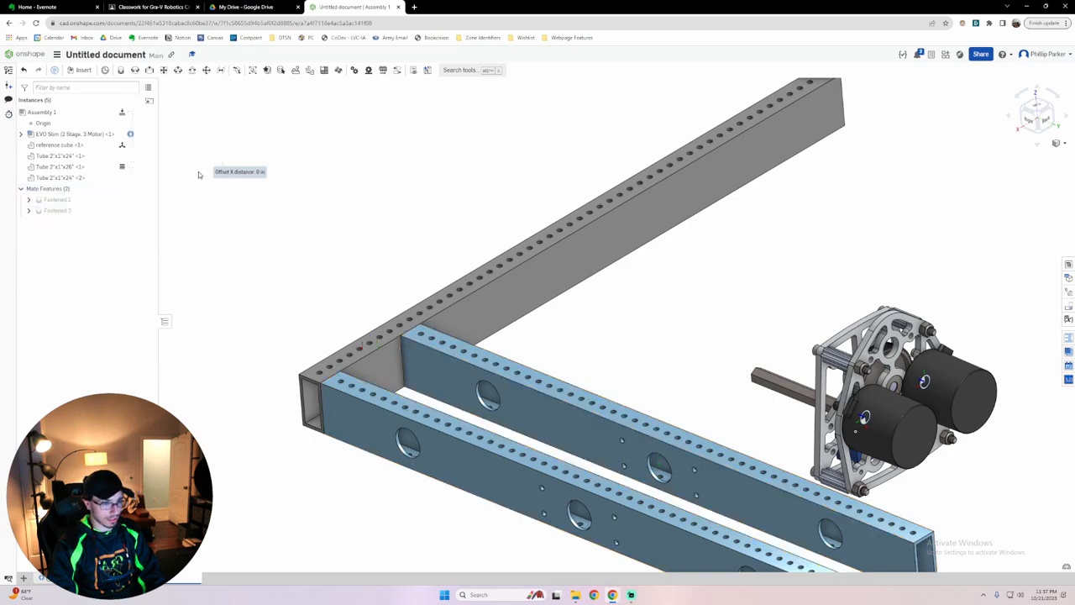
Copy the dark 26 in front tube and paste a second instance into the assembly.
right_drag(612, 288, 738, 418)
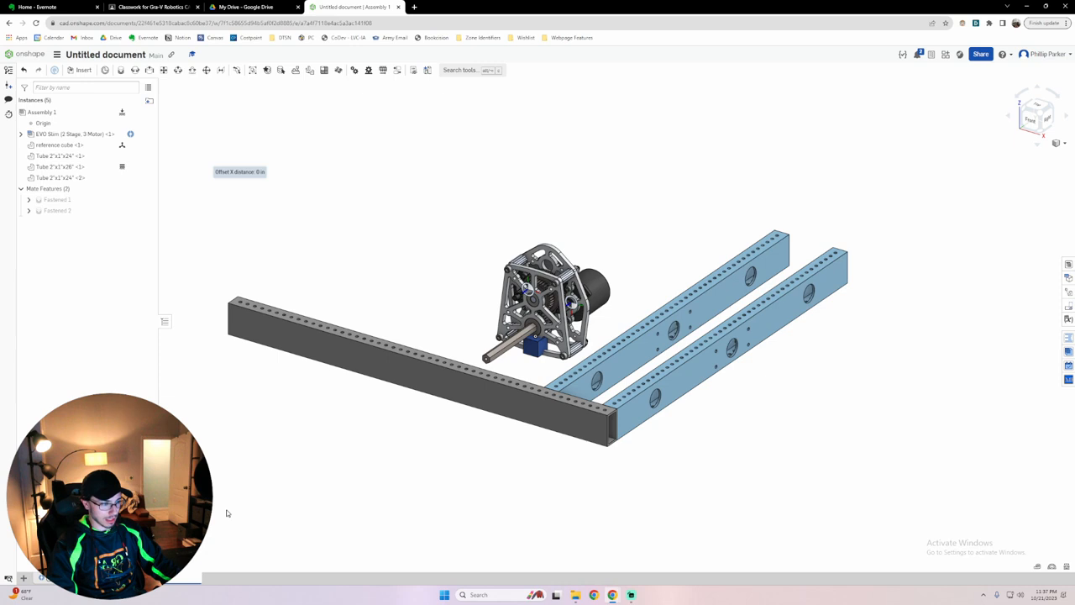
right_drag(225, 512, 246, 478)
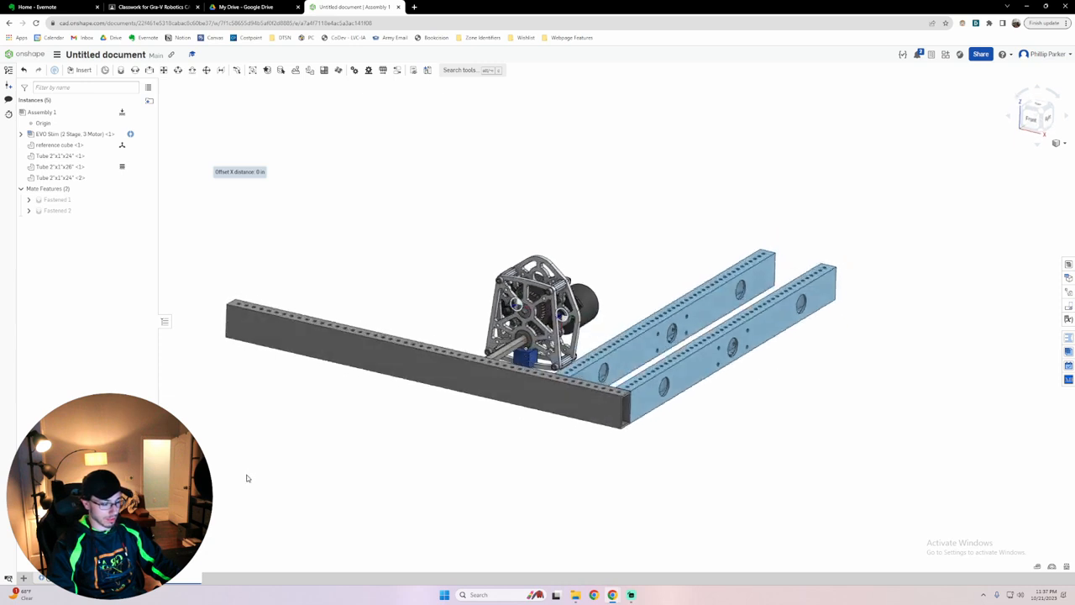
right_click(73, 168)
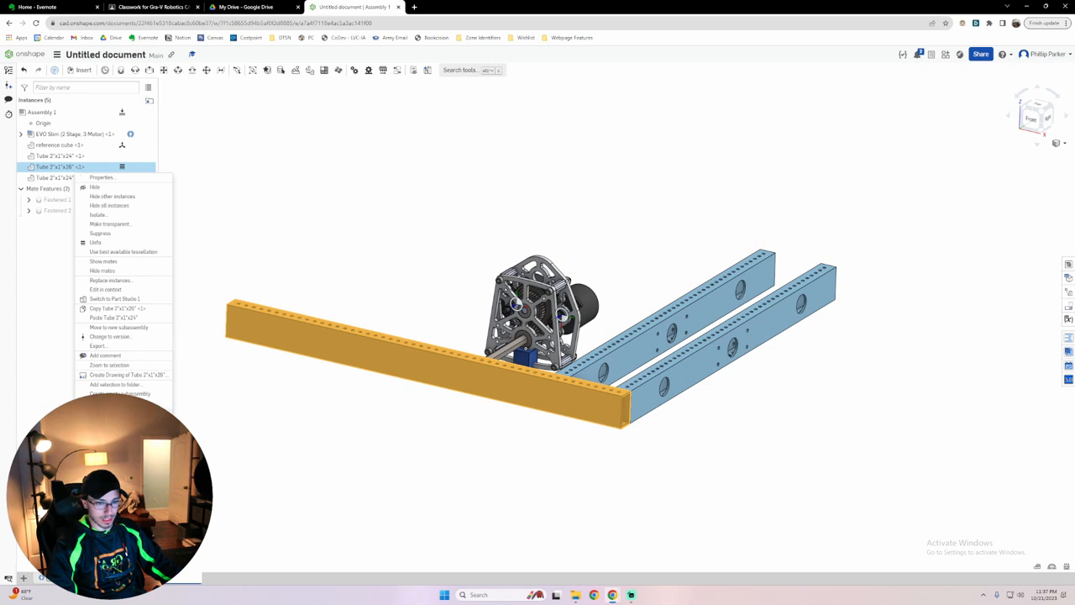
click(129, 308)
click(324, 253)
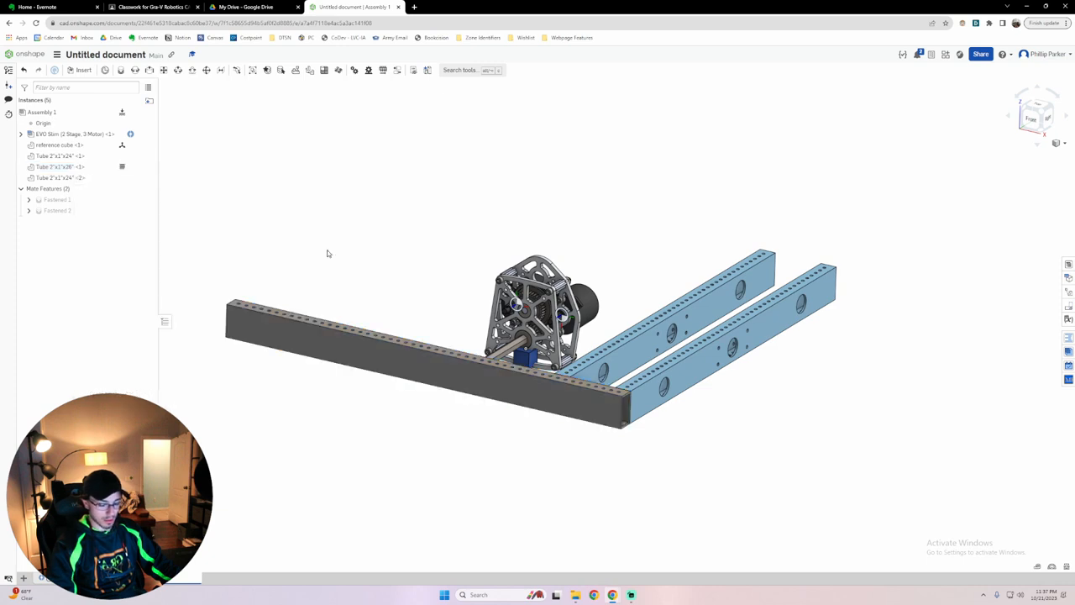
key(ctrl+v)
Fasten the end corner of the pasted 26 in tube to the top outer rear corner of the outer side tube.
right_drag(470, 185, 387, 210)
key(f)
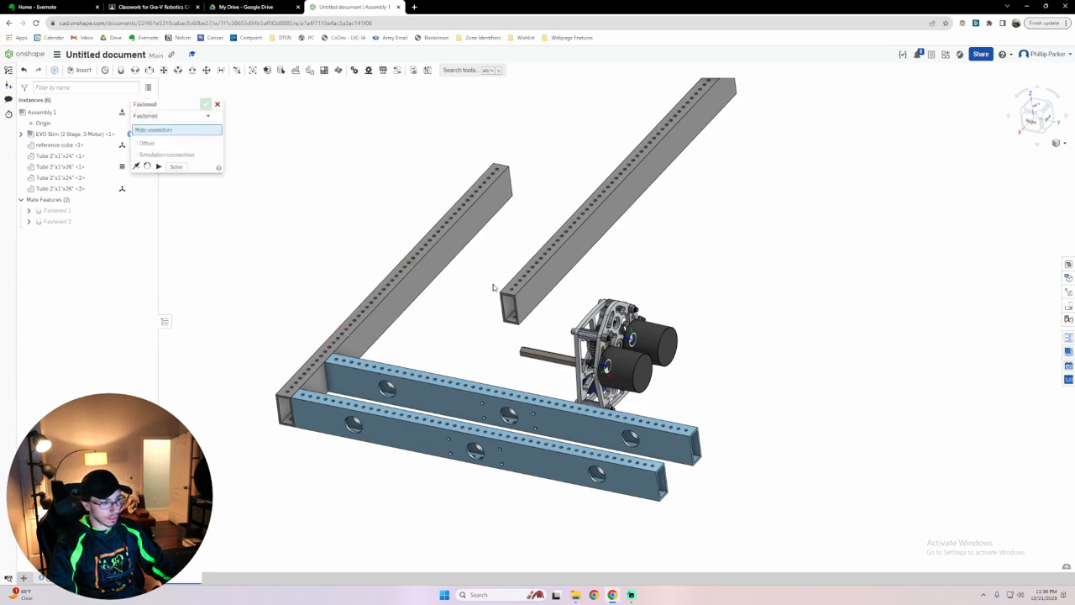
click(497, 292)
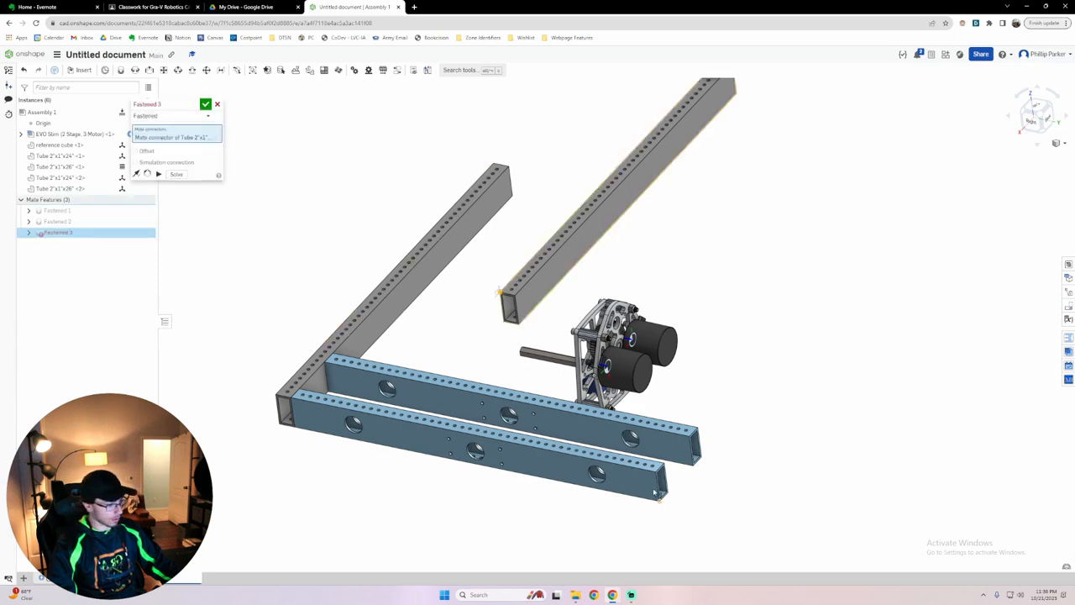
scroll(656, 475, up, 5)
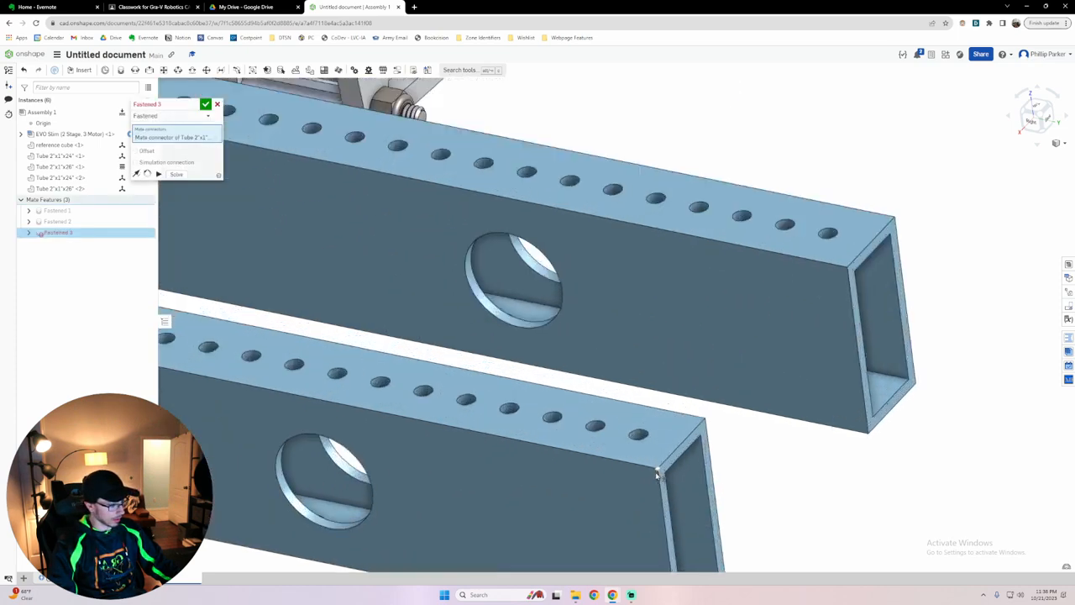
click(658, 473)
scroll(657, 472, down, 5)
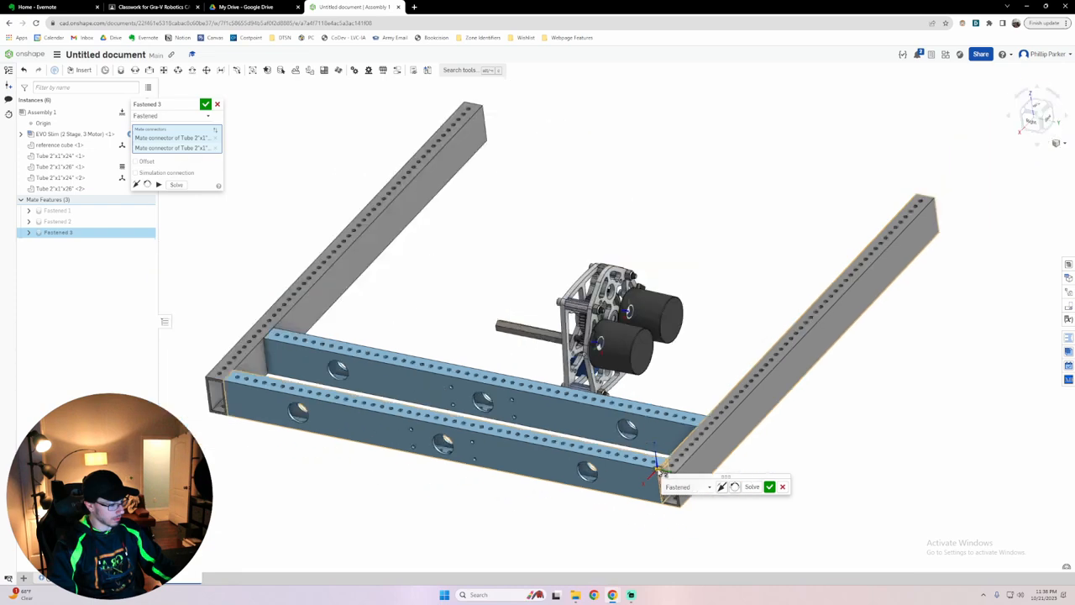
click(769, 487)
Paste two more copies of the 24 in side tube along the open side of the frame.
right_drag(704, 514, 797, 516)
scroll(790, 503, down, 5)
middle_drag(789, 503, 735, 466)
scroll(657, 473, up, 3)
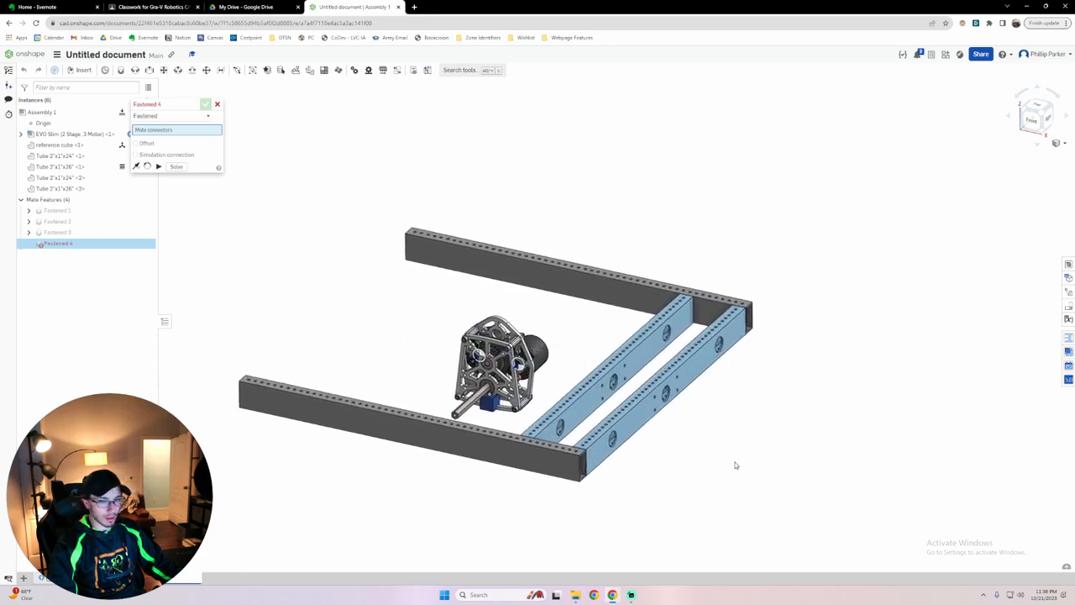
click(217, 105)
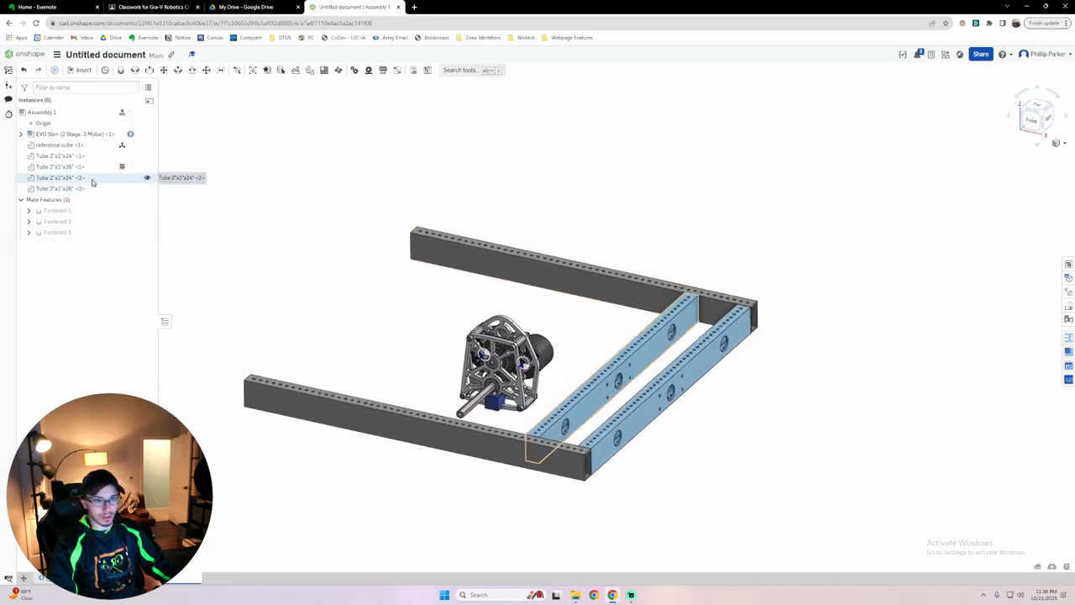
click(94, 179)
key(ctrl+c)
key(ctrl+v)
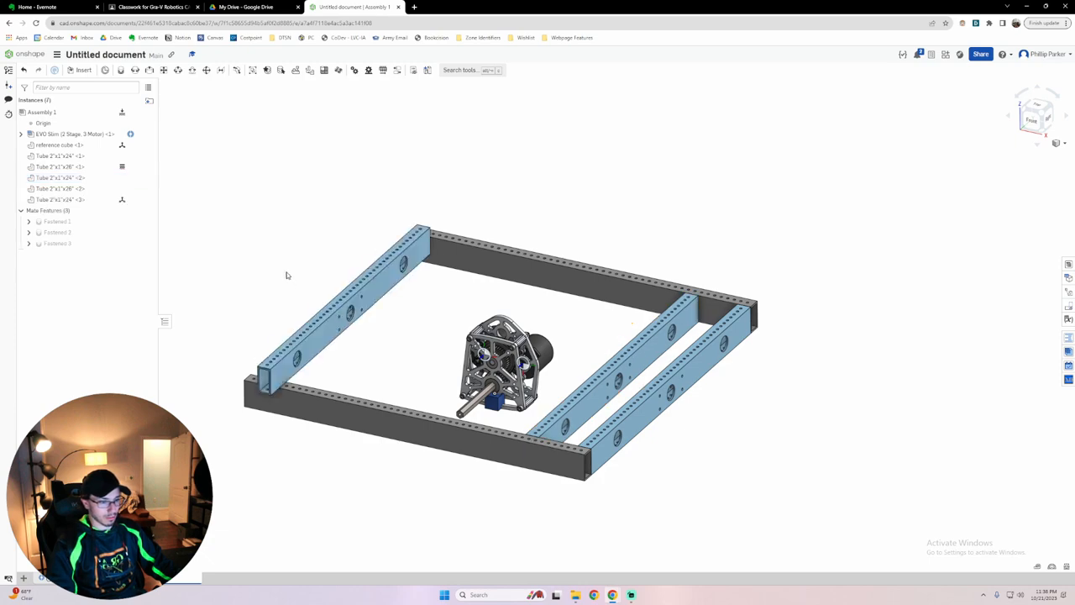
key(ctrl+v)
Fasten the outermost pasted 24 in tube's top outer end corner to the top inner corner at the front 26 in tube's end.
right_drag(235, 338, 313, 443)
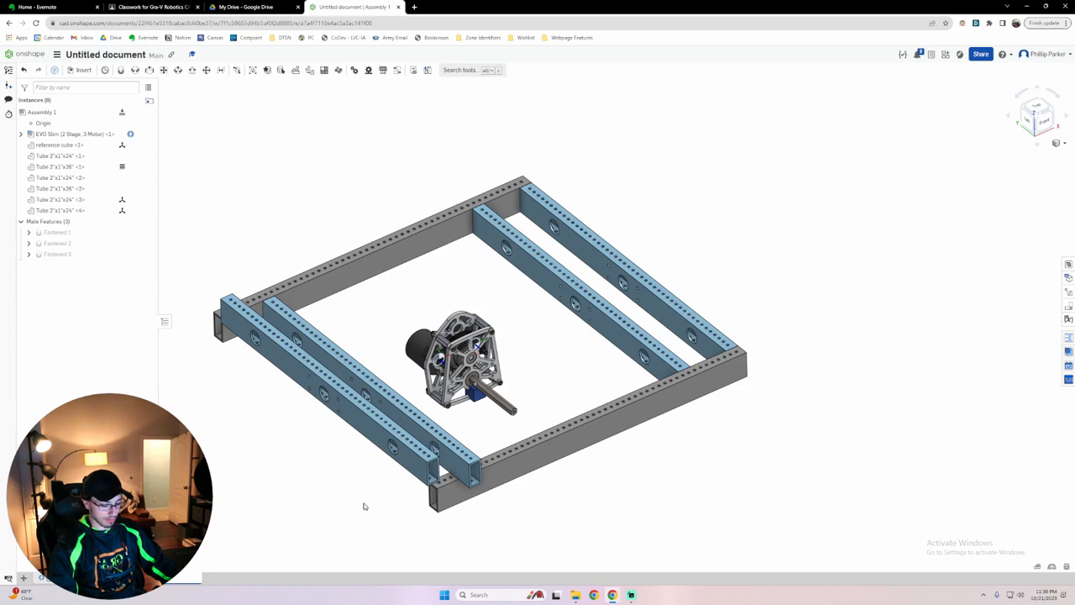
key(m)
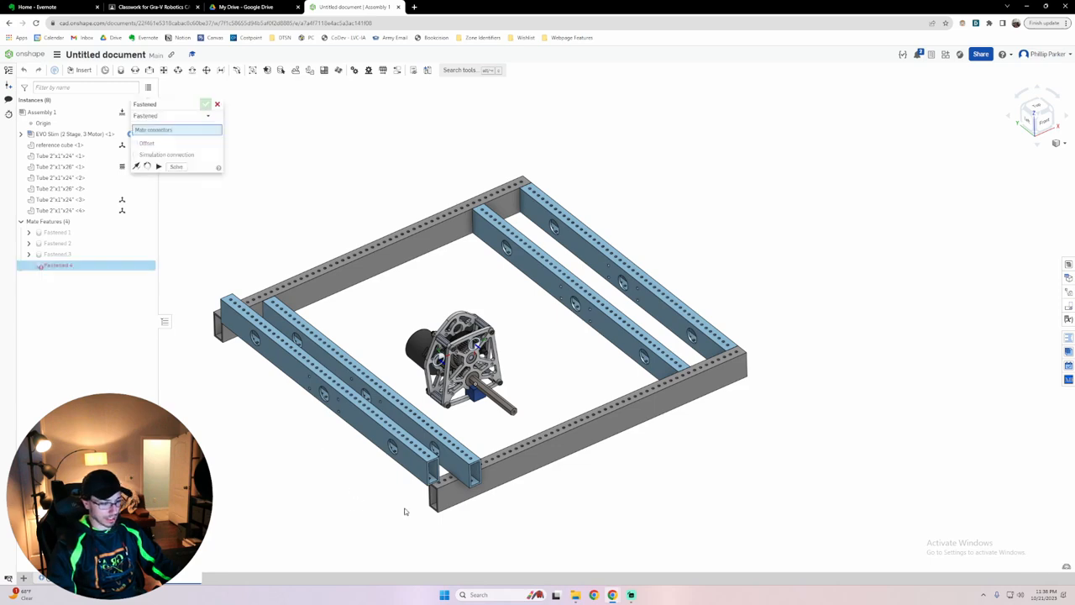
click(426, 460)
scroll(407, 498, up, 5)
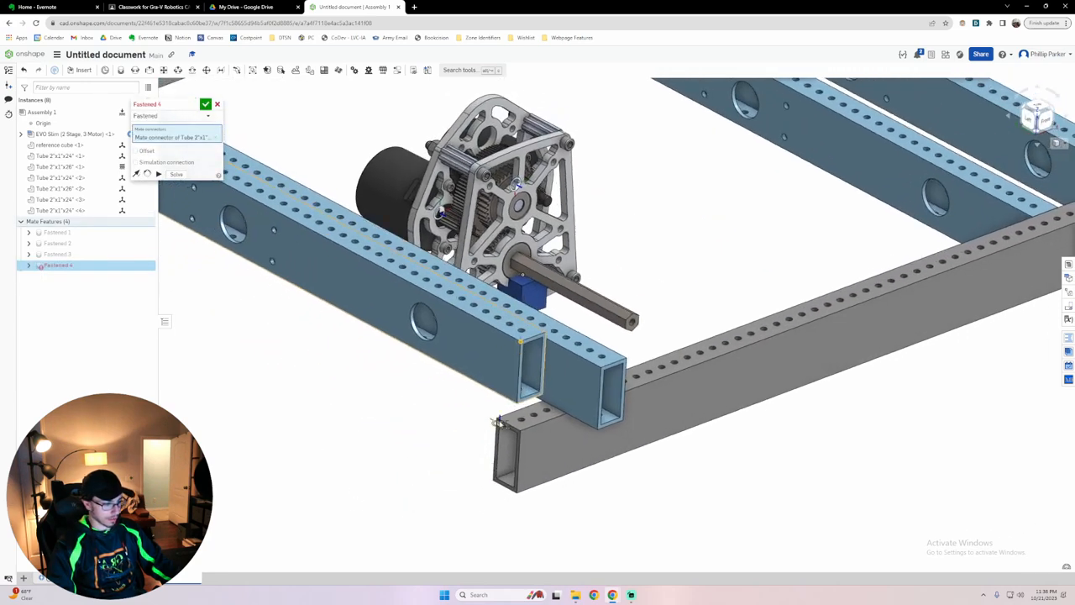
click(499, 420)
scroll(499, 420, down, 5)
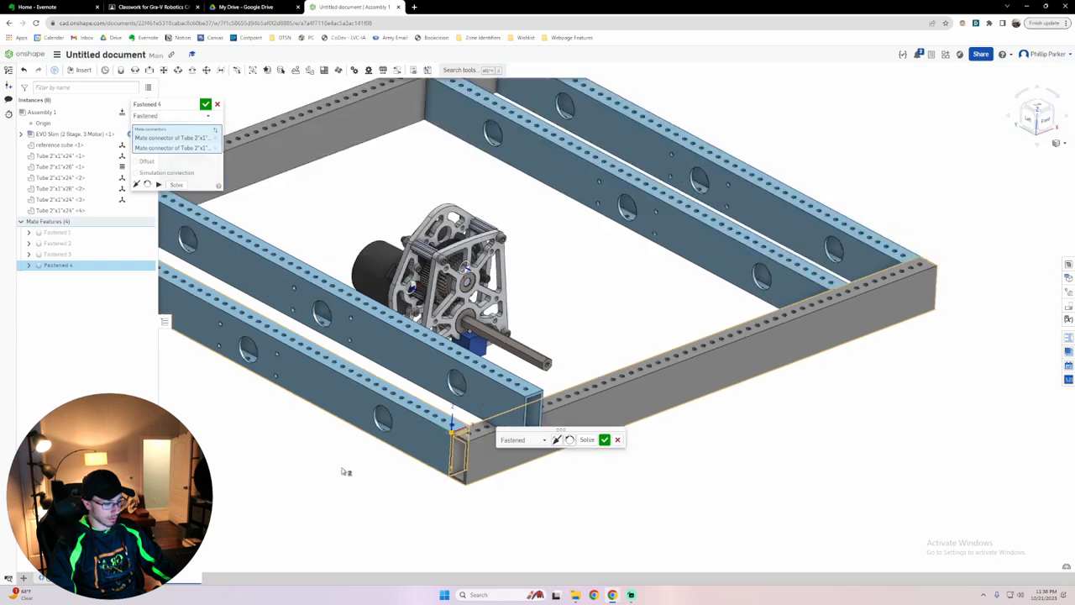
click(604, 439)
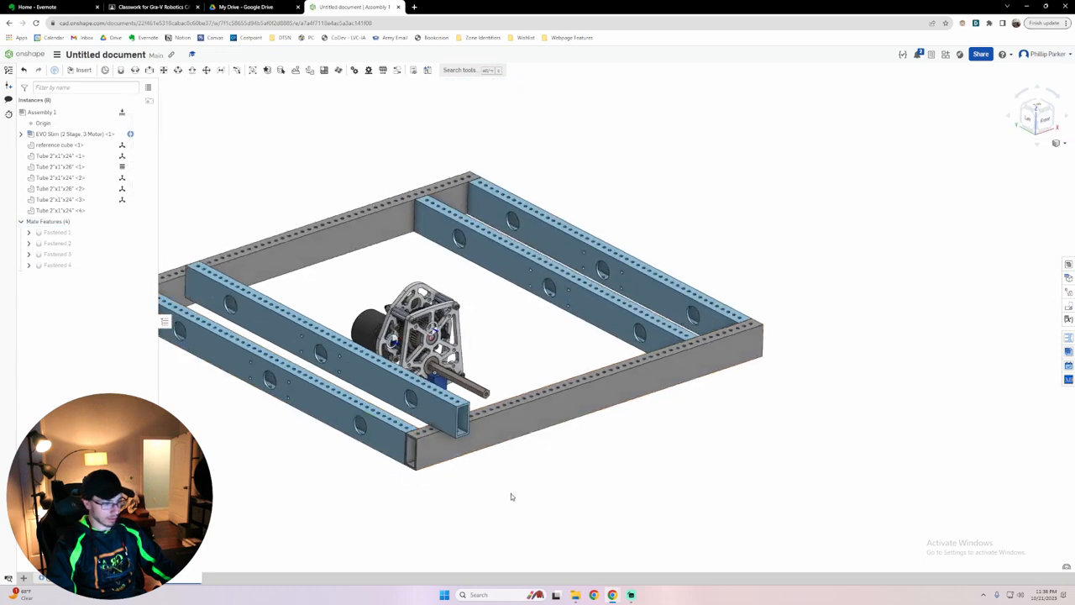
Fasten the other pasted 24 in tube's top outer edge to the new outer tube's top inner edge with a 3 in X offset.
key(m)
right_drag(513, 502, 541, 497)
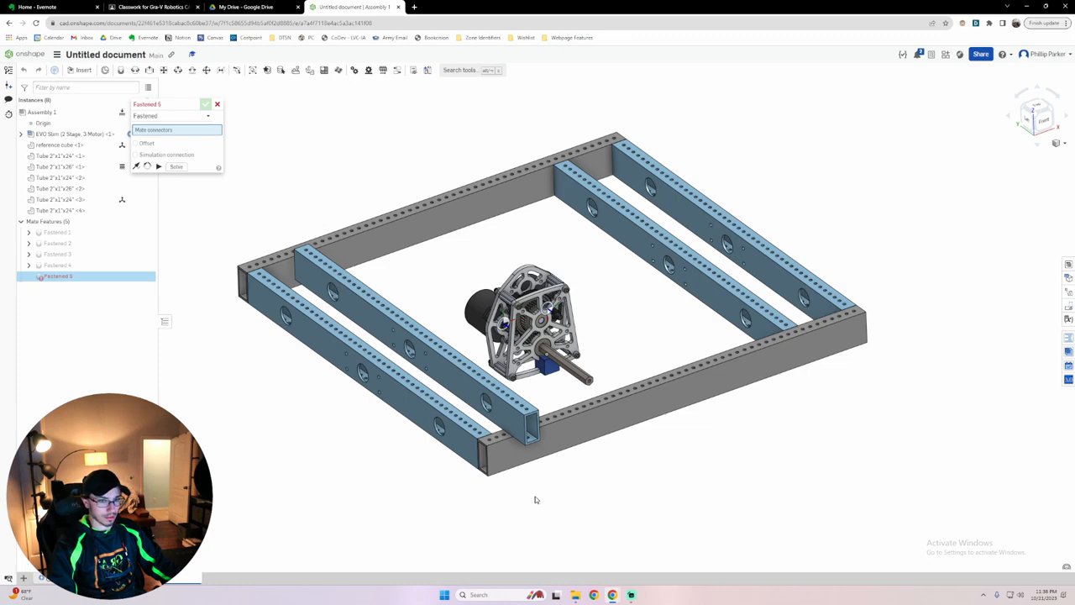
click(476, 383)
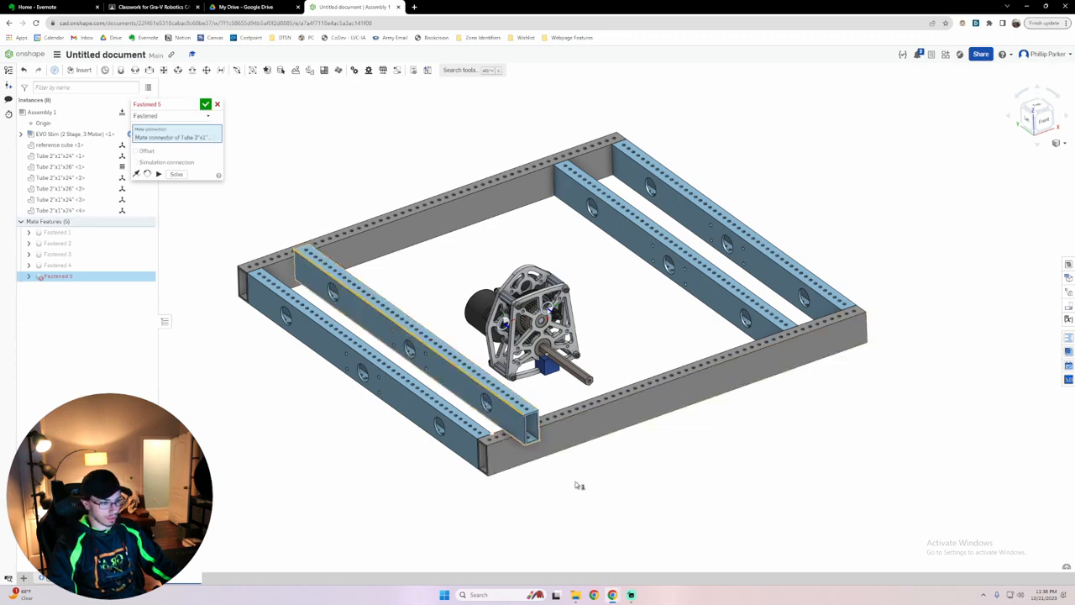
key(n)
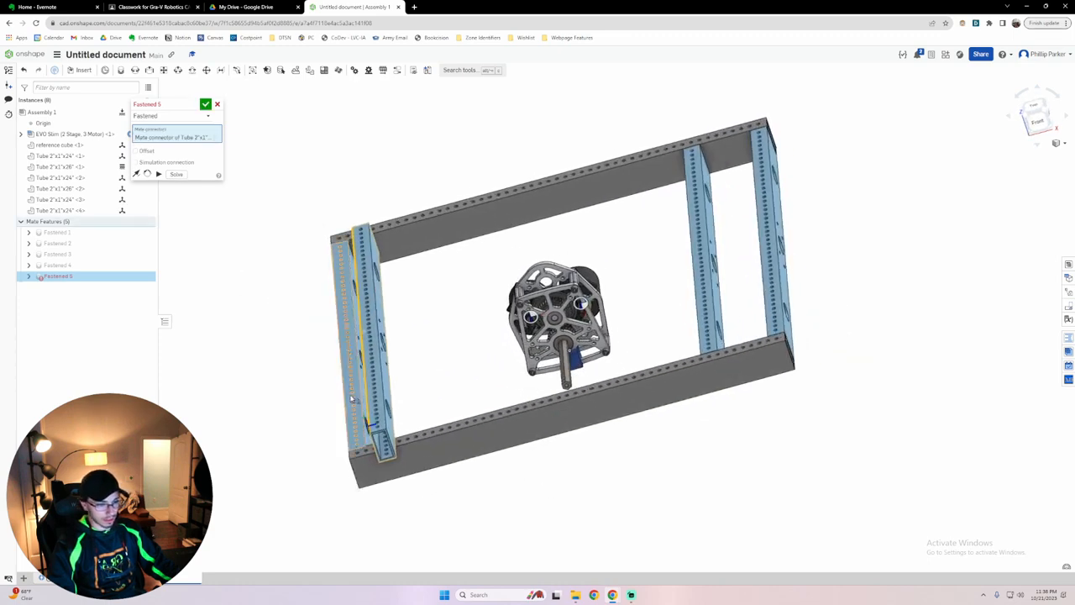
scroll(370, 396, up, 10)
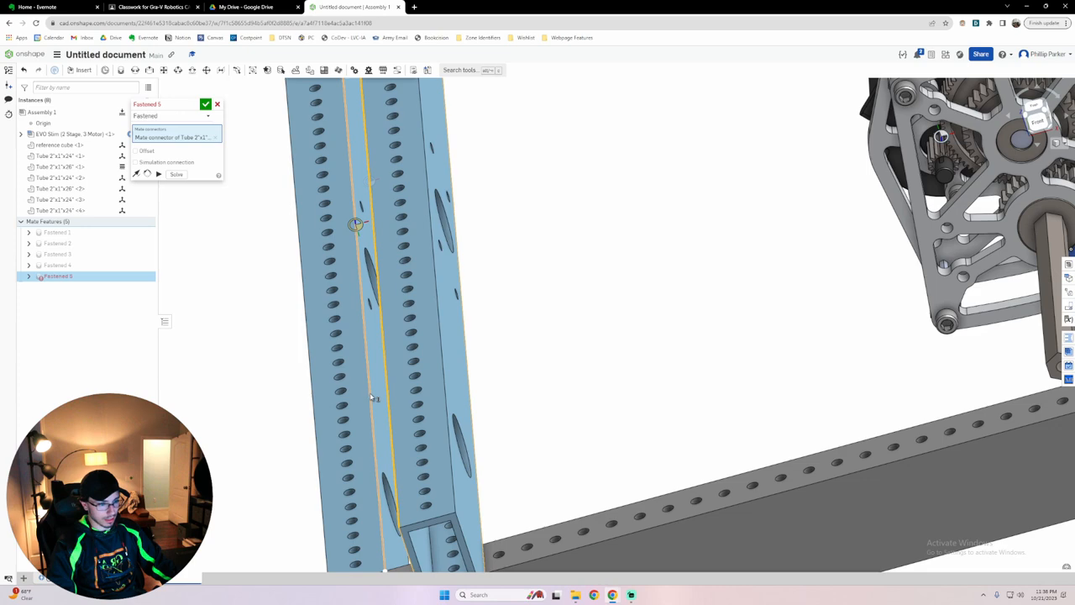
click(370, 397)
scroll(370, 396, down, 15)
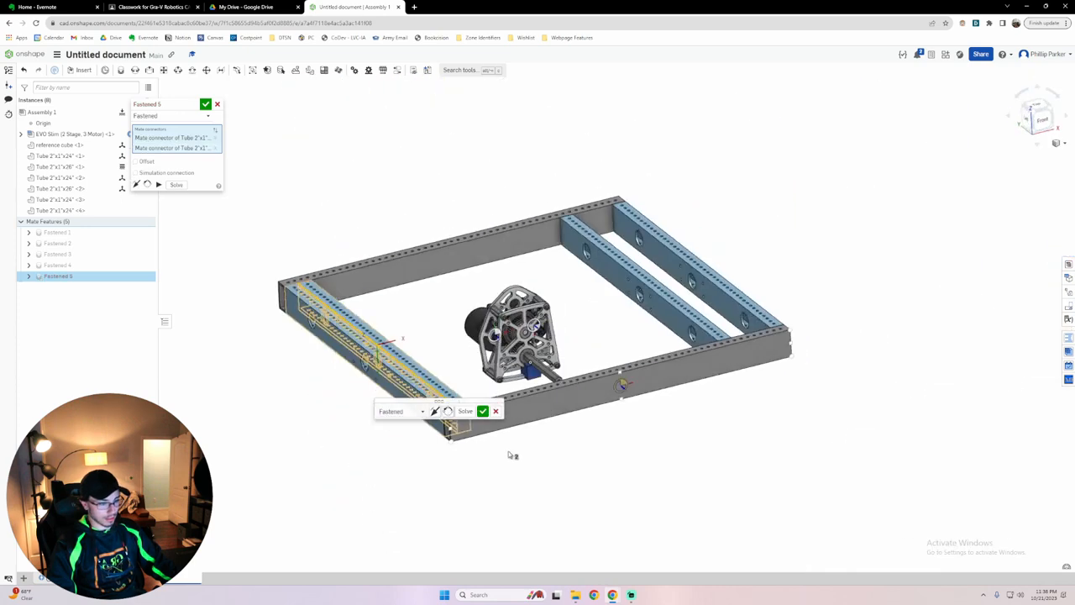
click(159, 160)
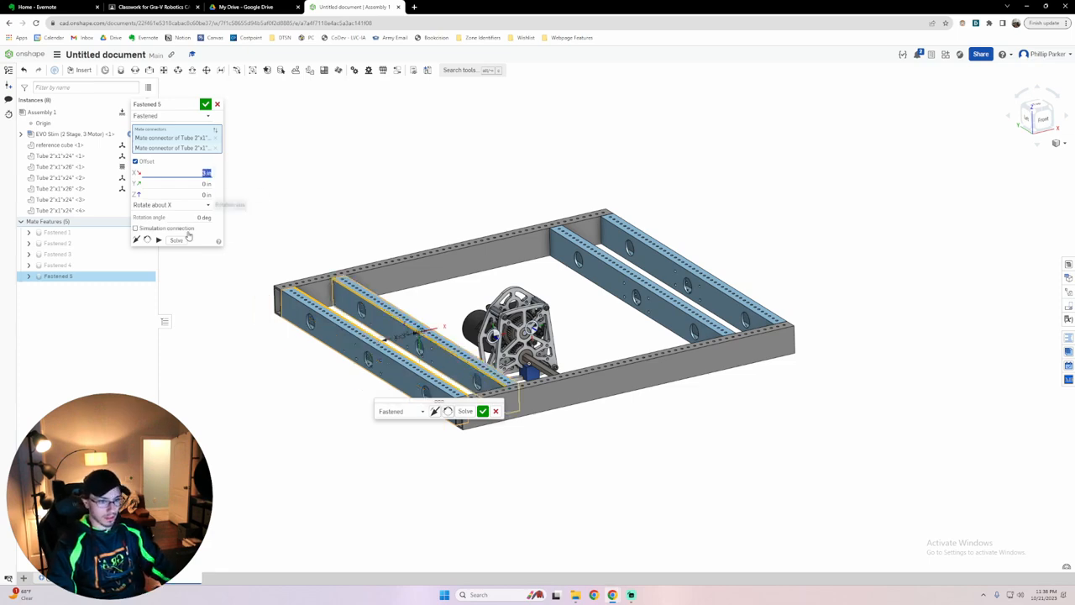
click(205, 104)
Move the EVO Slim gearbox about 5.8 in toward the rear, away from the reference cube.
right_drag(299, 208, 277, 438)
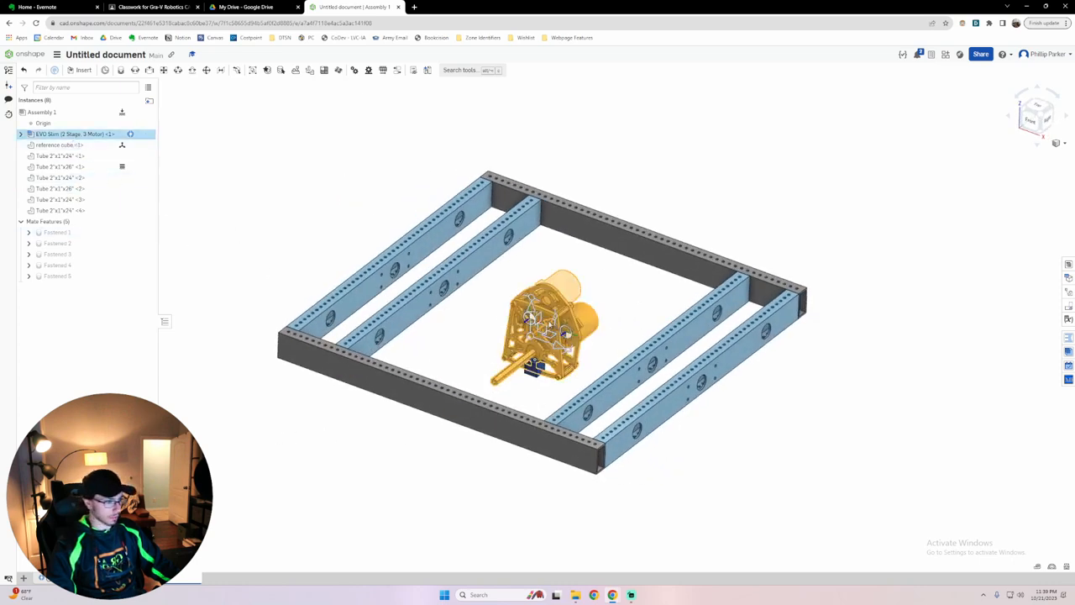
drag(552, 327, 598, 291)
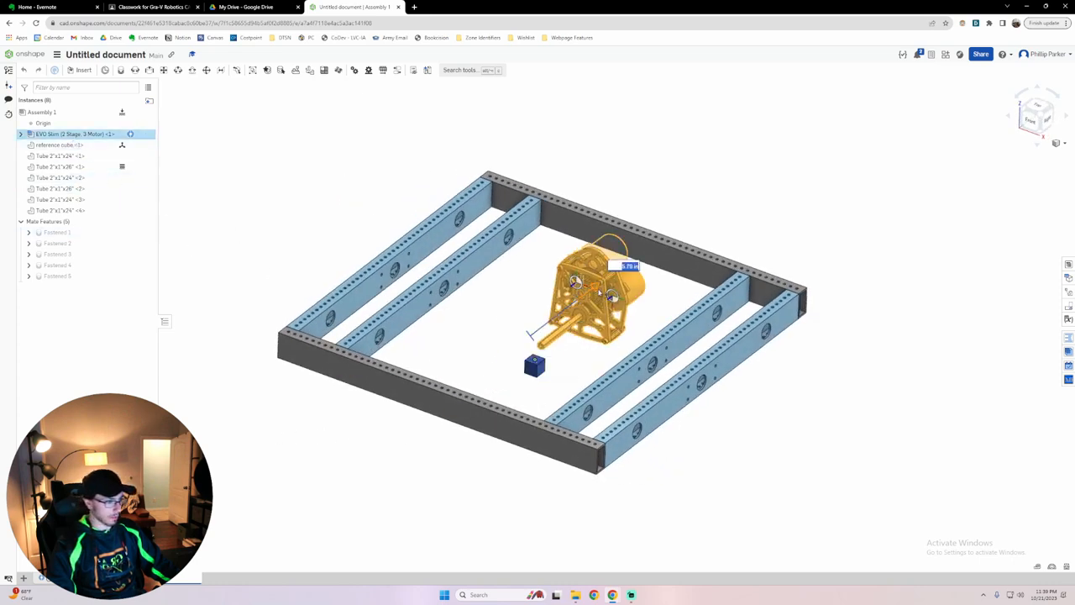
click(700, 487)
mouse_move(701, 487)
right_down()
mouse_move(684, 489)
mouse_move(705, 480)
mouse_move(684, 497)
right_up()
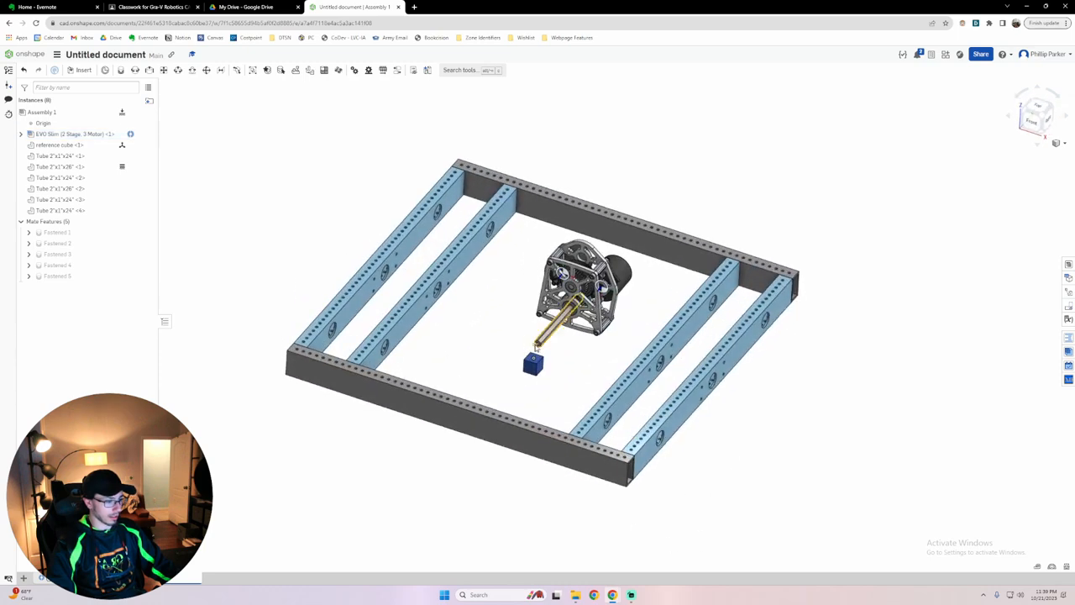
Unfix the front 26 in tube instance.
right_click(110, 170)
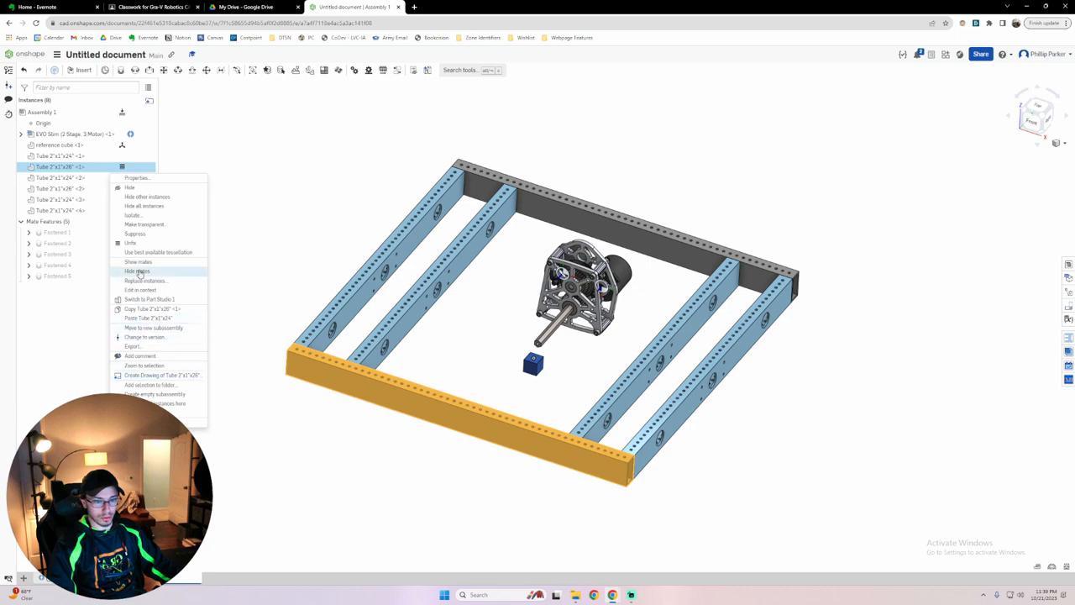
click(134, 243)
right_drag(327, 501, 351, 472)
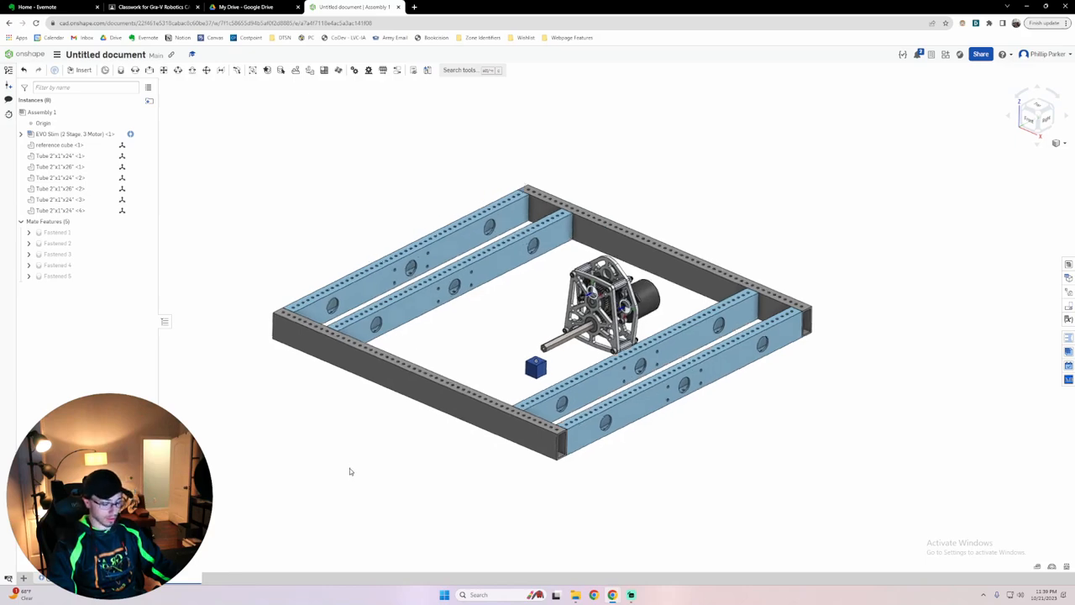
Try to fasten the reference cube's front face to the front tube's outer face with a 12.5 in Z offset and flipped axis.
key(j)
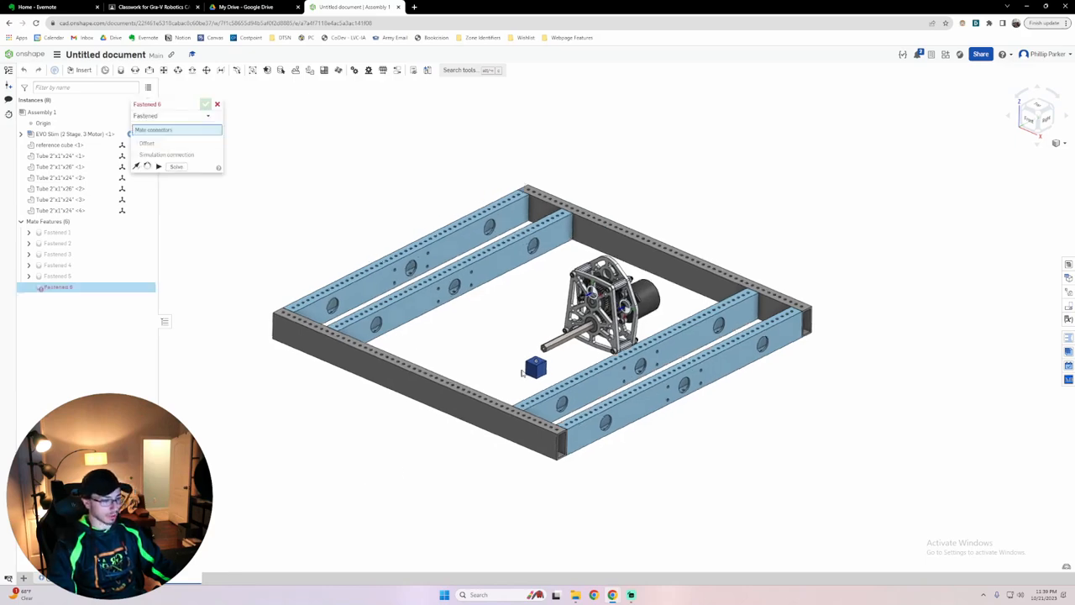
scroll(535, 369, up, 1)
scroll(532, 370, up, 4)
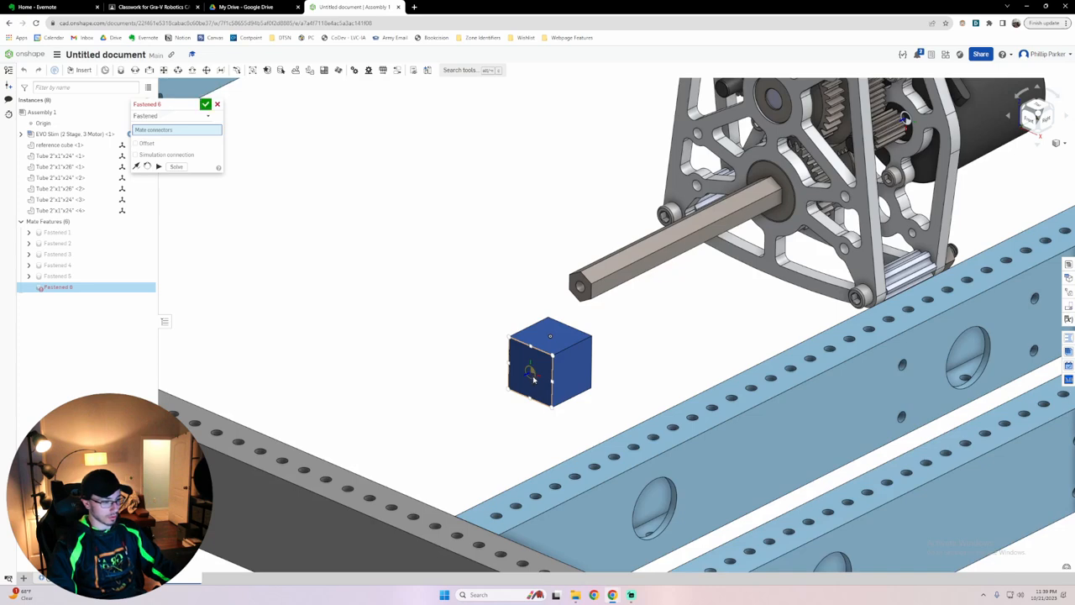
click(532, 380)
scroll(475, 395, down, 6)
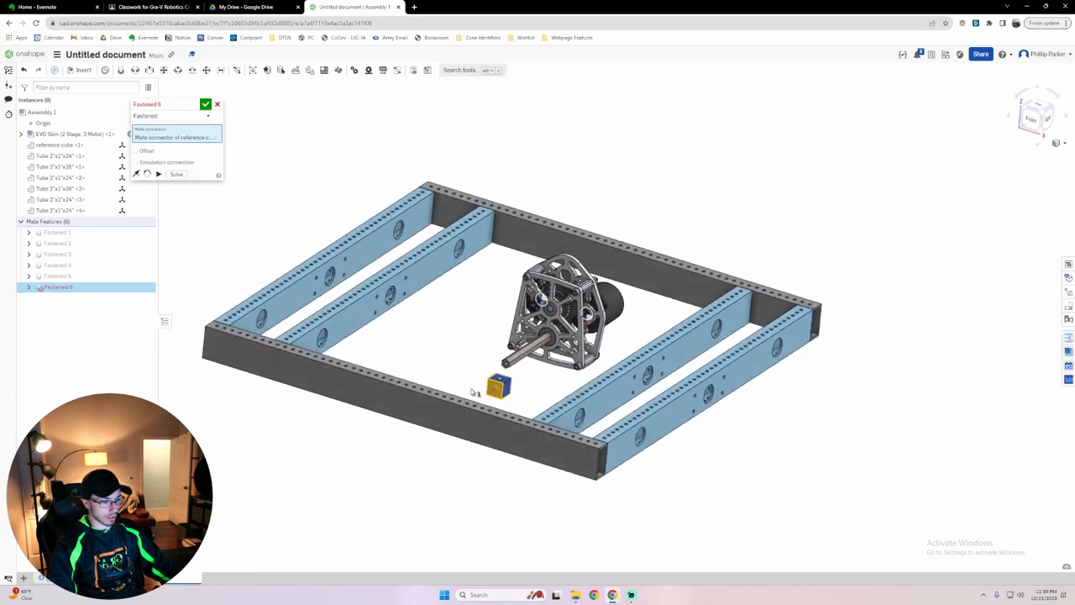
right_drag(475, 393, 430, 413)
click(378, 424)
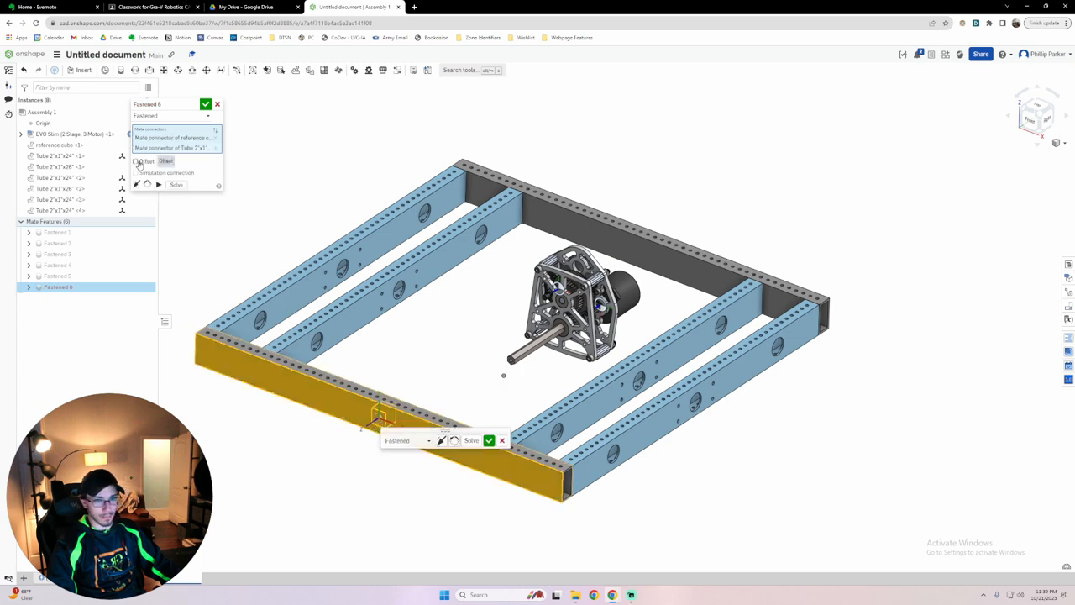
click(136, 160)
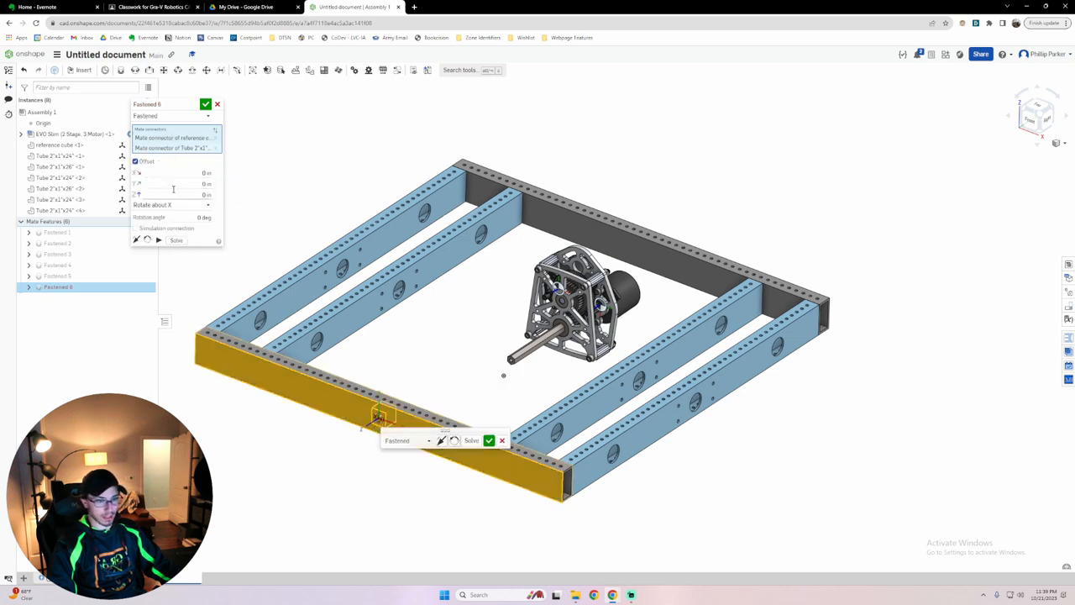
click(202, 195)
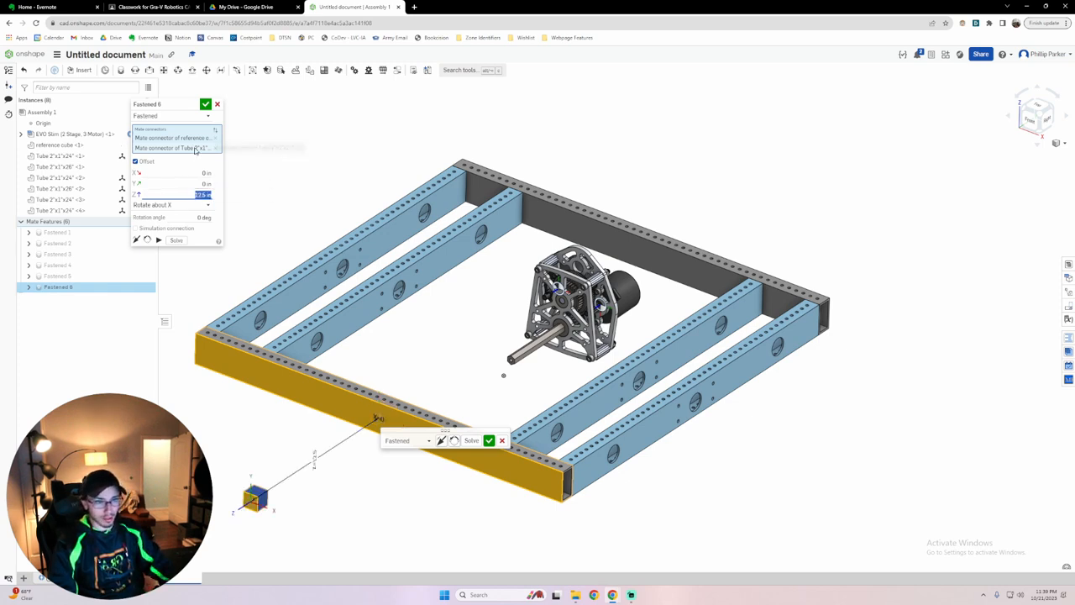
click(149, 244)
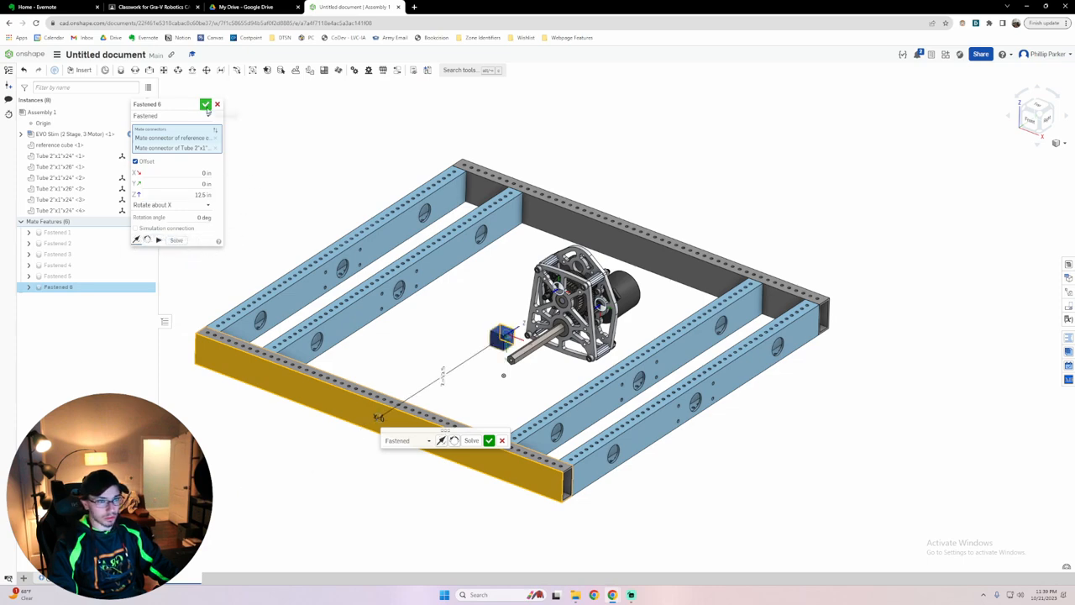
right_drag(412, 395, 462, 294)
right_drag(413, 314, 438, 369)
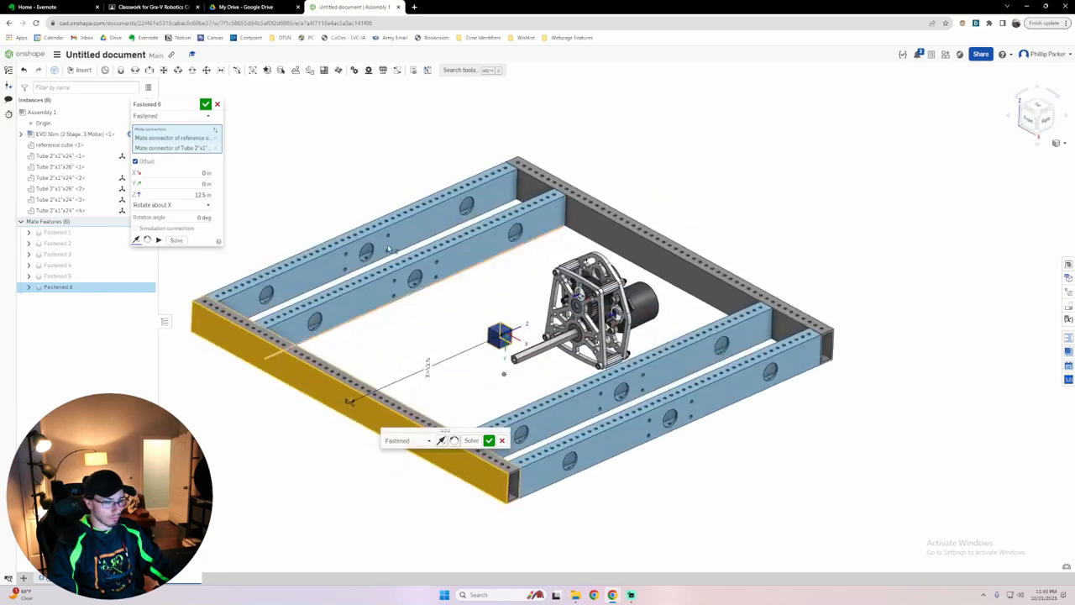
click(218, 104)
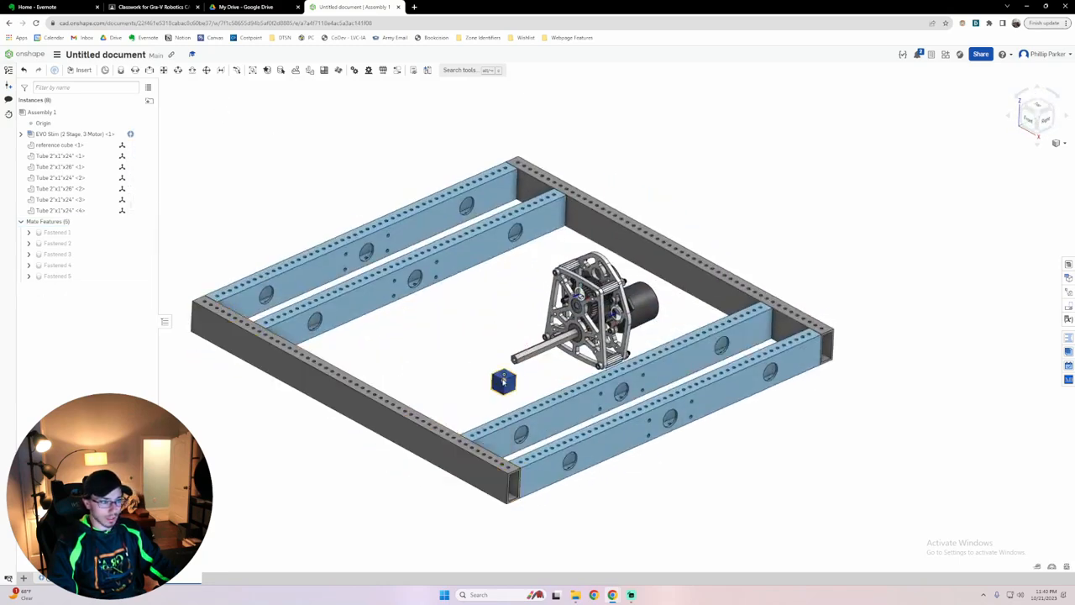
scroll(503, 380, up, 5)
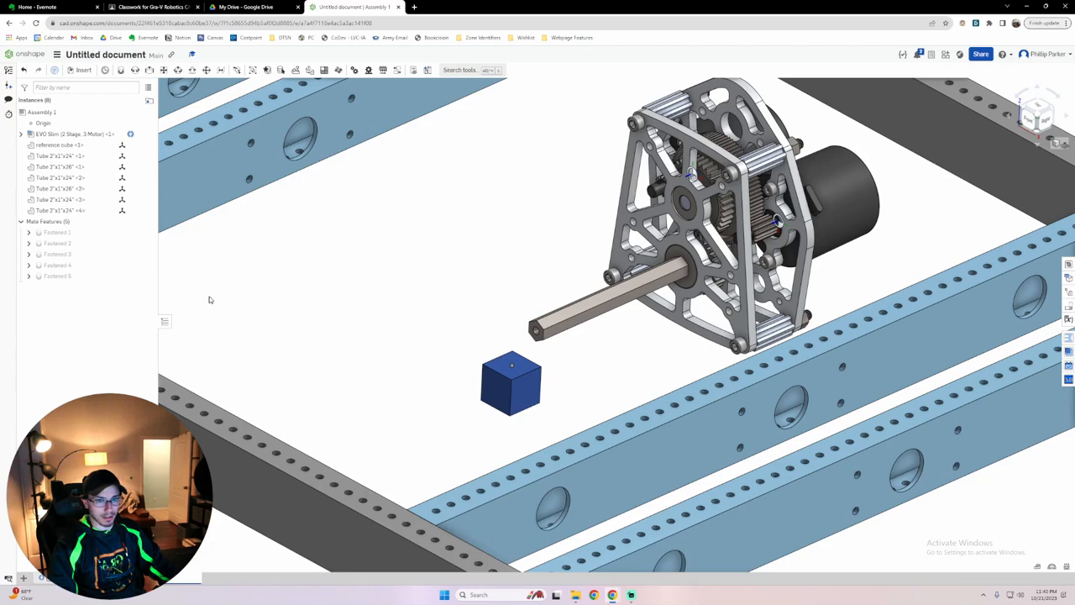
scroll(210, 300, down, 1)
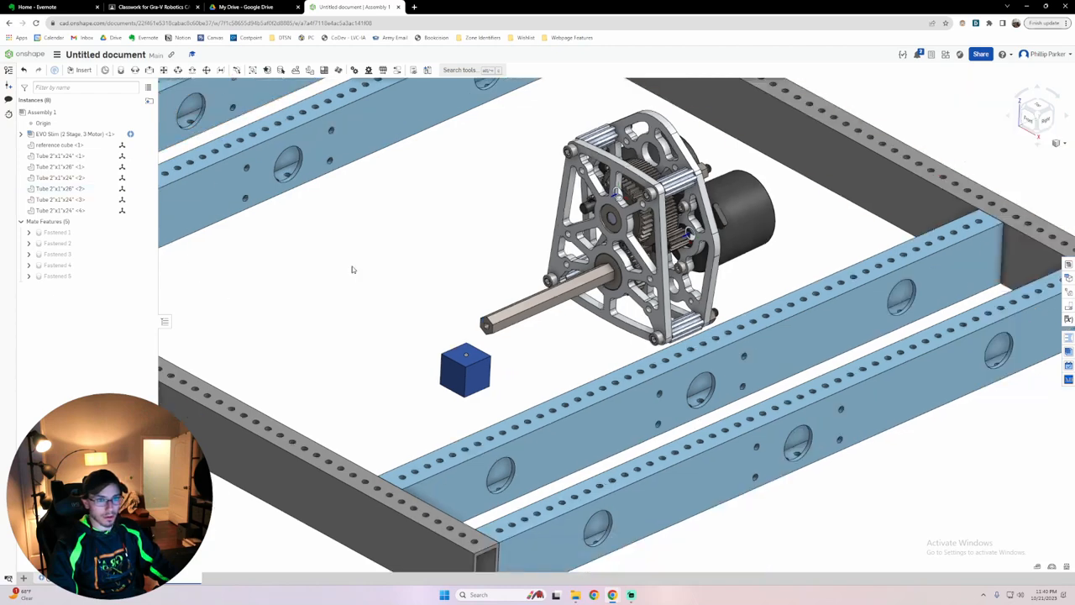
key(f)
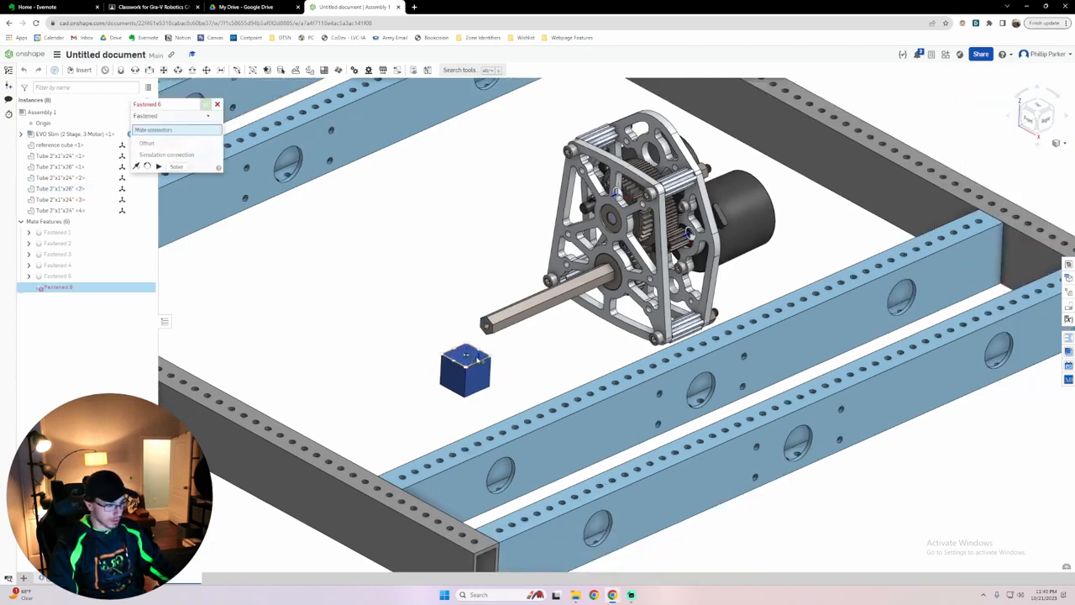
scroll(475, 358, up, 6)
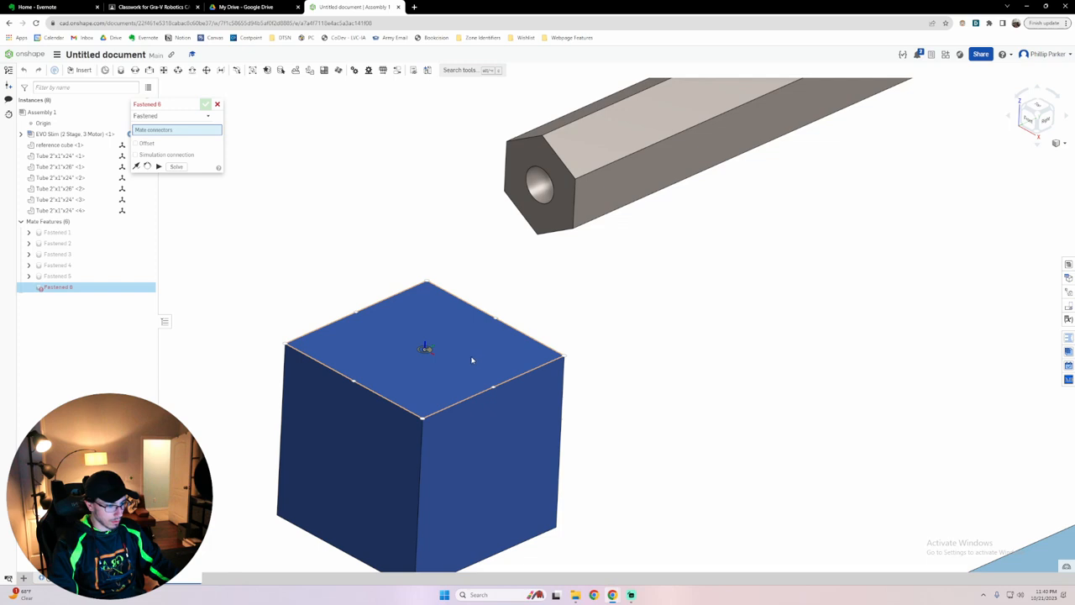
click(426, 351)
scroll(425, 350, up, 3)
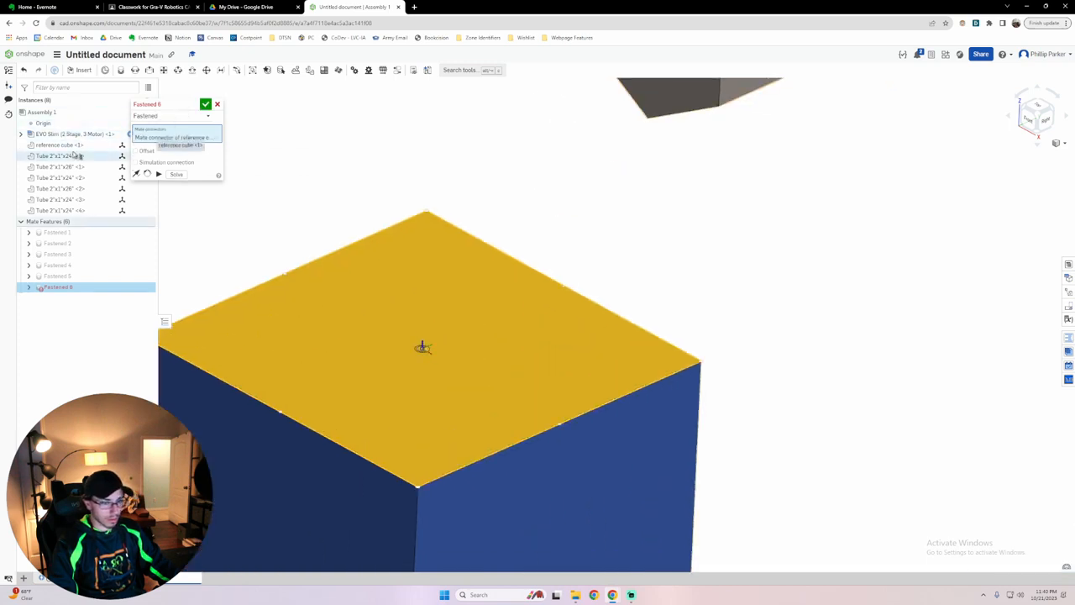
scroll(395, 250, down, 10)
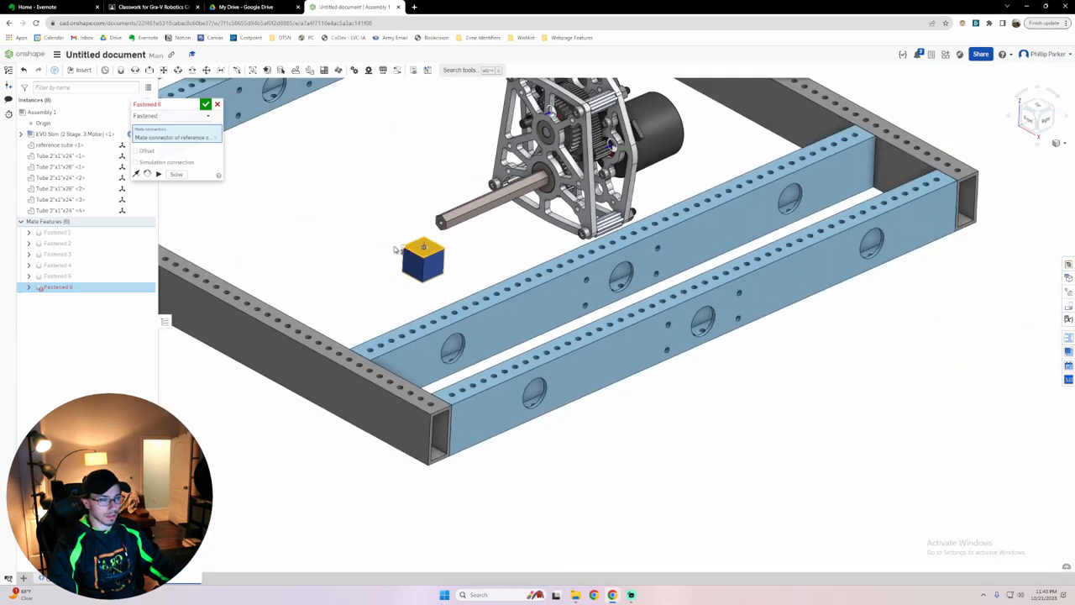
middle_drag(395, 250, 434, 271)
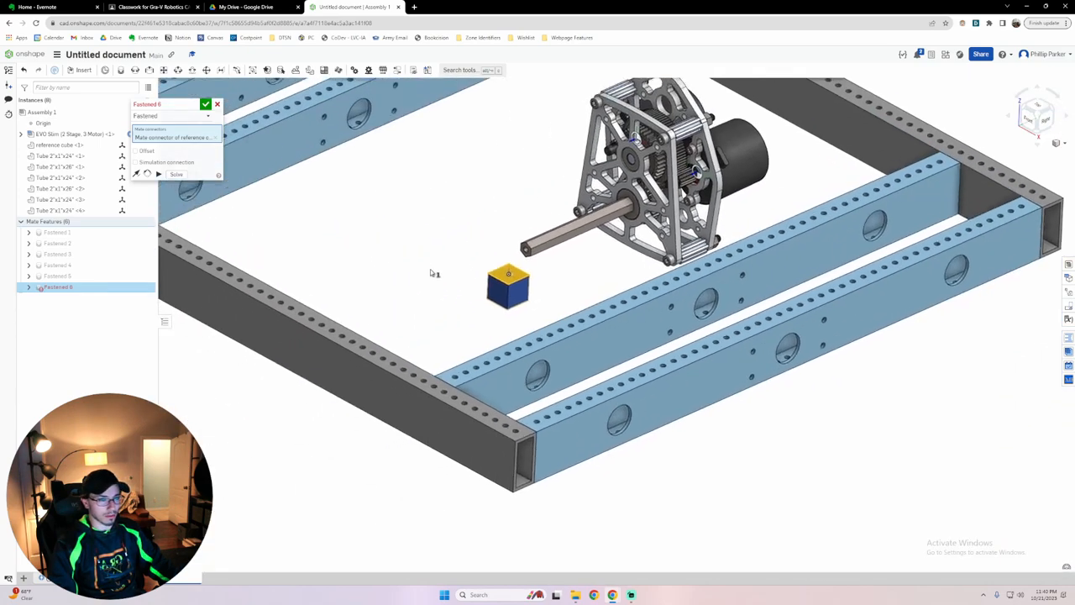
click(217, 104)
Fix the reference cube in place in the assembly.
scroll(374, 264, down, 5)
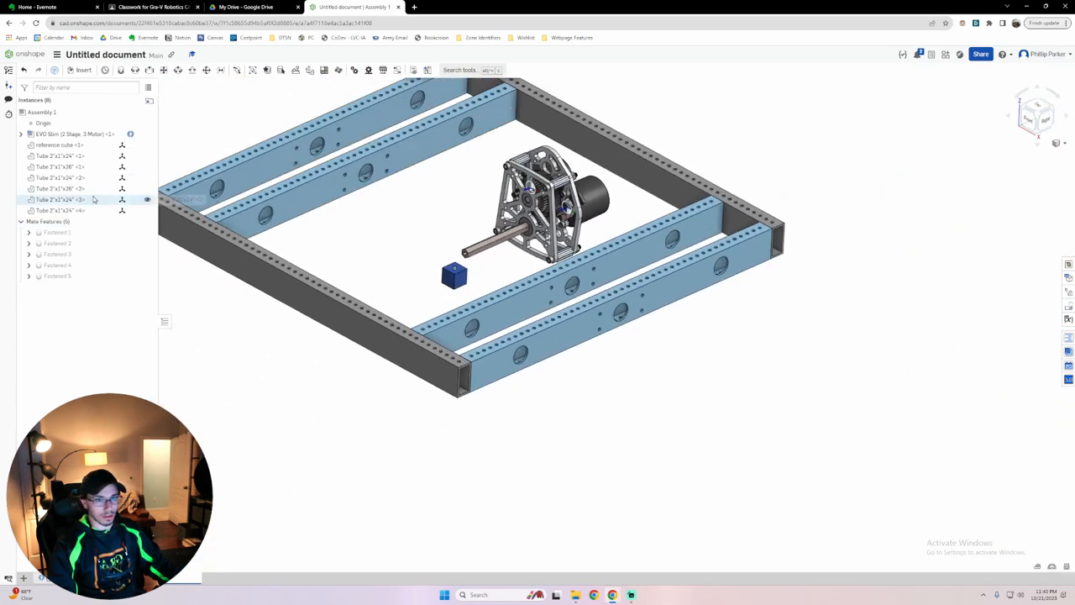
click(88, 147)
right_click(90, 147)
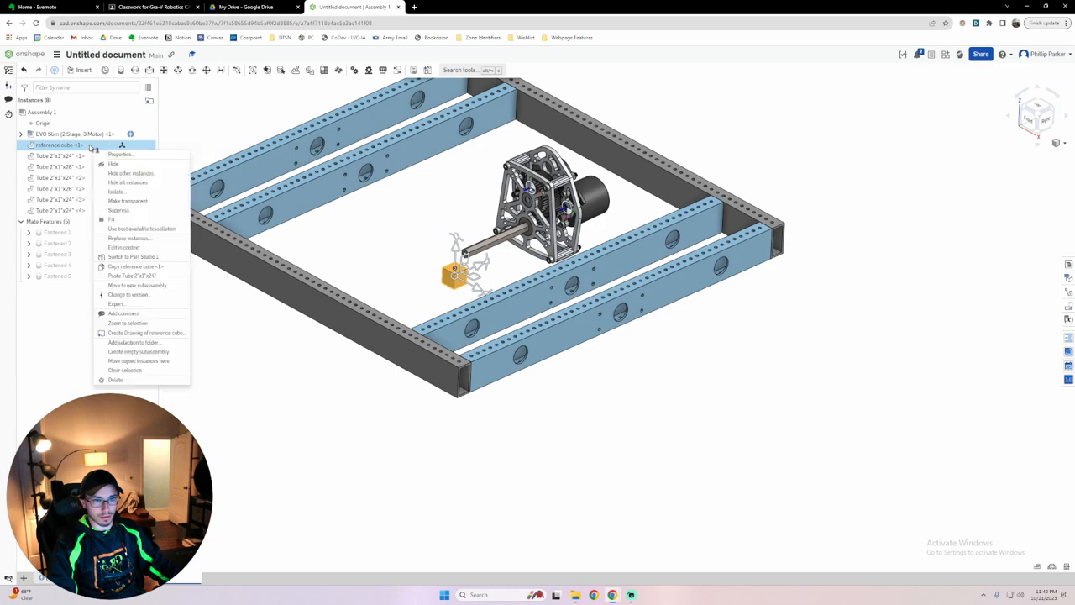
click(120, 220)
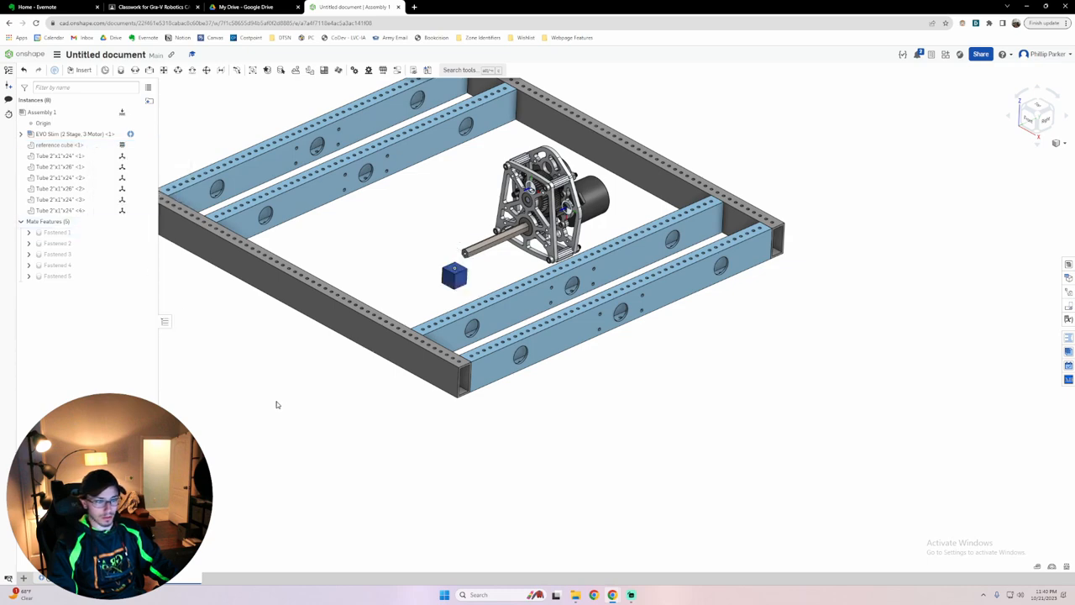
Fasten the front tube's outer face to the reference cube's front face with a Z offset of 12.5 in.
right_drag(302, 406, 429, 367)
key(m)
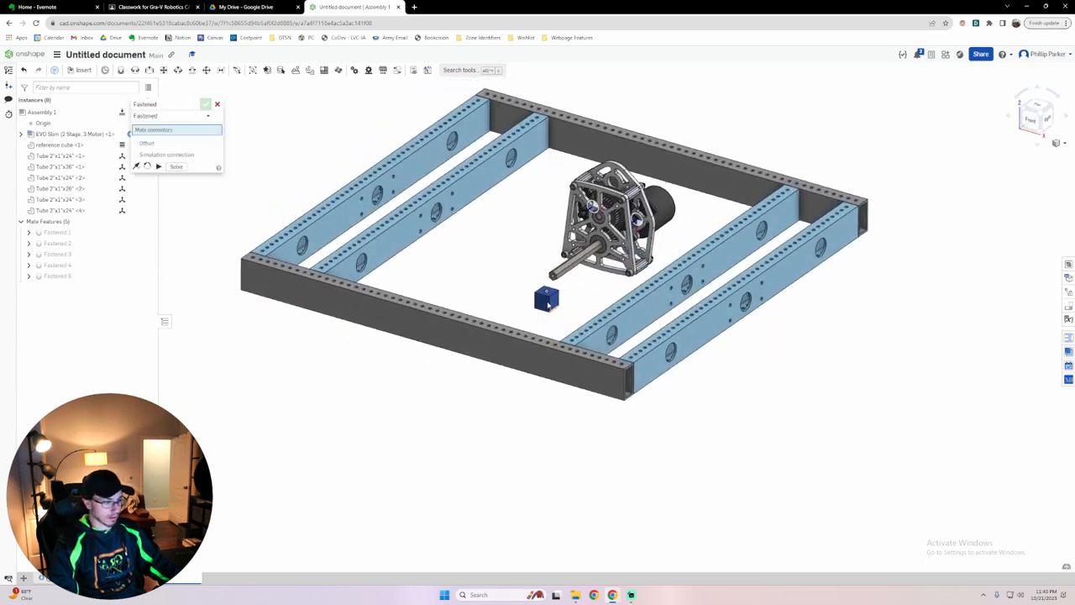
click(431, 332)
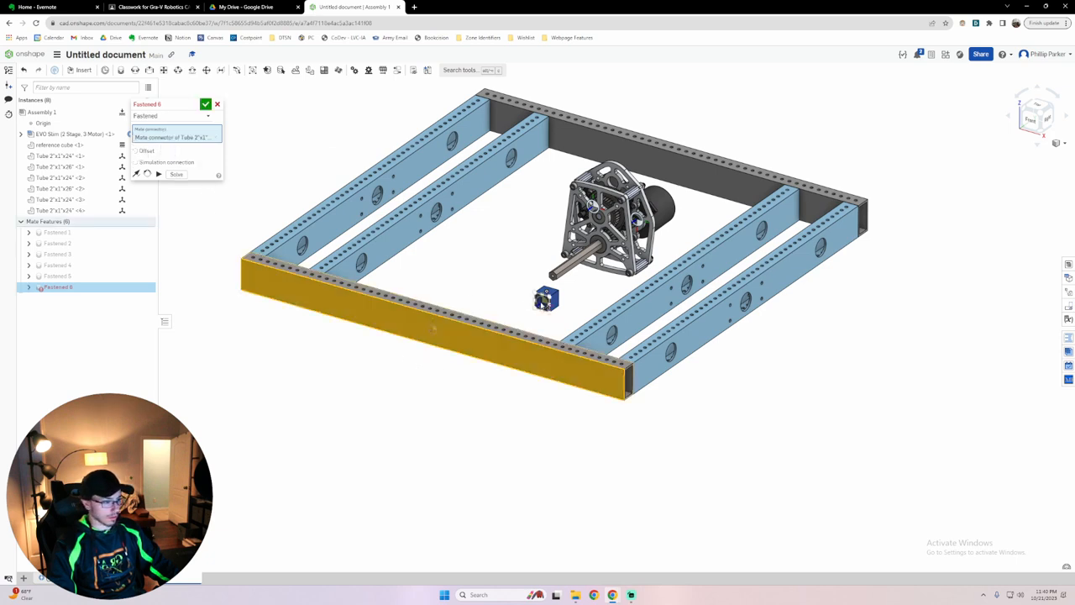
click(544, 300)
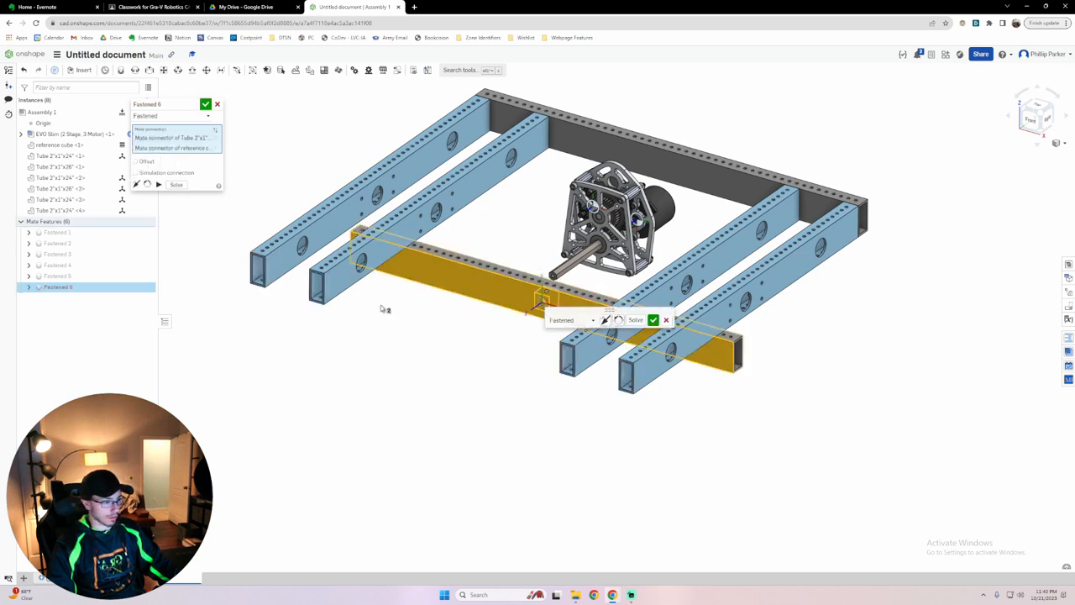
click(144, 161)
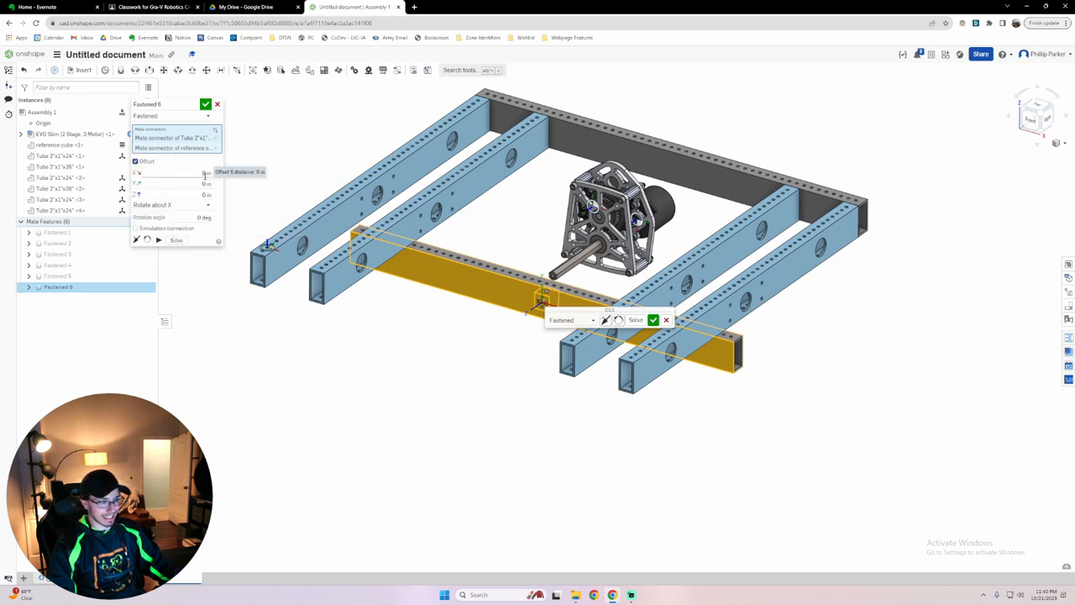
click(206, 194)
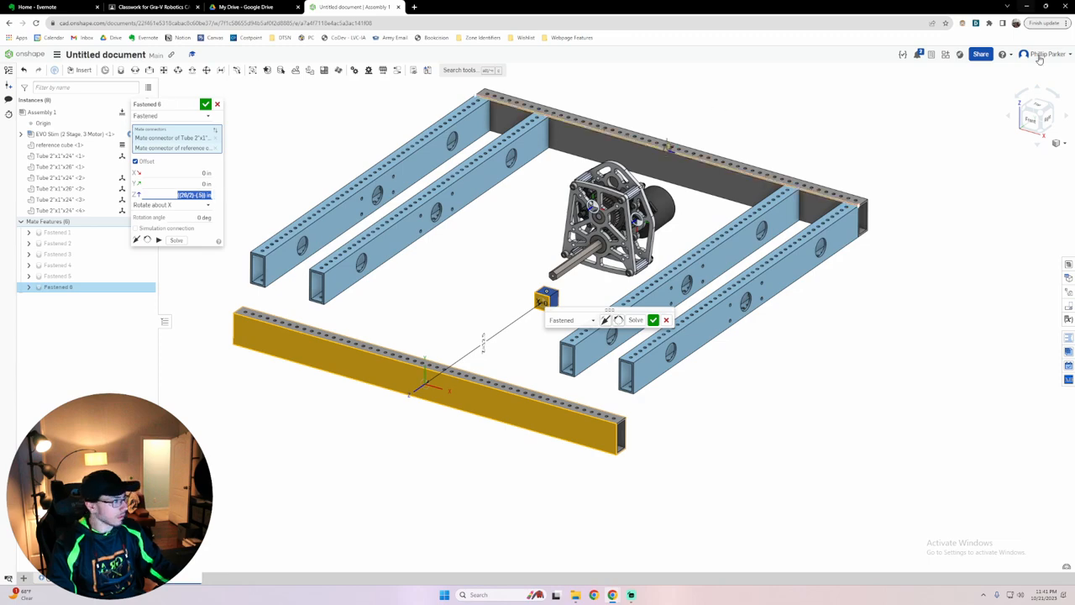
Check the tube profile's height dimension above the origin in the Part Studio's Sketch 1, then return to the assembly.
click(1047, 123)
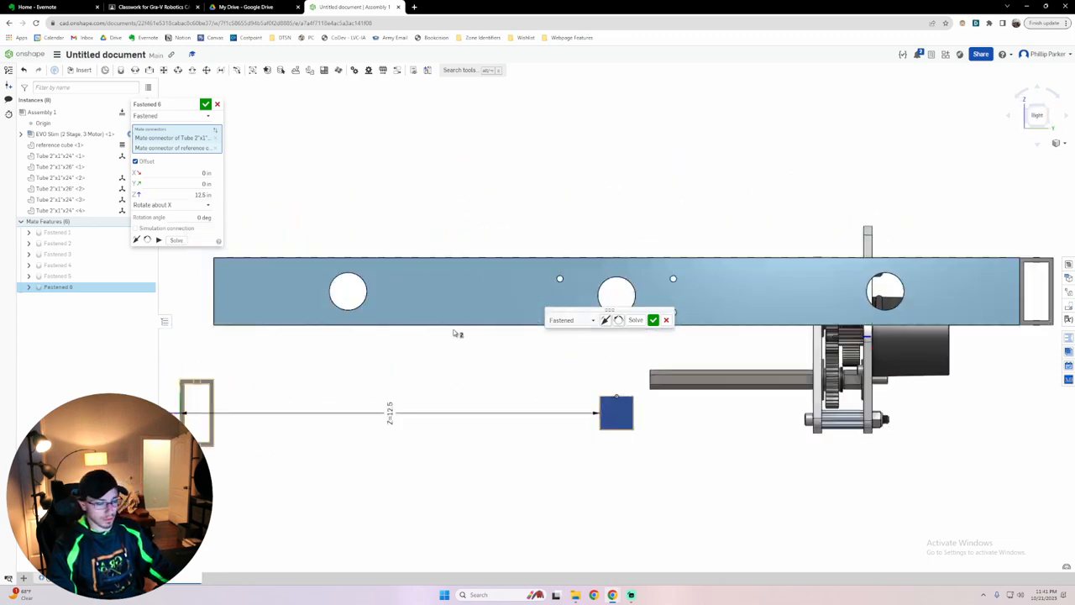
middle_drag(382, 380, 489, 372)
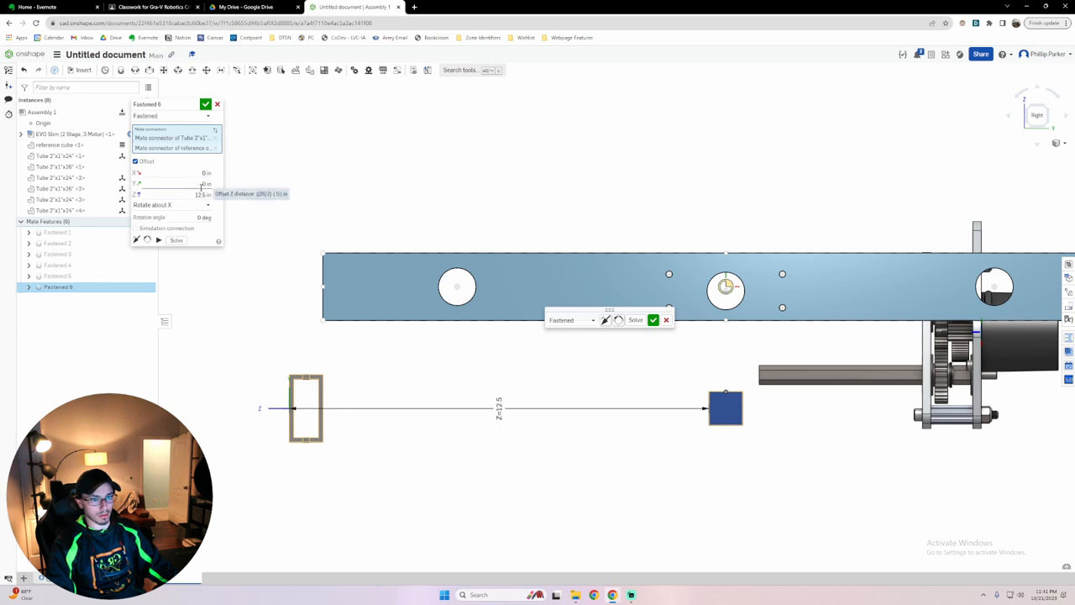
click(204, 183)
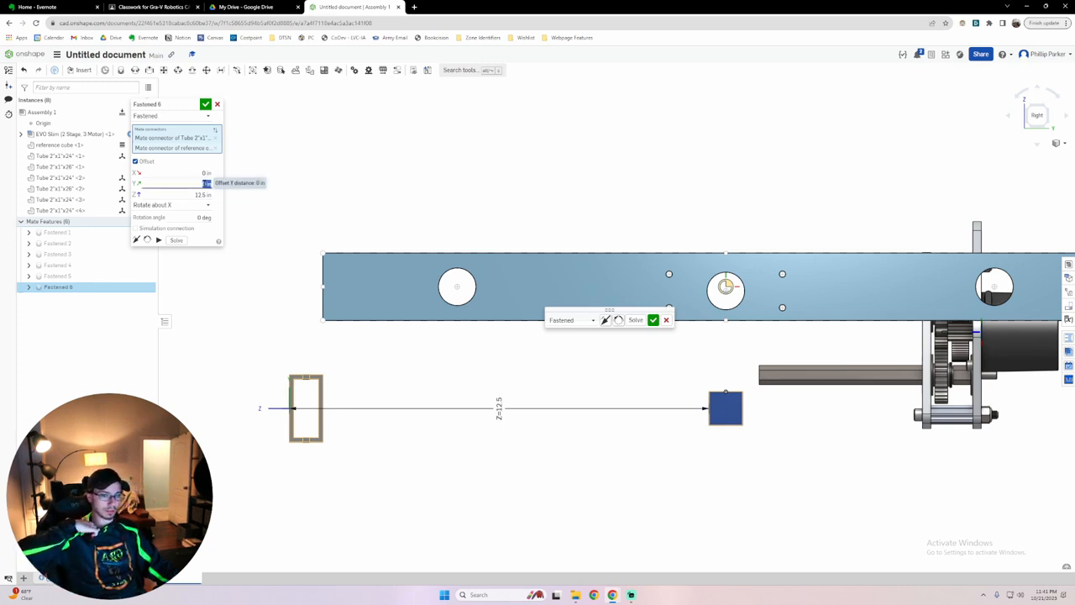
click(63, 577)
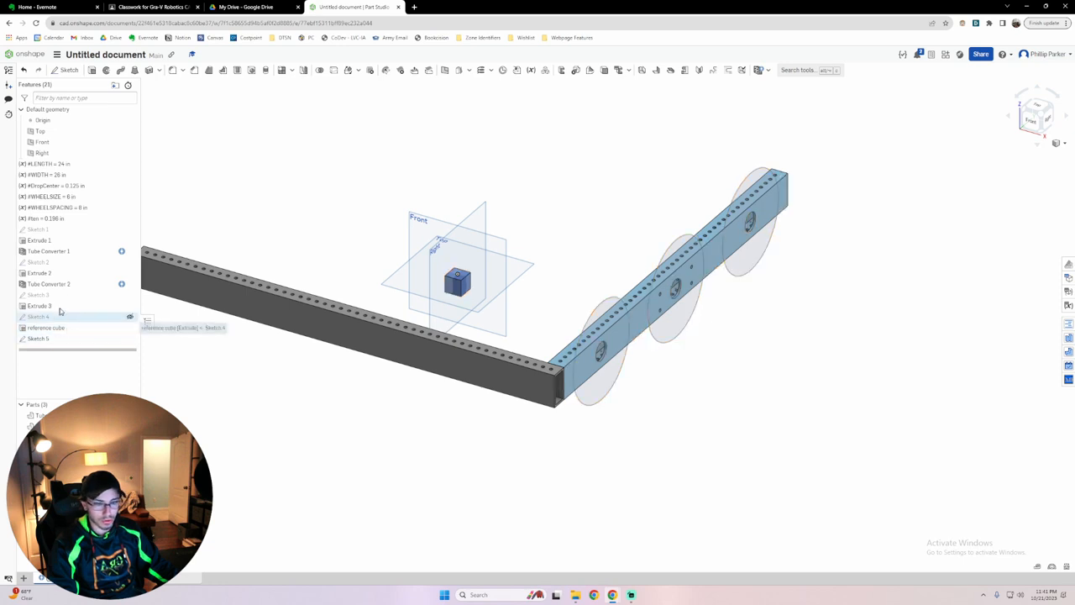
double_click(68, 230)
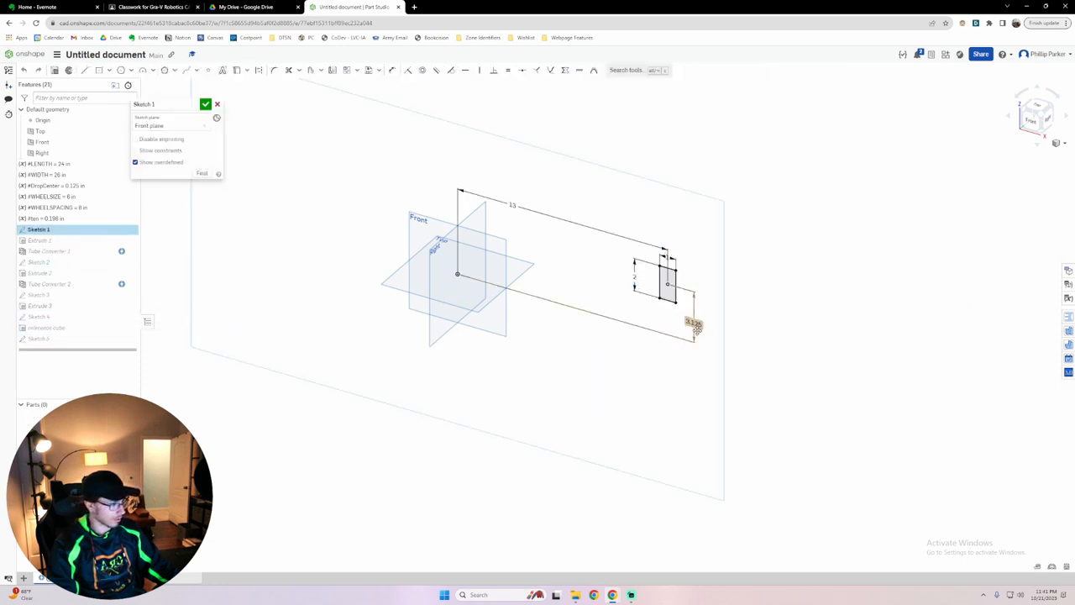
click(205, 105)
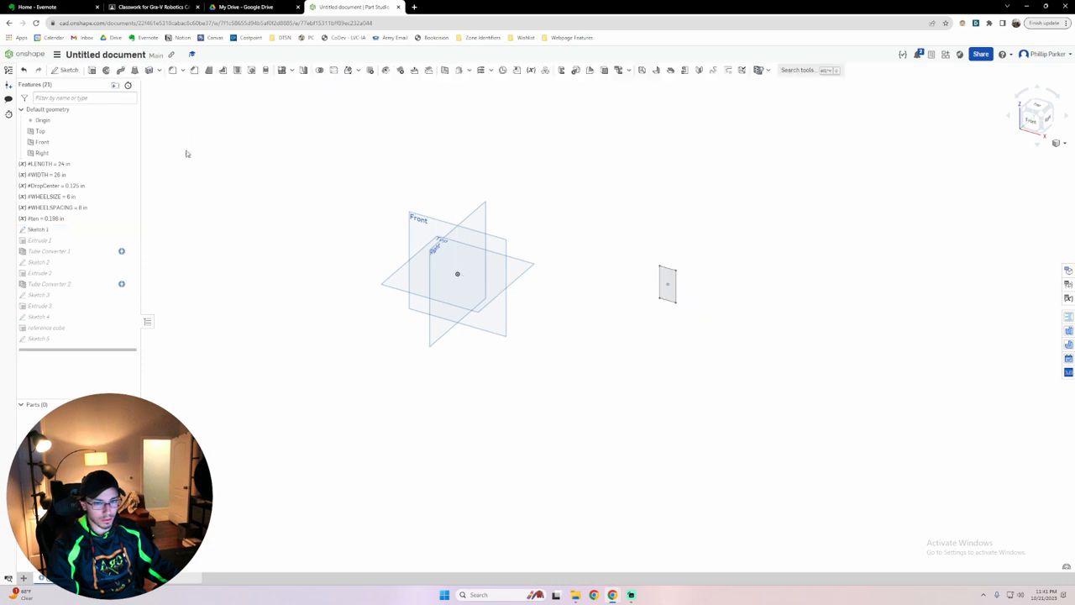
click(252, 579)
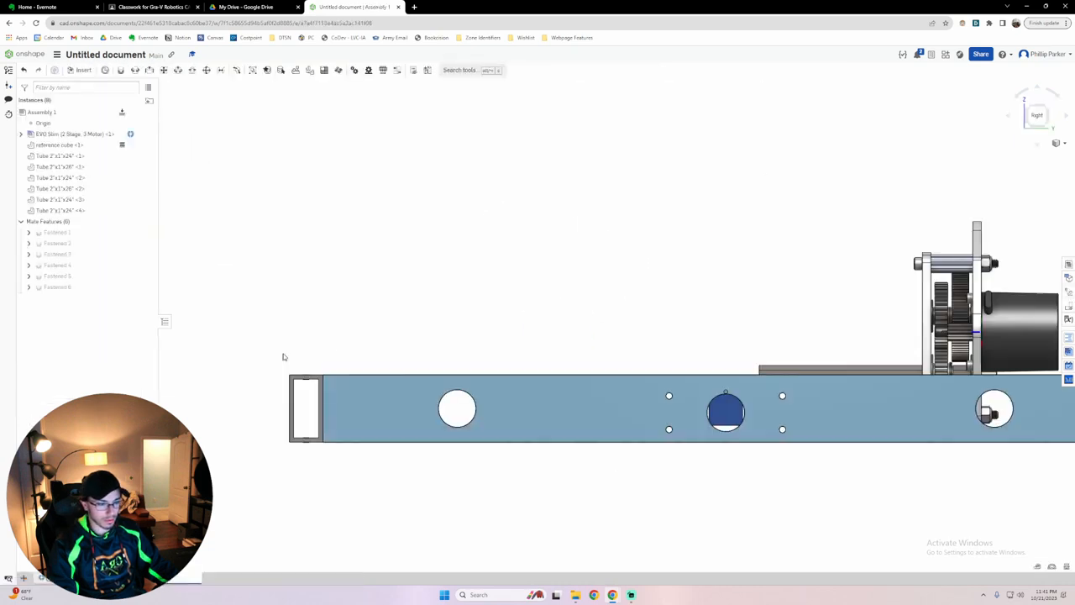
Set the Y offset of the front tube's mate to the reference cube to 3.125 in.
scroll(554, 384, down, 5)
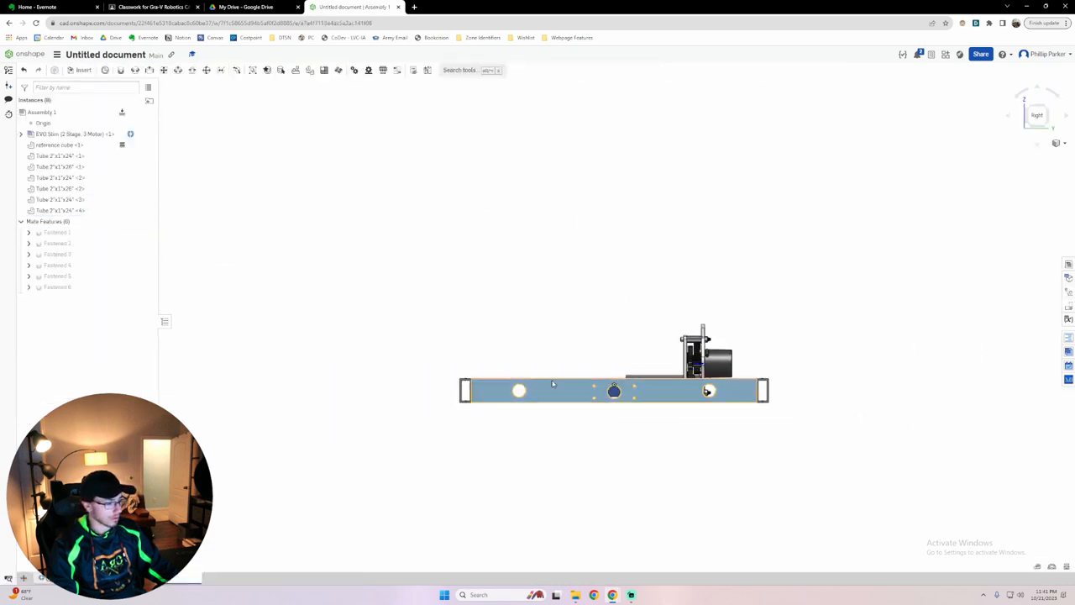
right_drag(553, 385, 583, 362)
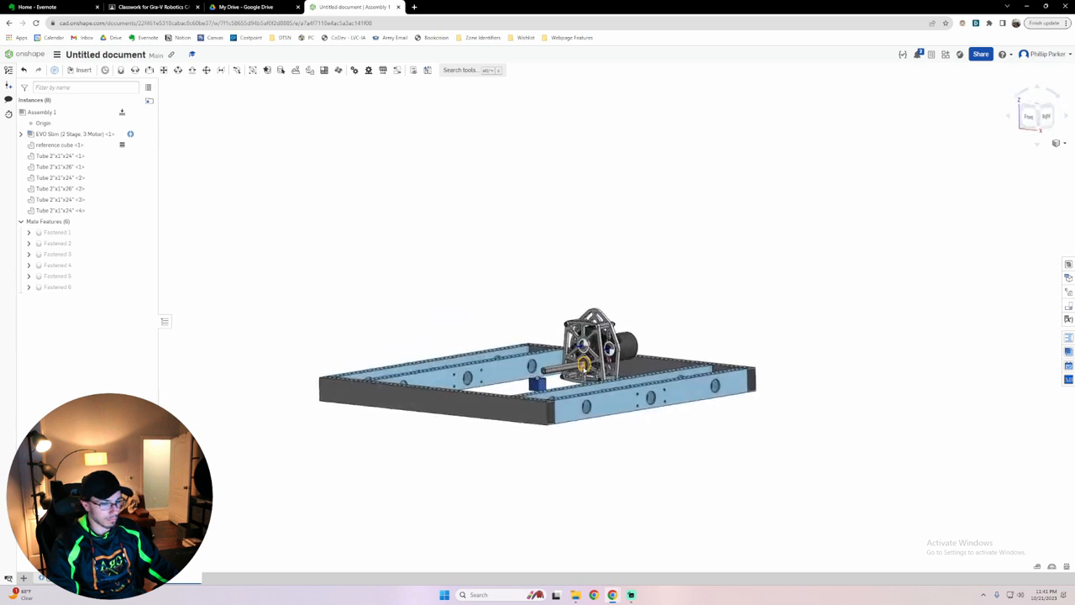
double_click(69, 287)
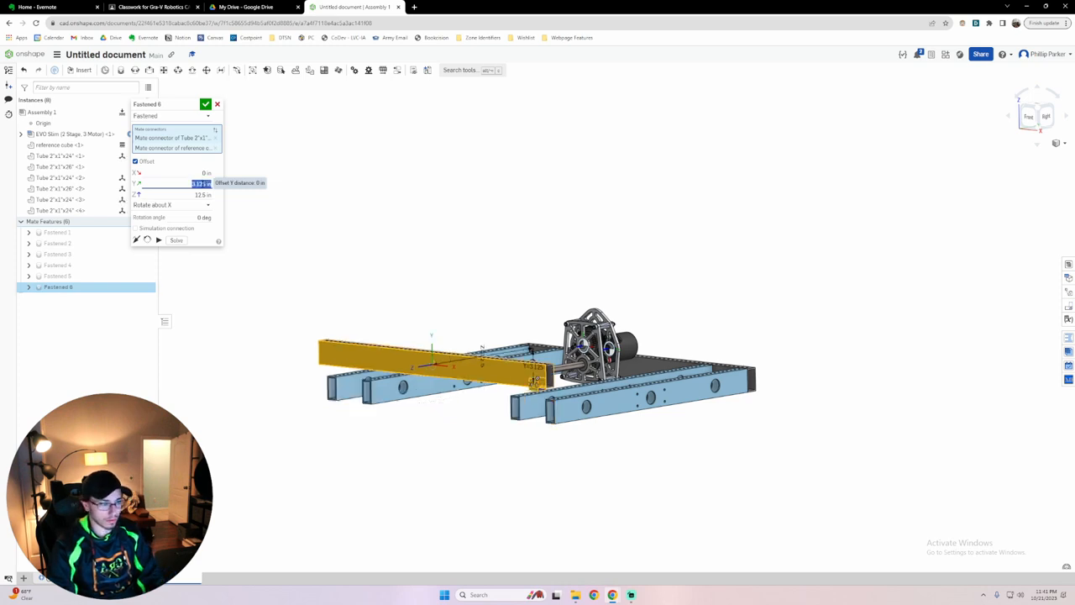
key(Return)
Inspect the frame's height and alignment relative to the reference cube from the right side and in isometric view.
right_drag(538, 321, 631, 447)
click(1040, 117)
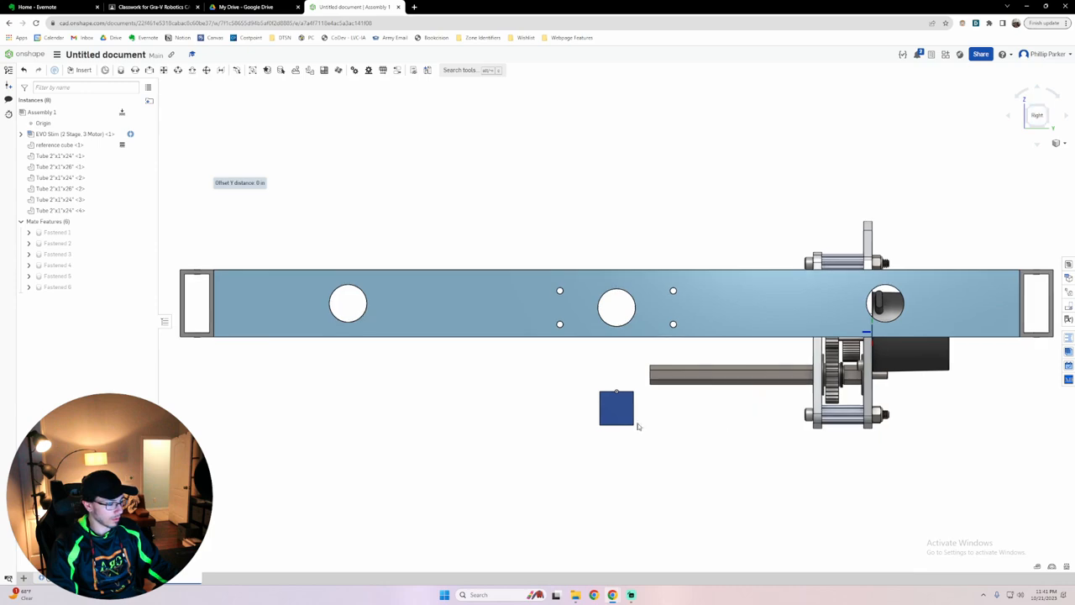
key(shift+7)
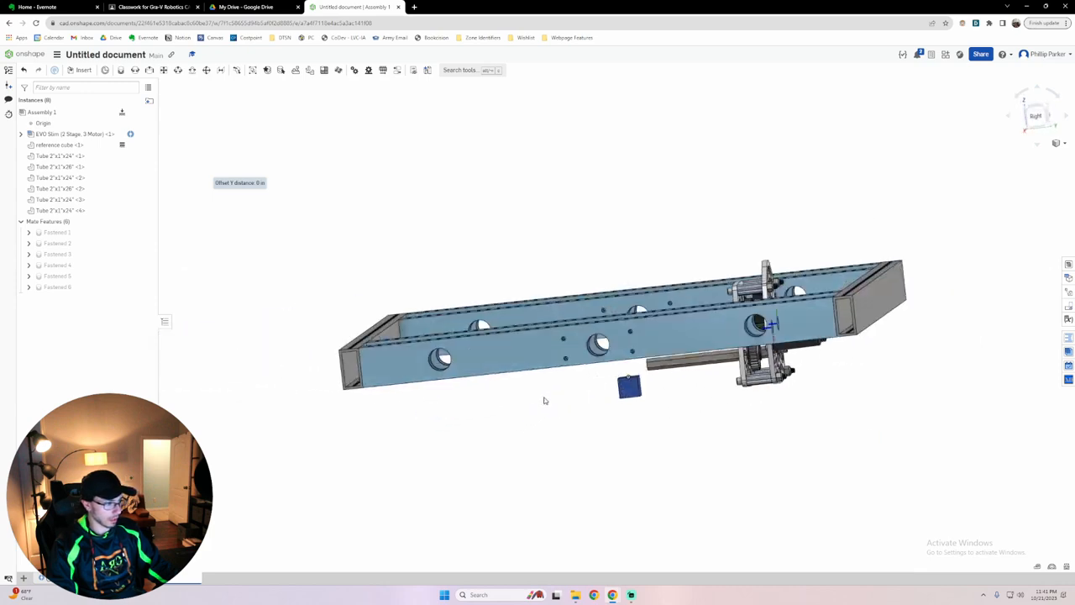
right_drag(581, 405, 593, 426)
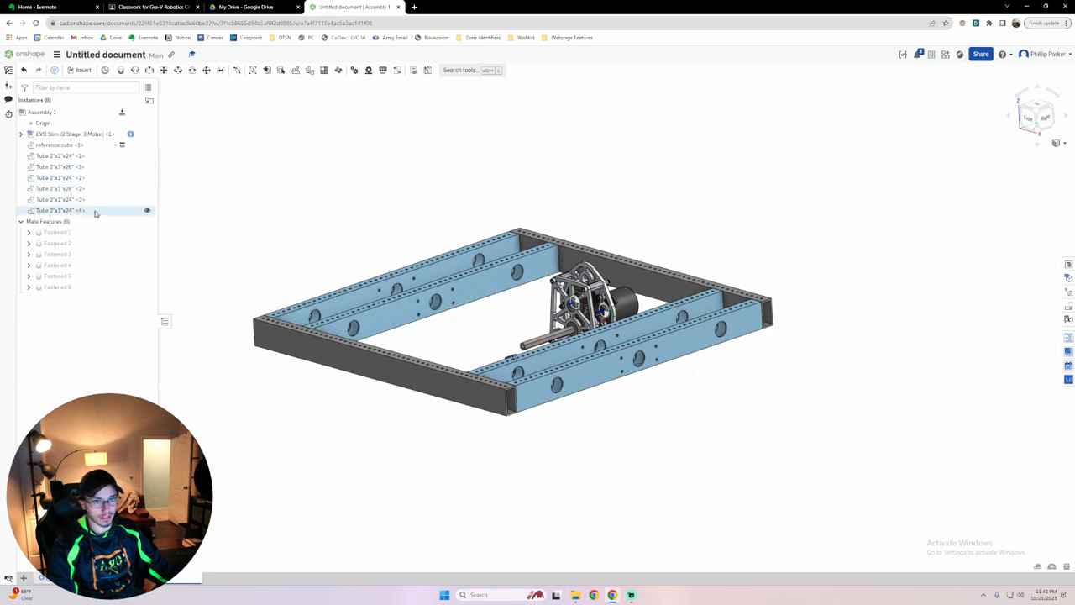
right_drag(386, 420, 533, 473)
right_drag(502, 385, 541, 407)
right_drag(541, 364, 515, 365)
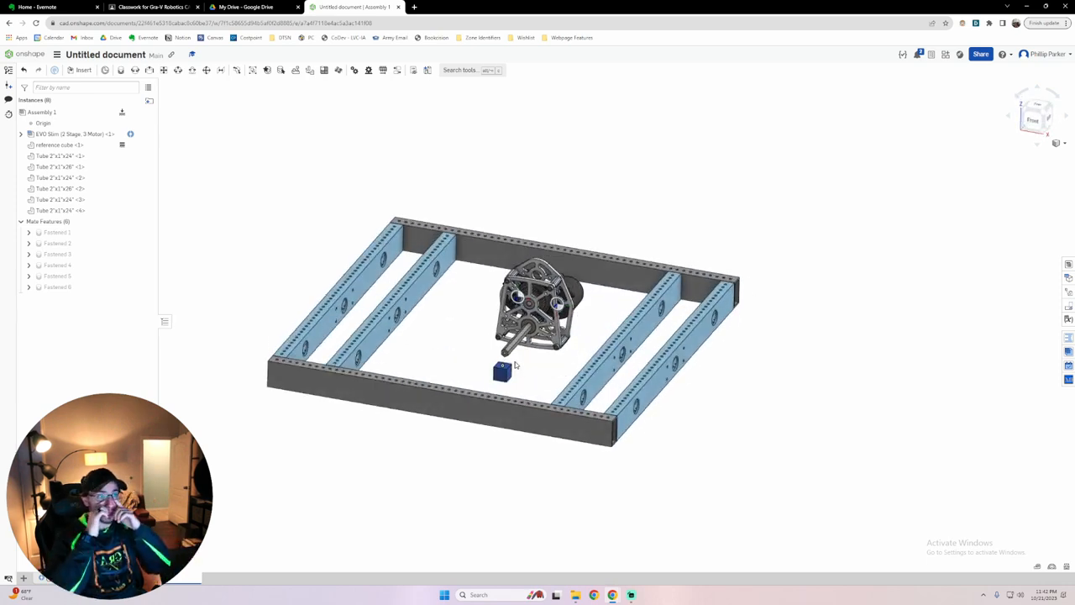
scroll(515, 361, up, 5)
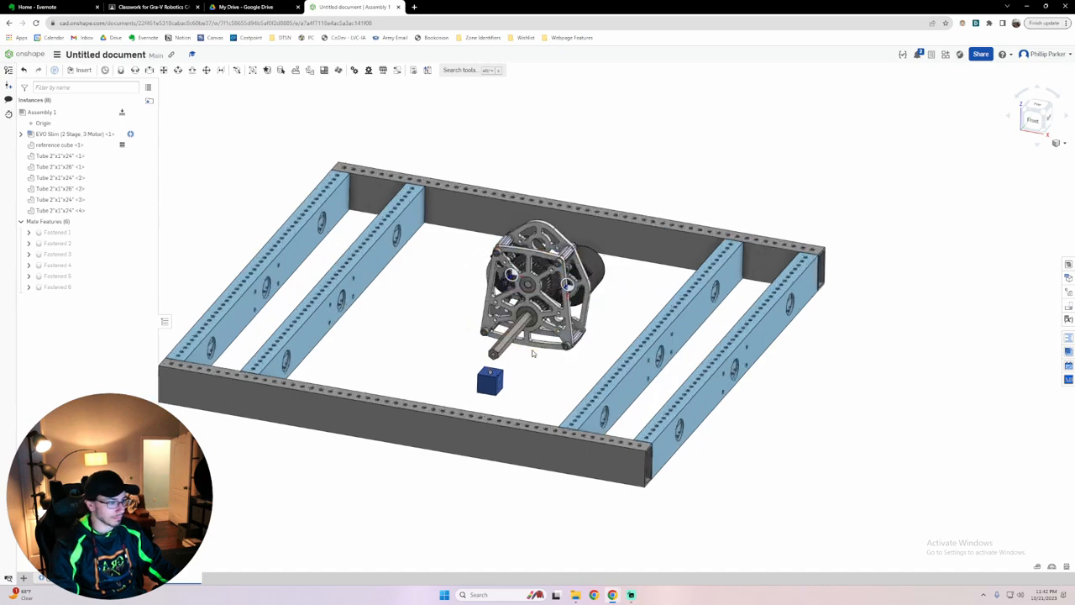
right_drag(539, 359, 550, 360)
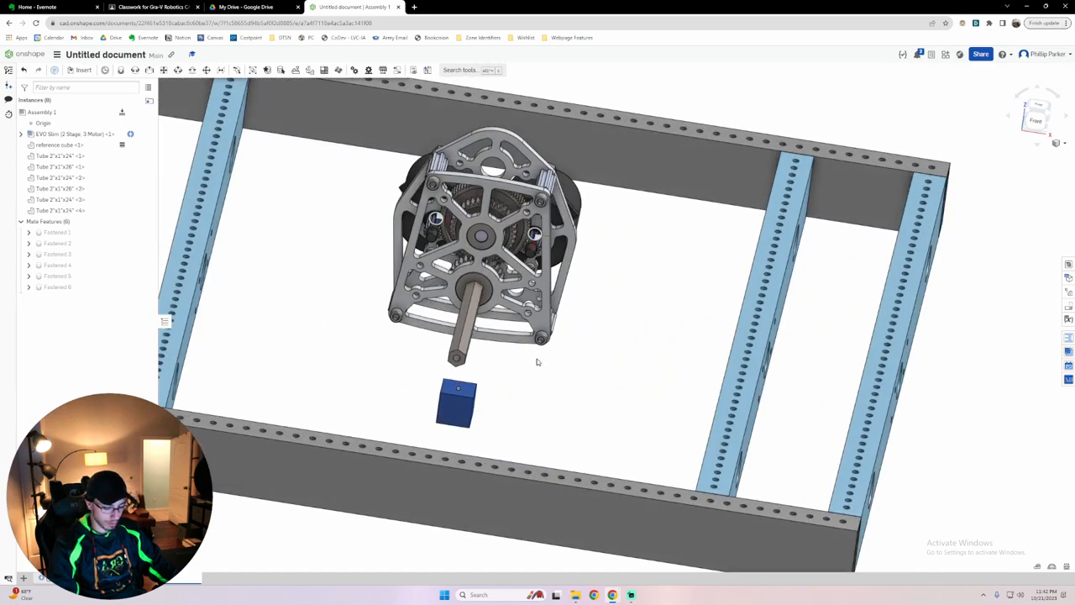
key(m)
scroll(447, 343, up, 5)
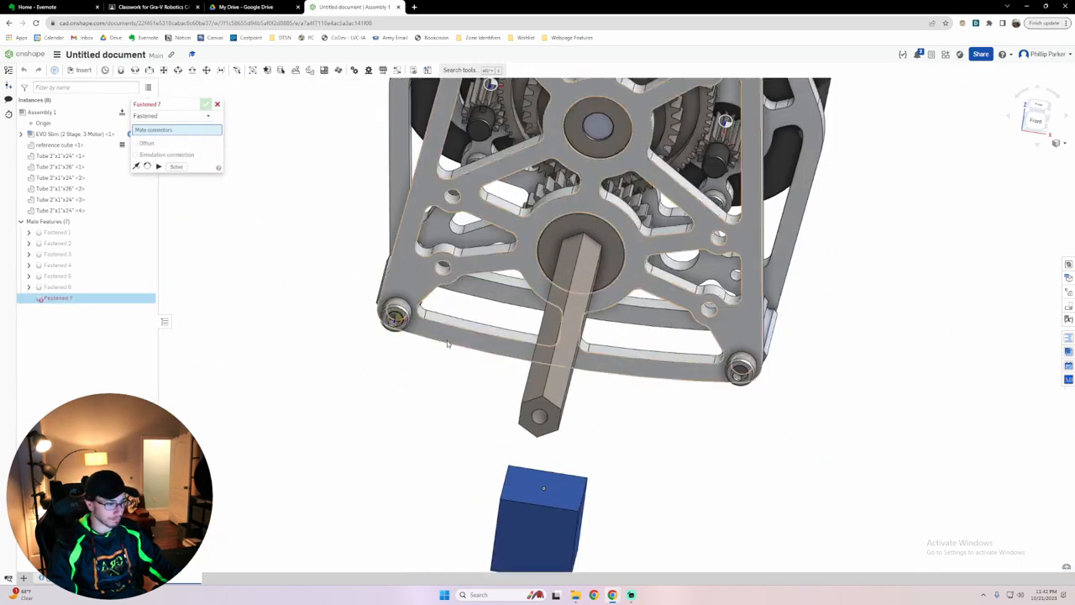
right_drag(448, 343, 551, 415)
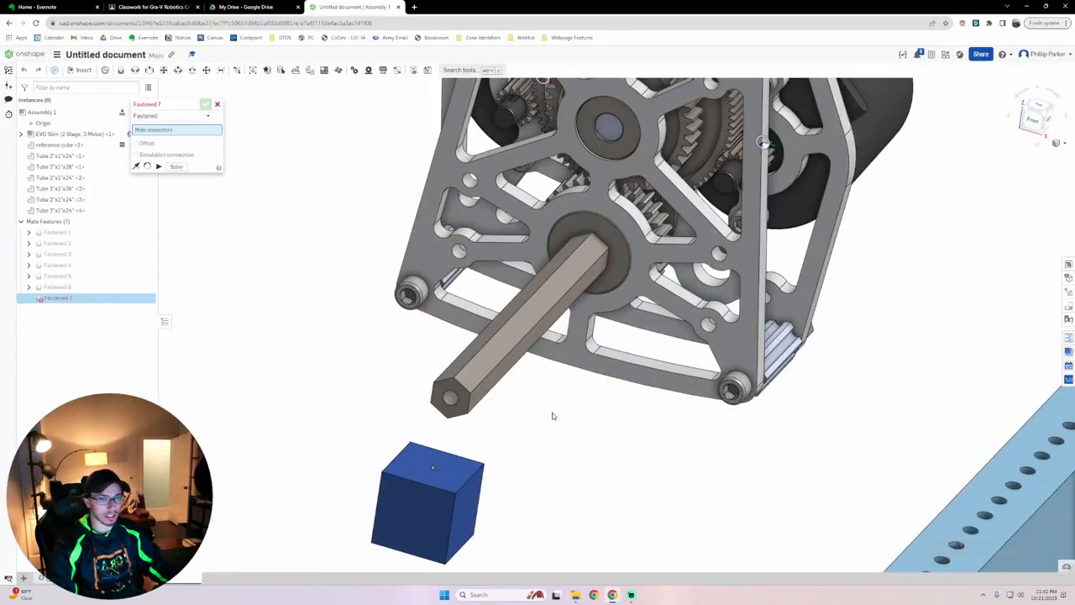
click(175, 120)
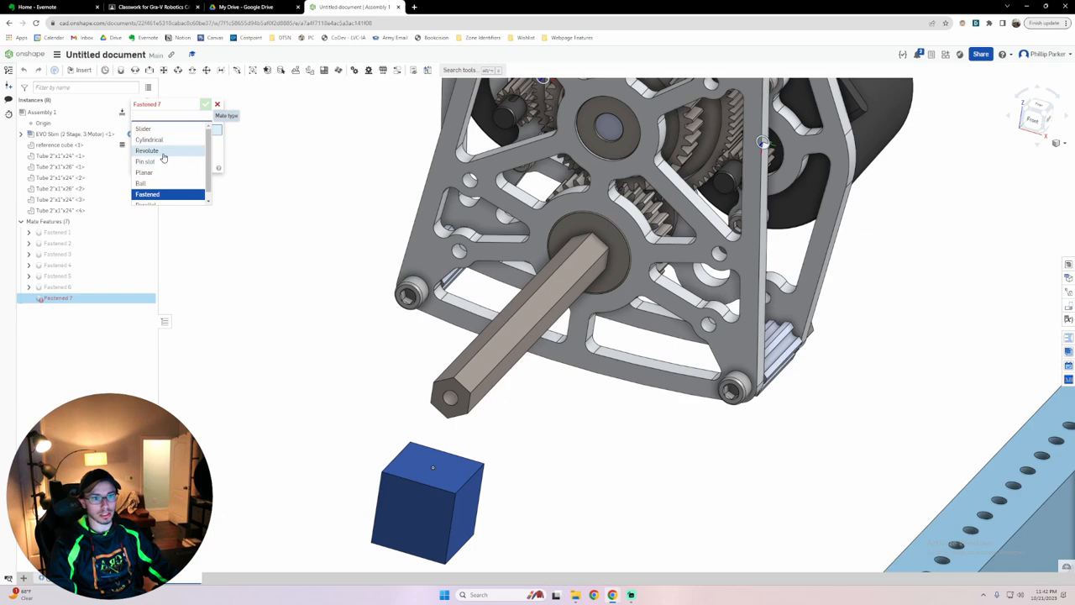
click(162, 152)
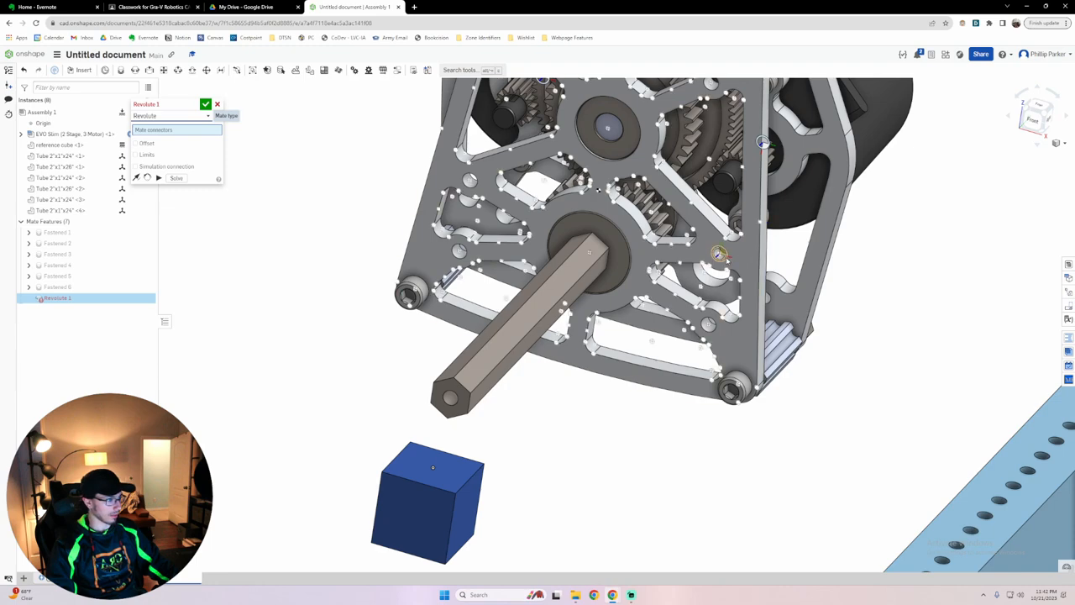
click(216, 105)
Fasten the gearbox plate's circular edge around the output shaft to the center hole on the right inner tube's inside face.
key(m)
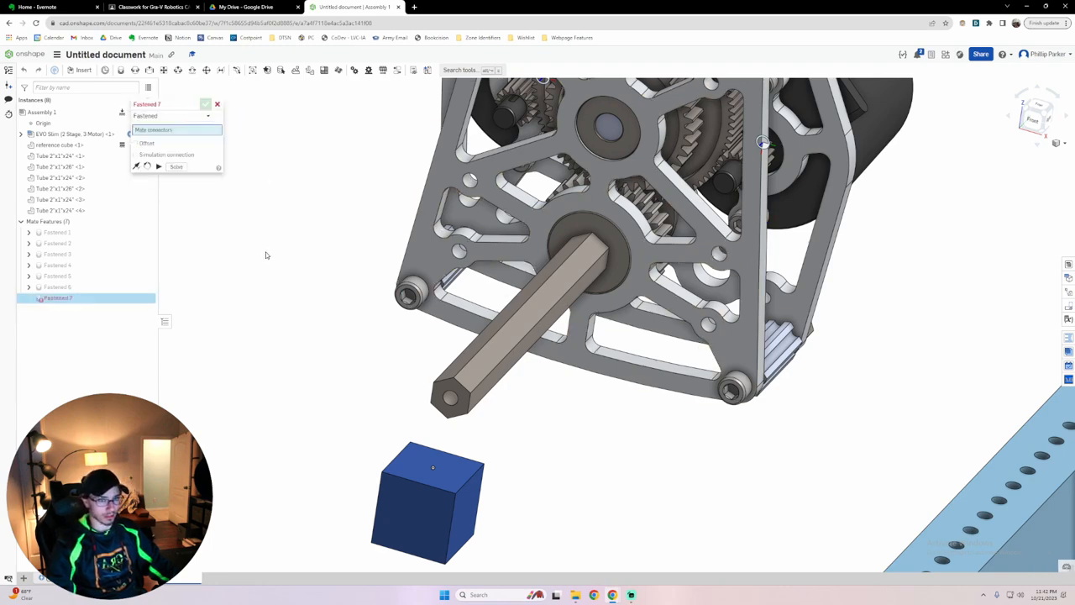
scroll(596, 273, up, 6)
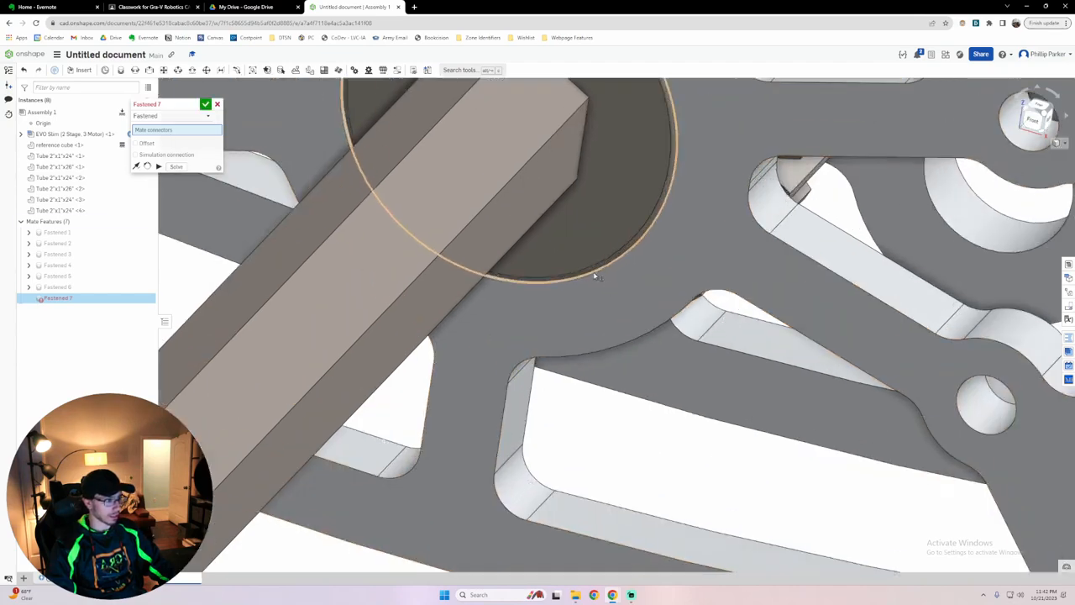
click(594, 275)
scroll(594, 277, down, 8)
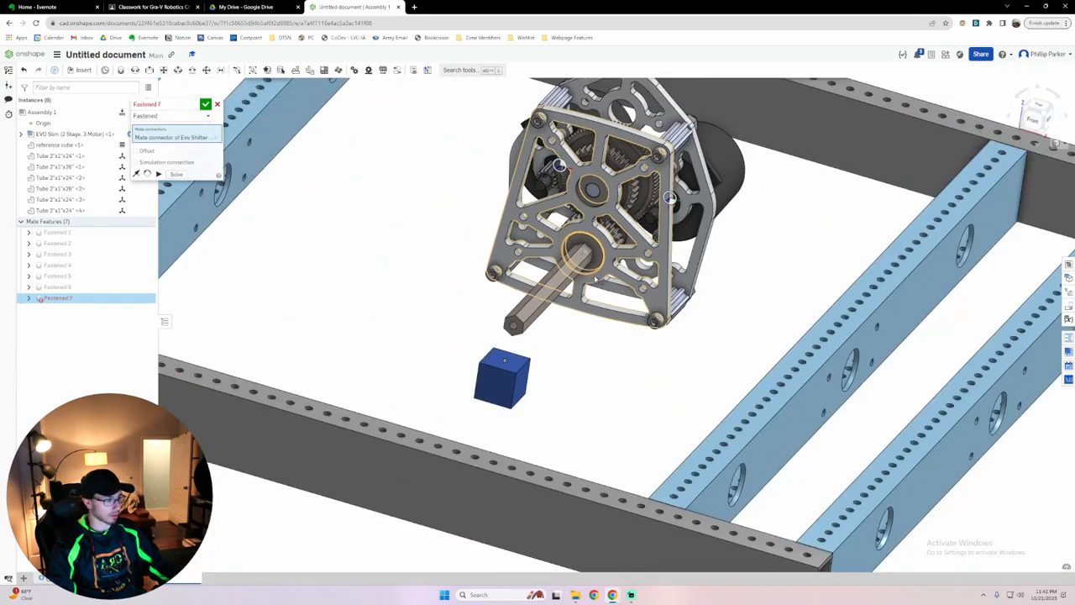
right_drag(512, 319, 720, 322)
middle_drag(856, 339, 420, 291)
right_drag(420, 291, 454, 312)
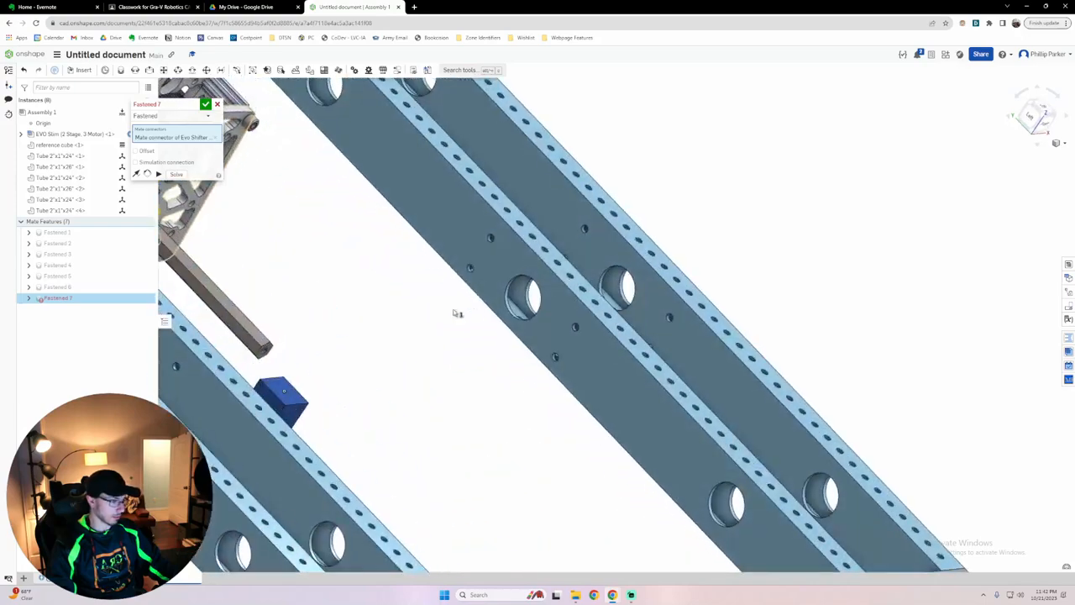
click(509, 309)
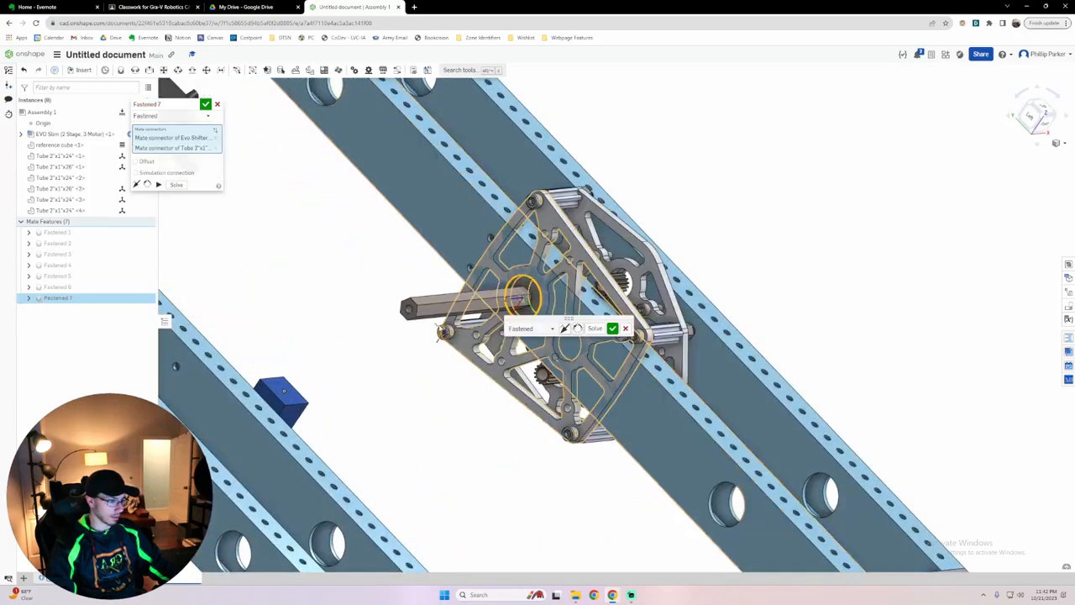
Flip the gearbox mate's axis and rotate the gearbox upright with its shaft passing through the tube, and solve the mate.
right_drag(429, 372, 447, 392)
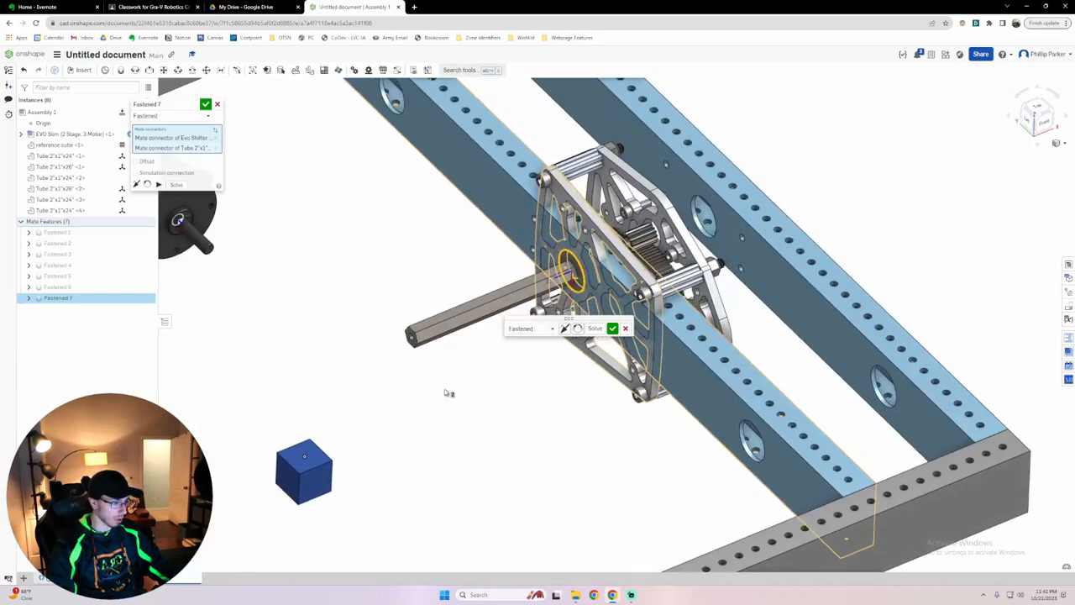
click(565, 328)
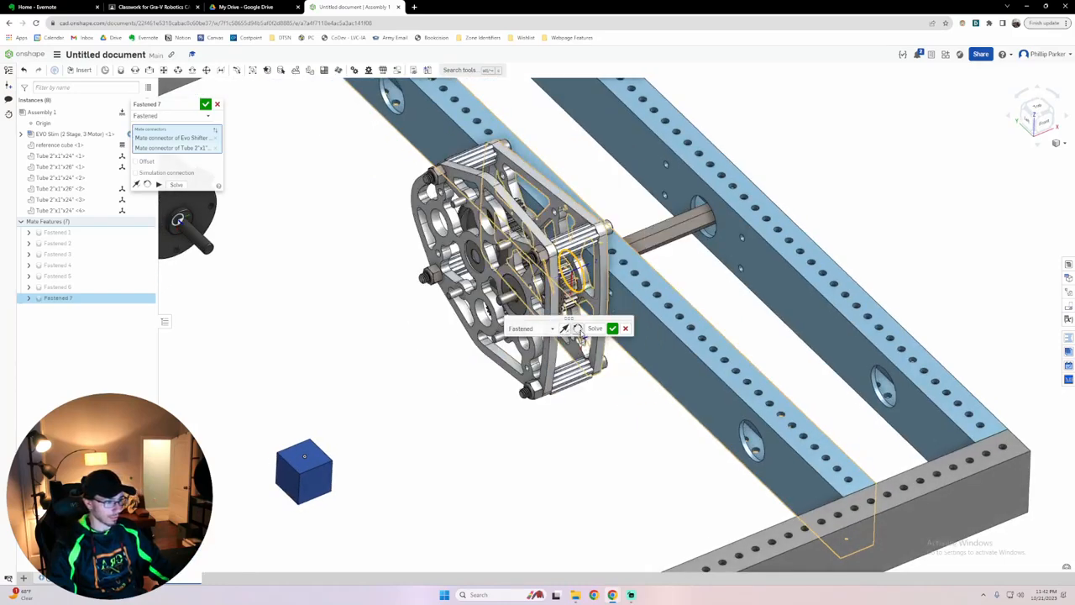
click(578, 328)
click(578, 328)
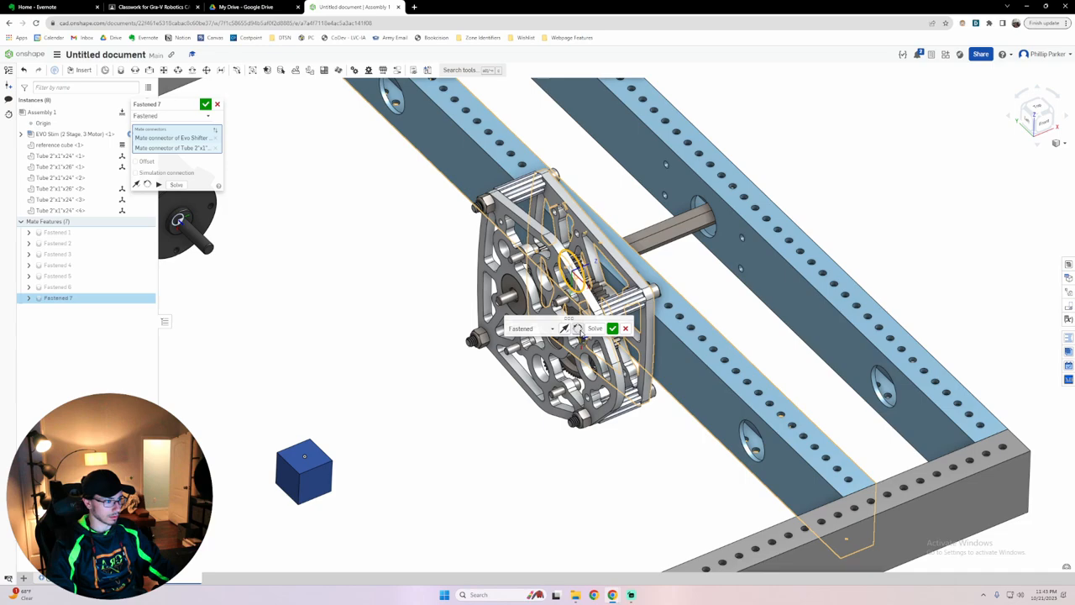
click(578, 328)
right_drag(557, 415, 426, 411)
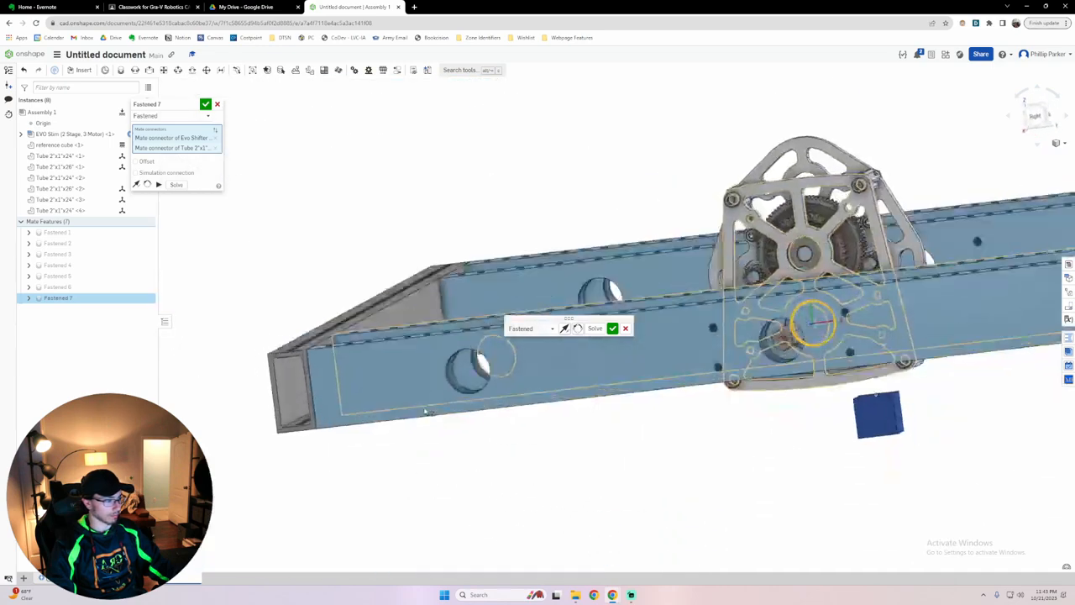
key(f)
right_drag(715, 463, 497, 448)
scroll(494, 446, up, 4)
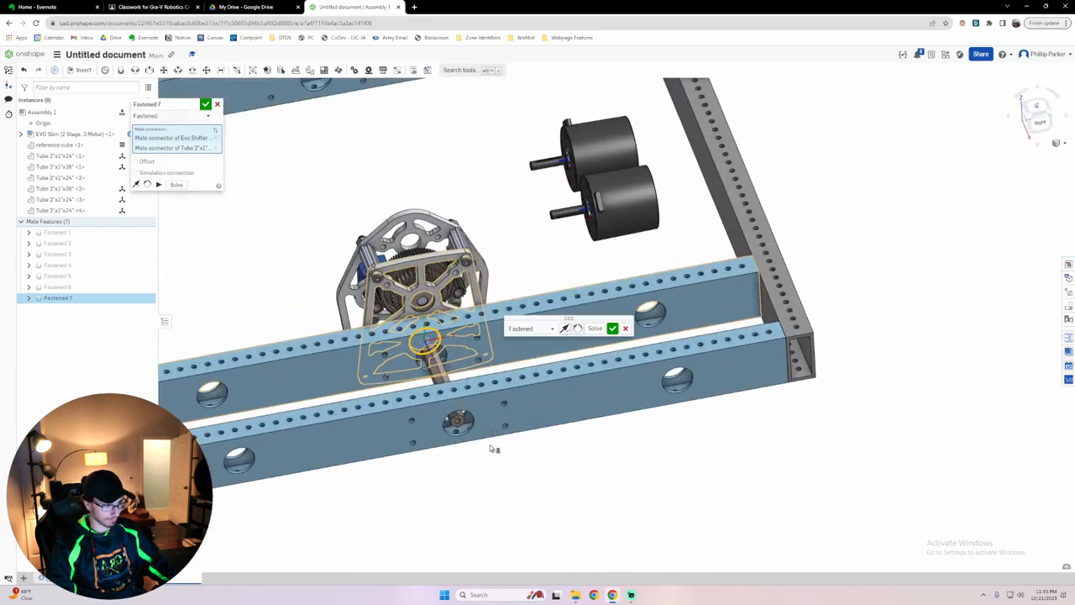
click(594, 328)
right_drag(533, 397, 656, 432)
scroll(527, 405, down, 2)
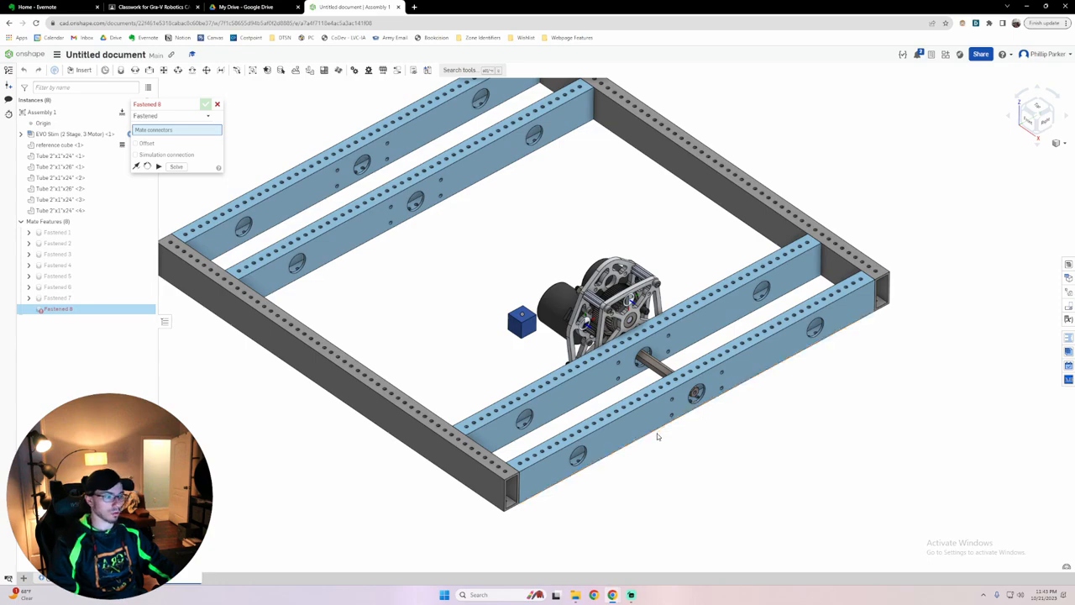
click(216, 104)
right_drag(676, 415, 740, 460)
click(1039, 115)
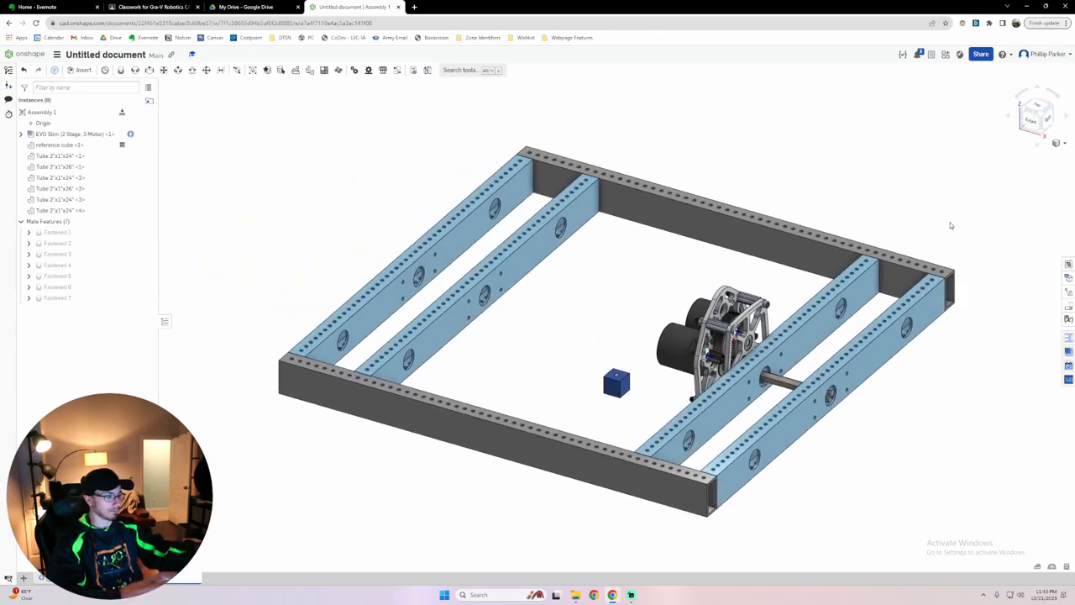